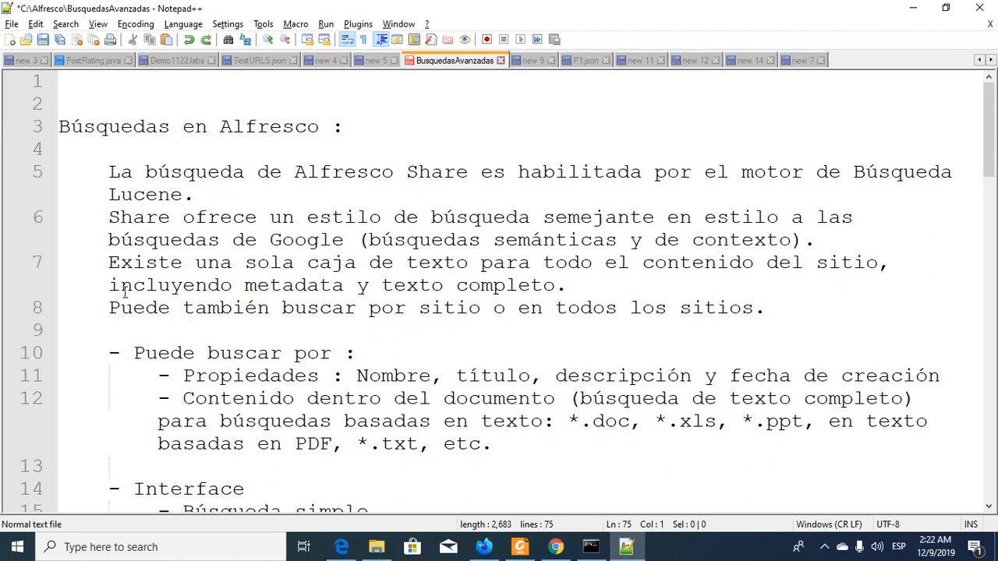
# Step: Review the introductory notes on Alfresco Share search, its scope, and the searchable properties and document content
pyautogui.click(120, 263)
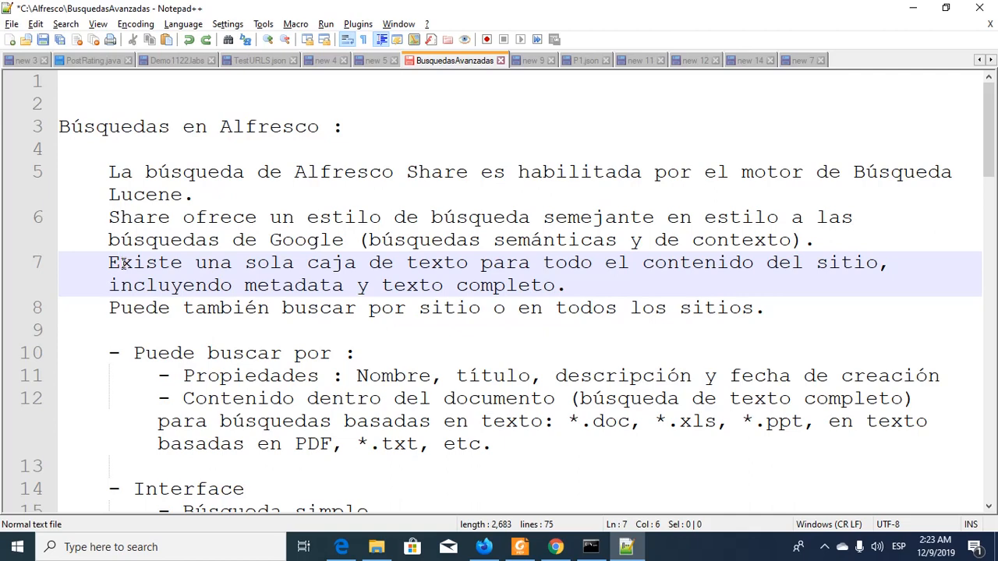
pyautogui.click(122, 308)
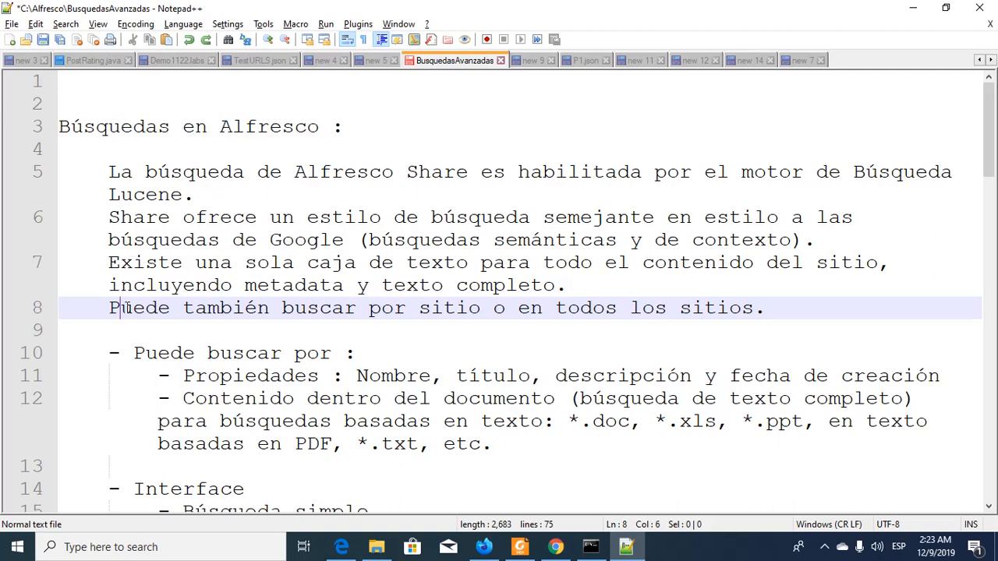
pyautogui.click(143, 353)
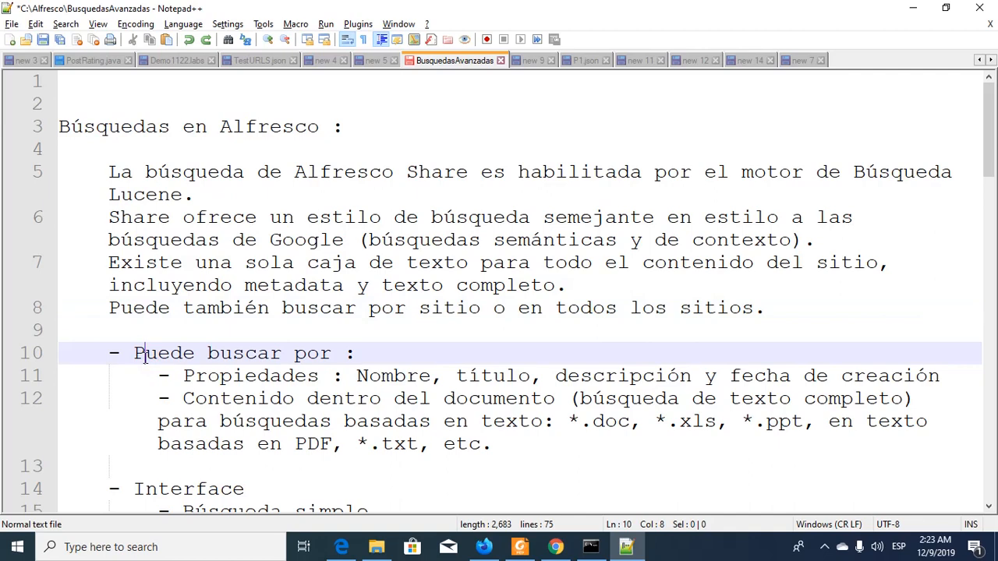
pyautogui.click(199, 379)
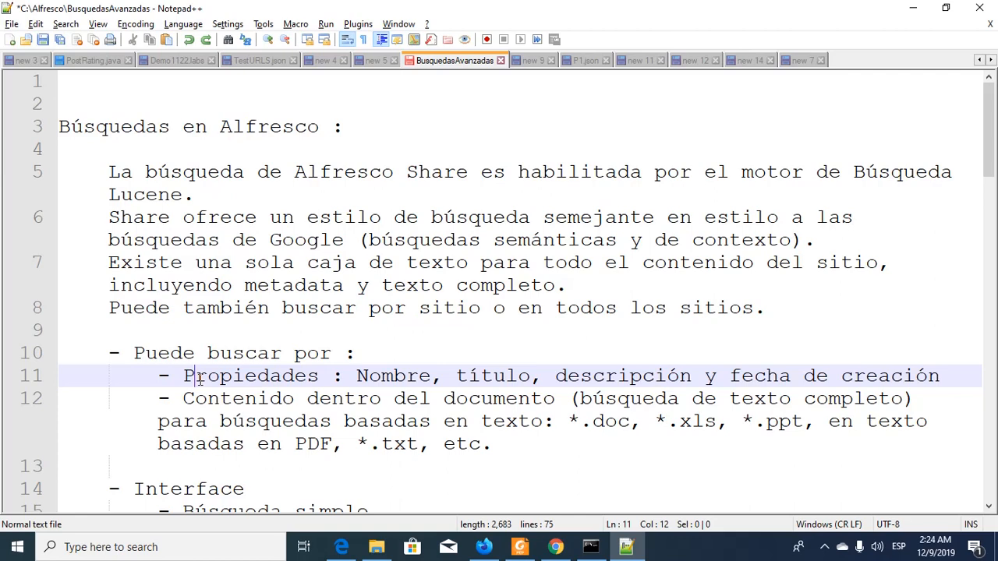
pyautogui.click(209, 398)
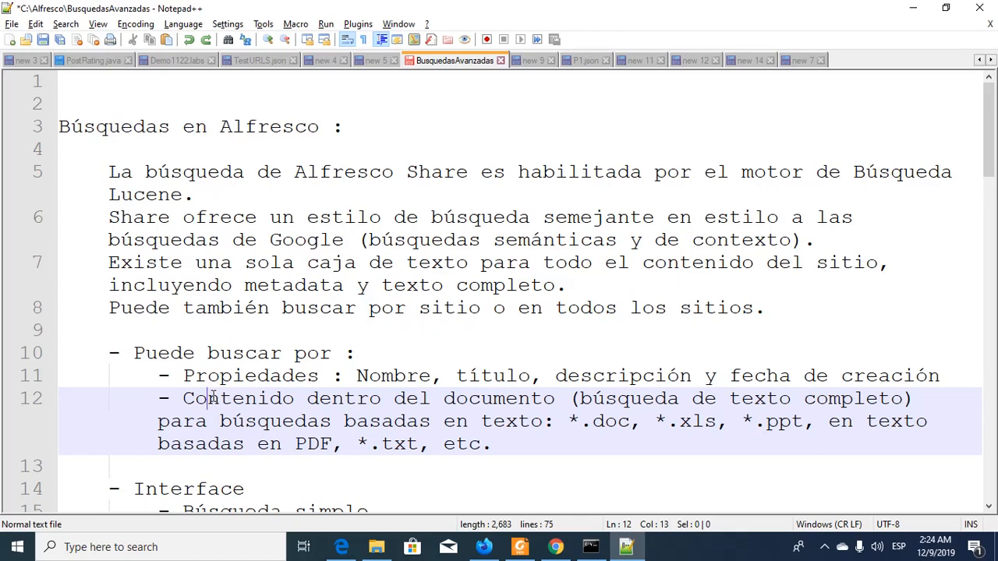
# Step: Review the notes on the two search interfaces and the name, title and description criteria of the simple search
pyautogui.scroll(-2, 212, 398)
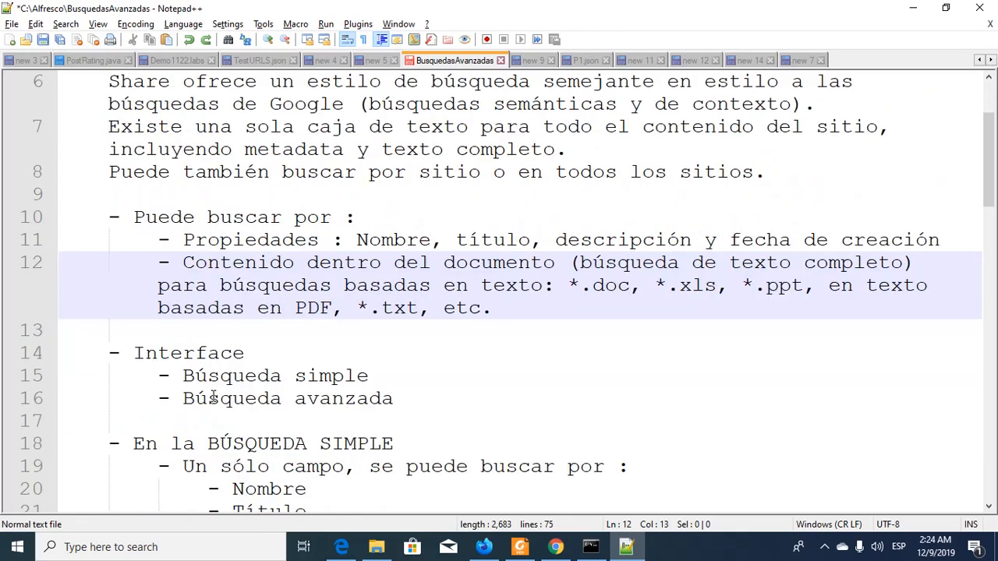
pyautogui.scroll(-3, 212, 397)
pyautogui.scroll(-1, 212, 397)
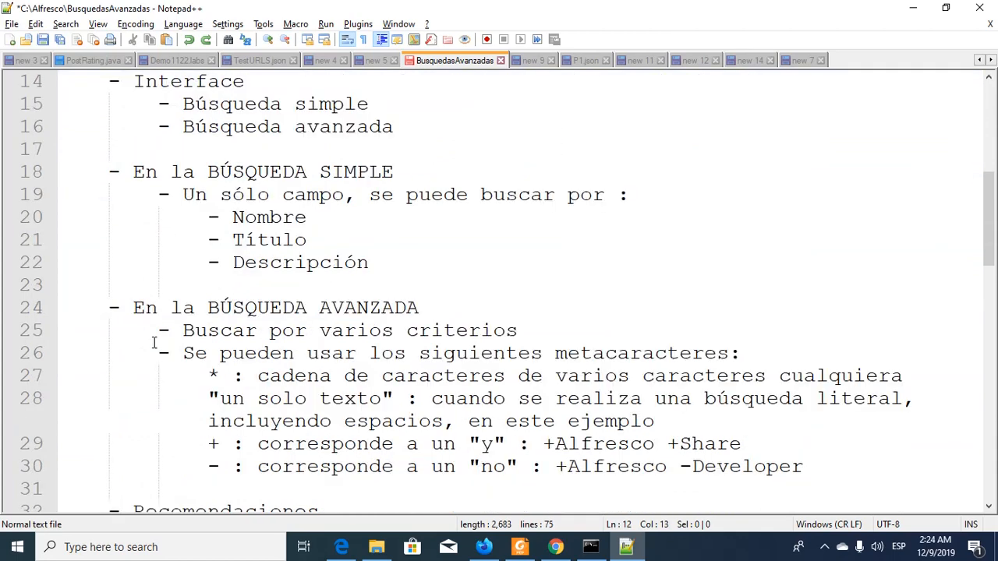
pyautogui.click(207, 81)
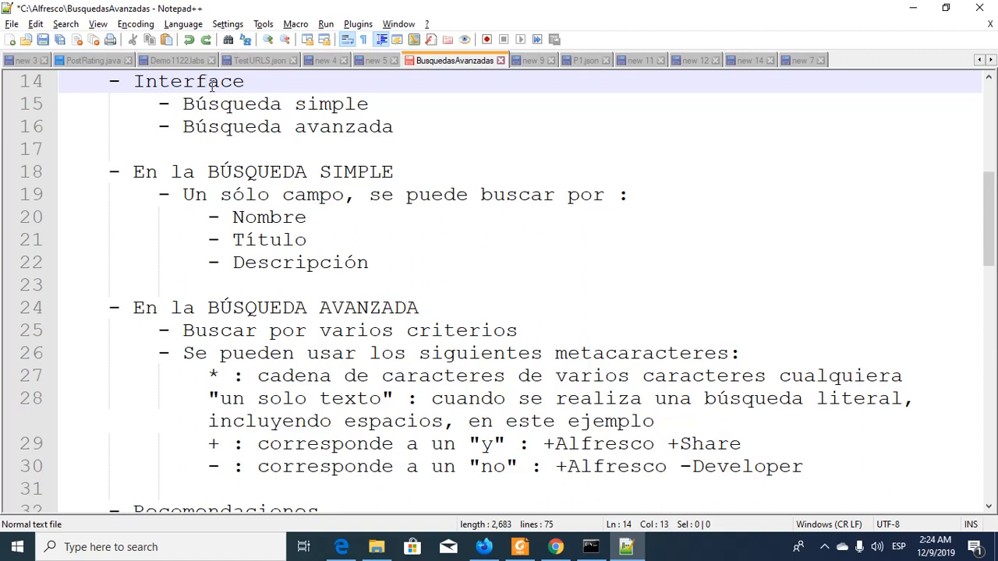
pyautogui.click(222, 103)
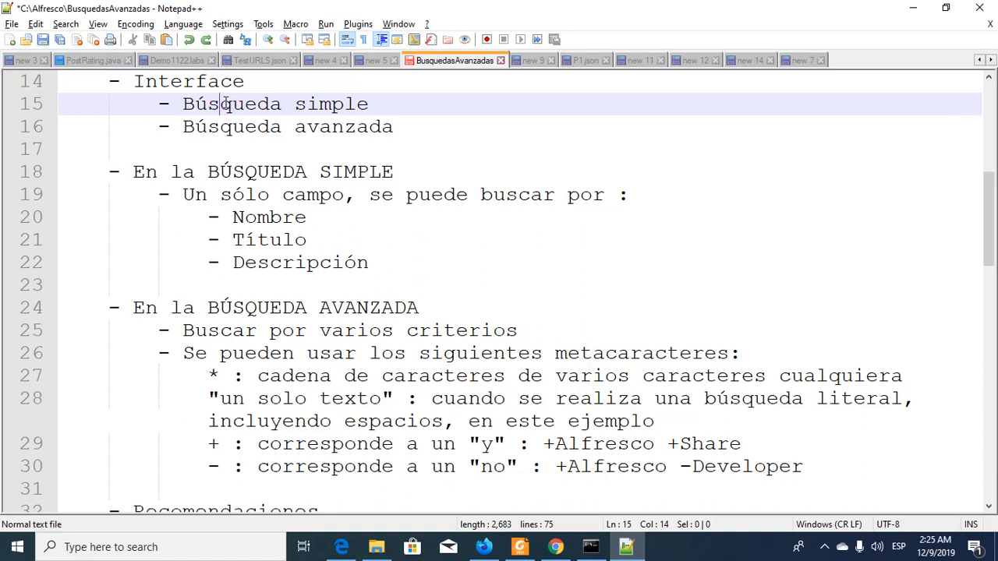
pyautogui.click(229, 128)
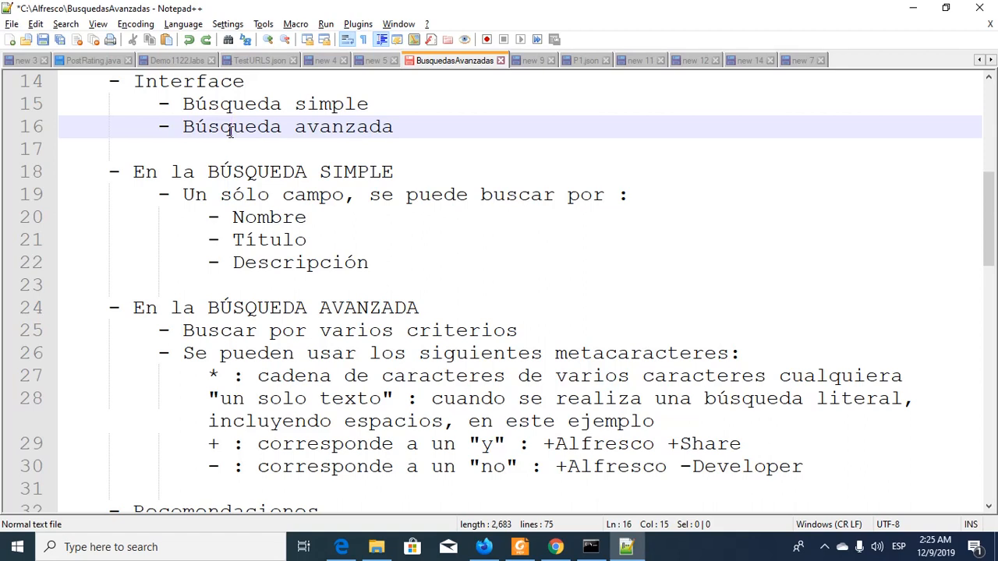
pyautogui.click(233, 167)
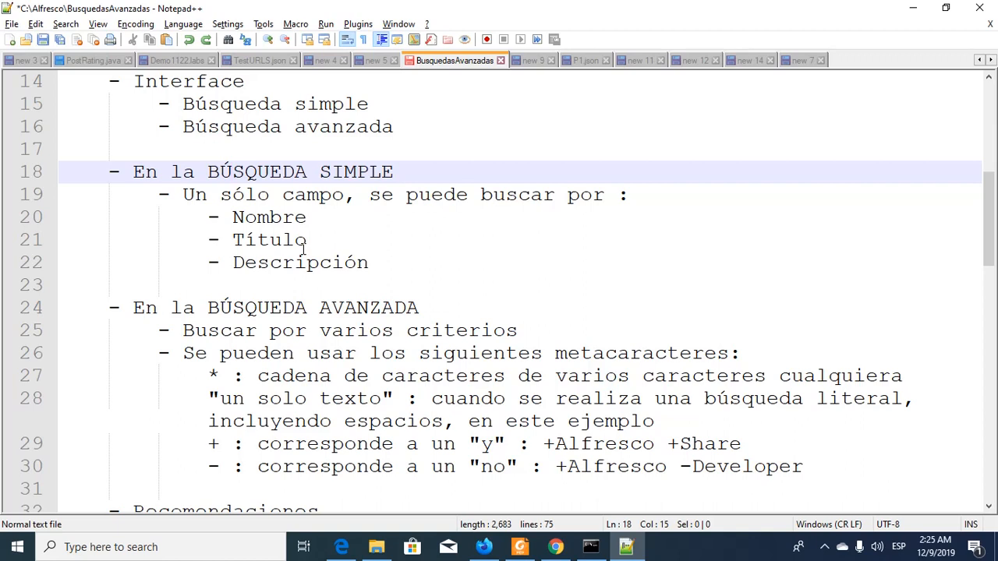
pyautogui.click(281, 218)
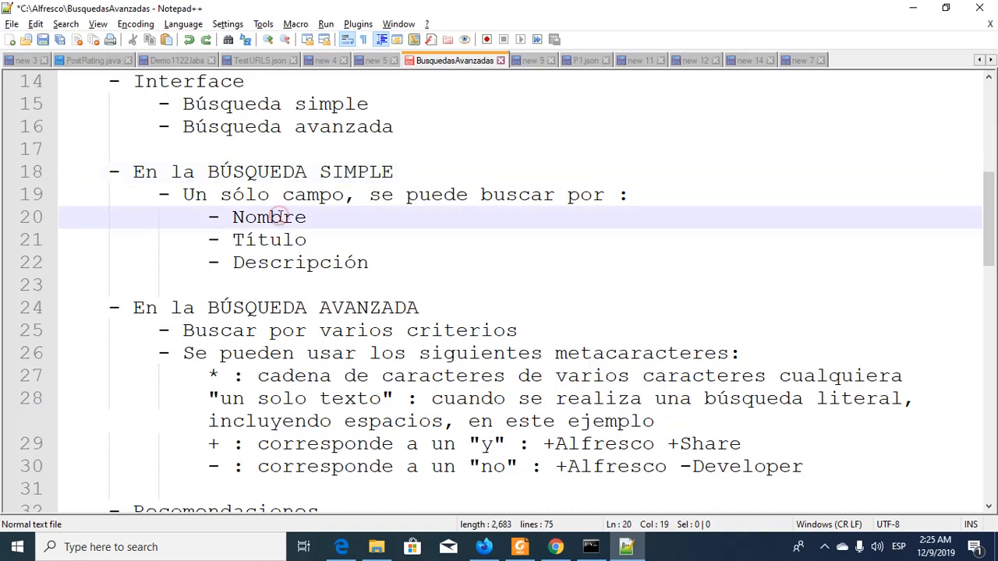
pyautogui.click(270, 240)
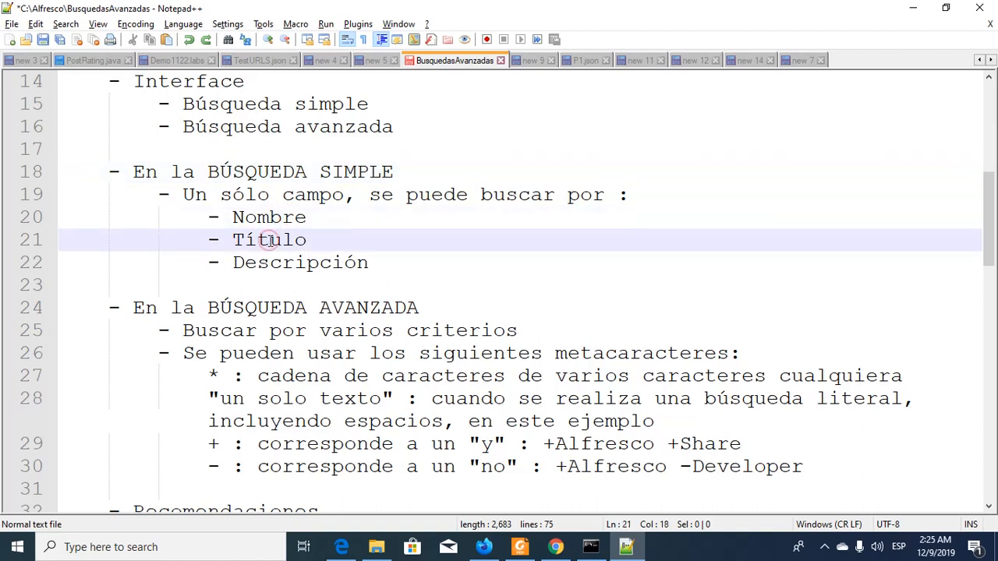
pyautogui.click(283, 266)
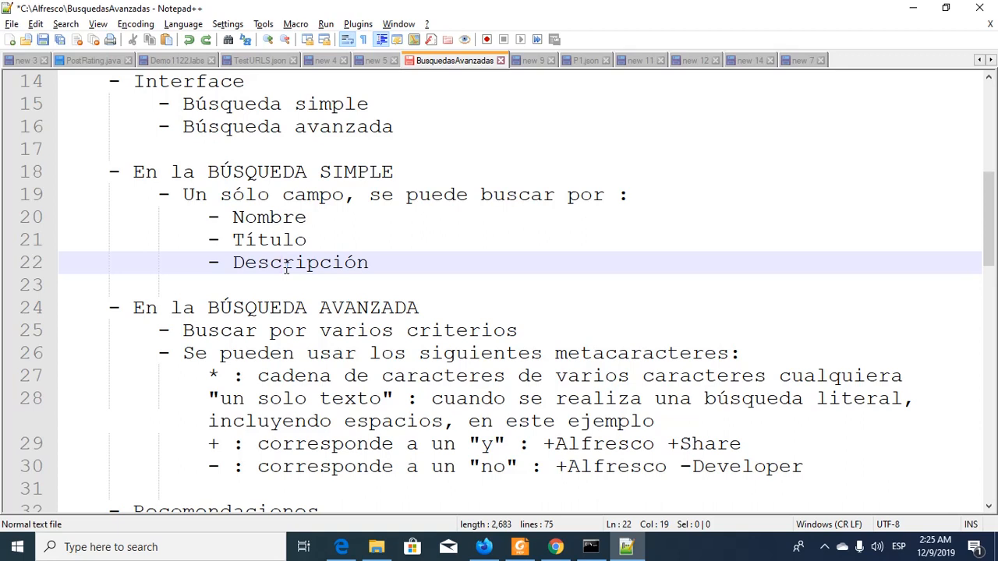
# Step: Examine the advanced search notes on multiple criteria, highlighting the * metacharacter and the quoted "un solo texto" example
pyautogui.click(296, 306)
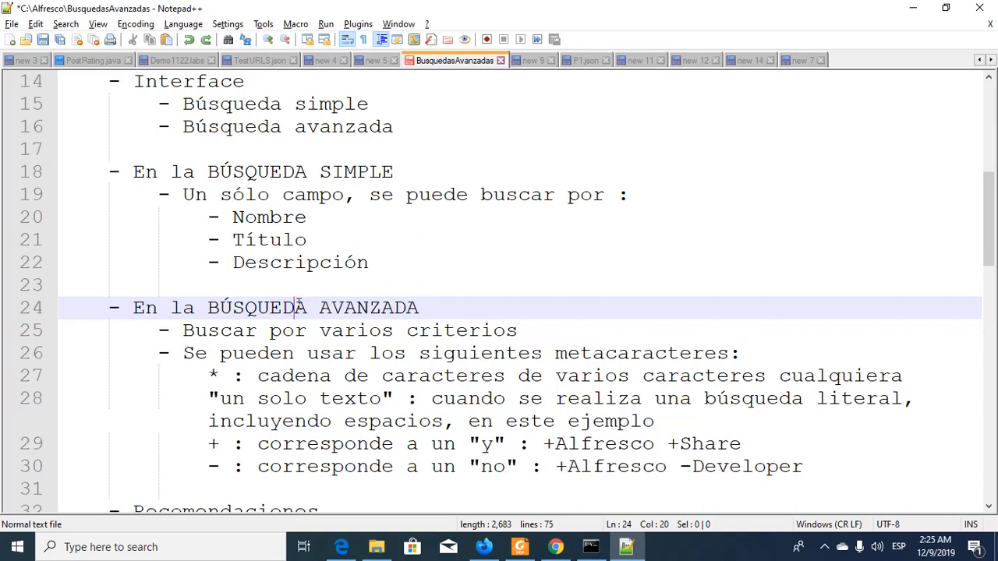
pyautogui.click(255, 331)
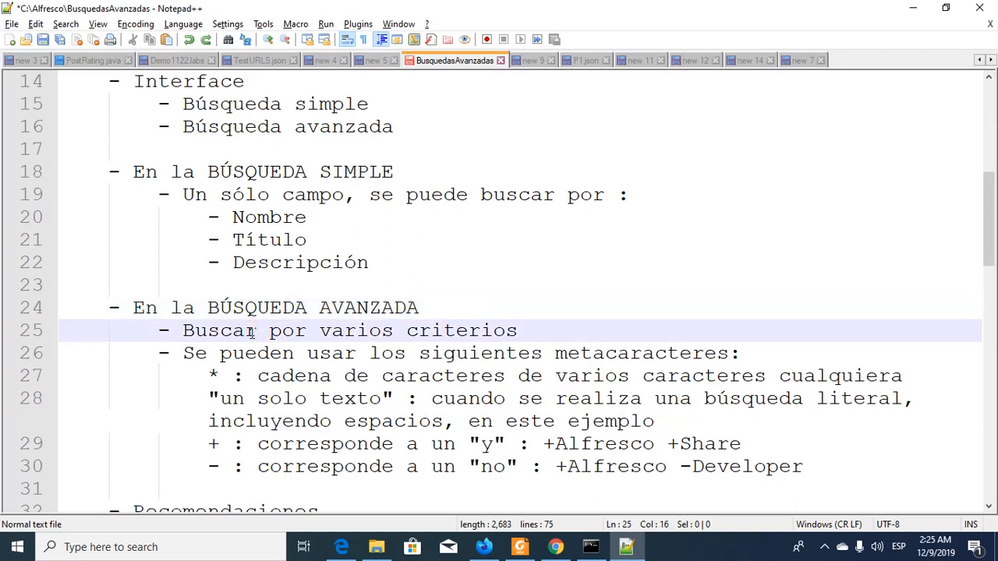
pyautogui.click(261, 351)
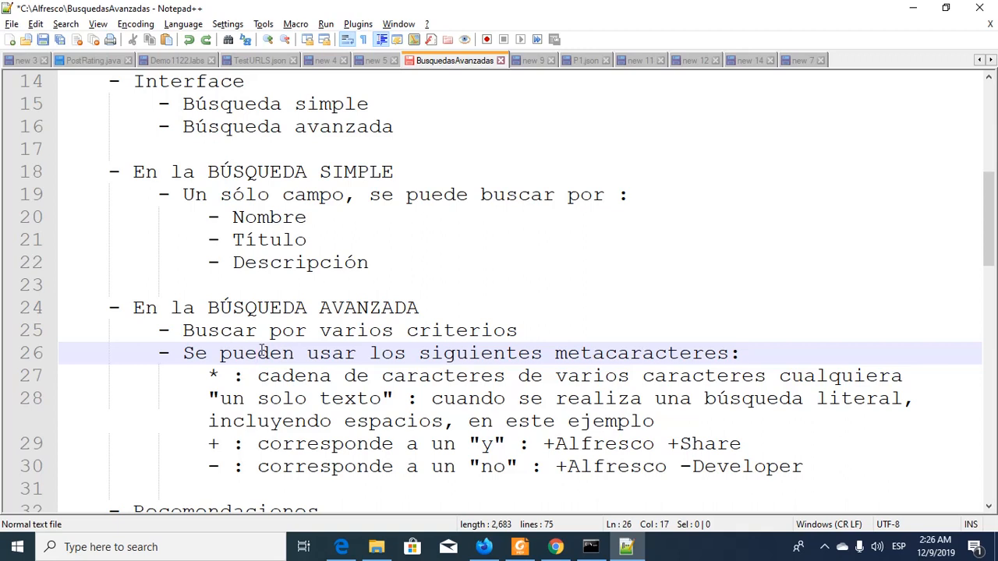
pyautogui.click(207, 376)
pyautogui.moveTo(207, 377); pyautogui.dragTo(220, 376)
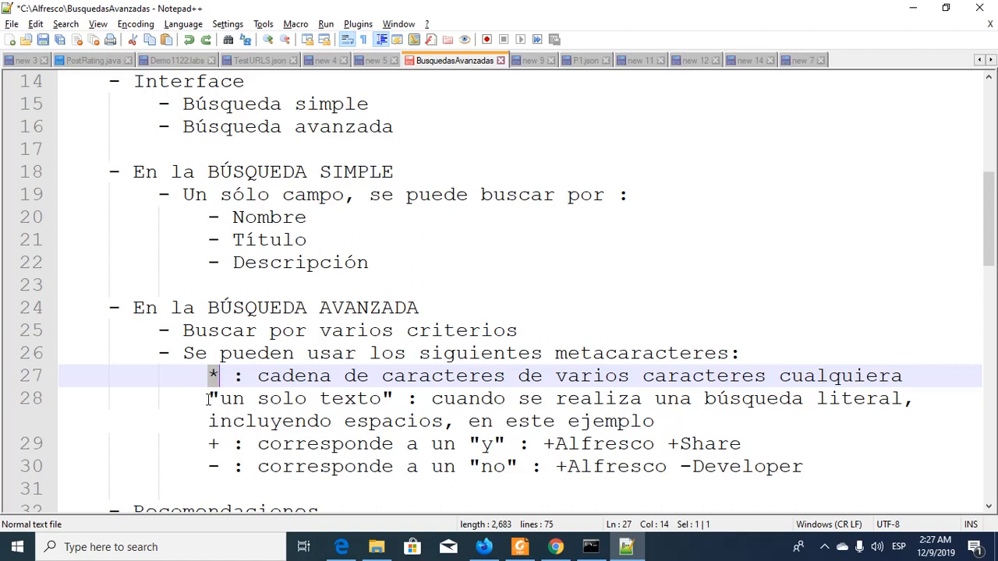
pyautogui.click(208, 398)
pyautogui.moveTo(208, 399); pyautogui.dragTo(405, 400)
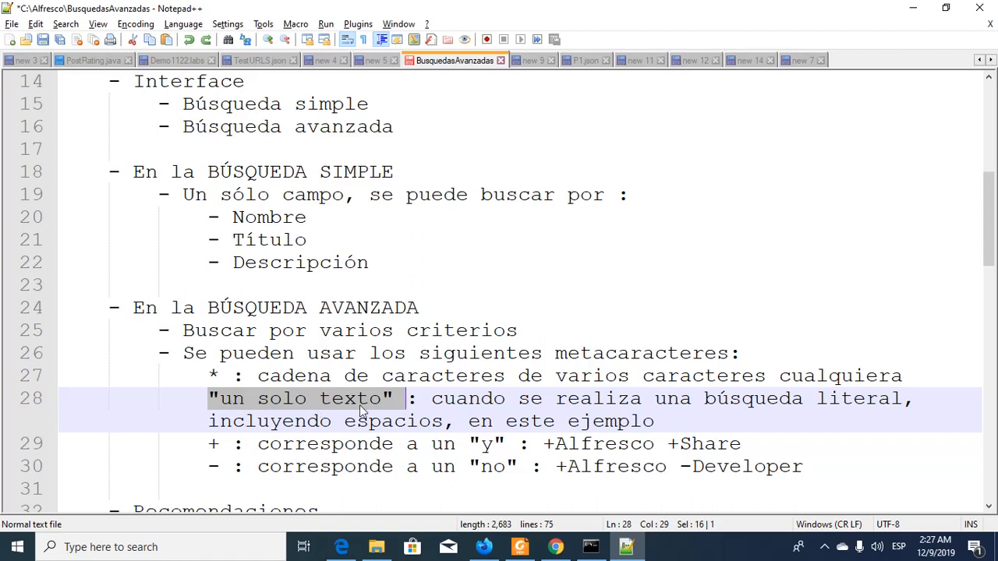
# Step: Examine the + and - operators in the advanced search notes, highlighting the +Alfresco +Share and +Alfresco -Developer examples
pyautogui.doubleClick(211, 444)
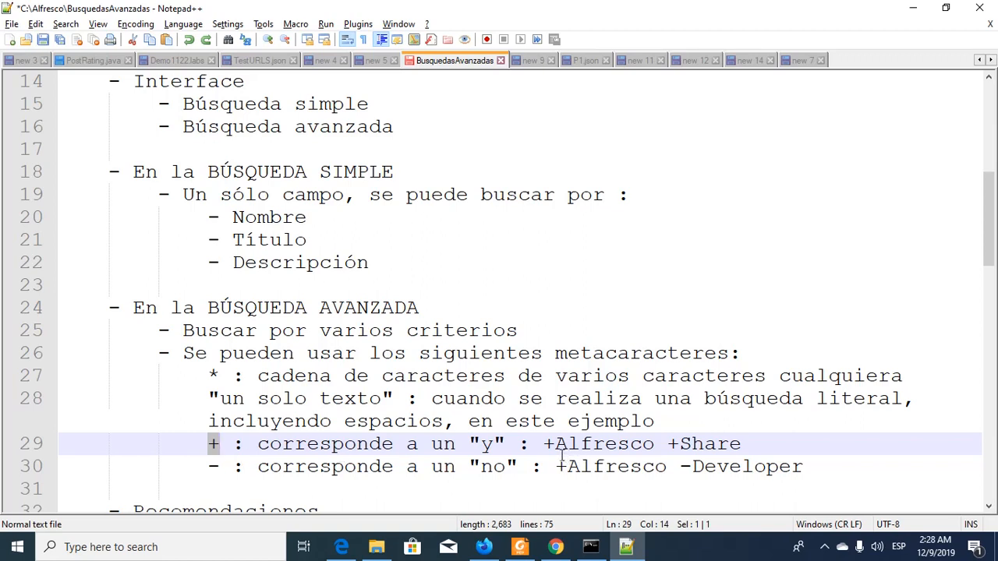
pyautogui.moveTo(543, 444); pyautogui.dragTo(655, 448)
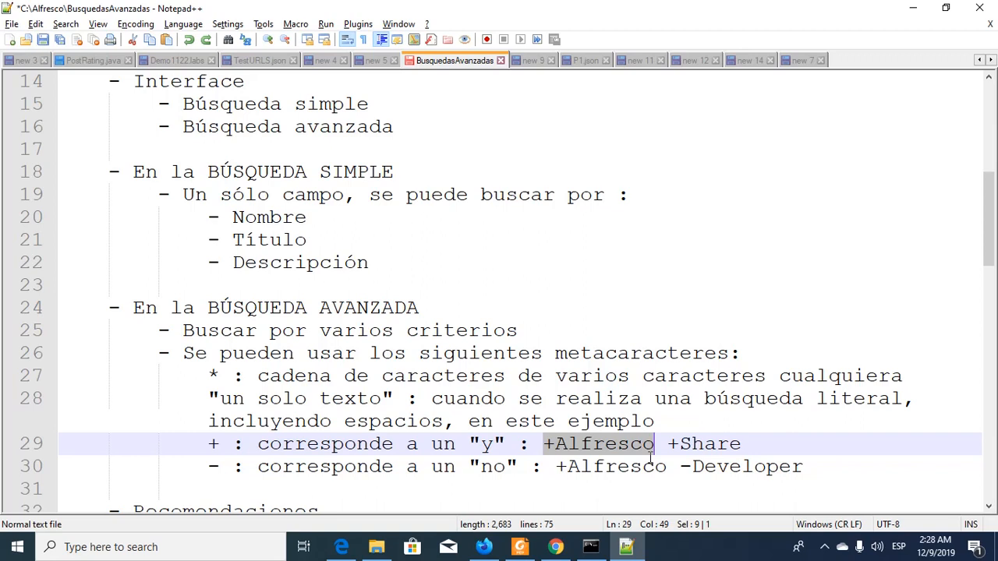
pyautogui.moveTo(667, 444); pyautogui.dragTo(740, 444)
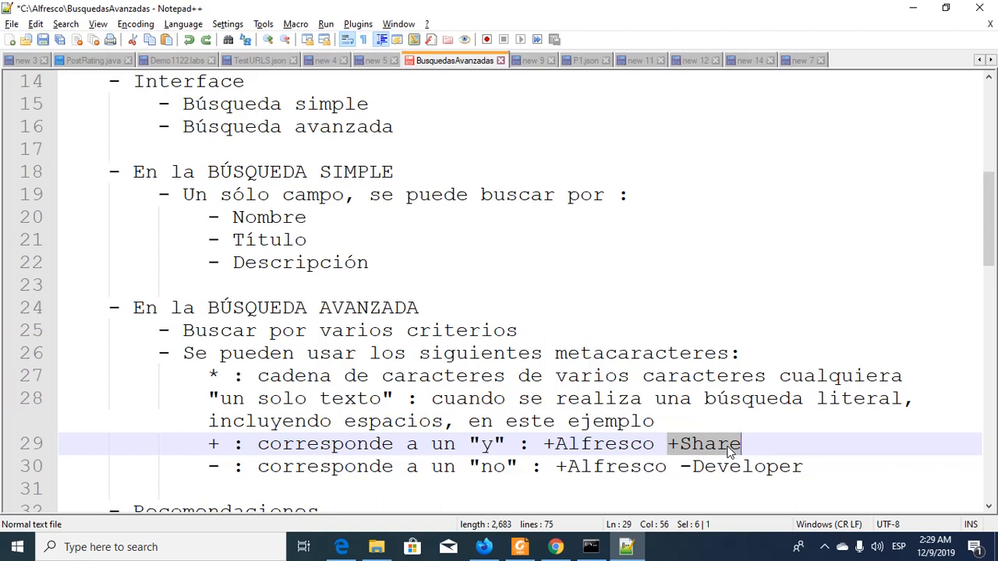
pyautogui.doubleClick(211, 462)
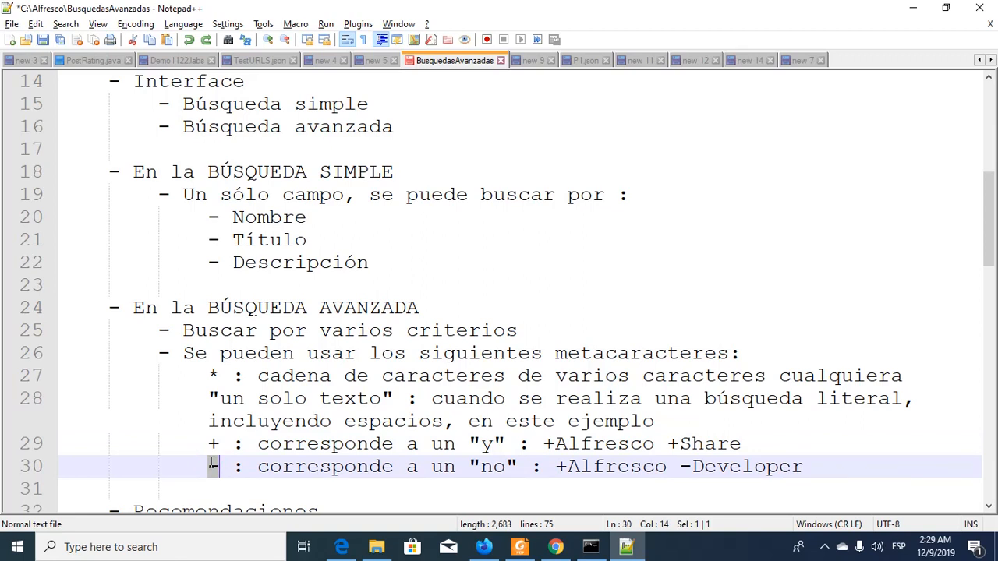
pyautogui.moveTo(555, 466); pyautogui.dragTo(810, 464)
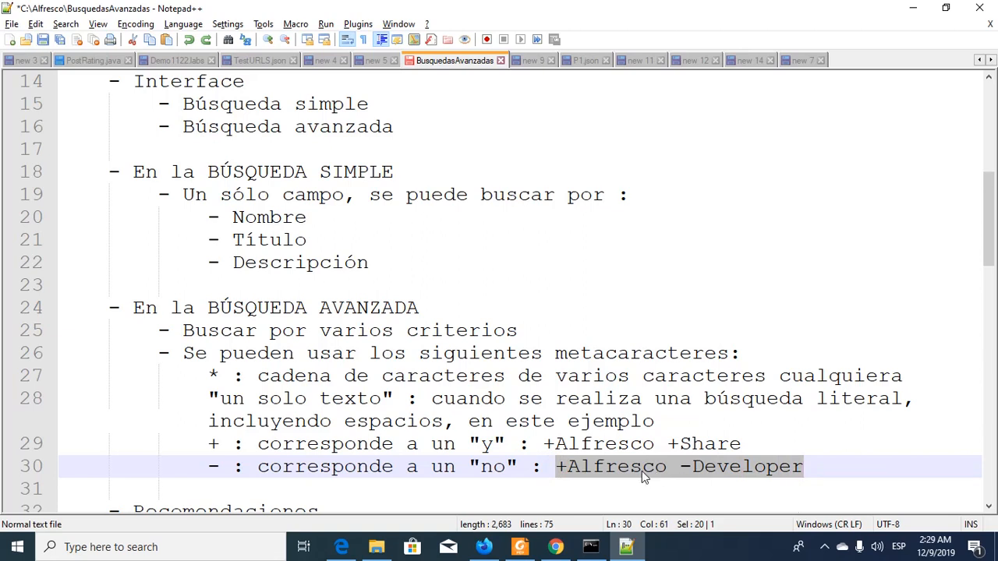
pyautogui.click(690, 468)
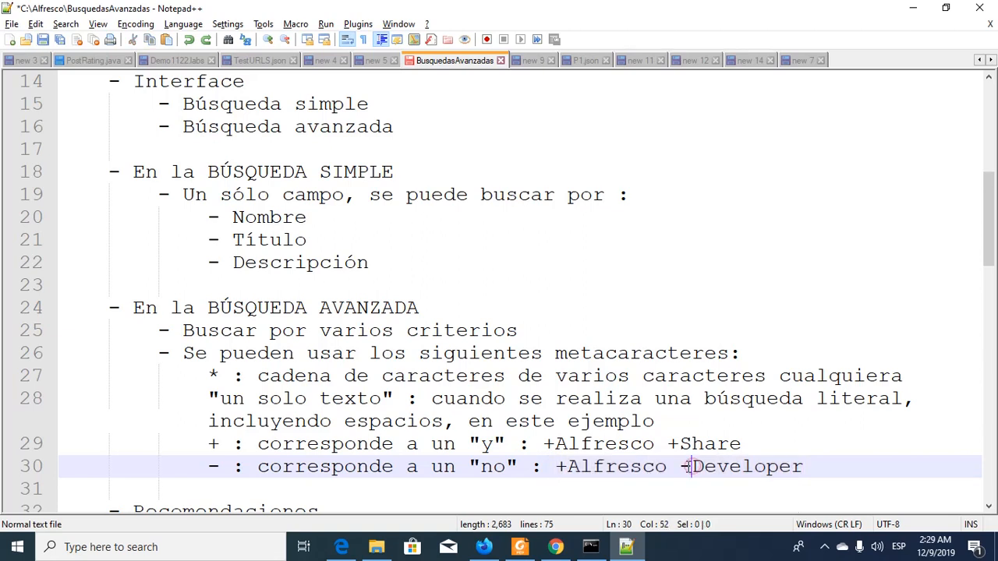
pyautogui.moveTo(681, 466); pyautogui.dragTo(813, 458)
# Step: Review the Recomendaciones section, highlighting the literal phrase operator and the * metacharacter, through to the note on OCR-digitized PDFs
pyautogui.scroll(-2, 814, 458)
pyautogui.scroll(-3, 813, 458)
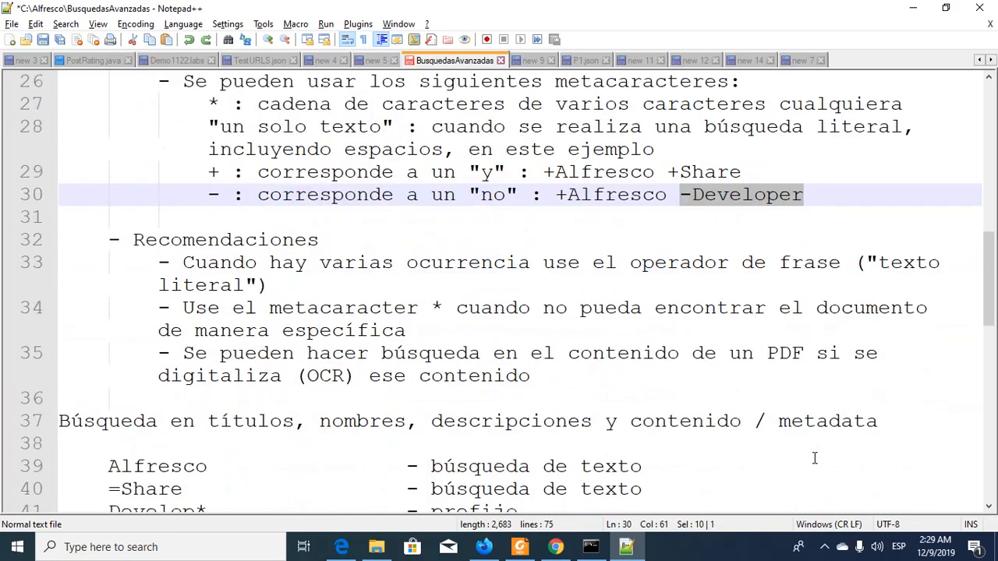
pyautogui.scroll(-1, 814, 458)
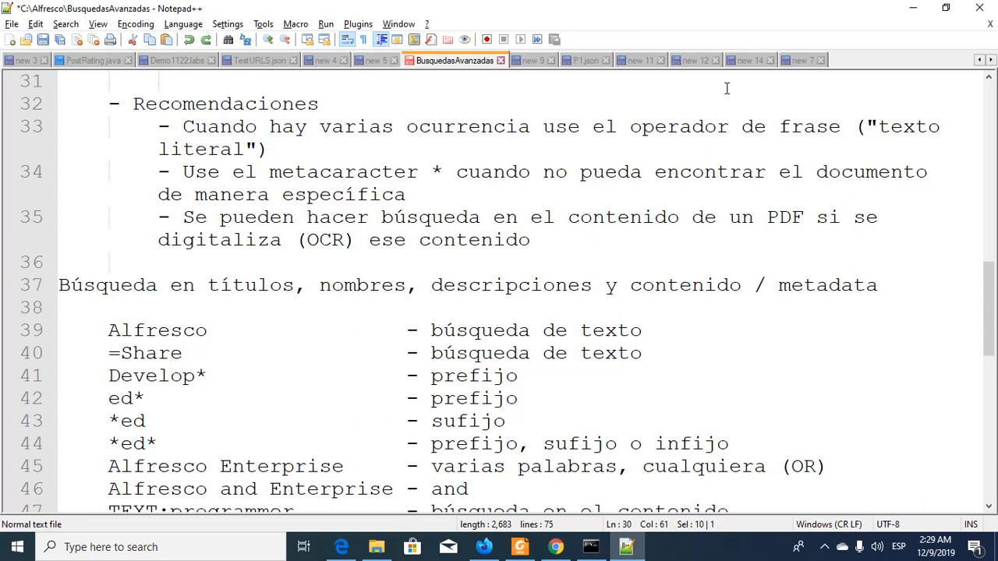
pyautogui.moveTo(869, 126); pyautogui.dragTo(257, 149)
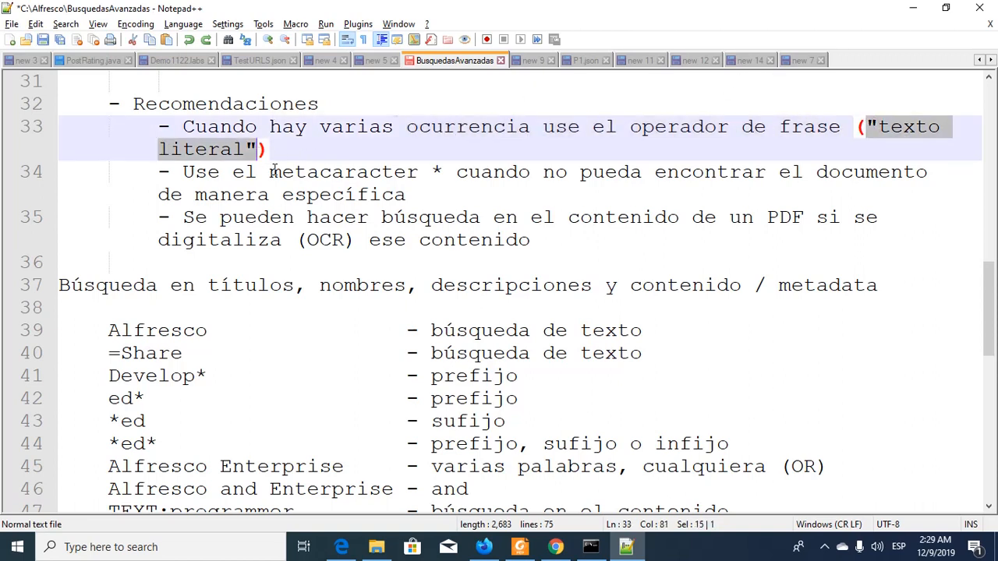
pyautogui.doubleClick(318, 172)
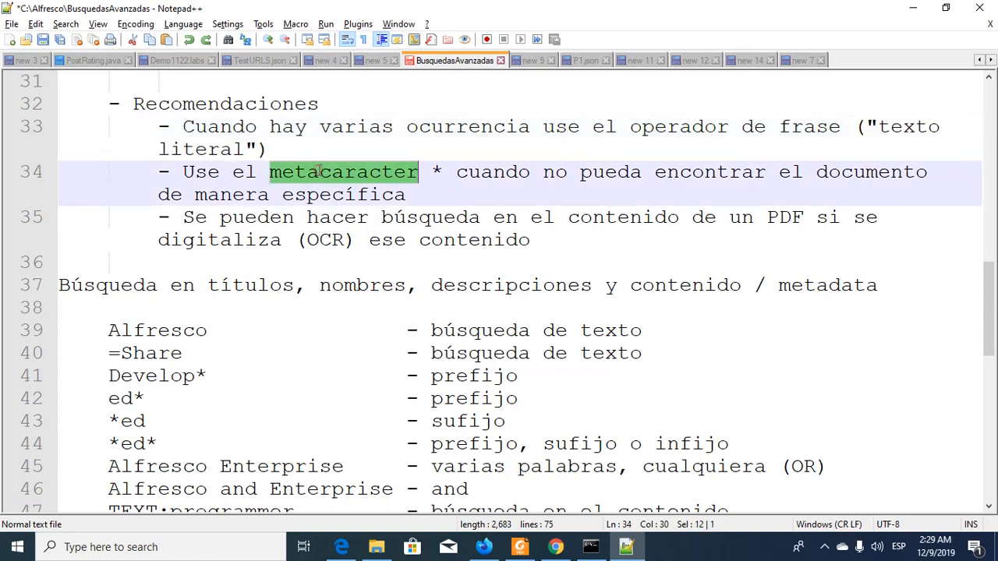
pyautogui.click(435, 171)
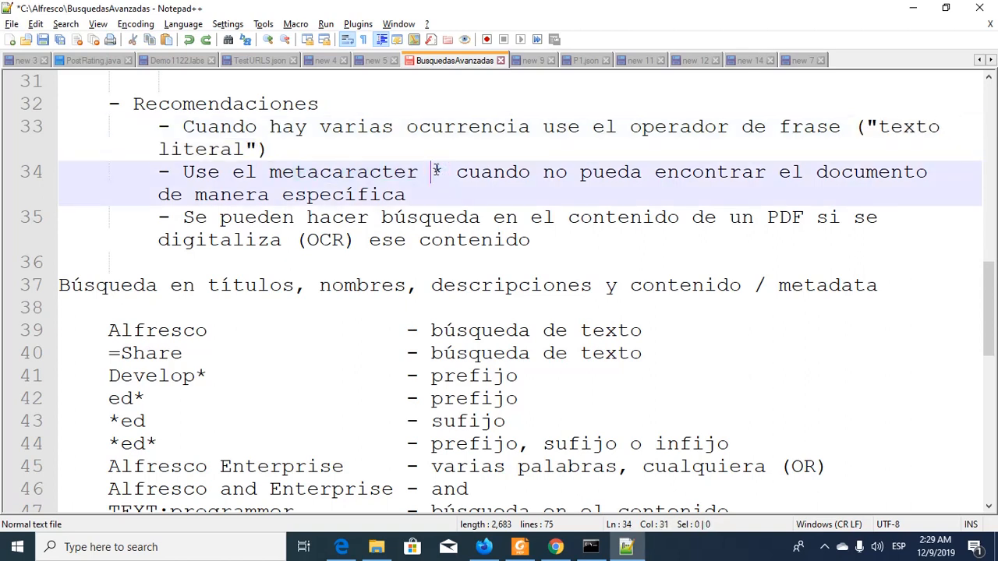
pyautogui.doubleClick(436, 172)
pyautogui.tripleClick(436, 170)
pyautogui.click(436, 170)
pyautogui.doubleClick(436, 170)
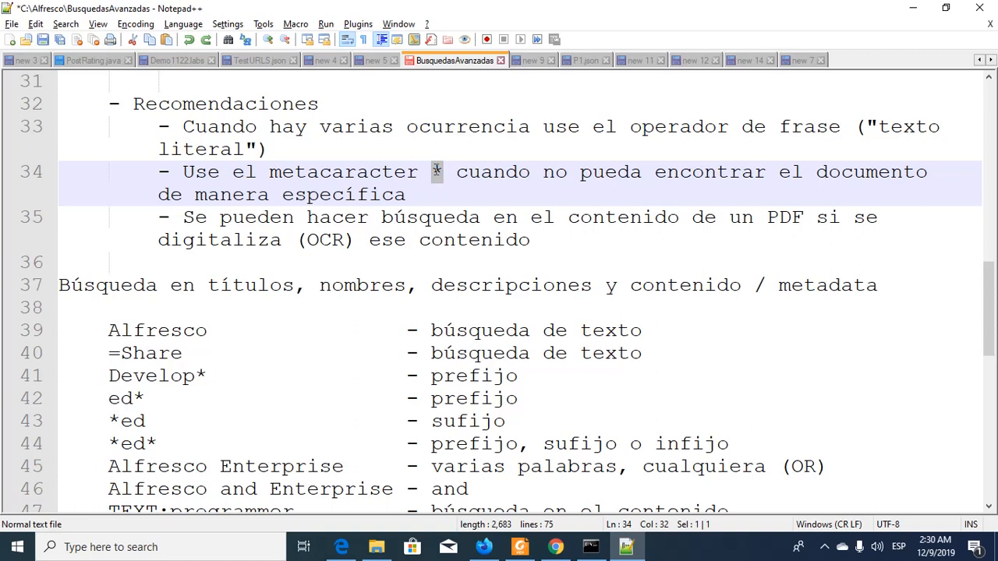
pyautogui.click(422, 218)
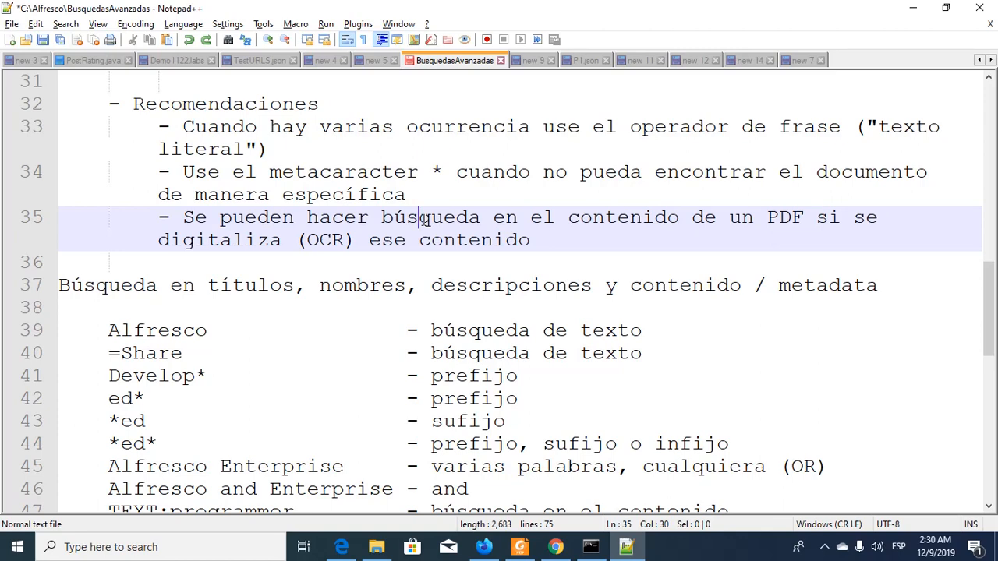
# Step: Review the query examples in the notes and switch to Chrome to open the Alfresco Share Administrator Dashboard
pyautogui.scroll(-2, 243, 121)
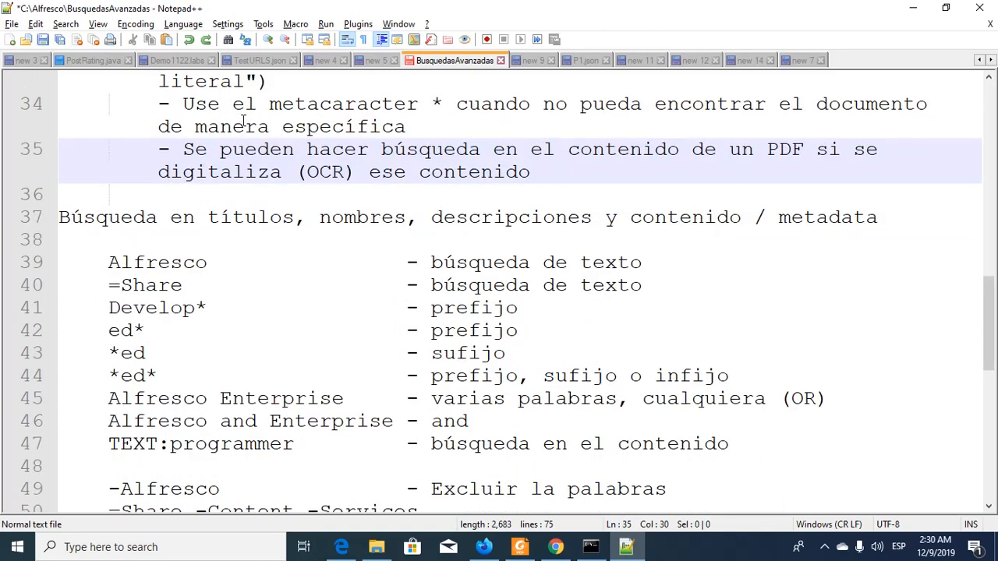
pyautogui.scroll(-1, 243, 121)
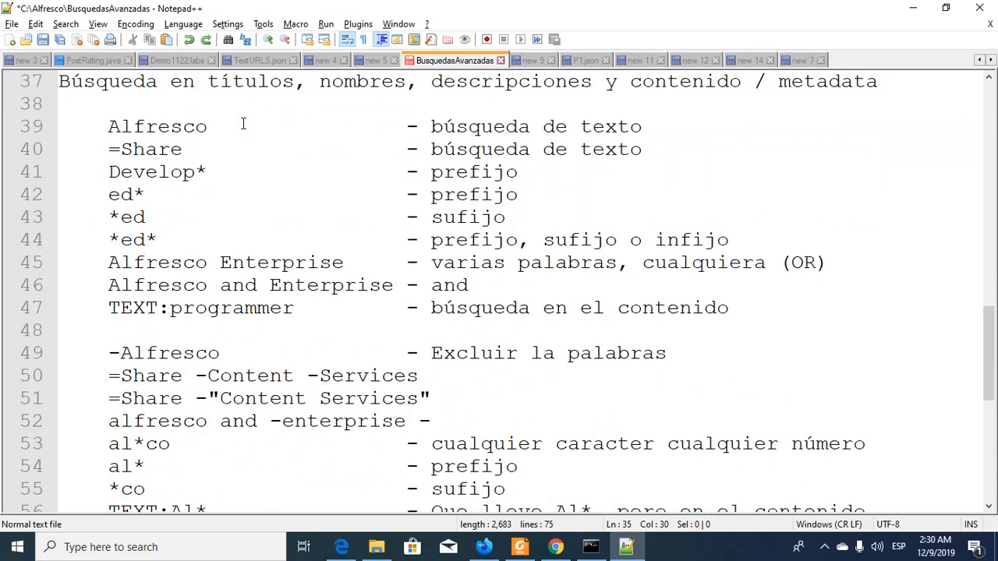
pyautogui.hotkey('alt', 'Tab')
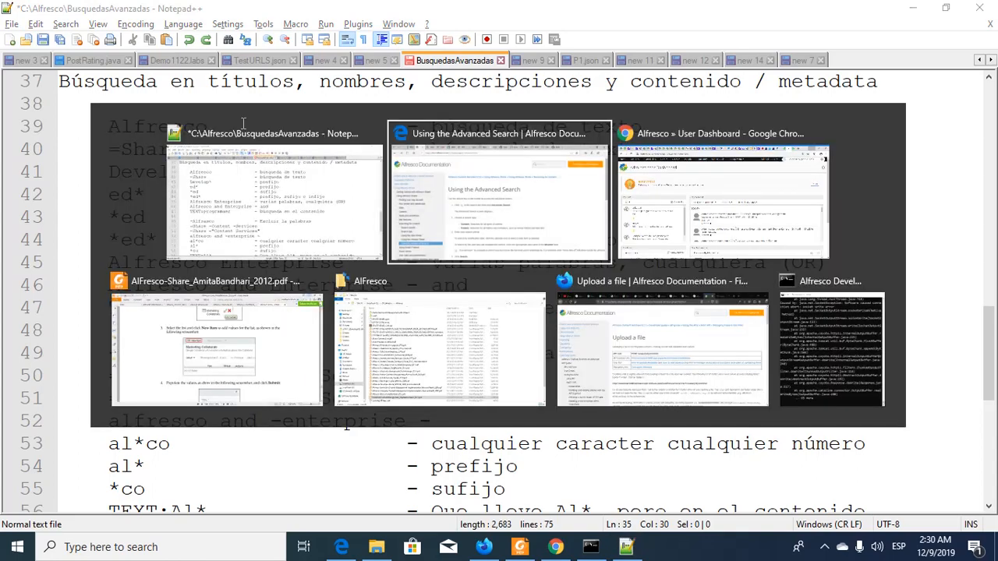
pyautogui.hotkey('alt', 'Tab')
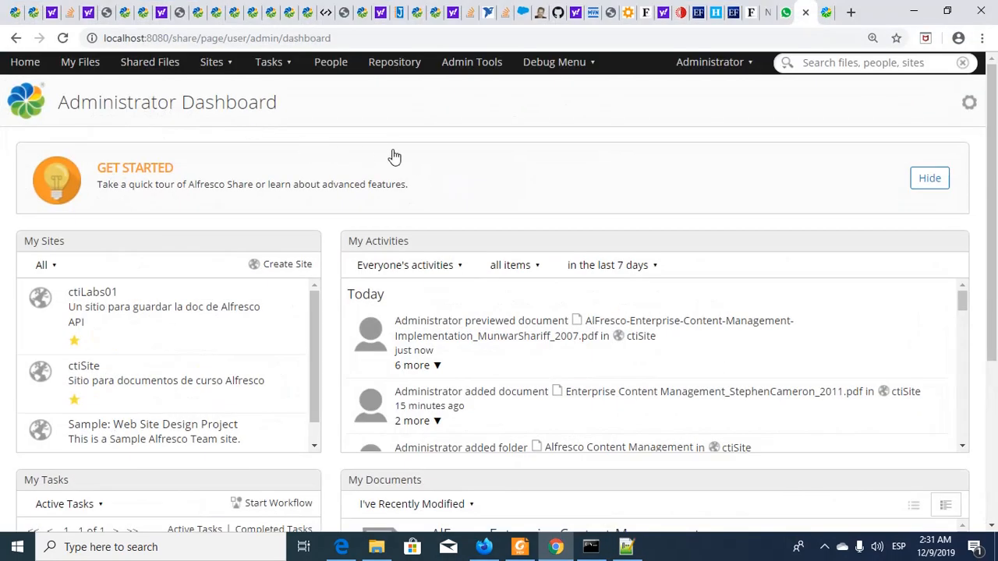
pyautogui.click(63, 38)
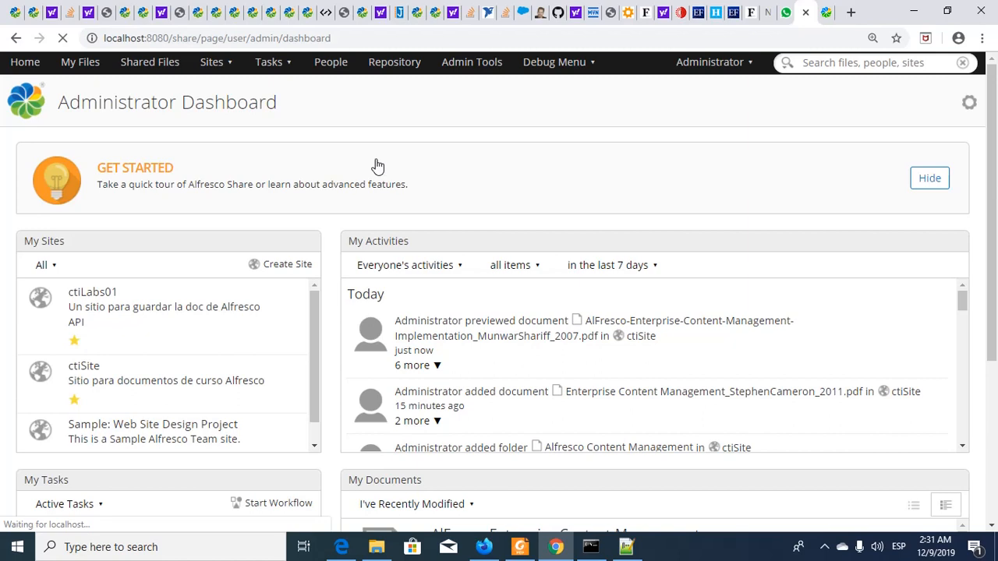
pyautogui.click(21, 69)
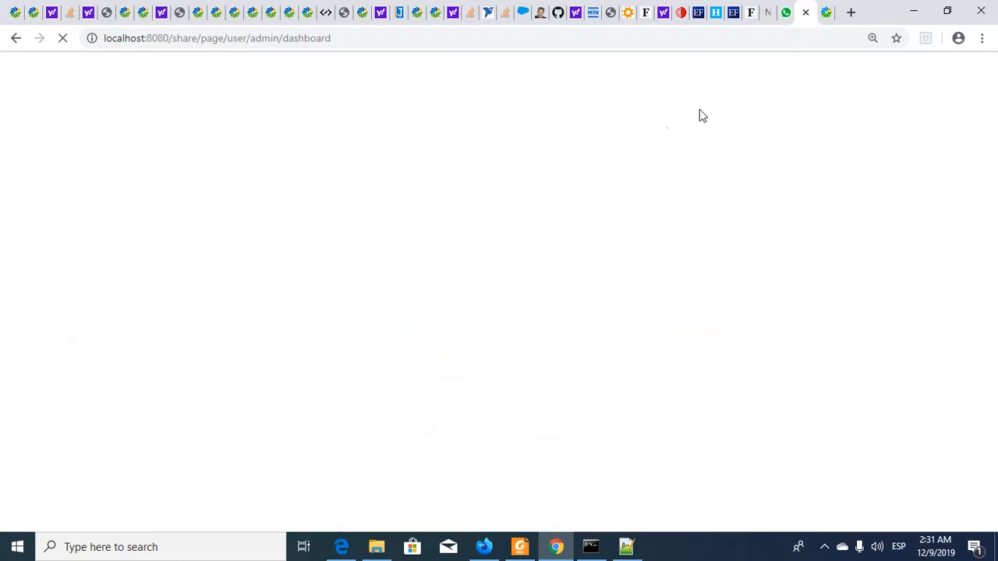
pyautogui.click(827, 18)
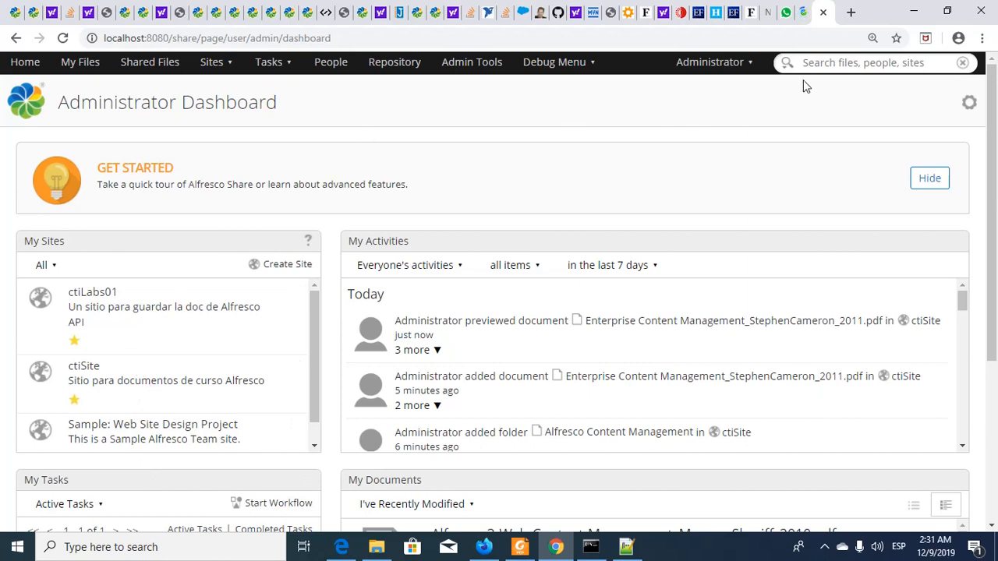
# Step: Enter Alfresco as the simple search term and review the suggested documents and sites
pyautogui.click(824, 63)
pyautogui.write('Al')
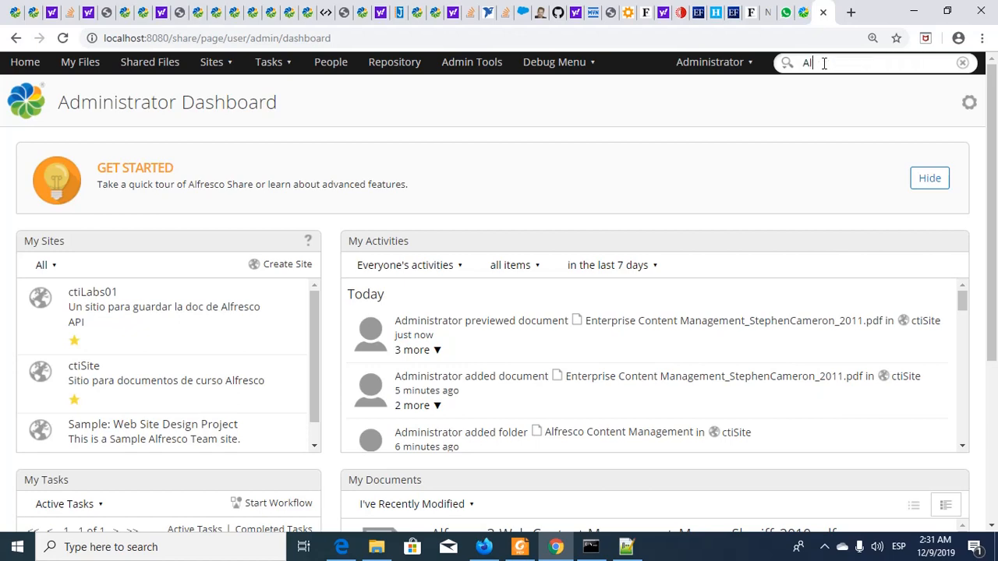
pyautogui.write('fresco')
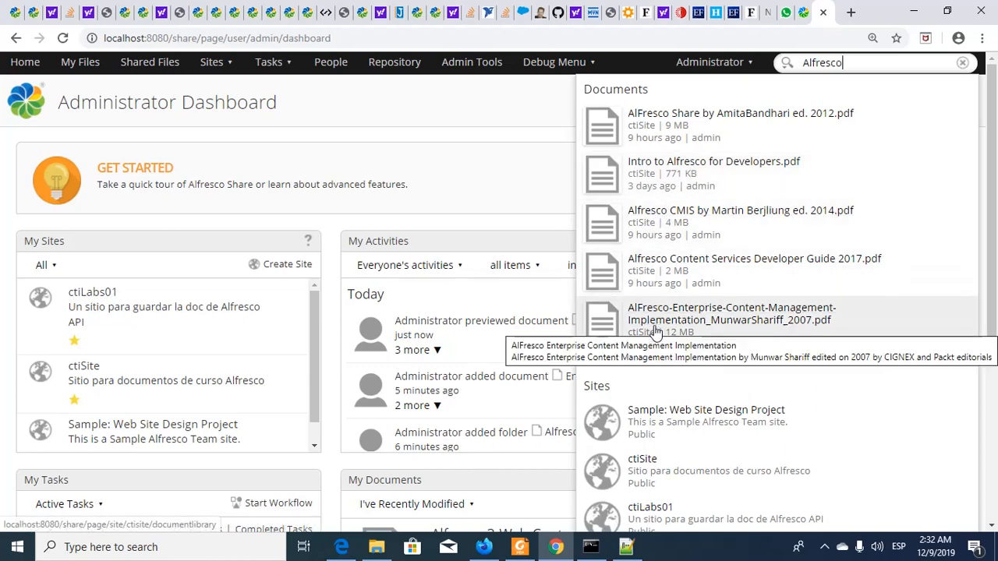
pyautogui.scroll(-2, 735, 323)
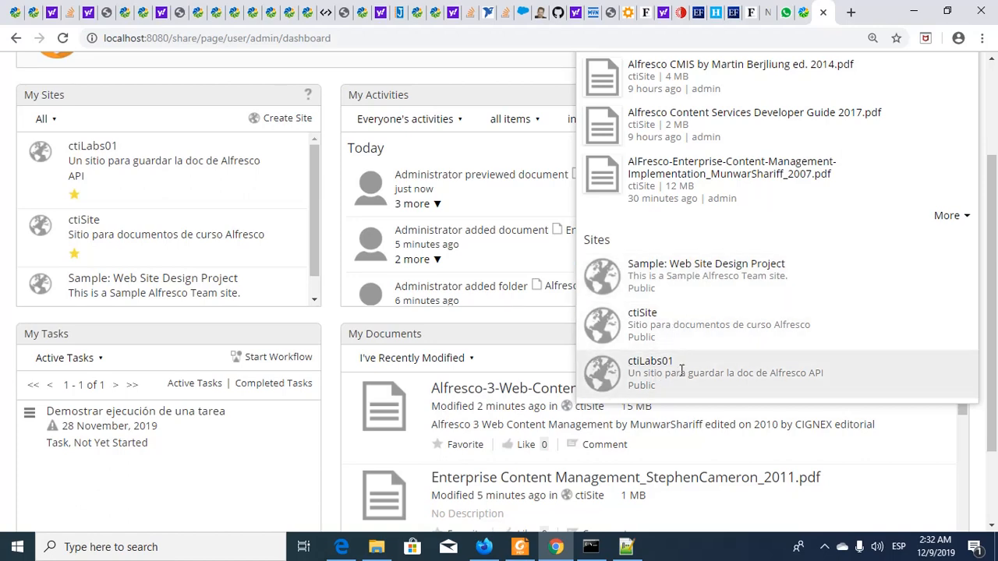
pyautogui.scroll(2, 701, 369)
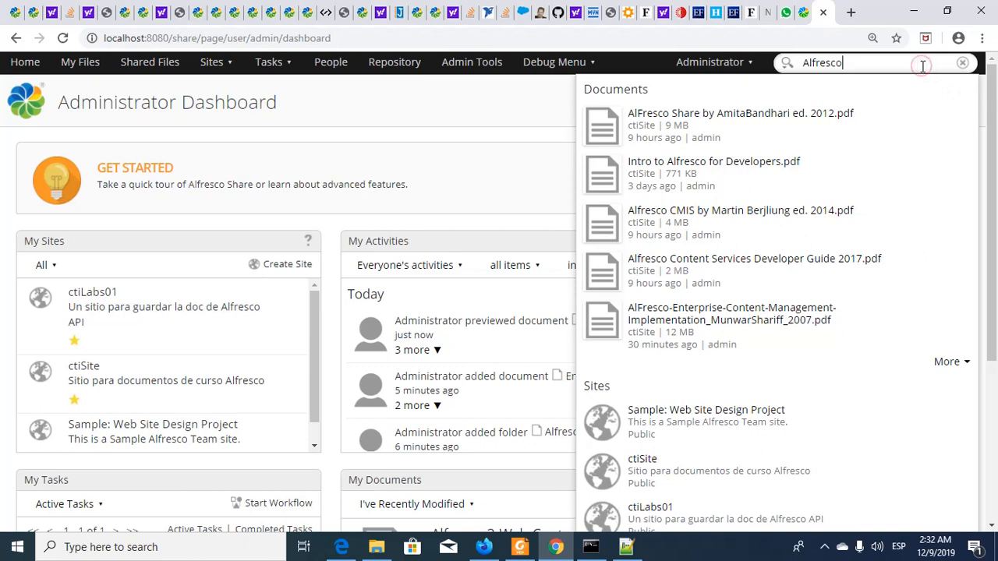
# Step: Run the full search for Alfresco and check the available search scopes, keeping Repository
pyautogui.press('Return')
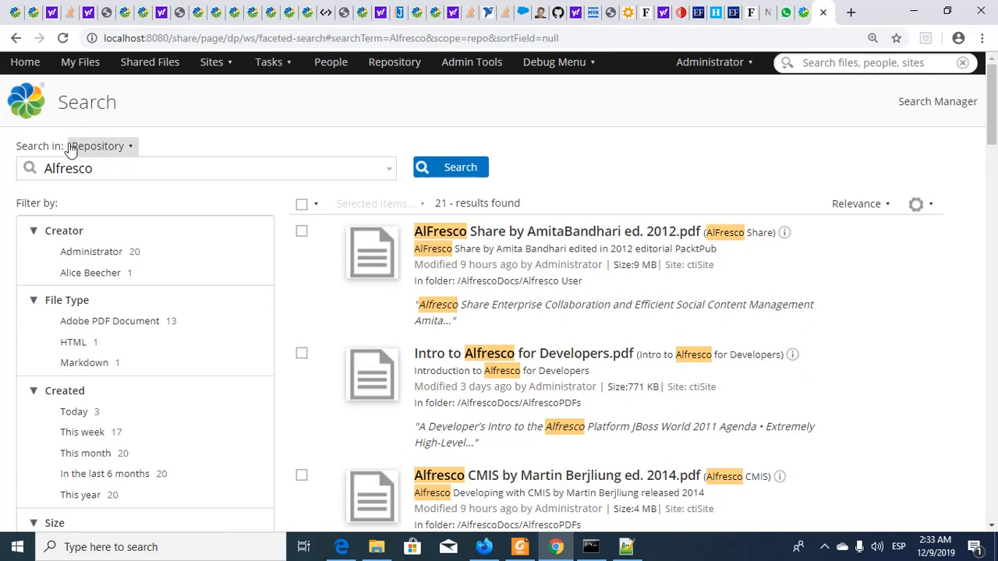
pyautogui.click(127, 150)
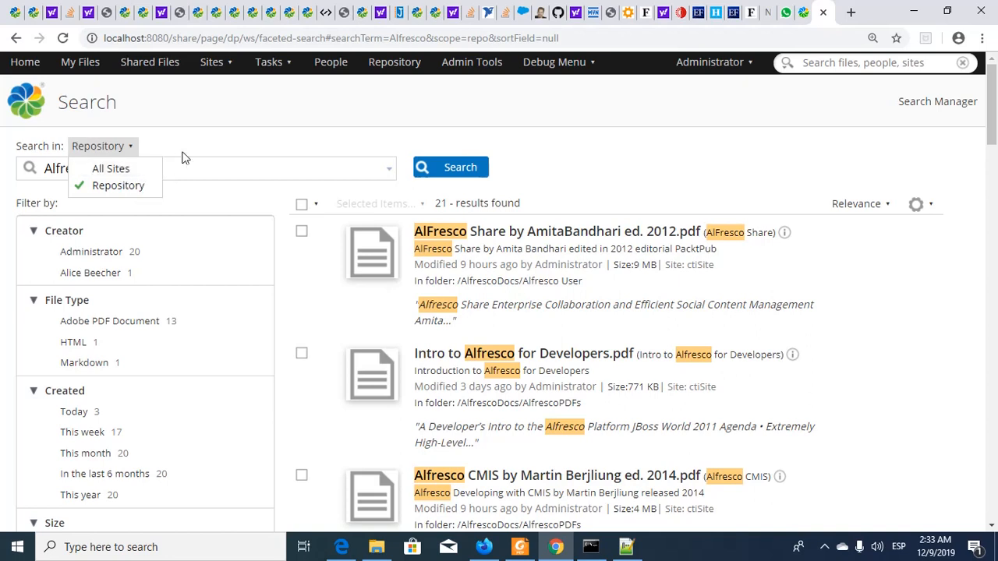
pyautogui.click(210, 138)
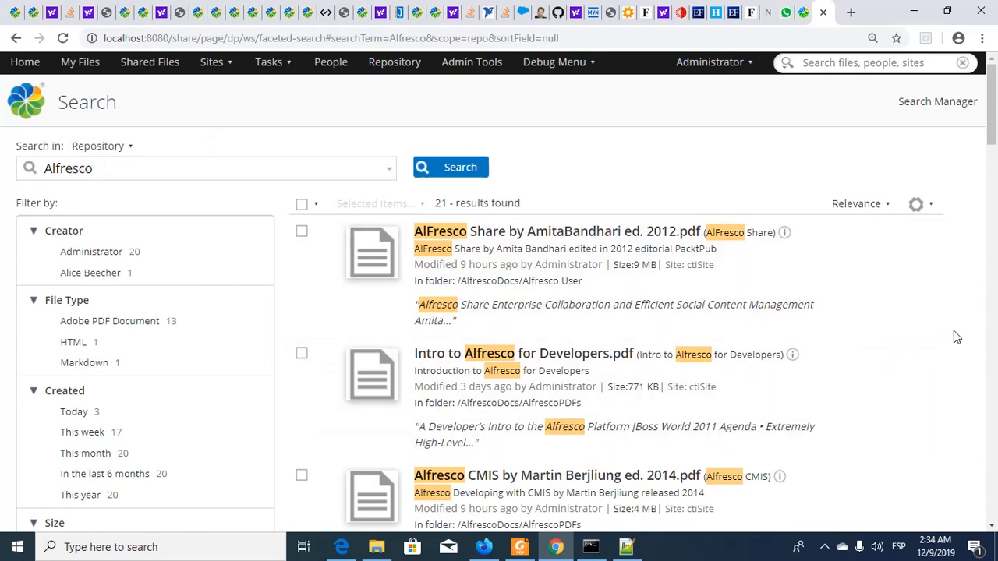
# Step: Review the whole list of Alfresco search results, including the matches in names, titles, descriptions and content
pyautogui.scroll(-8, 913, 333)
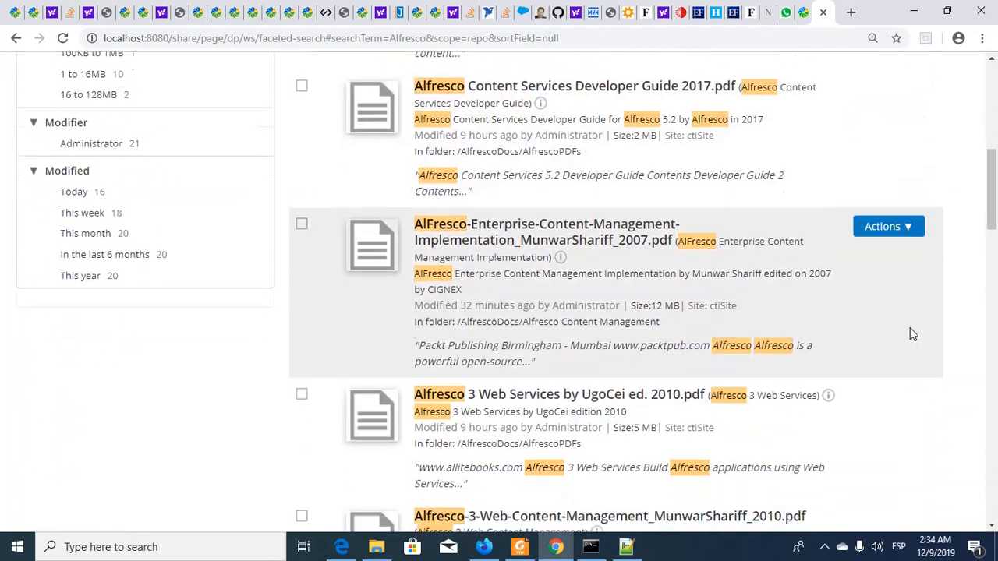
pyautogui.scroll(-6, 911, 334)
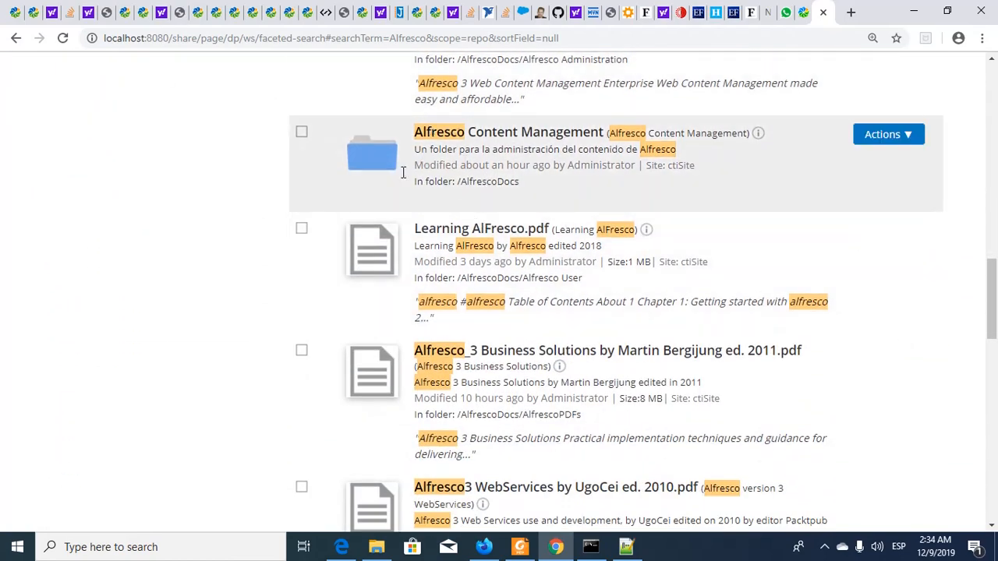
pyautogui.scroll(-4, 873, 289)
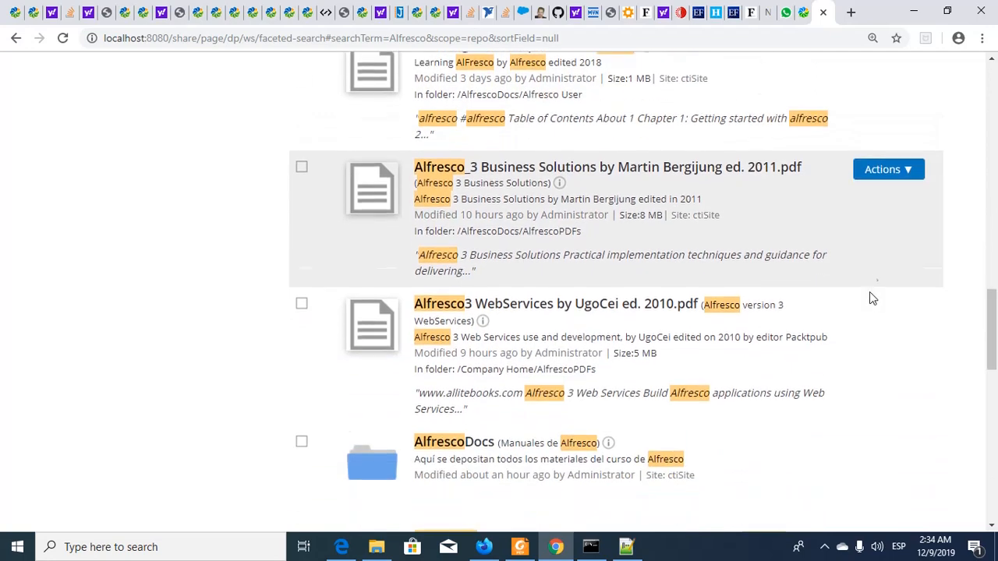
pyautogui.scroll(-6, 871, 299)
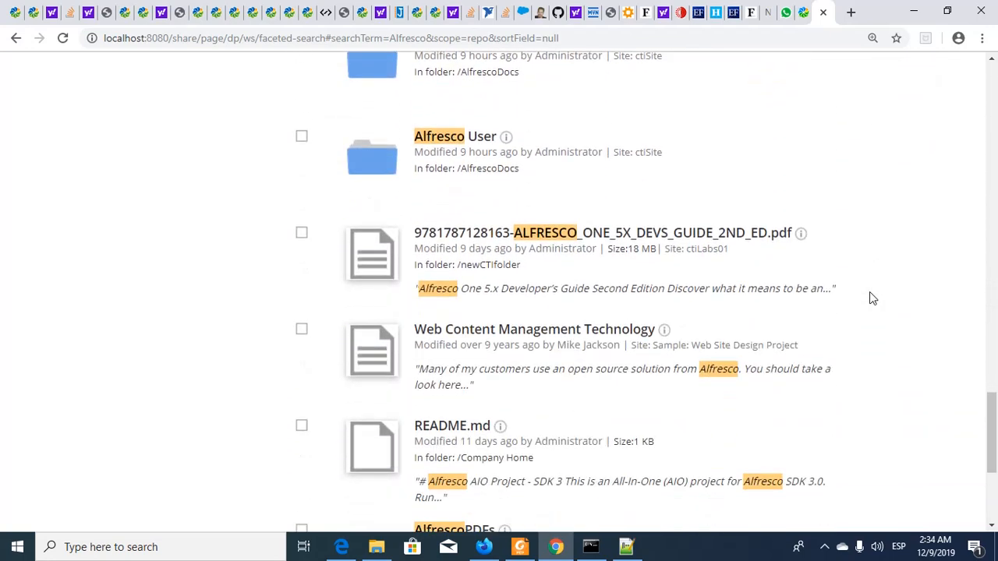
pyautogui.scroll(-2, 871, 298)
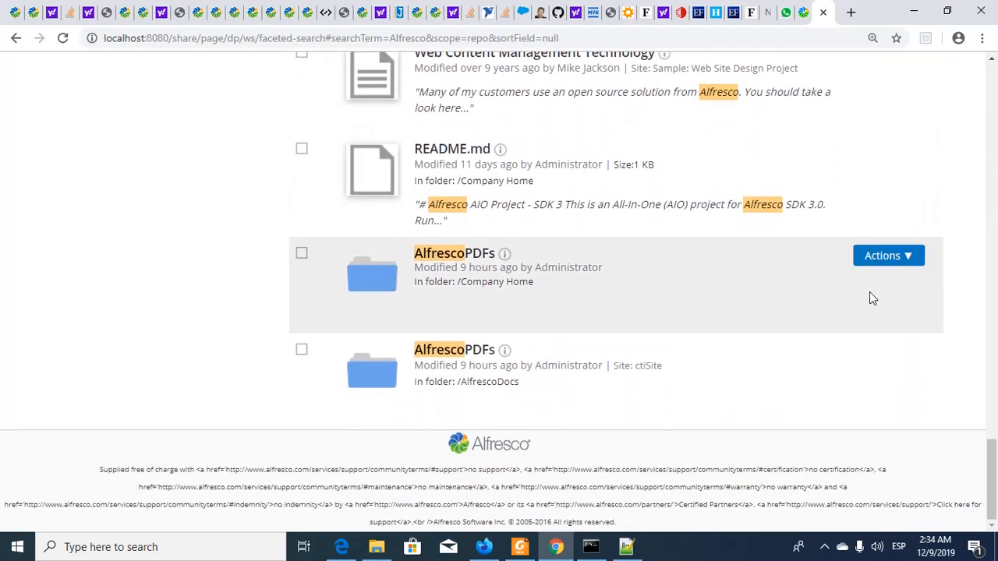
pyautogui.scroll(14, 871, 298)
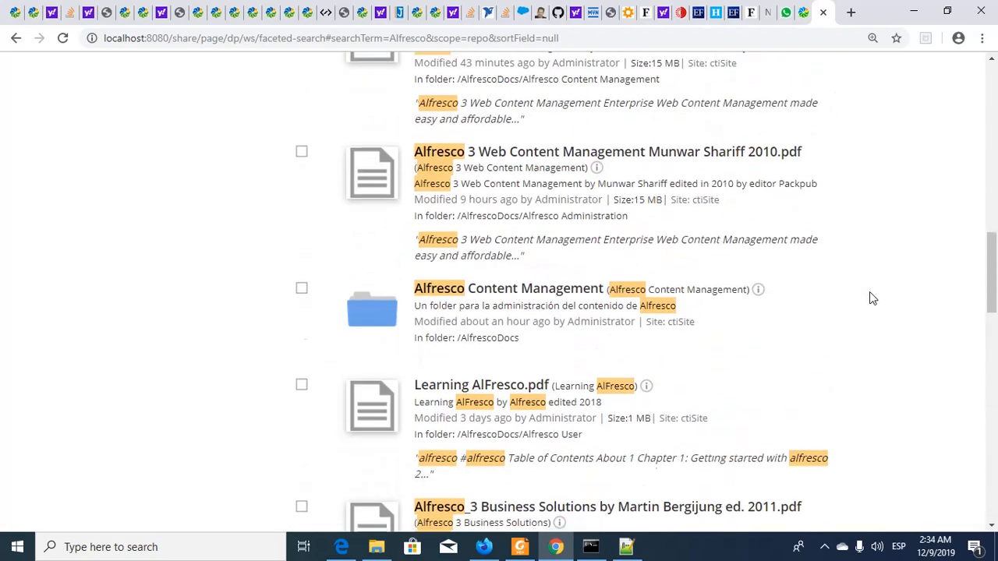
pyautogui.scroll(7, 871, 298)
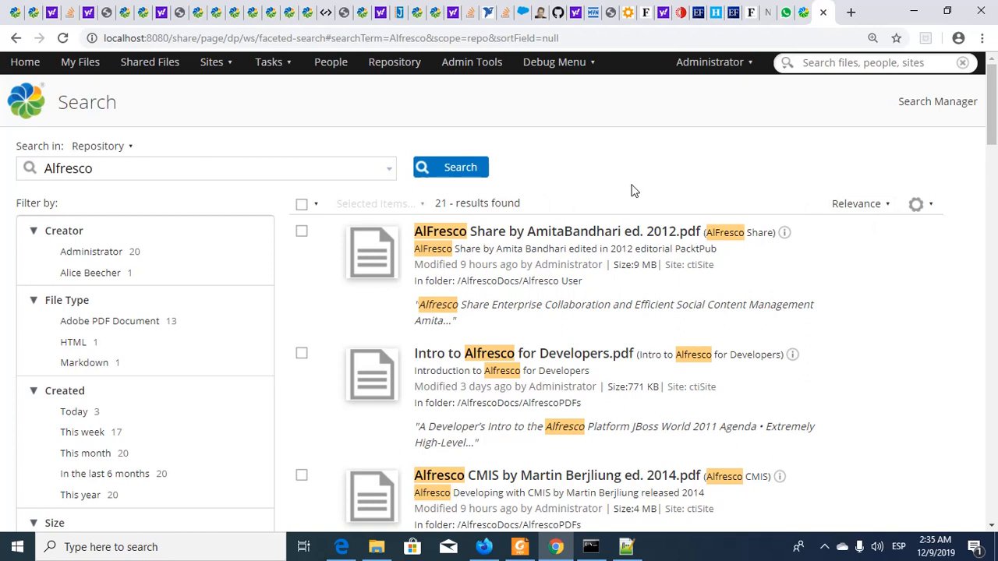
# Step: Examine the result filters for Creator, File Type, Created, Size, Modifier and Modified
pyautogui.scroll(-1, 633, 191)
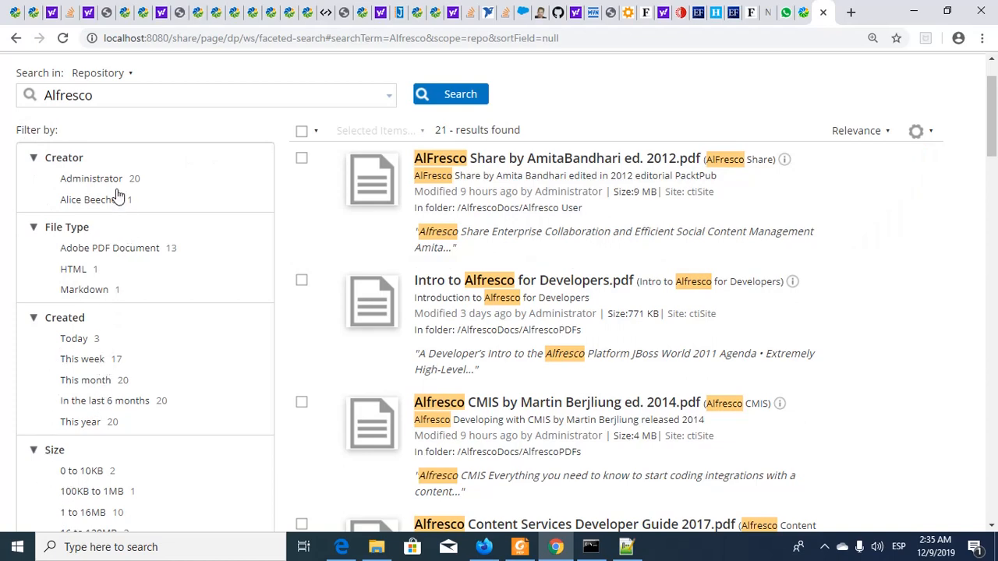
pyautogui.scroll(-4, 134, 435)
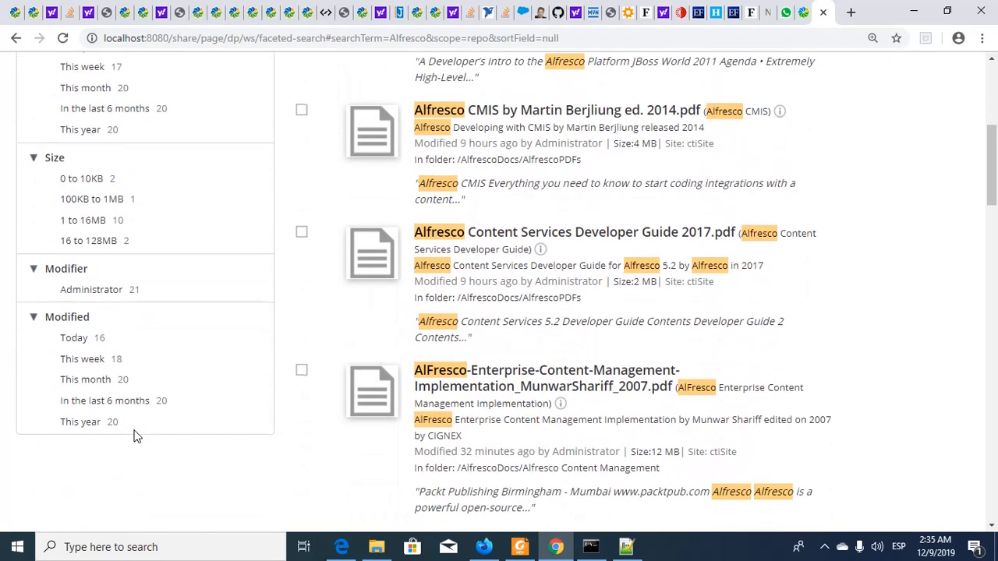
pyautogui.scroll(5, 134, 435)
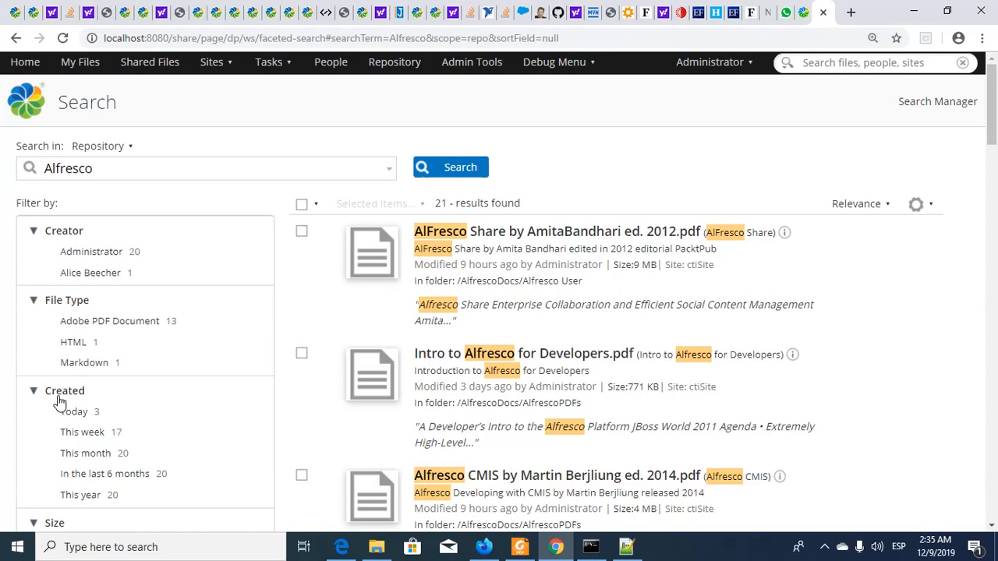
pyautogui.scroll(-2, 59, 402)
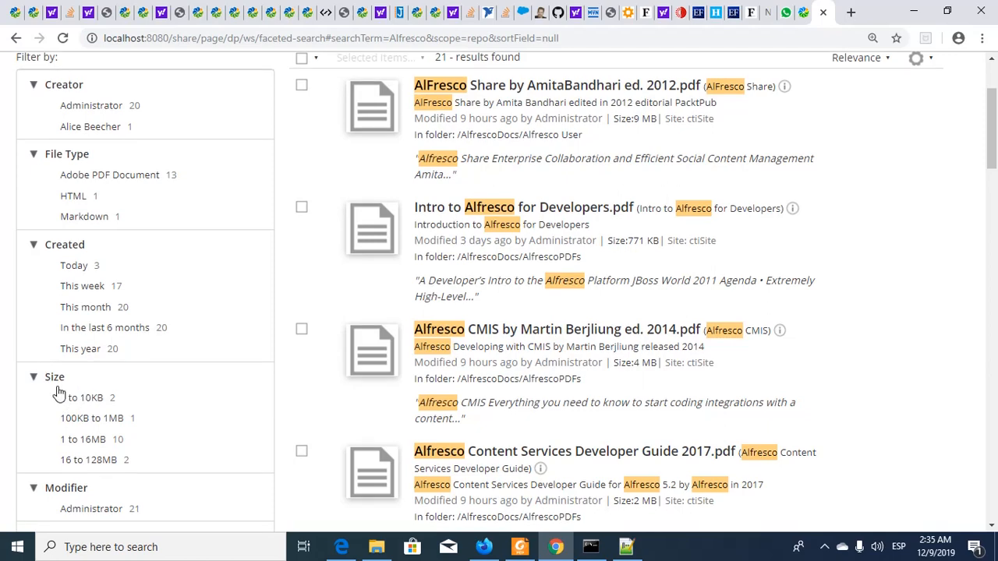
pyautogui.scroll(-2, 104, 418)
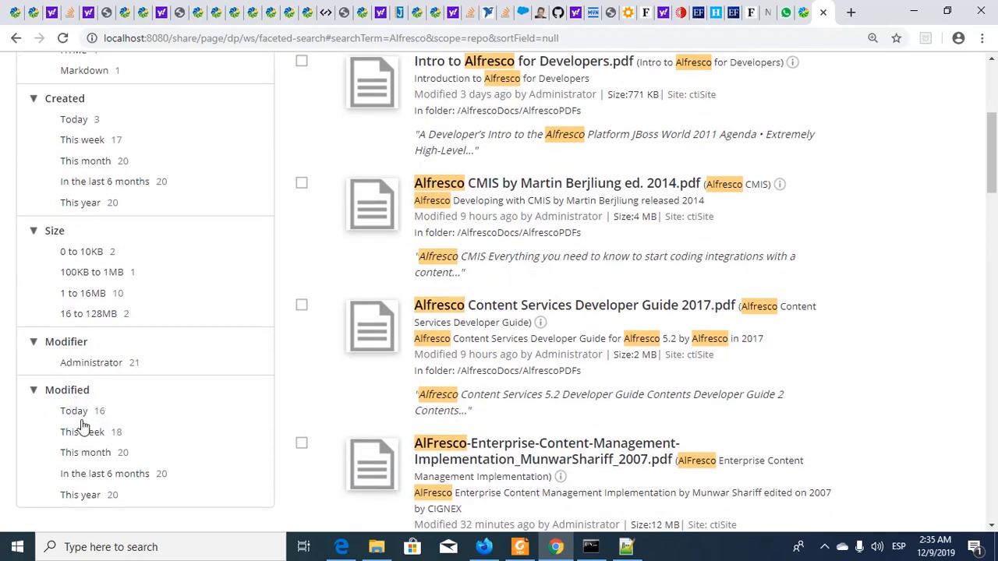
pyautogui.scroll(-1, 82, 423)
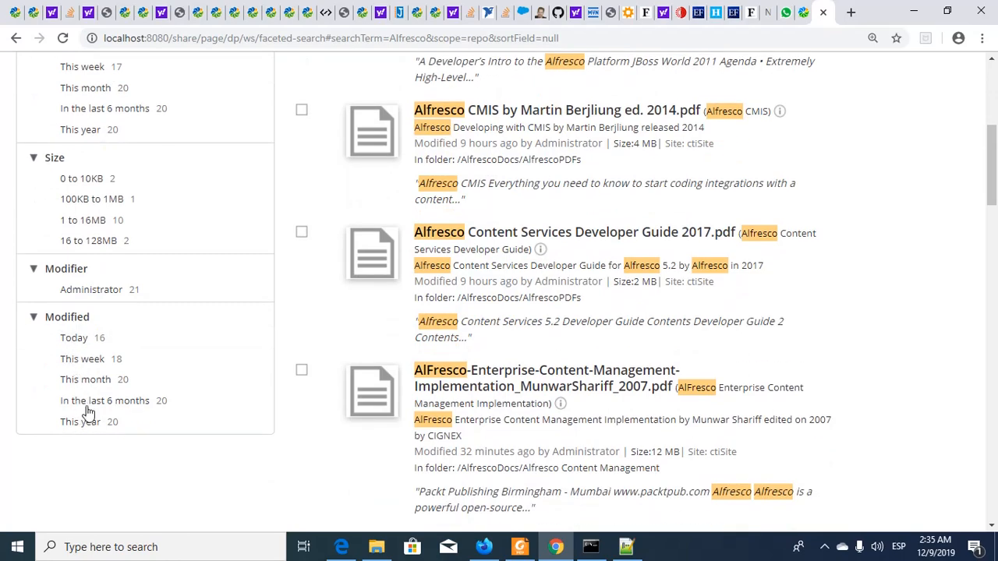
pyautogui.scroll(5, 123, 460)
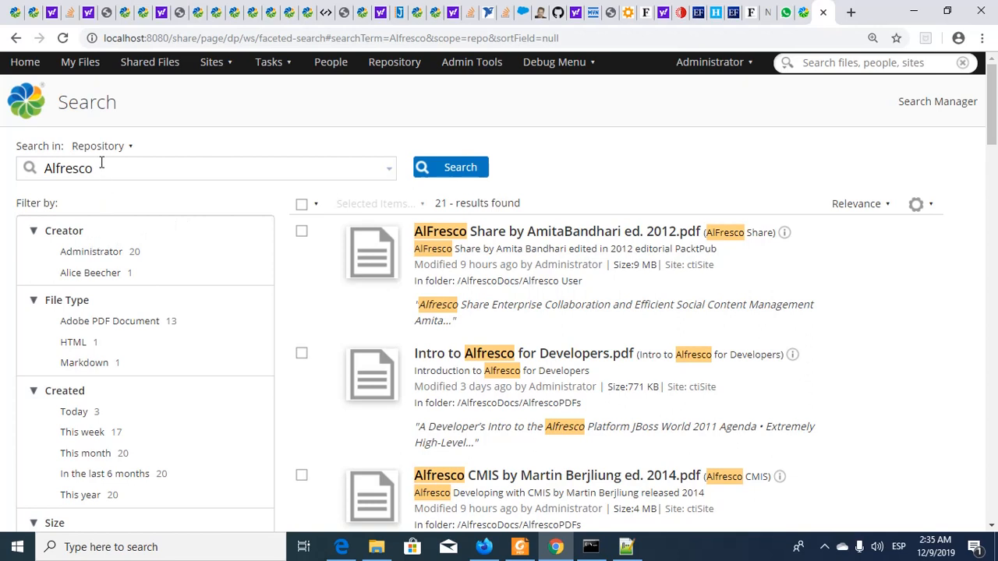
# Step: Try the creator filter other than Administrator and clear it, and narrow the results to Administrator's Adobe PDF documents created Today
pyautogui.click(101, 274)
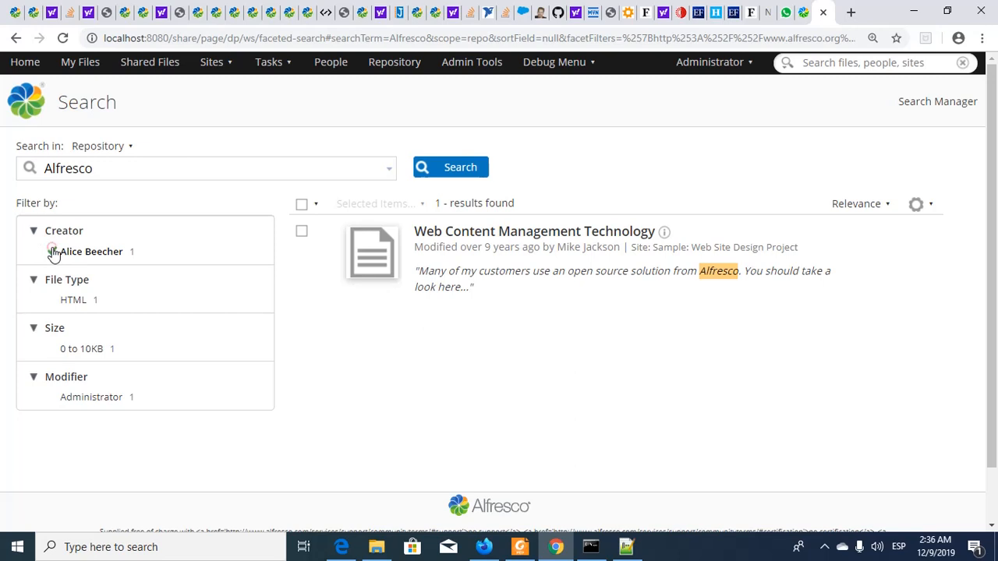
pyautogui.click(53, 253)
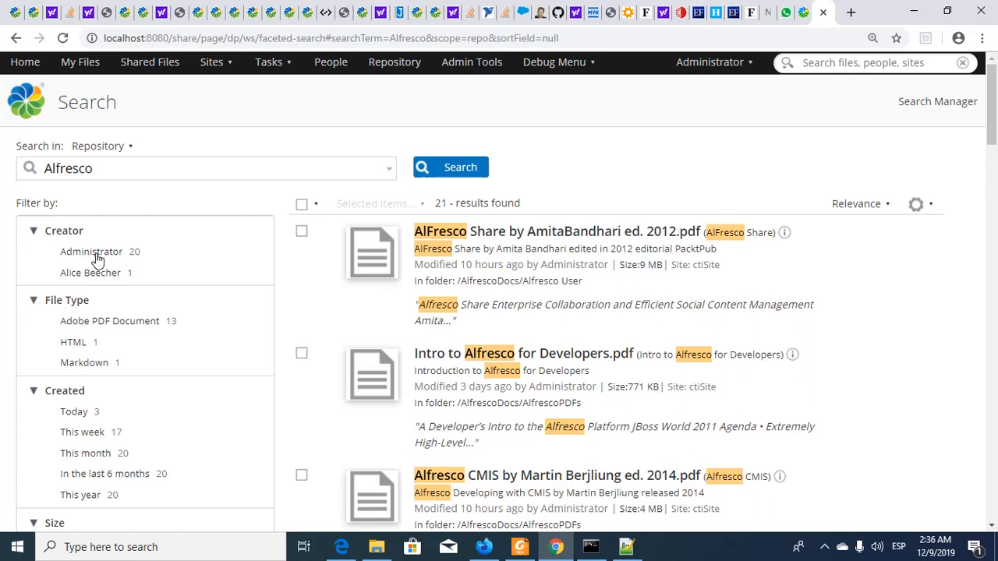
pyautogui.click(97, 258)
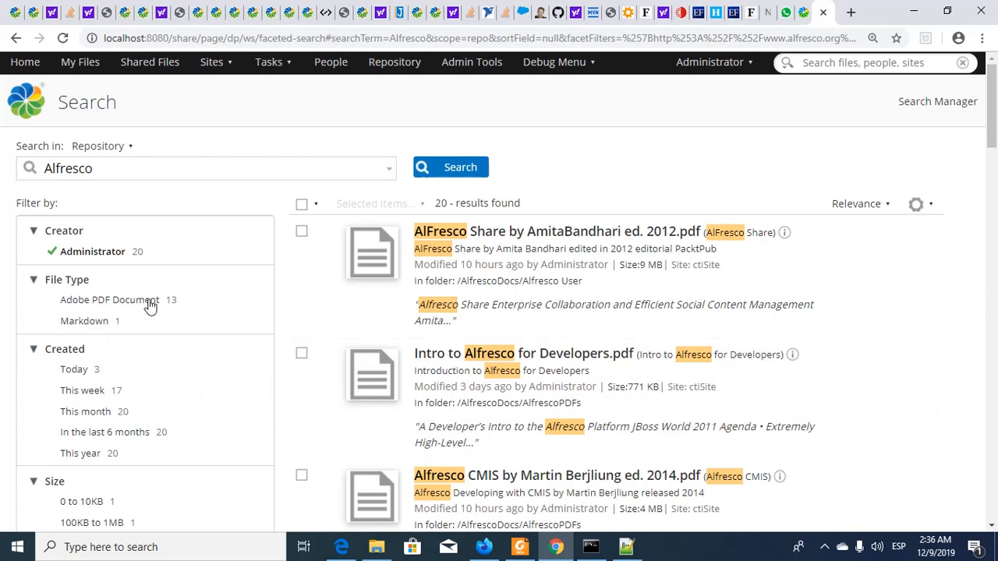
pyautogui.click(67, 303)
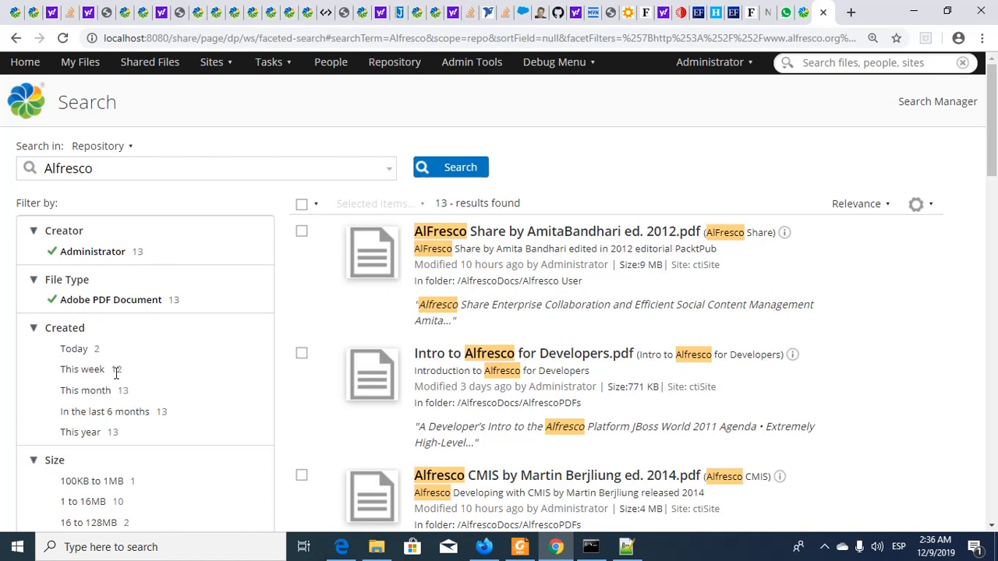
pyautogui.click(80, 353)
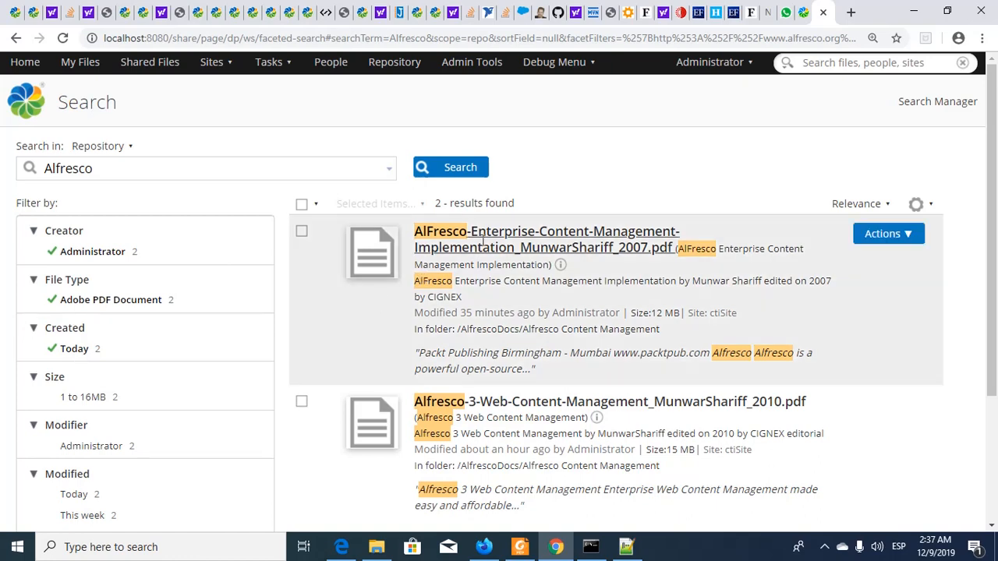
# Step: Review the filtered PDF results and the remaining Size, Modifier and Modified filters
pyautogui.scroll(-2, 535, 413)
pyautogui.scroll(2, 535, 413)
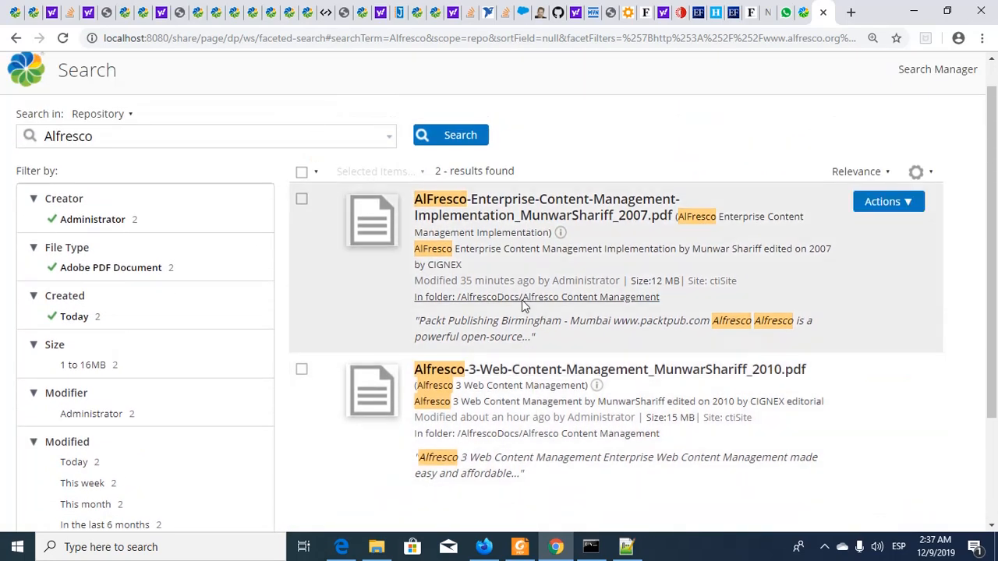
pyautogui.scroll(-1, 156, 507)
pyautogui.scroll(-1, 150, 494)
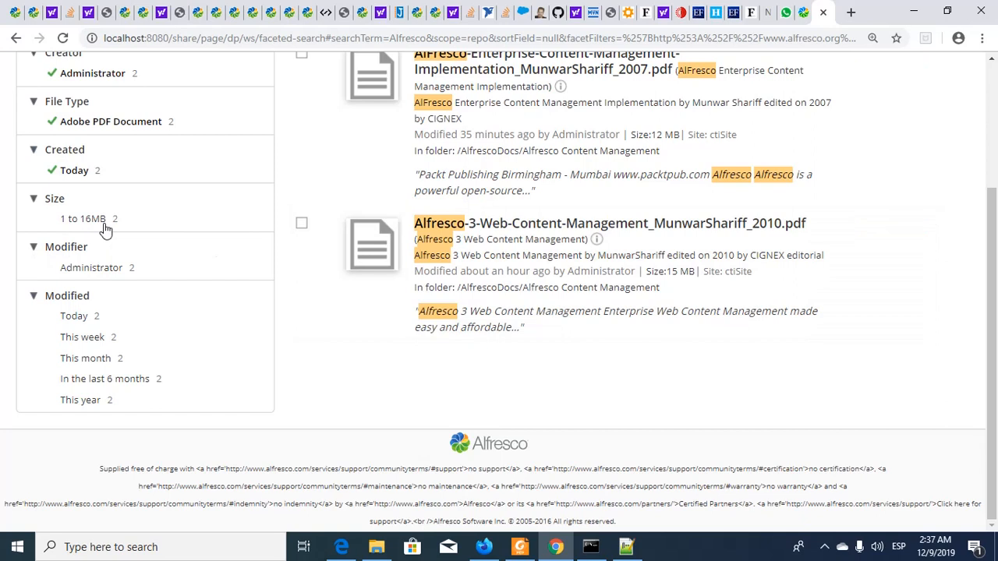
# Step: Replace the Created filter Today with This month and narrow the results to files of 100KB to 1MB
pyautogui.click(53, 173)
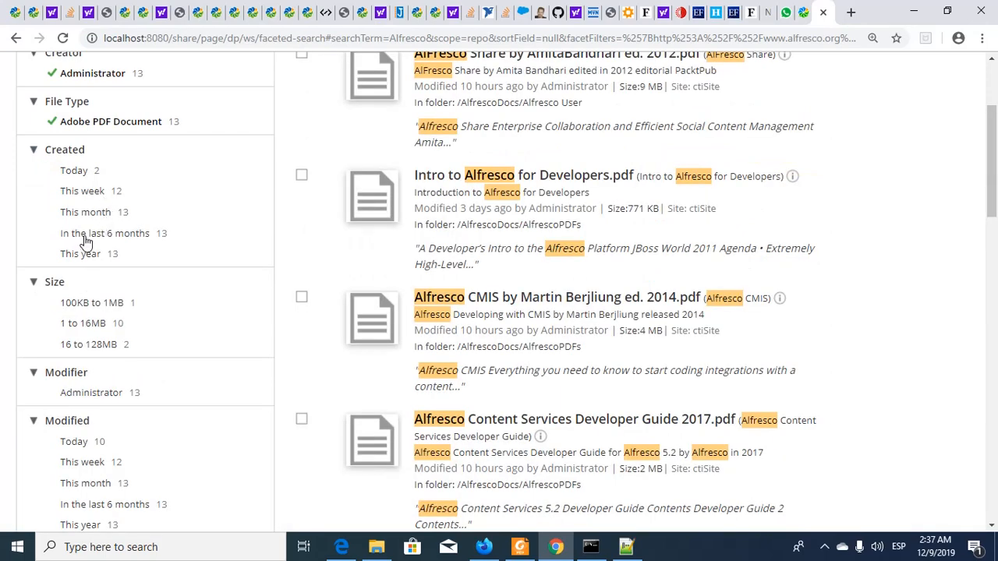
pyautogui.click(86, 212)
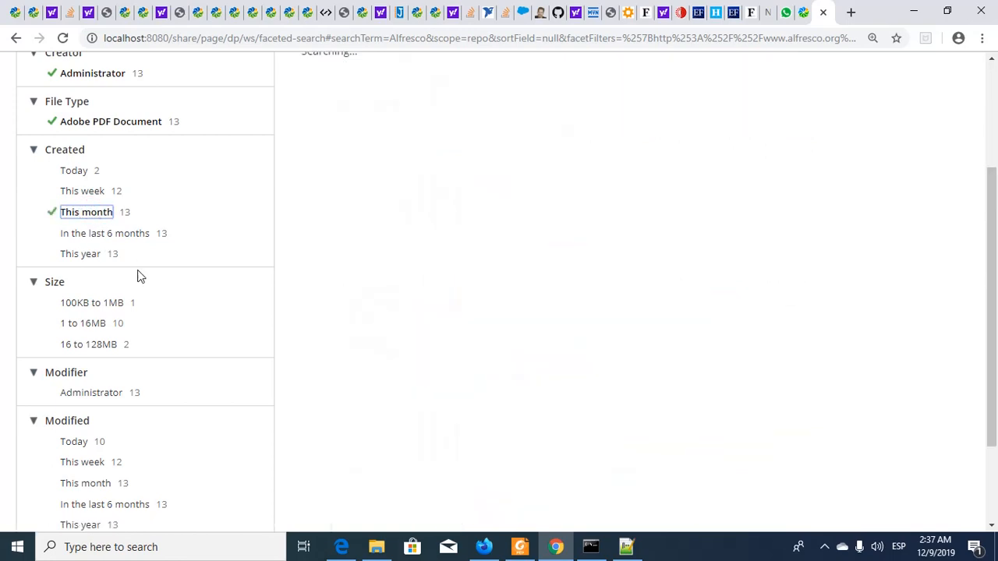
pyautogui.scroll(-1, 134, 298)
pyautogui.scroll(-1, 134, 302)
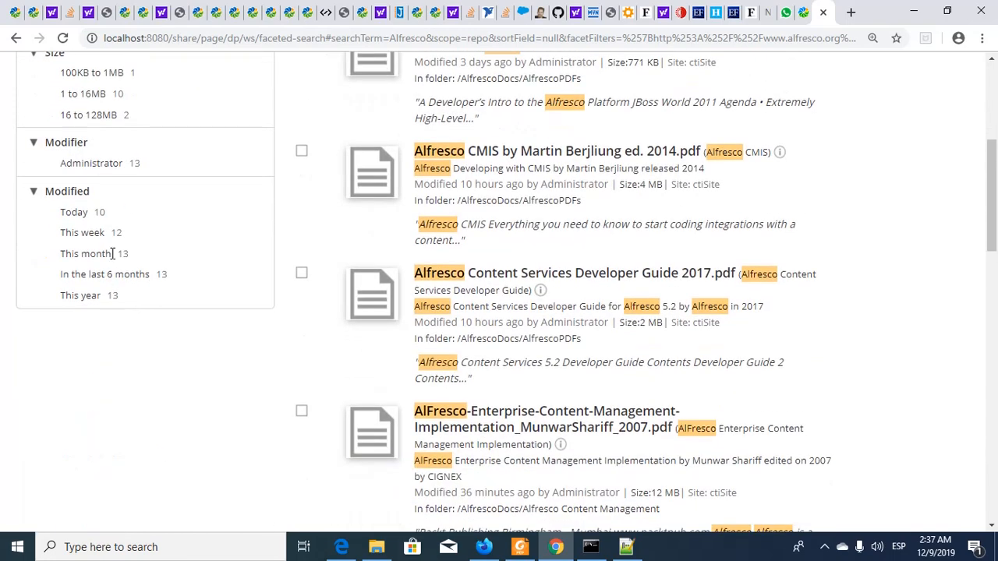
pyautogui.scroll(1, 112, 253)
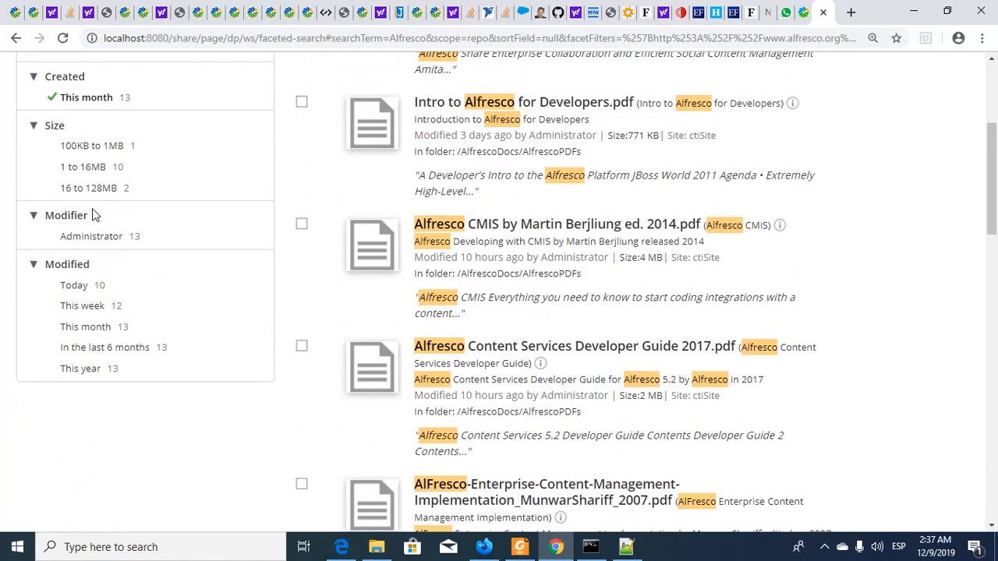
pyautogui.click(102, 148)
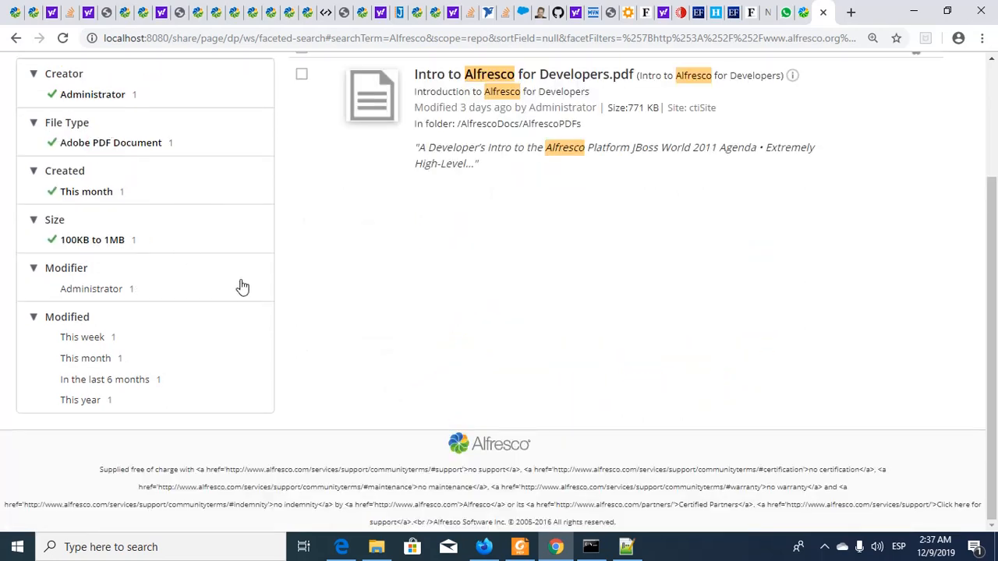
# Step: Open Intro to Alfresco for Developers.pdf from the results and examine the node ID and site name in its page address
pyautogui.scroll(1, 242, 287)
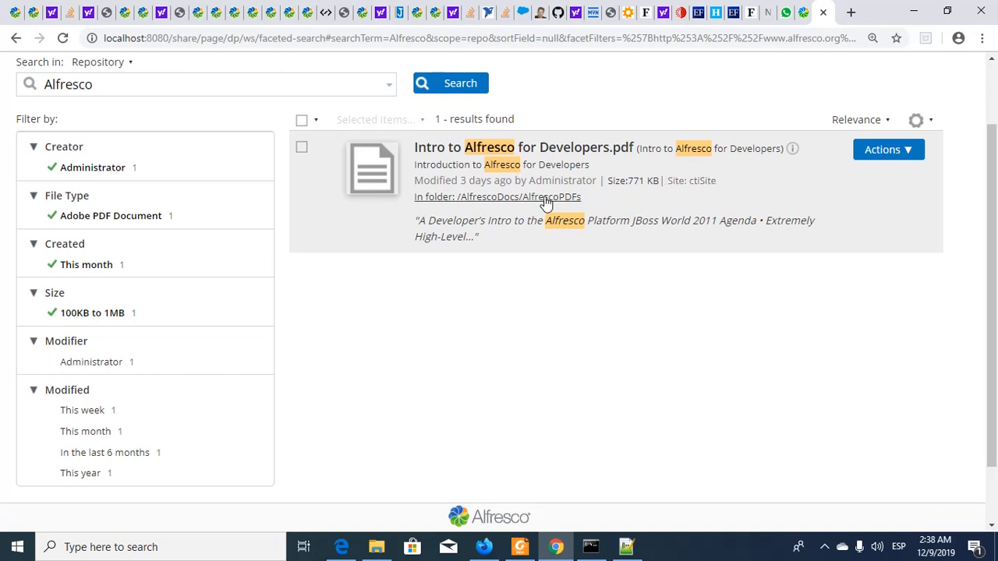
pyautogui.click(547, 152)
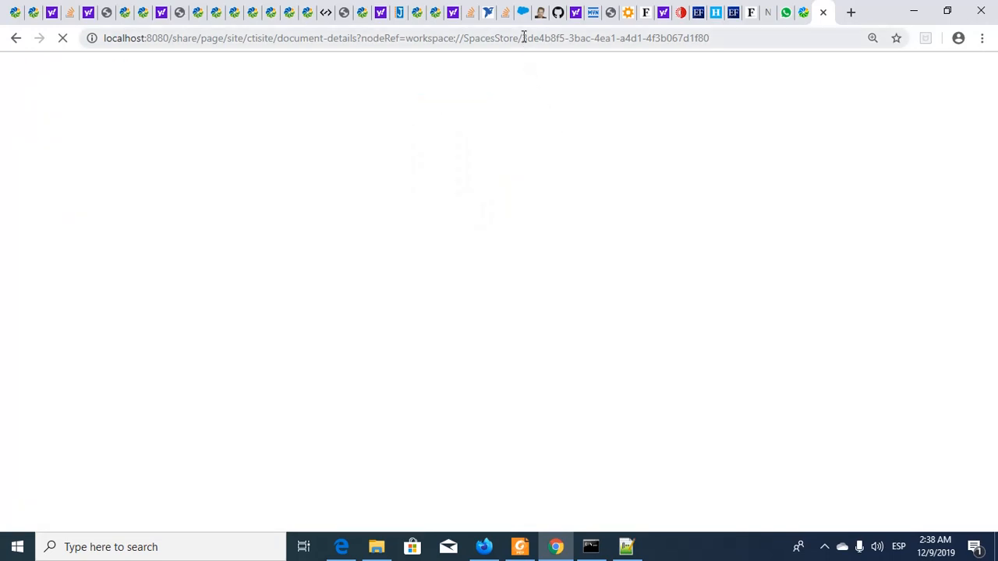
pyautogui.moveTo(521, 38); pyautogui.dragTo(729, 26)
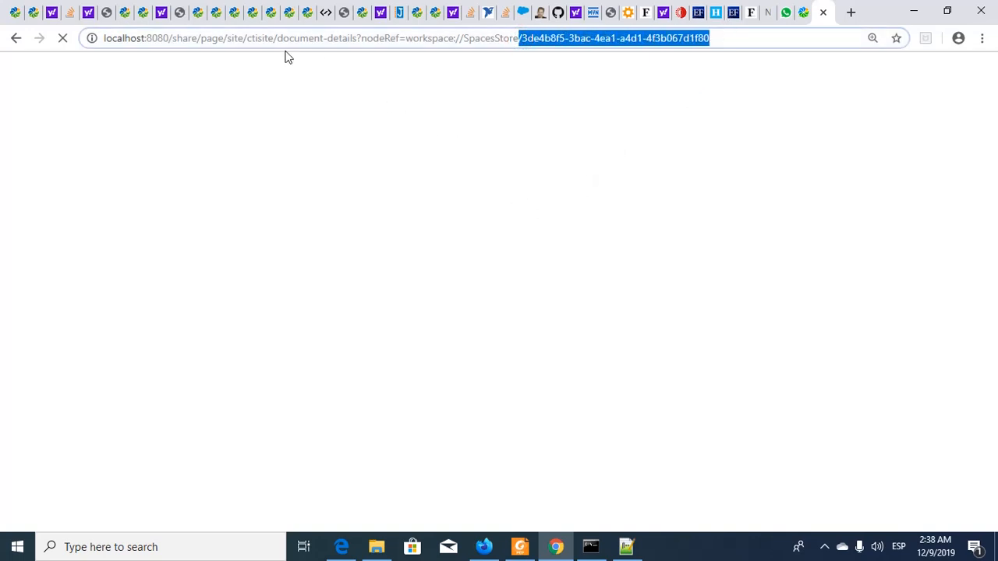
pyautogui.doubleClick(254, 39)
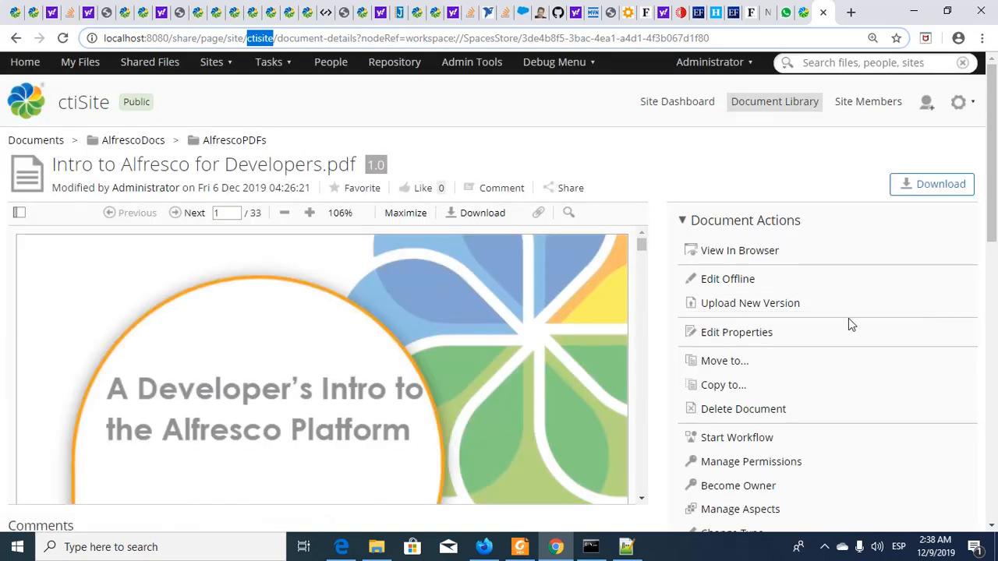
# Step: Open the PDF's properties for editing and review its document actions, current properties and version history while the form loads
pyautogui.click(727, 340)
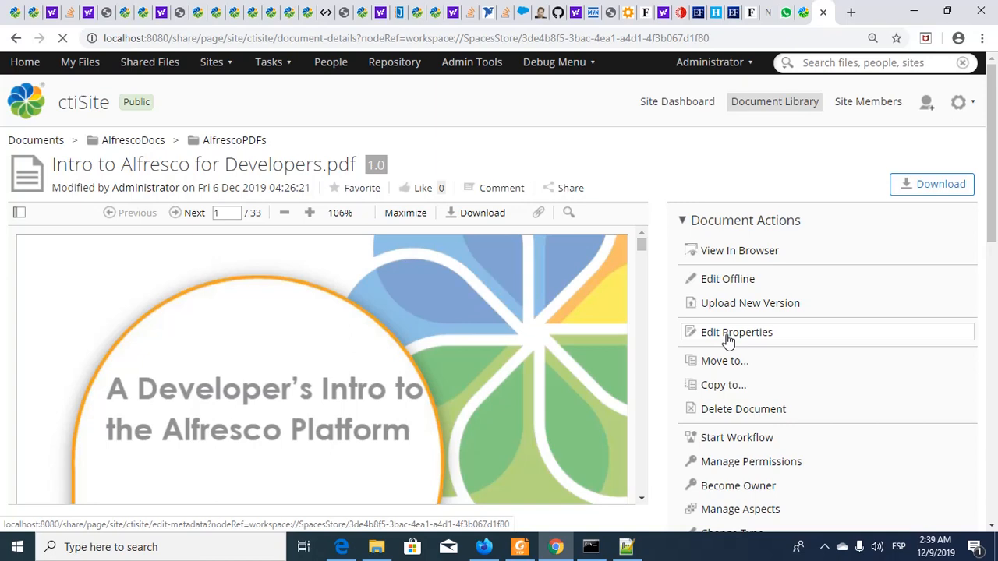
pyautogui.scroll(-5, 726, 341)
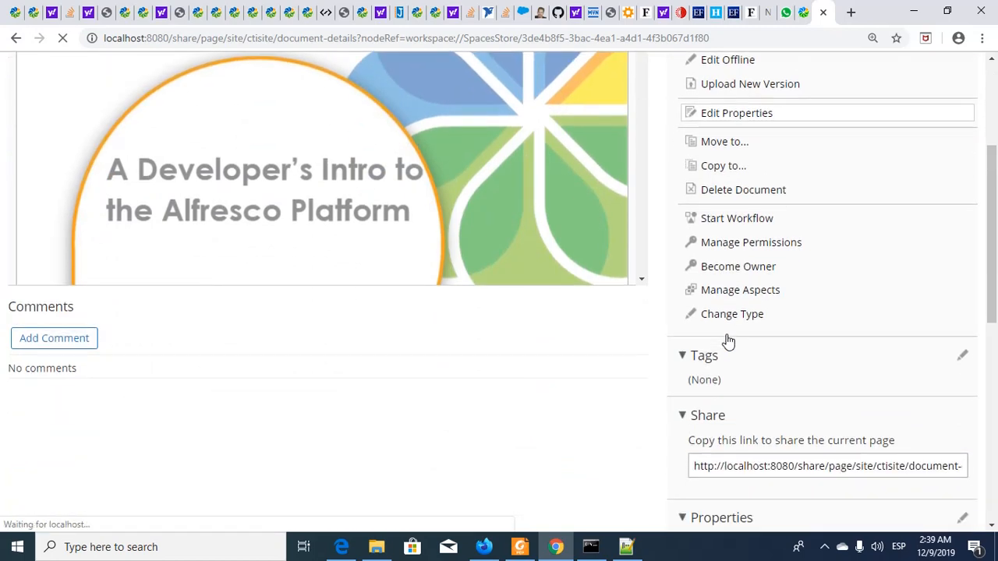
pyautogui.scroll(-2, 727, 340)
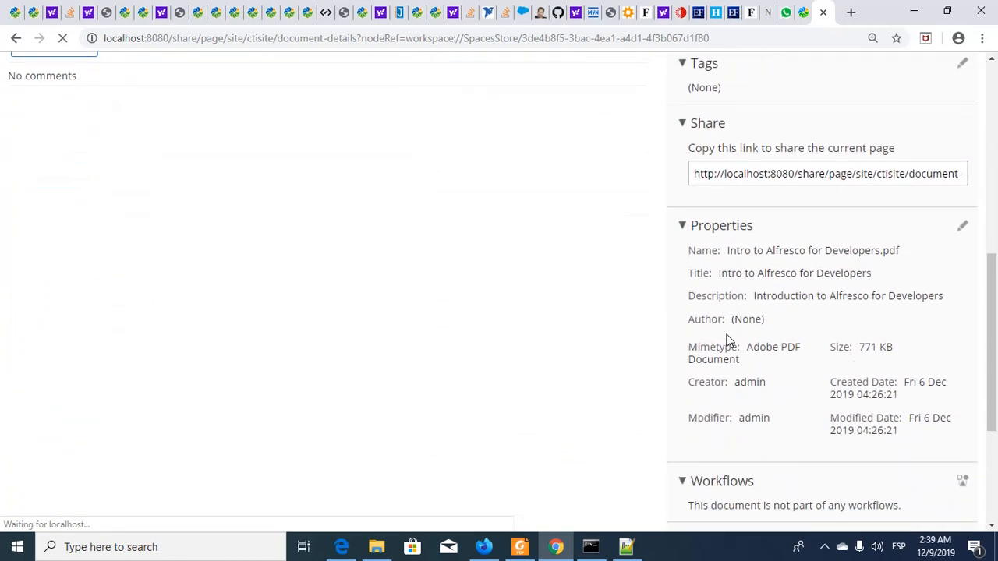
pyautogui.click(788, 250)
pyautogui.scroll(-3, 825, 369)
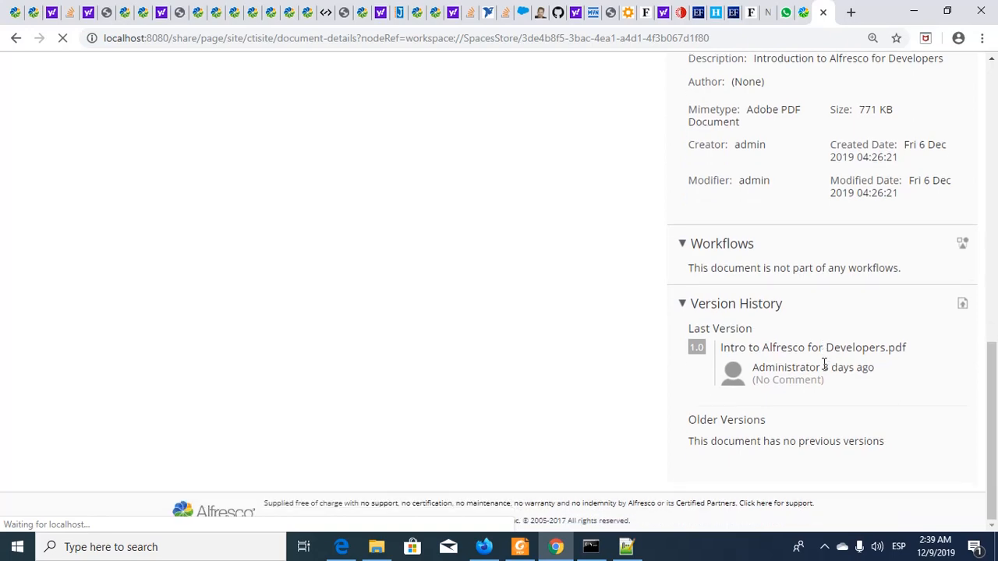
pyautogui.scroll(10, 825, 369)
pyautogui.scroll(-2, 823, 364)
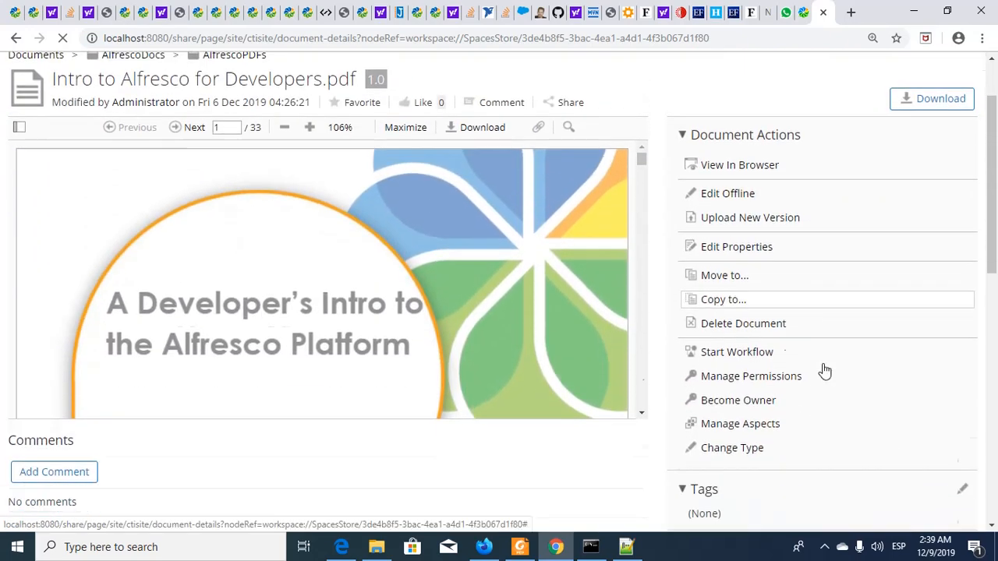
pyautogui.click(825, 369)
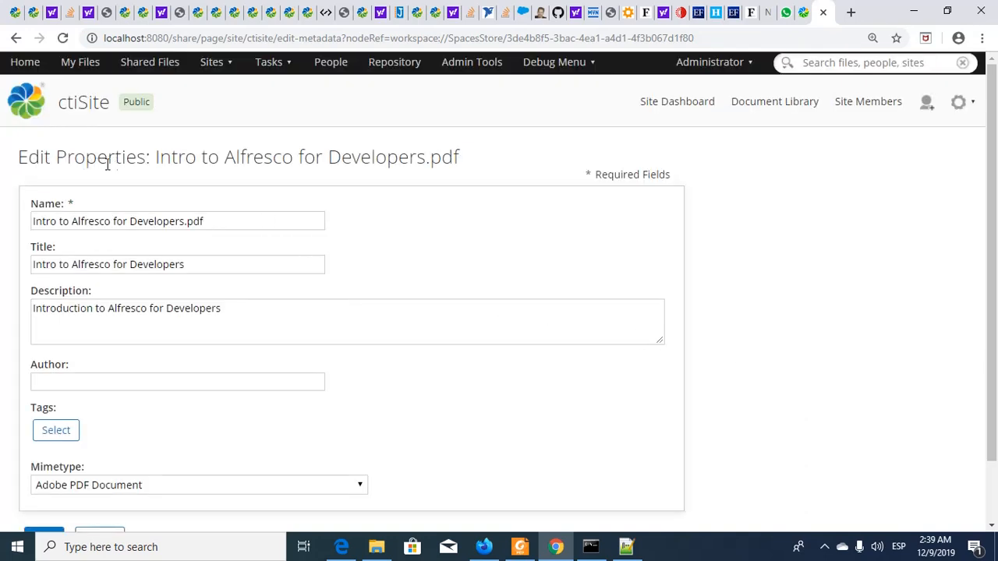
# Step: Highlight the word Alfresco in the document's Name, Title and Description and look over the remaining property fields
pyautogui.doubleClick(81, 222)
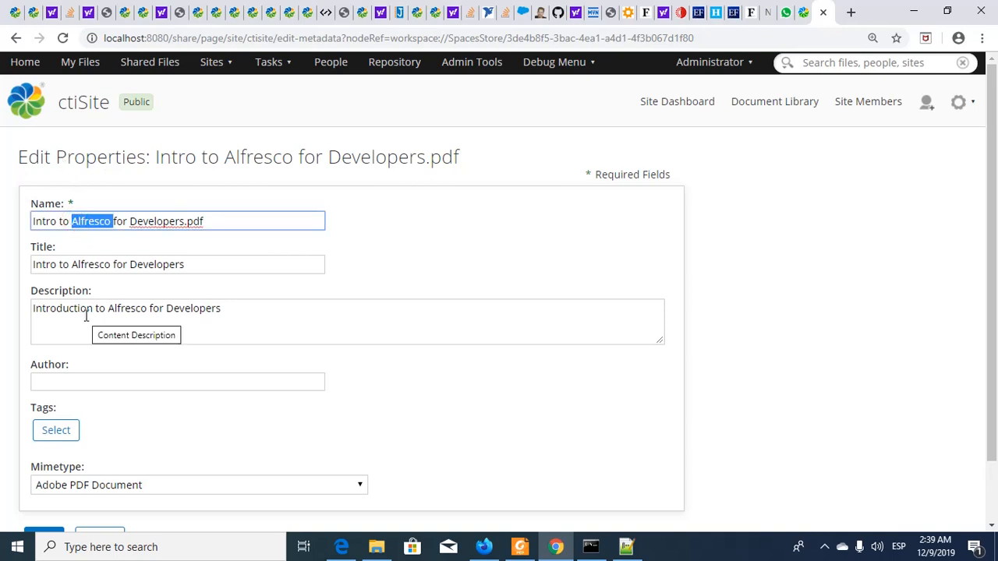
pyautogui.doubleClick(92, 265)
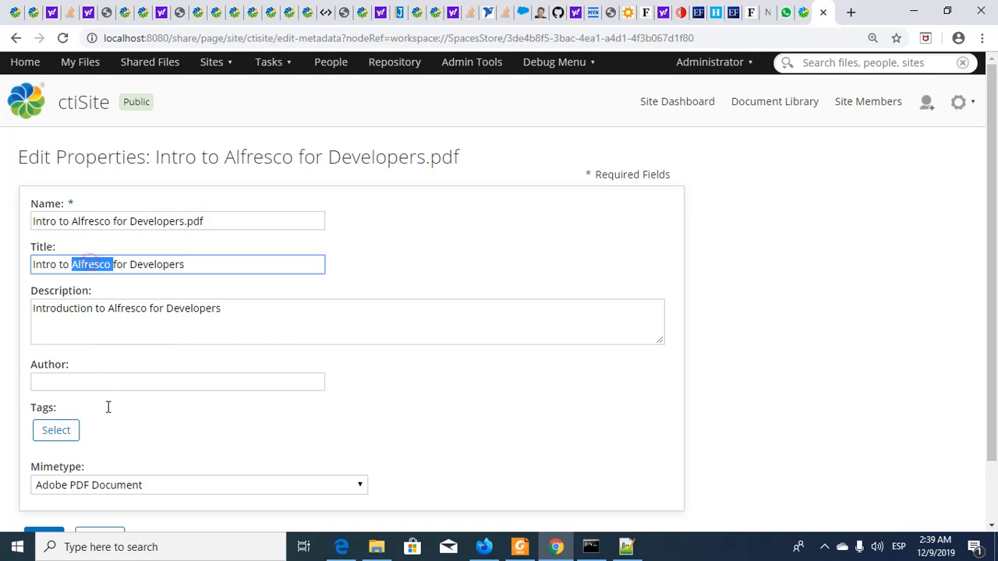
pyautogui.doubleClick(129, 309)
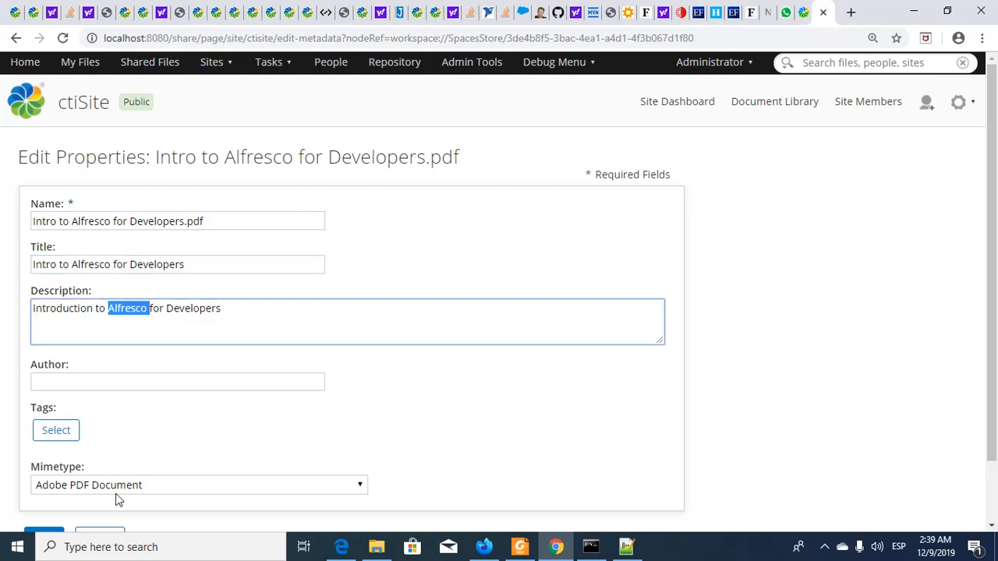
pyautogui.scroll(-1, 180, 450)
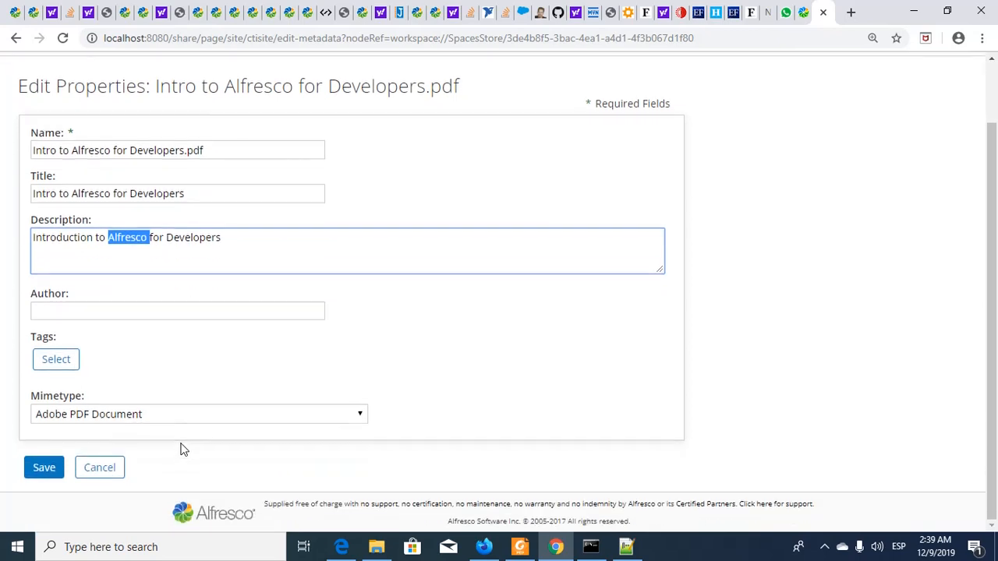
pyautogui.scroll(1, 181, 450)
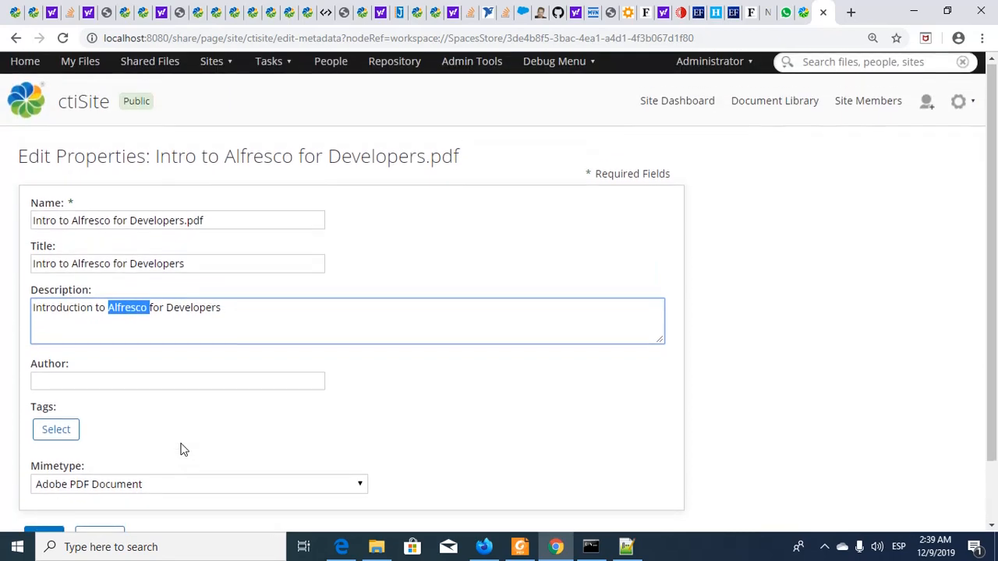
# Step: Set the document's Author to Alfresco and save the properties
pyautogui.click(142, 377)
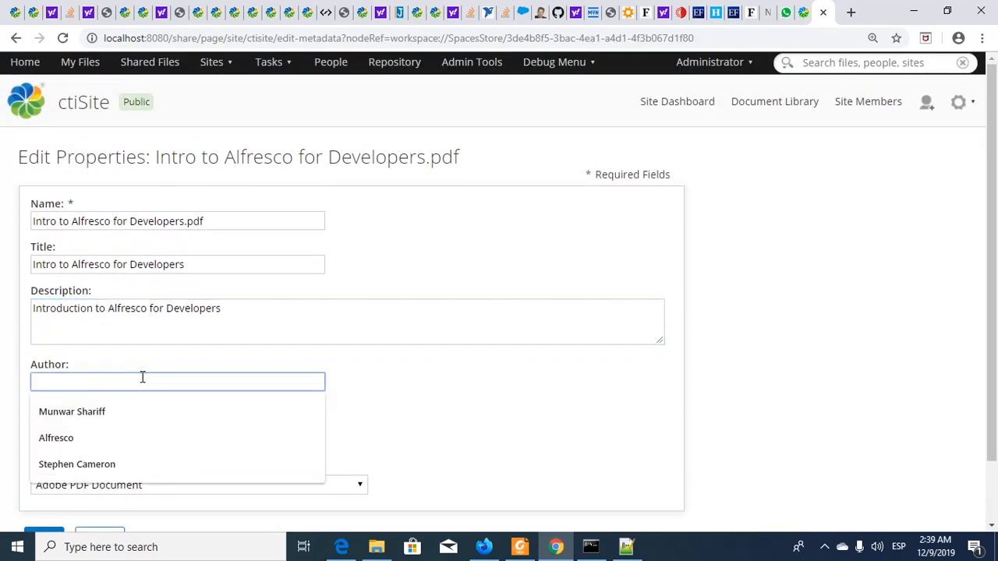
pyautogui.write('Alfresco')
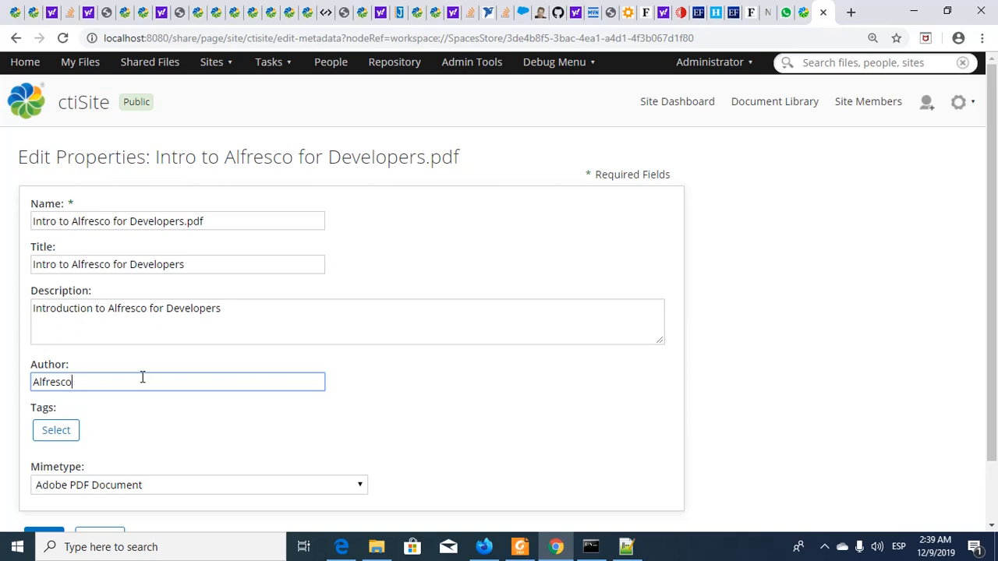
pyautogui.scroll(-2, 602, 402)
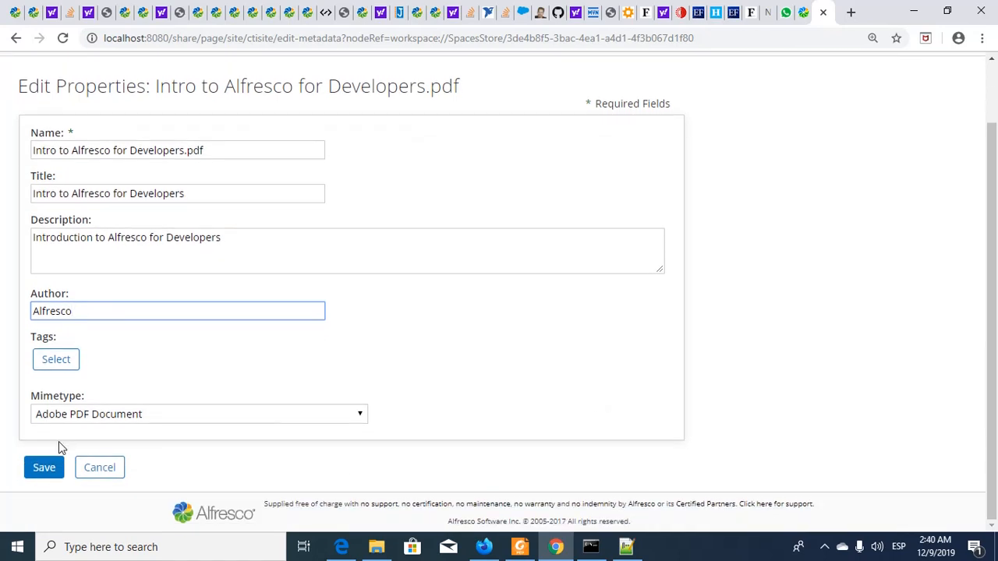
pyautogui.click(39, 471)
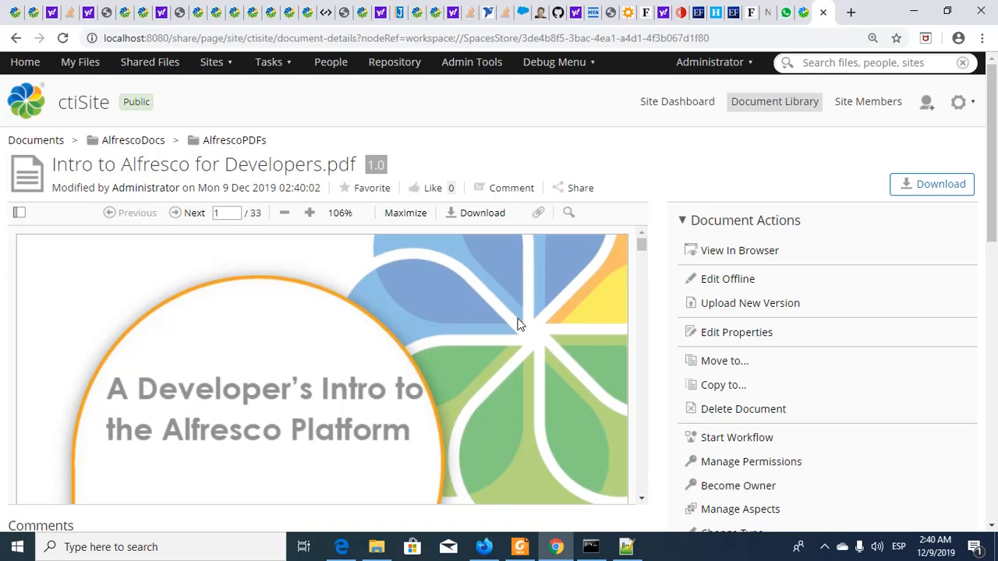
# Step: Check the saved document's Author, Modifier and Modified Date among its properties
pyautogui.scroll(-5, 937, 421)
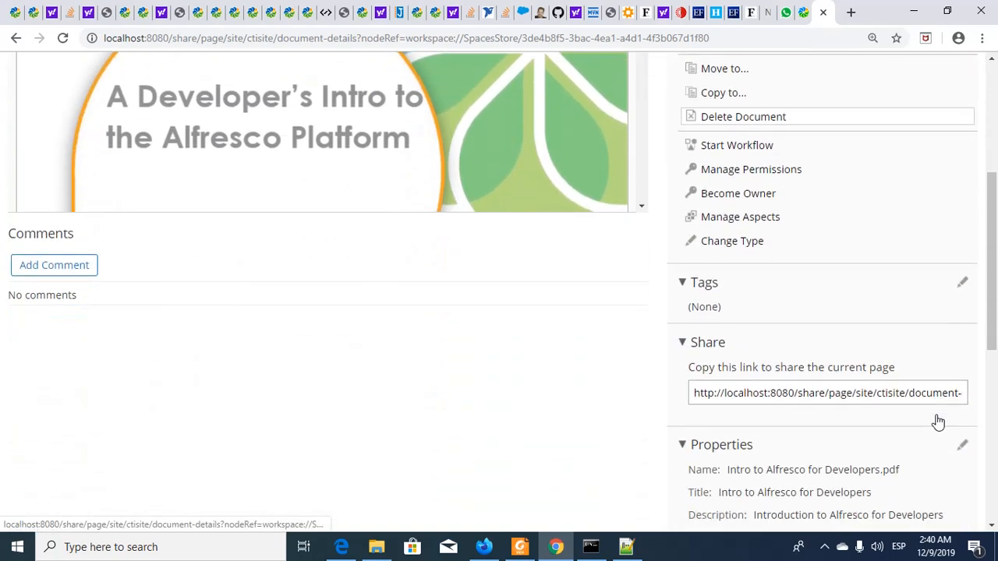
pyautogui.scroll(-2, 937, 420)
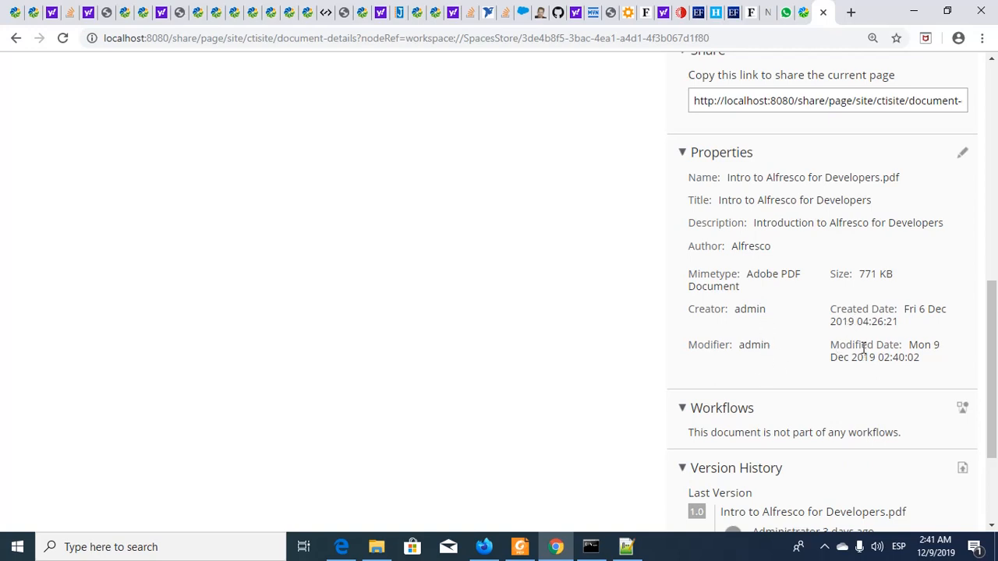
pyautogui.scroll(5, 805, 312)
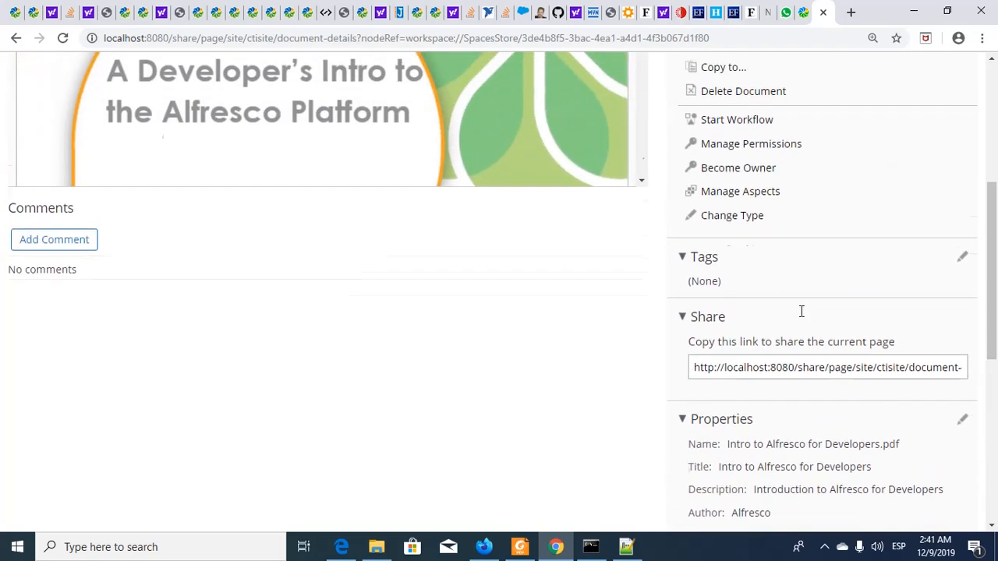
pyautogui.scroll(3, 801, 315)
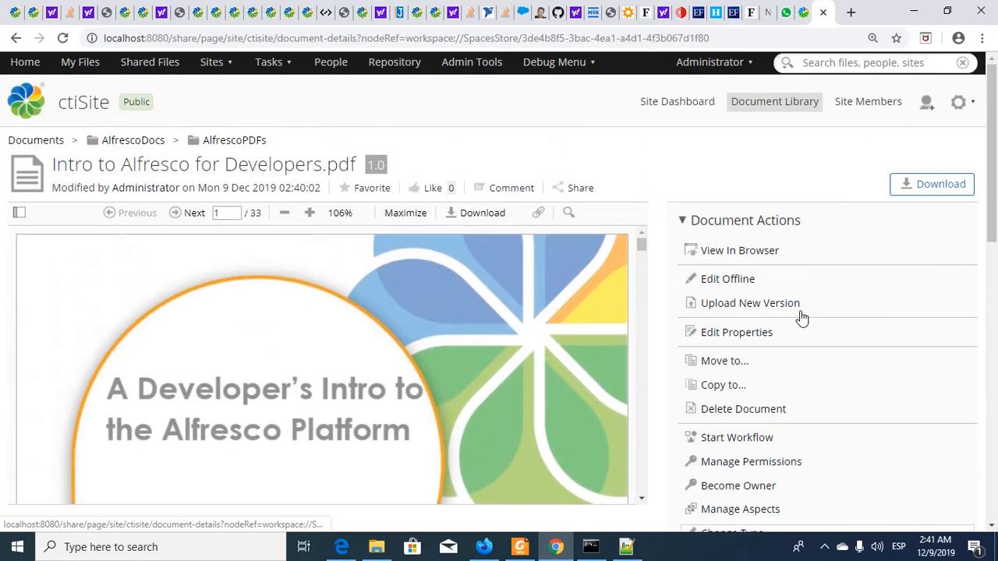
# Step: Search the PDF preview for Alfresco and go through the successive matches in the document's content
pyautogui.click(570, 214)
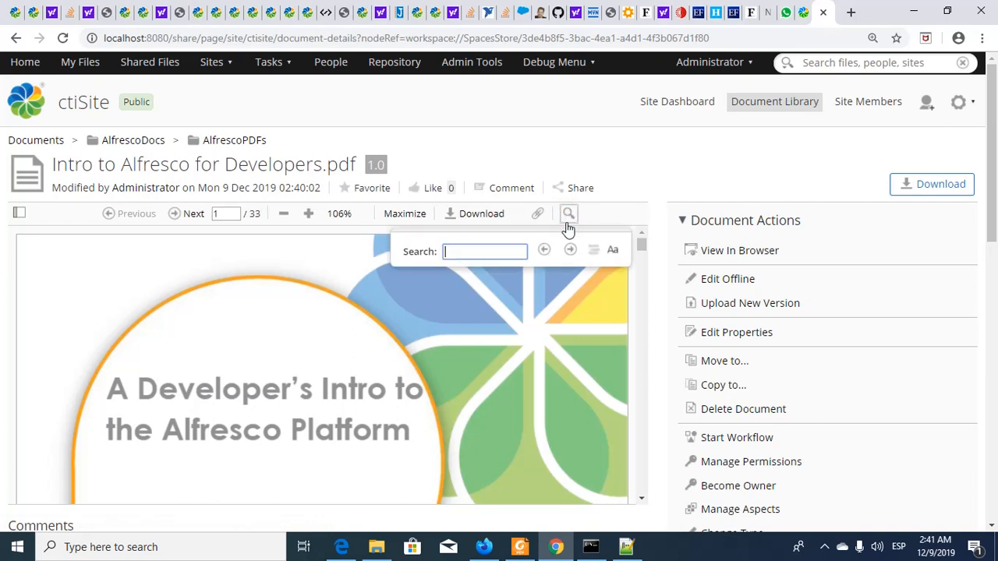
pyautogui.click(504, 250)
pyautogui.write('Alfresco')
pyautogui.click(571, 249)
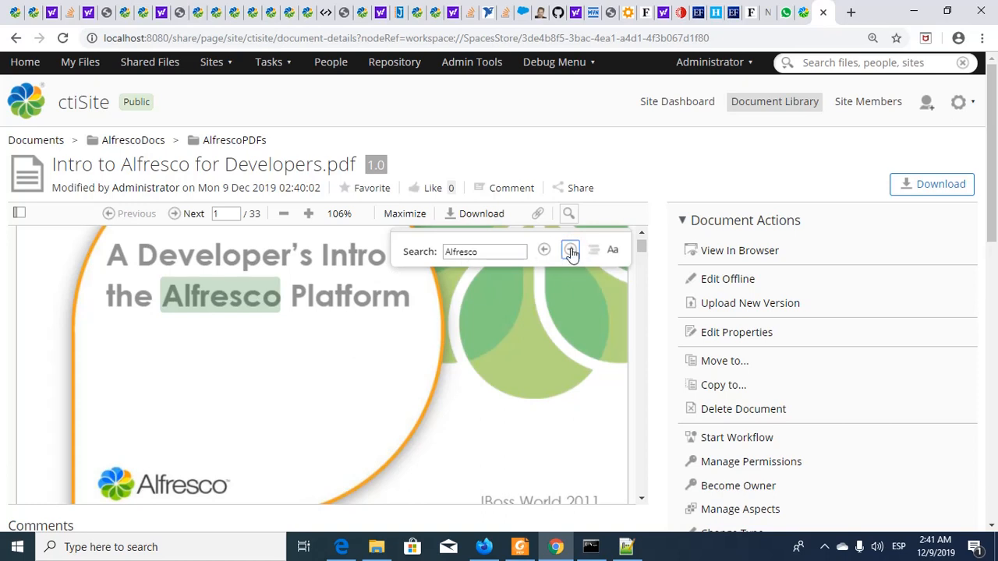
pyautogui.click(571, 250)
pyautogui.click(571, 250)
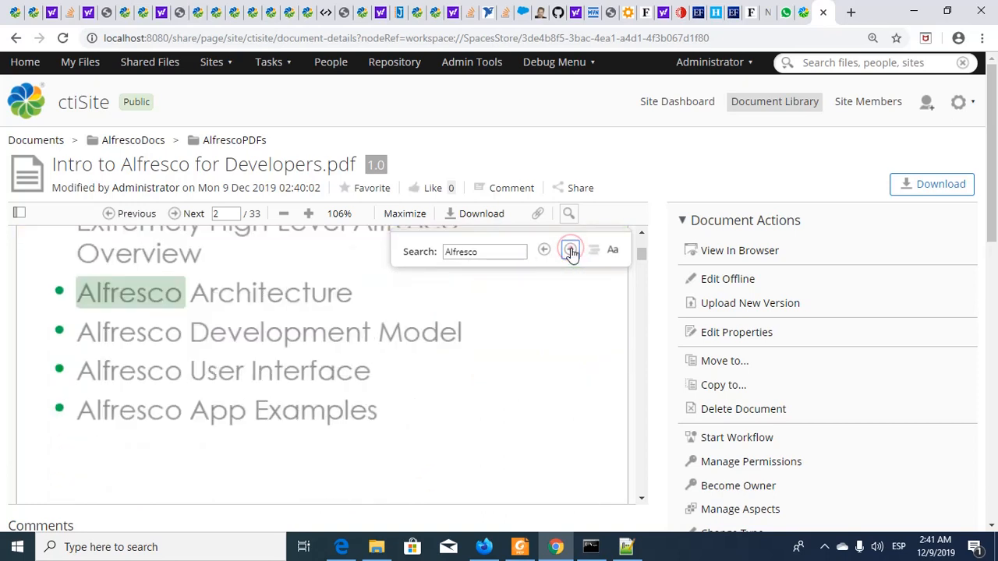
pyautogui.click(571, 250)
pyautogui.click(571, 250)
pyautogui.click(571, 250)
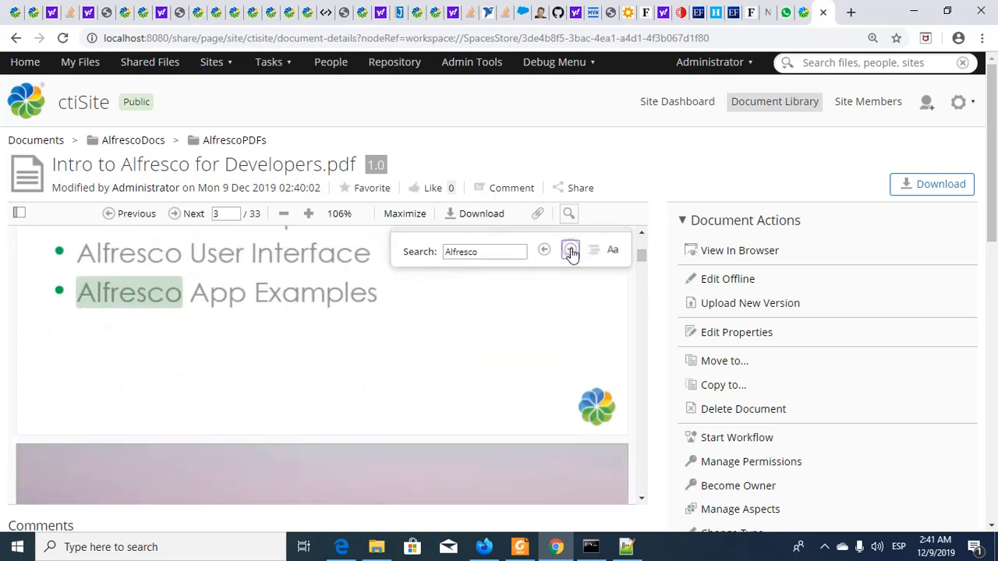
pyautogui.click(571, 250)
pyautogui.click(571, 250)
pyautogui.click(572, 250)
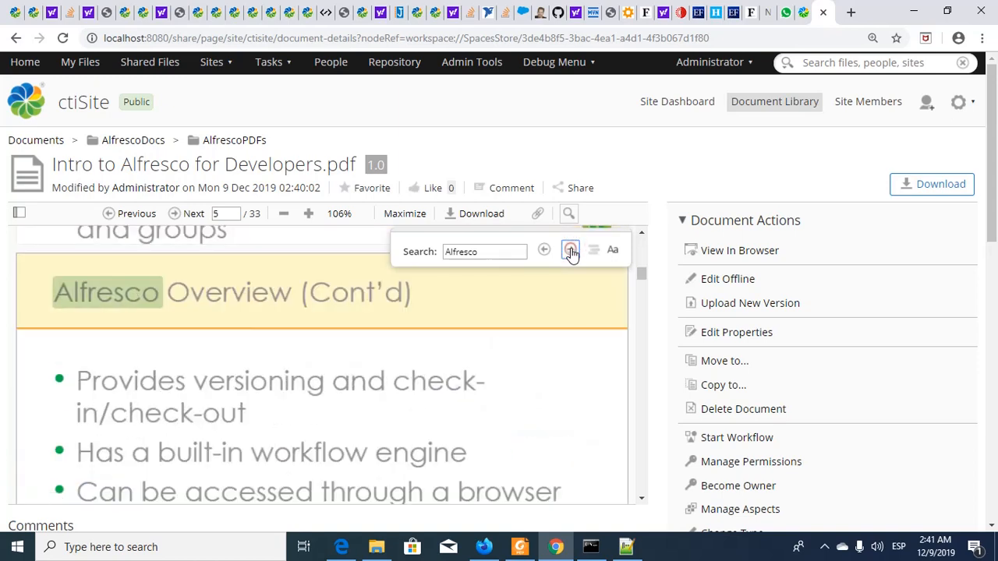
pyautogui.click(571, 250)
pyautogui.click(571, 250)
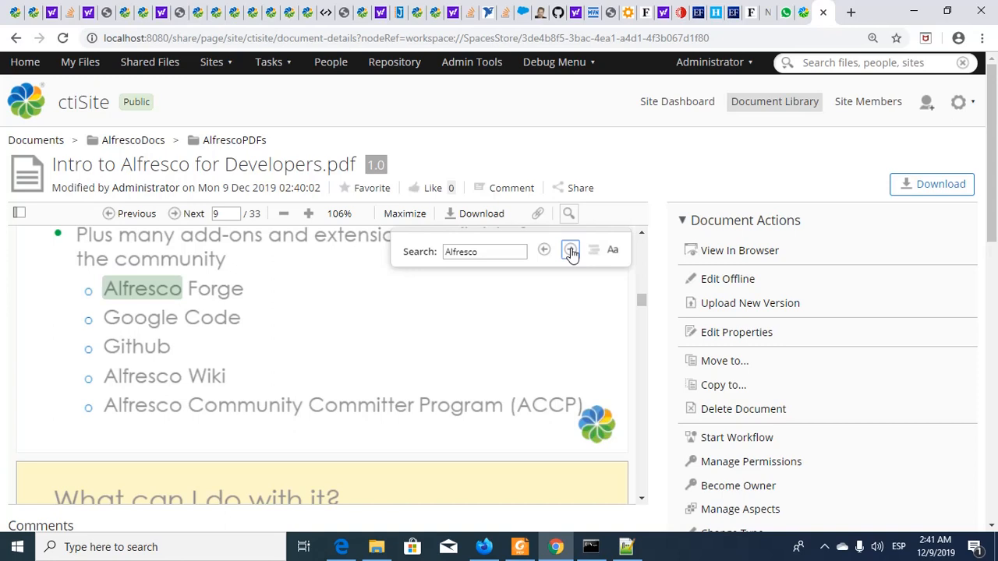
pyautogui.click(572, 252)
# Step: Open the advanced search form and set the Mimetype criterion to Adobe PDF Document
pyautogui.click(785, 70)
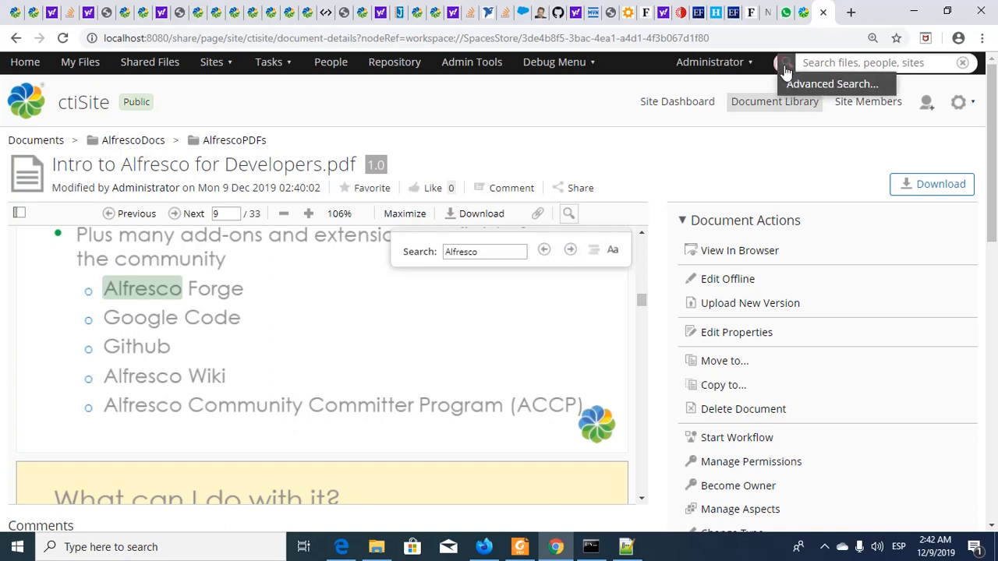
pyautogui.click(791, 88)
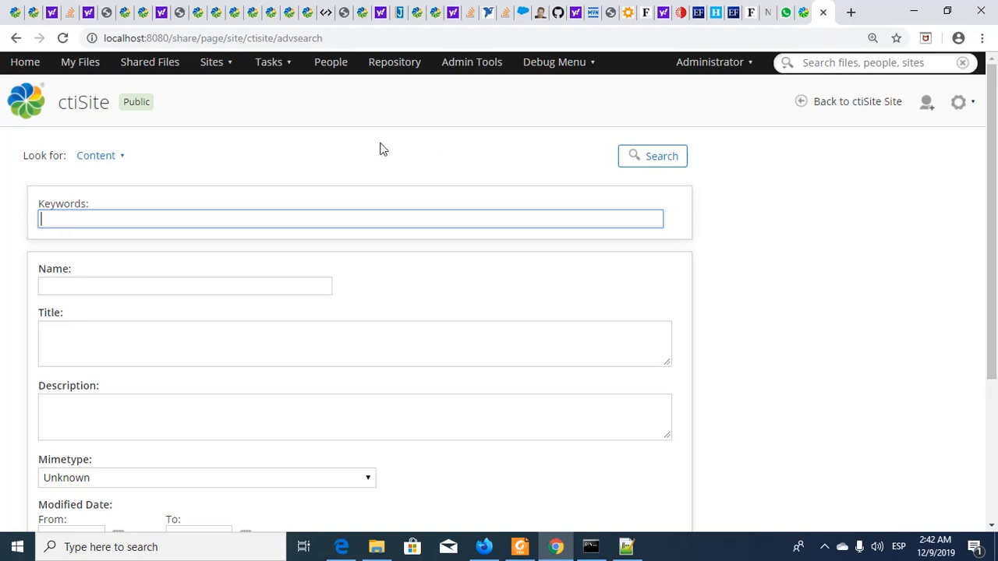
pyautogui.scroll(-1, 379, 148)
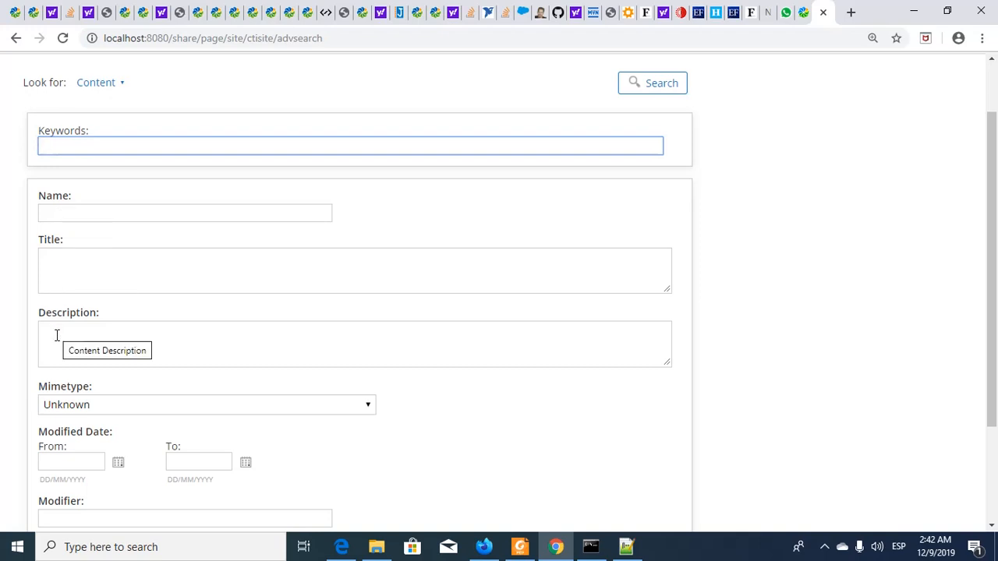
pyautogui.click(366, 404)
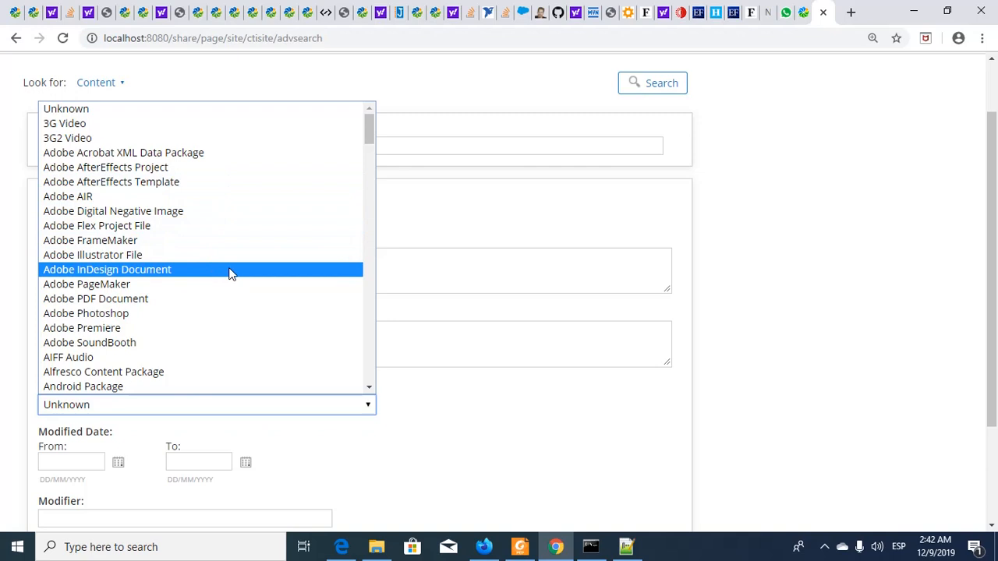
pyautogui.click(222, 298)
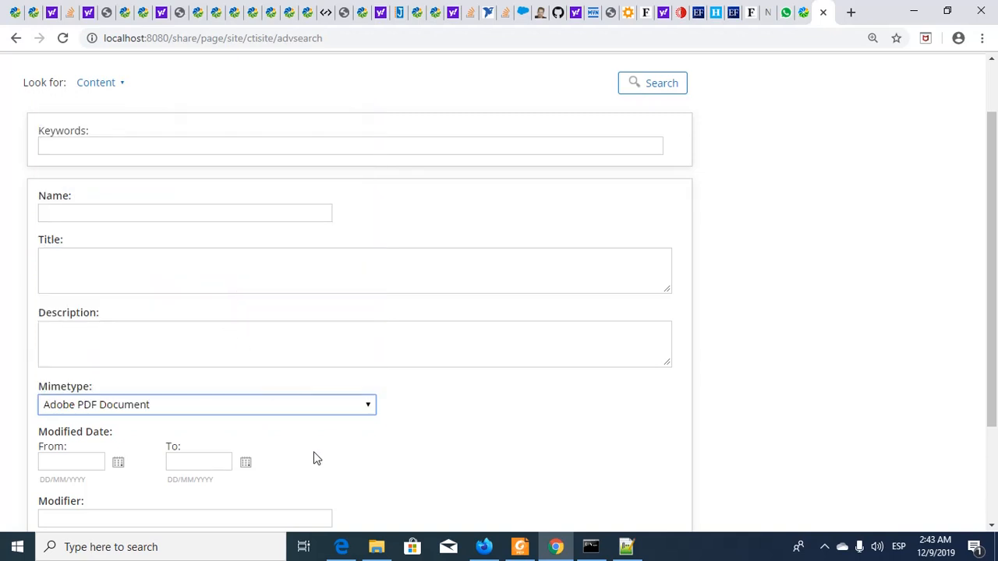
# Step: Set the Modified Date range from 1/12/2019 to 9/12/2019
pyautogui.scroll(-1, 315, 458)
pyautogui.scroll(-1, 314, 459)
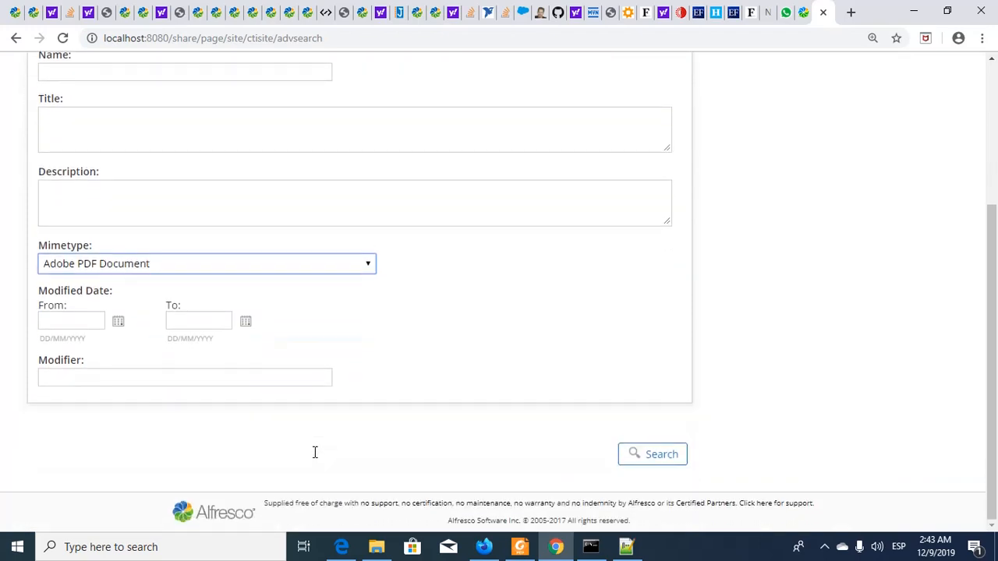
pyautogui.click(118, 322)
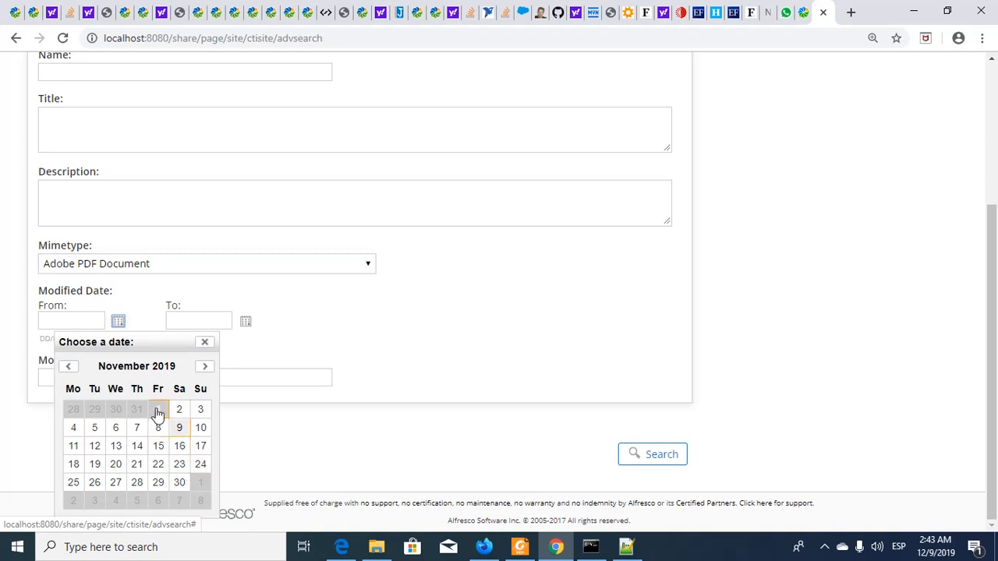
pyautogui.click(206, 367)
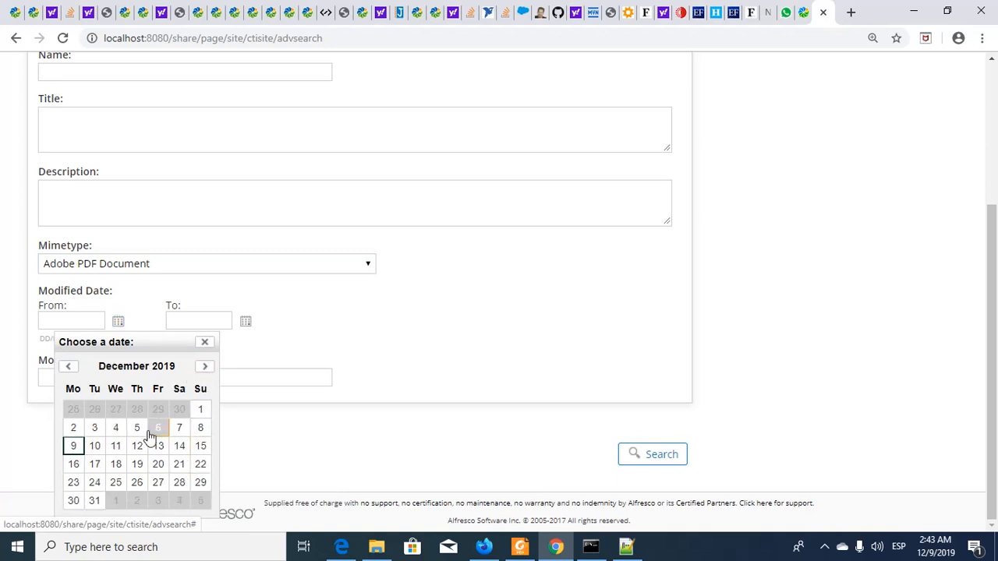
pyautogui.click(198, 411)
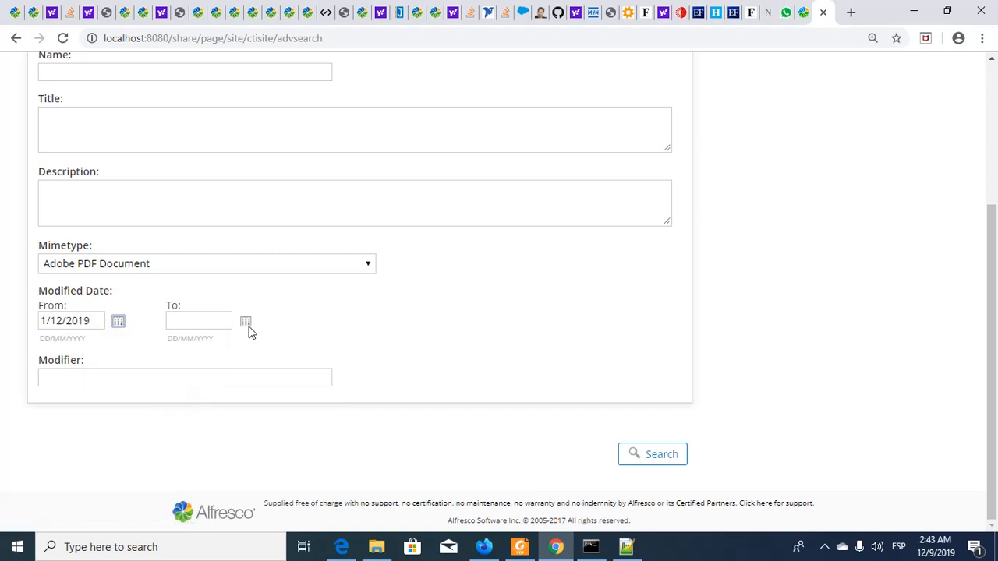
pyautogui.click(246, 322)
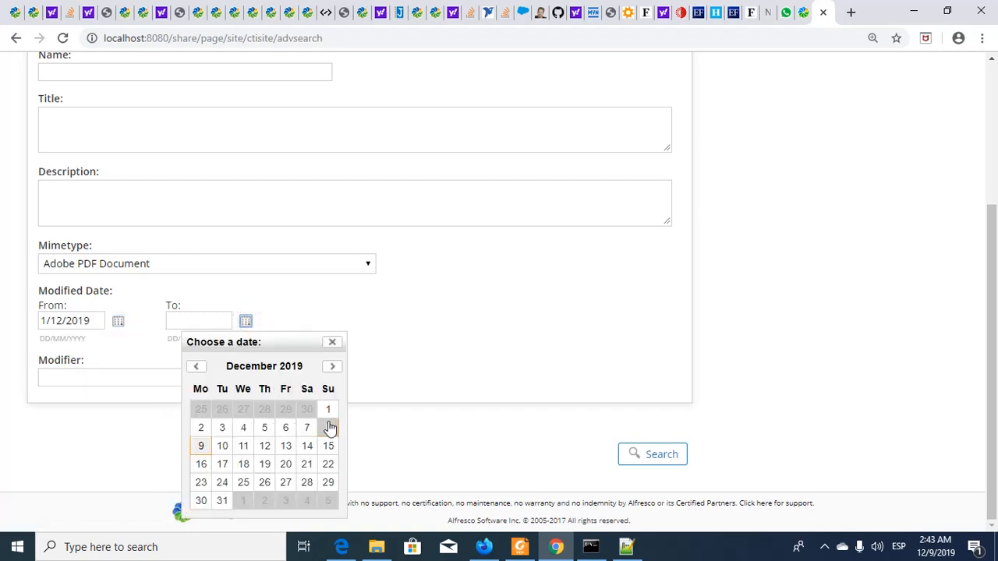
pyautogui.click(200, 445)
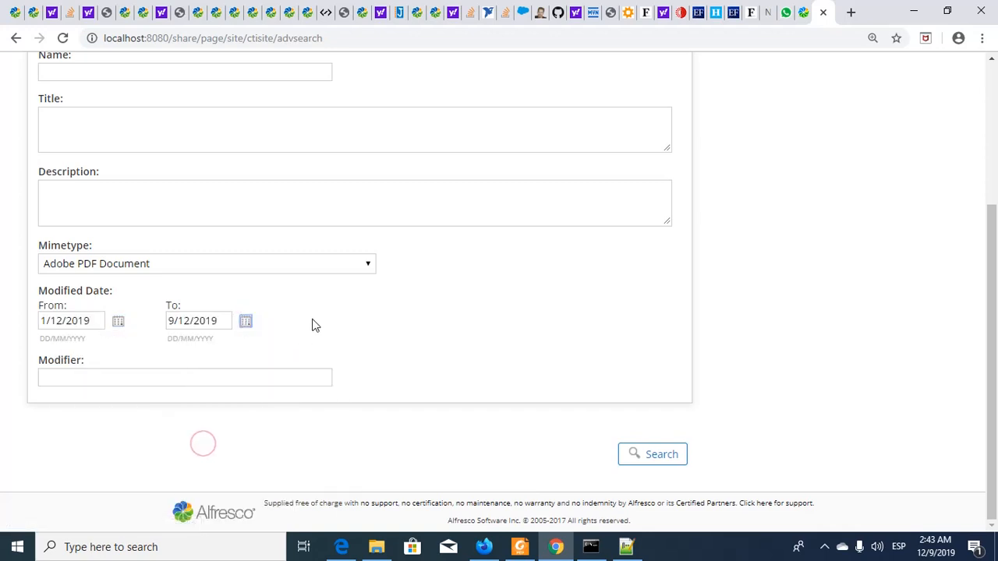
# Step: Set the Title criterion to Developer and run the advanced search
pyautogui.scroll(1, 311, 312)
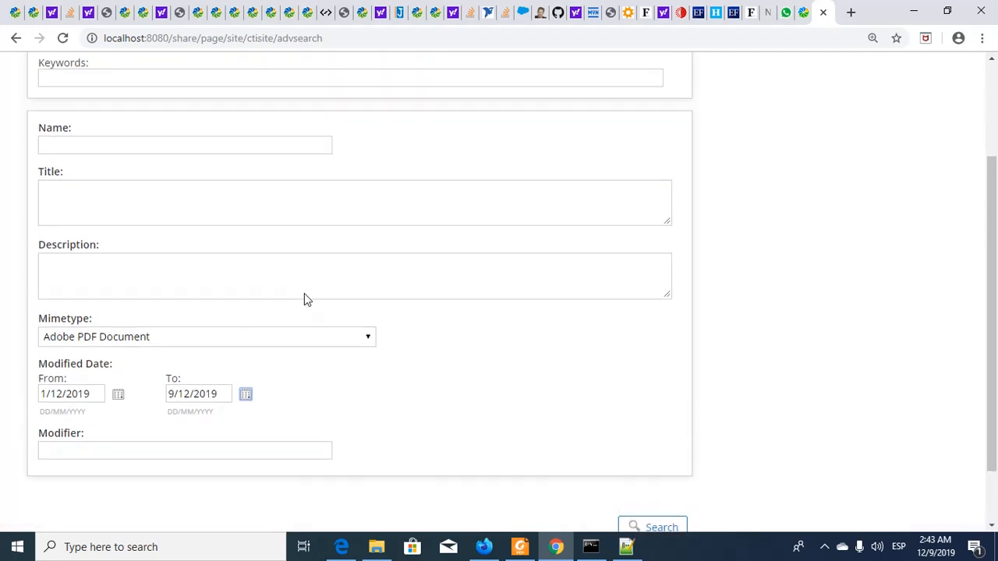
pyautogui.click(198, 196)
pyautogui.write('Dev')
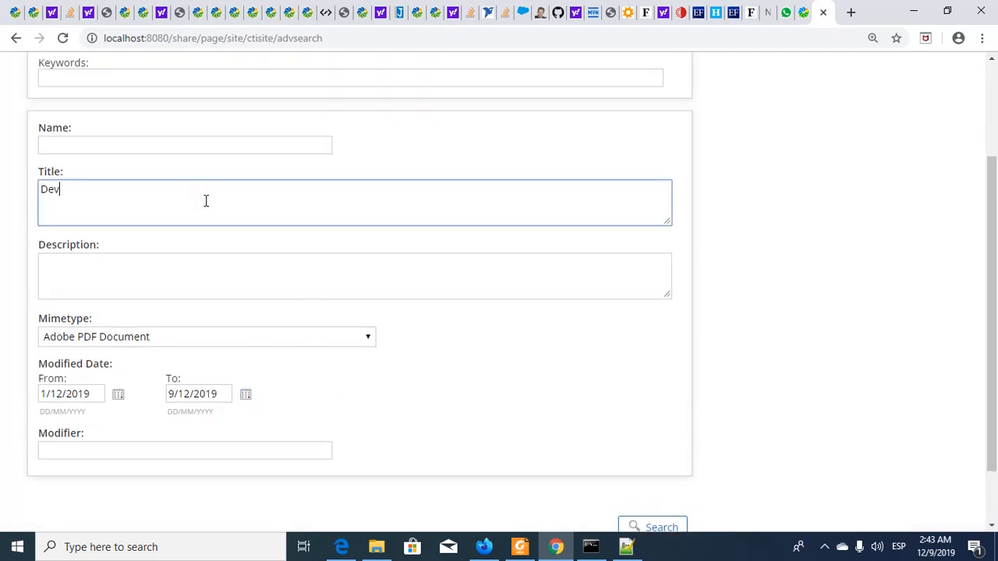
pyautogui.write('eloper')
pyautogui.scroll(2, 419, 260)
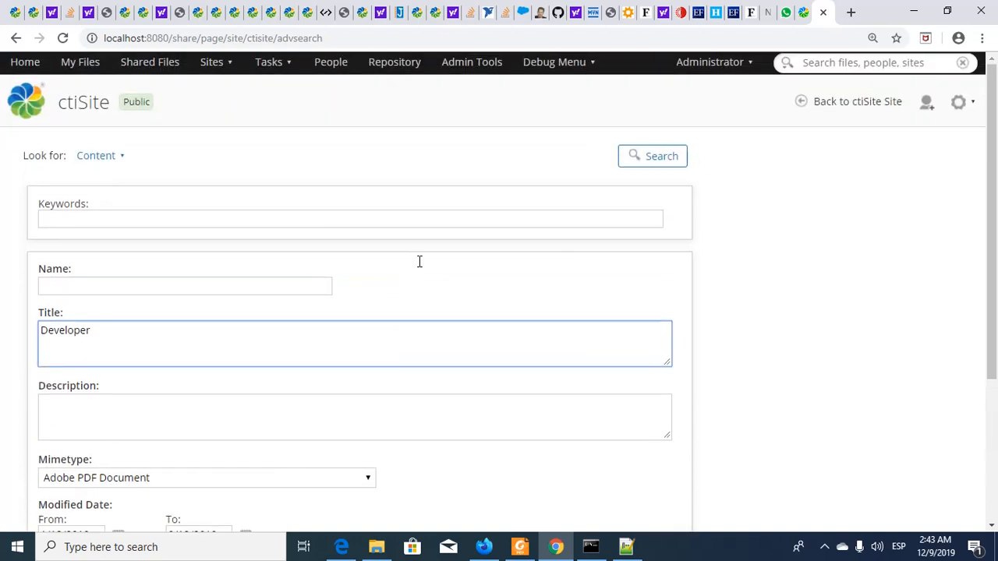
pyautogui.click(657, 163)
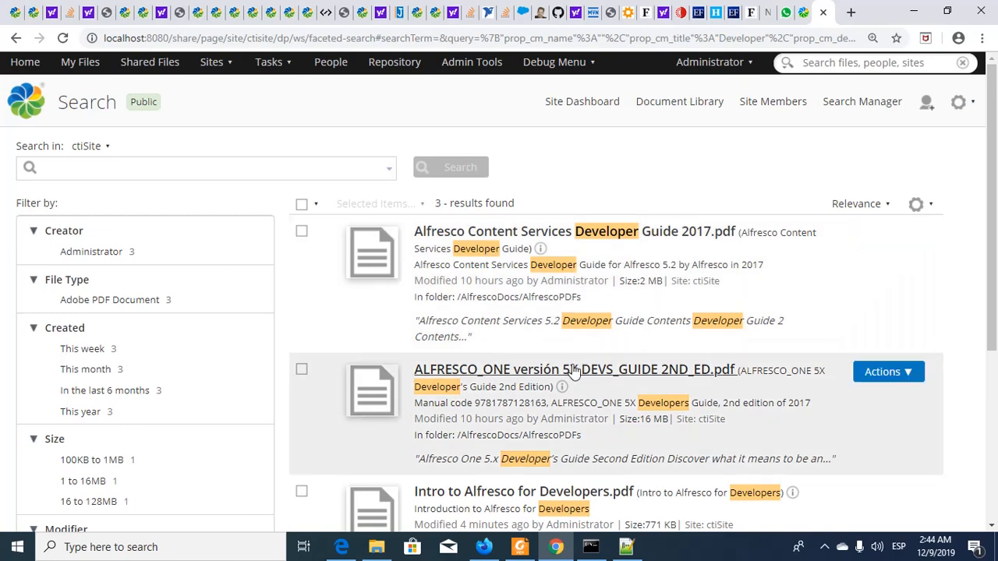
# Step: Look over the search results, checking where Developer is highlighted in each document's name, title, description and content
pyautogui.scroll(-2, 572, 372)
pyautogui.scroll(-2, 569, 374)
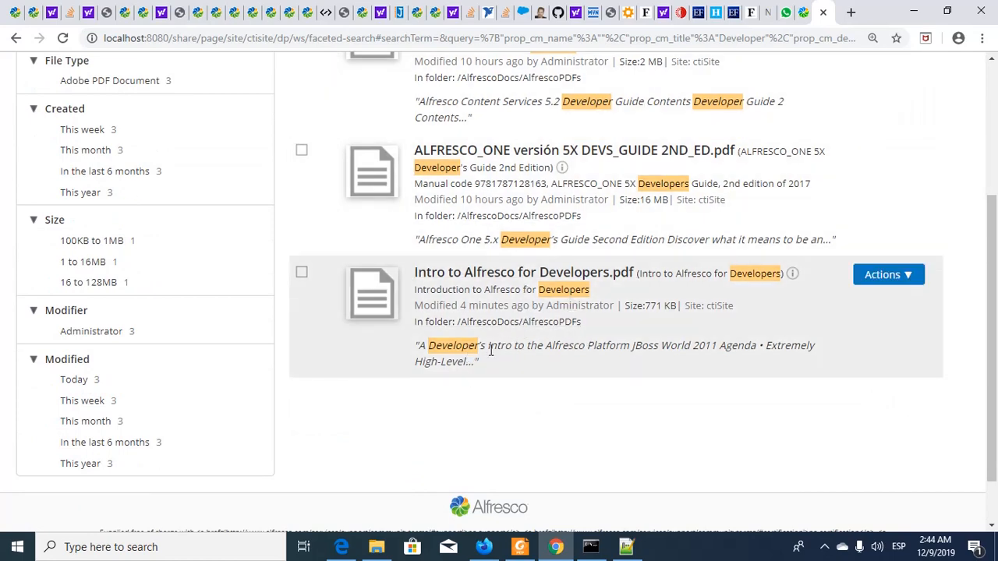
pyautogui.scroll(5, 490, 347)
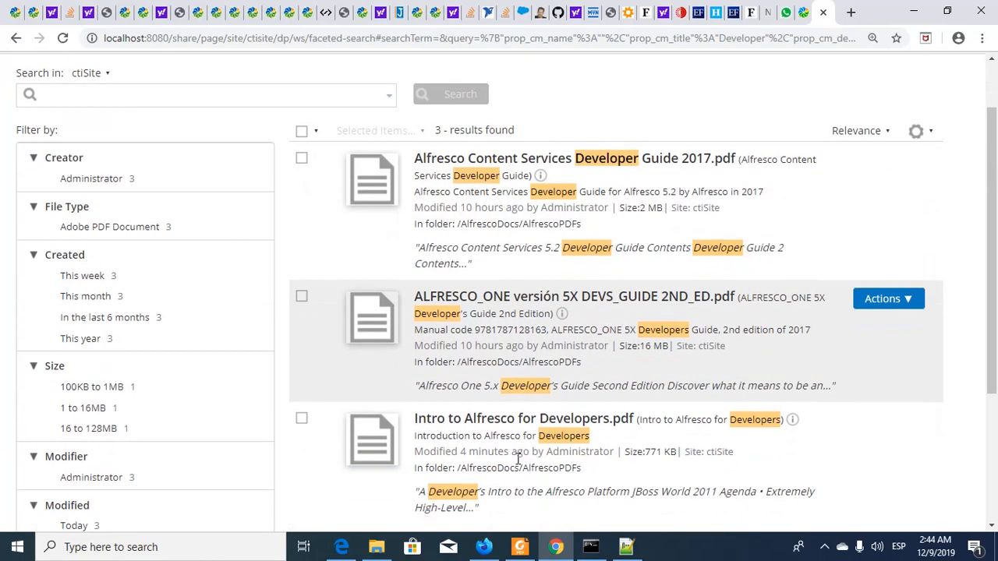
pyautogui.scroll(-2, 516, 464)
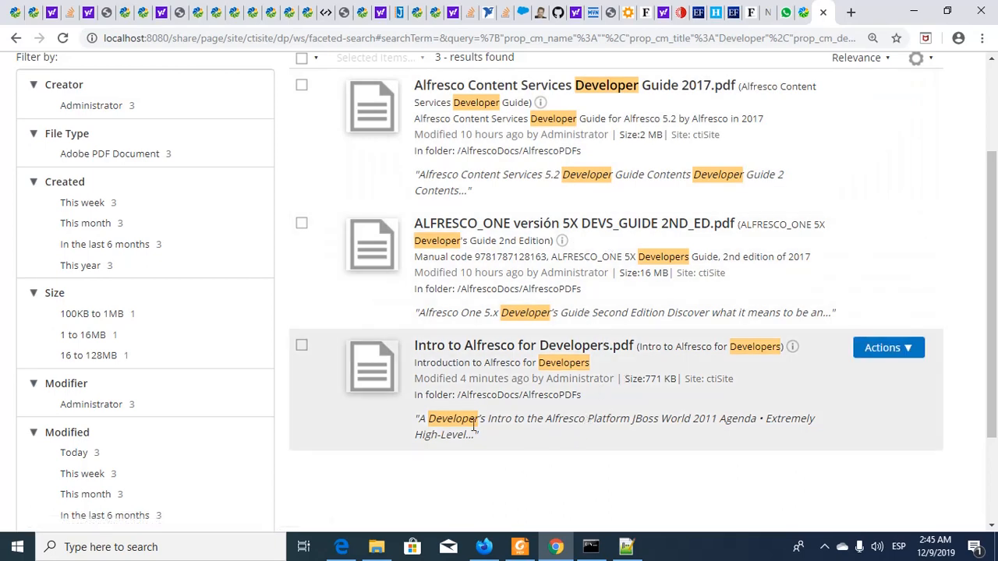
pyautogui.scroll(1, 517, 363)
pyautogui.scroll(2, 516, 363)
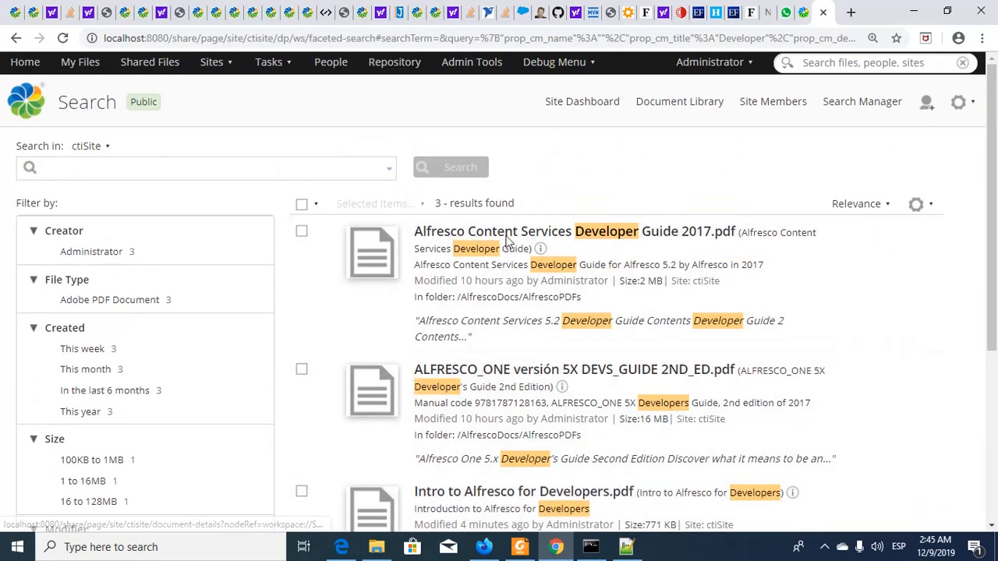
pyautogui.scroll(-2, 536, 466)
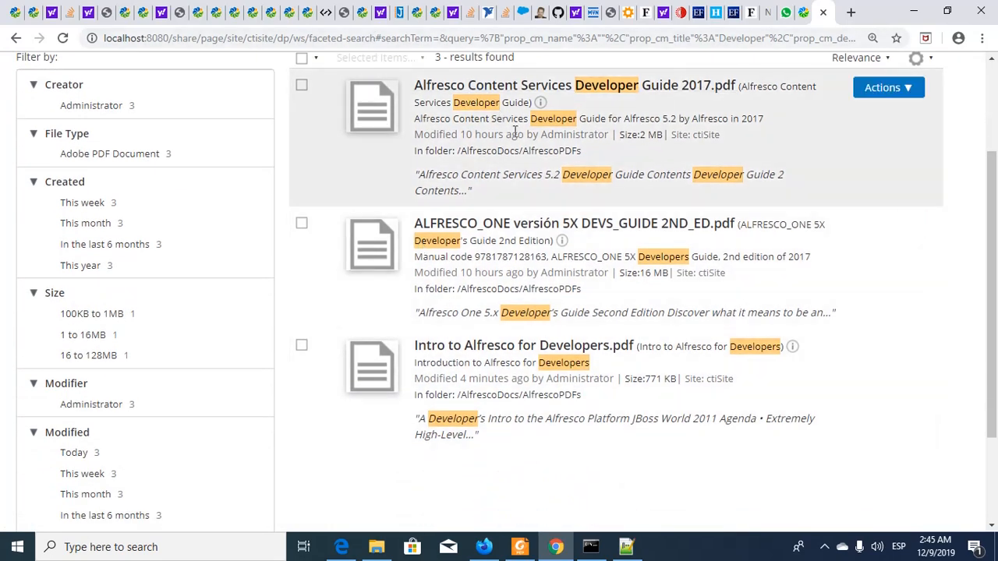
pyautogui.scroll(2, 457, 265)
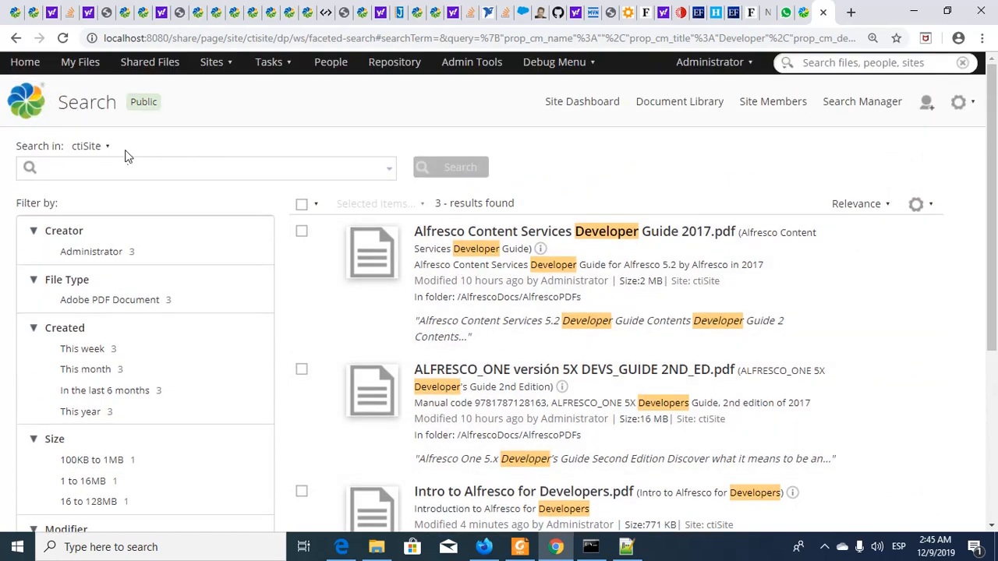
# Step: Switch the search scope from ctiSite to All Sites, then to Repository
pyautogui.click(108, 149)
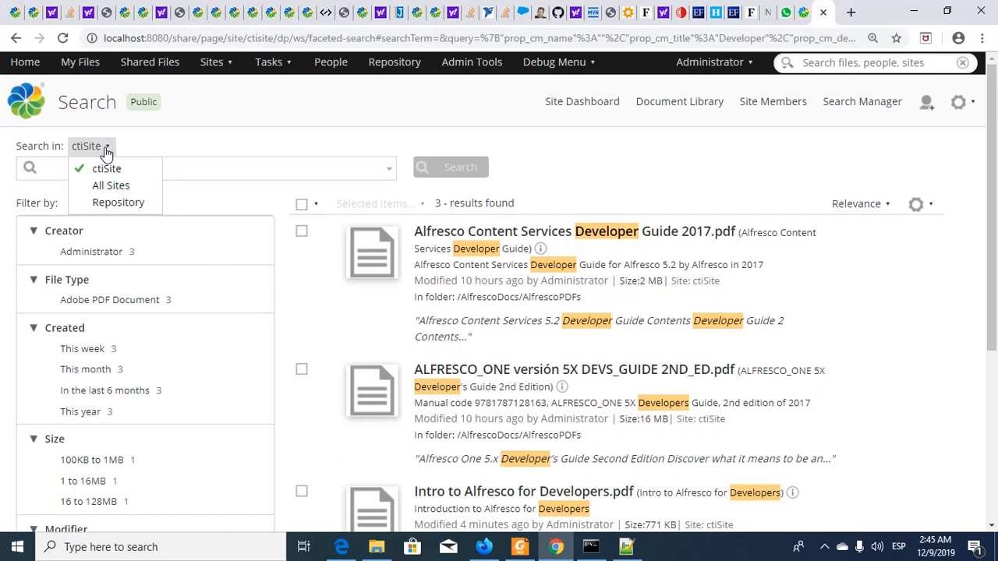
pyautogui.click(101, 187)
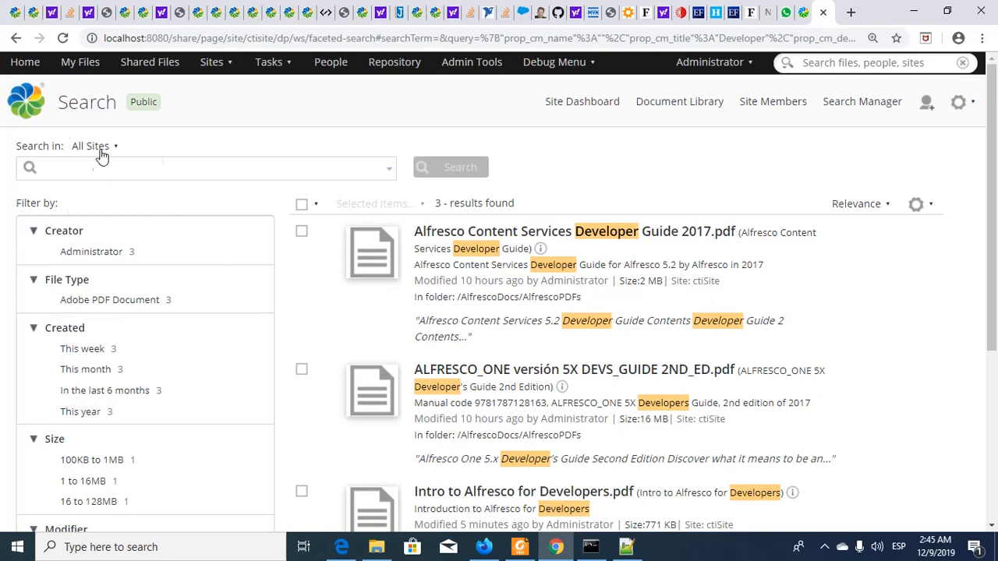
pyautogui.click(95, 148)
pyautogui.click(118, 203)
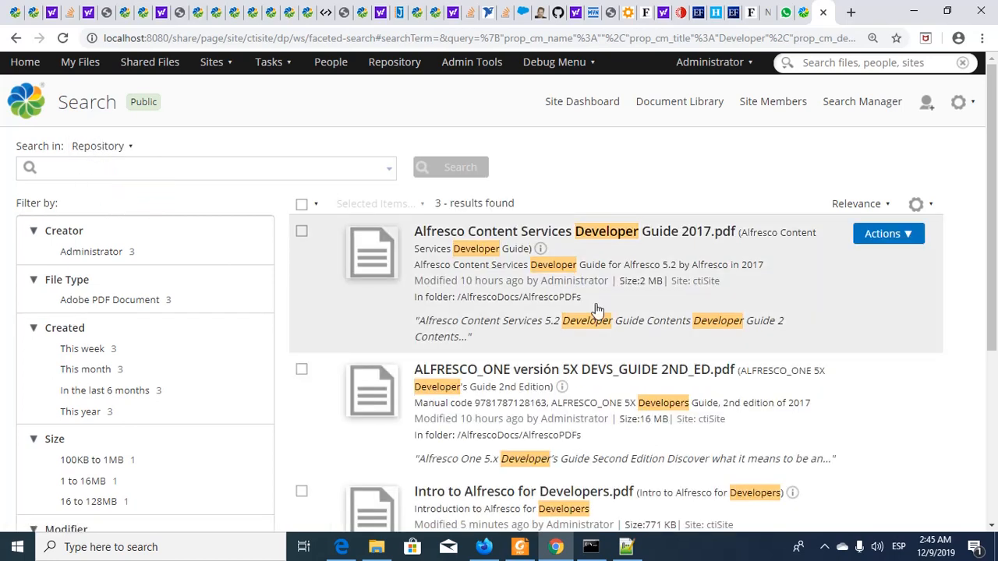
# Step: Review the Repository search results and their filters, and look at the available search scopes without changing the selection
pyautogui.scroll(-1, 356, 305)
pyautogui.scroll(-3, 347, 323)
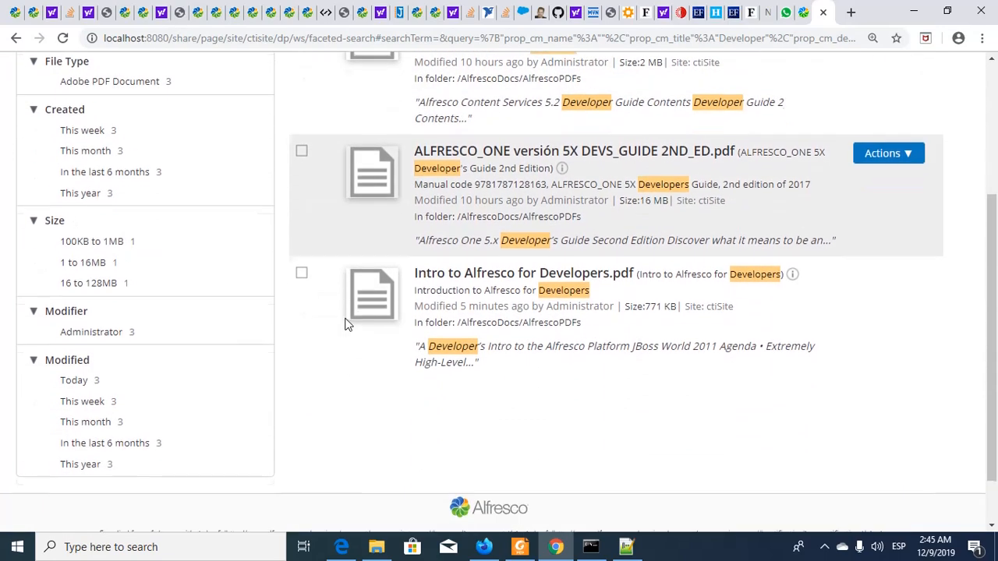
pyautogui.scroll(2, 347, 324)
pyautogui.scroll(2, 348, 324)
pyautogui.scroll(-2, 350, 320)
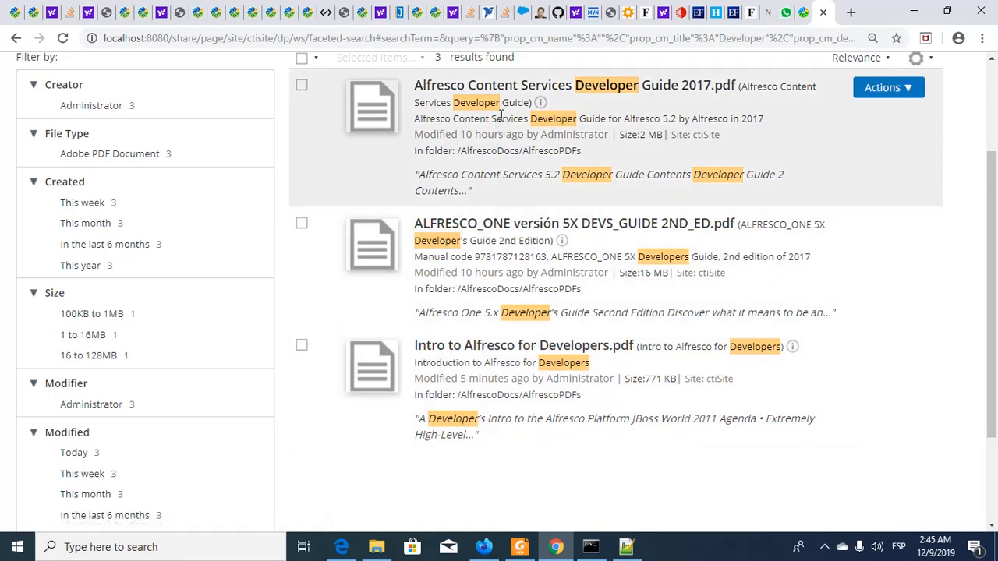
pyautogui.scroll(1, 382, 302)
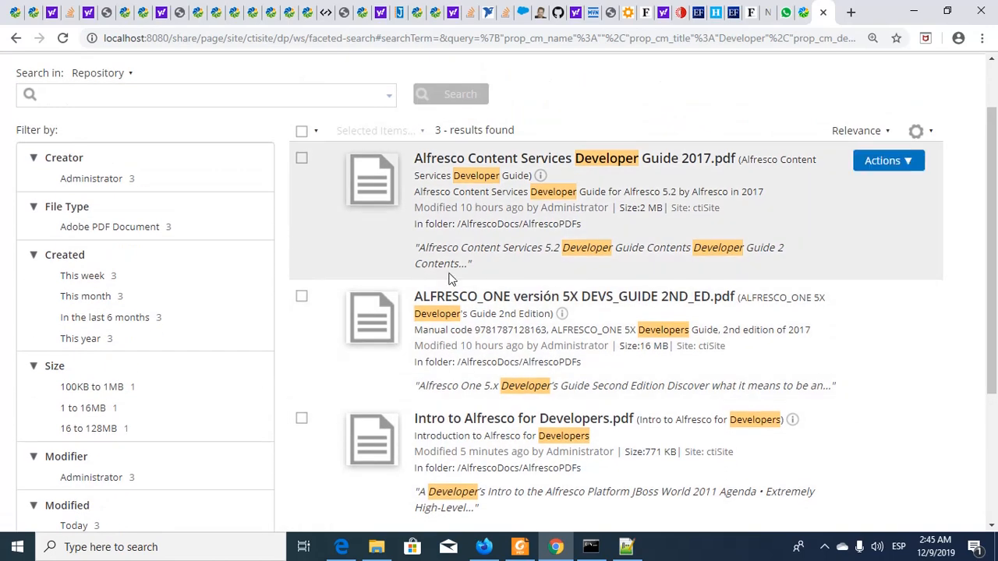
pyautogui.scroll(1, 349, 257)
pyautogui.click(100, 146)
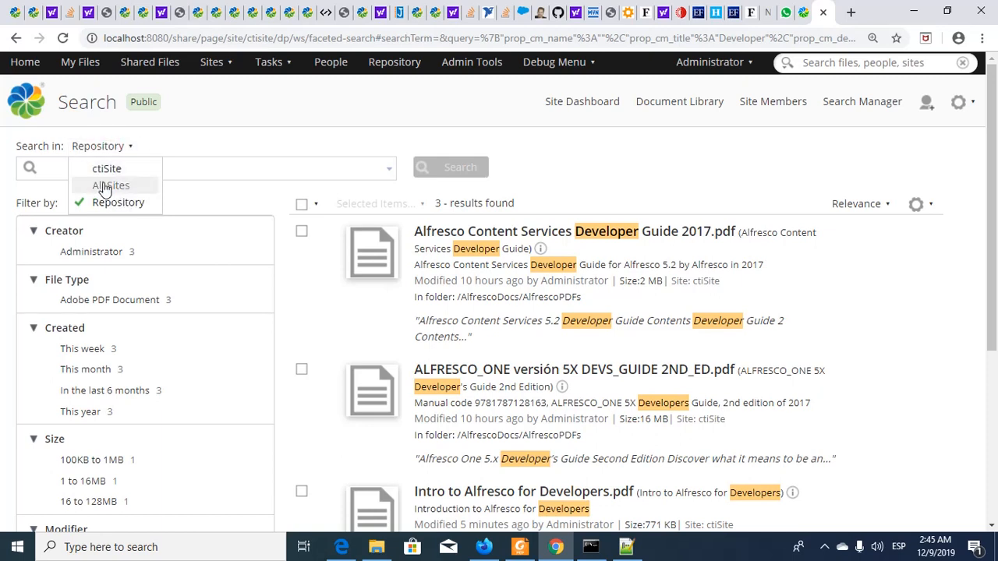
pyautogui.click(223, 146)
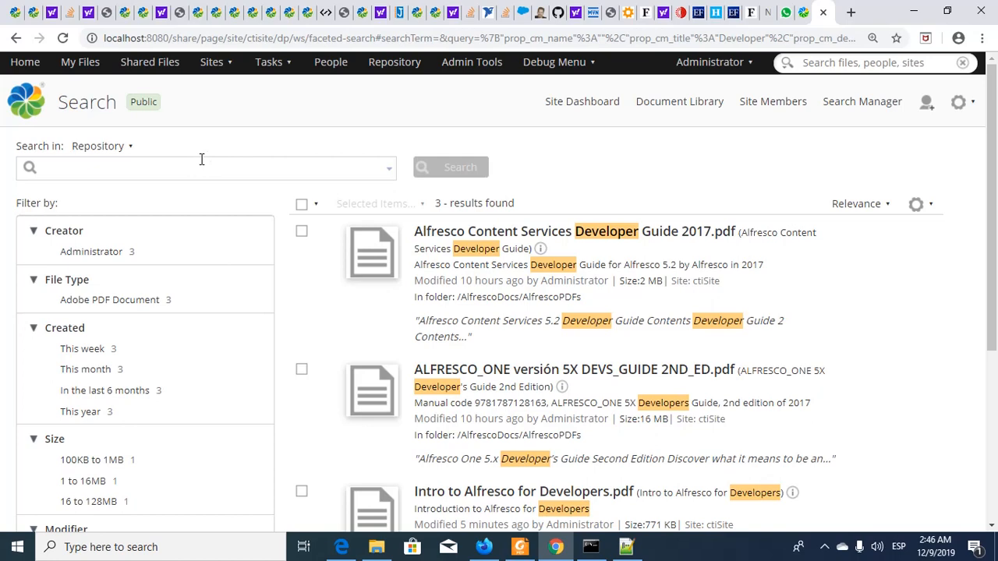
# Step: Switch to the BusquedasAvanzadas notes in Notepad++, highlight the Alfresco text search example, and return to Alfresco Share
pyautogui.hotkey('alt', 'Tab')
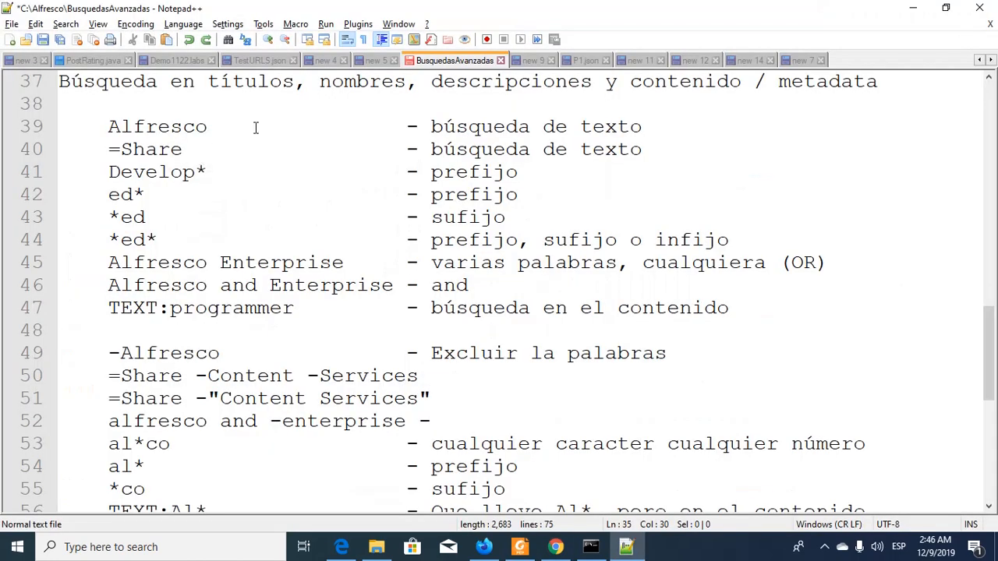
pyautogui.doubleClick(176, 127)
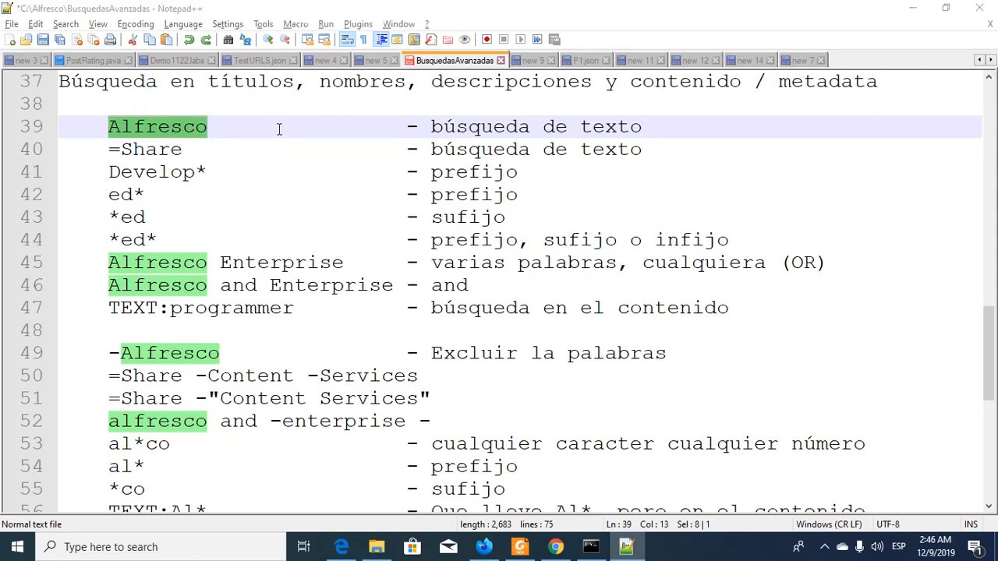
pyautogui.hotkey('alt', 'Tab')
# Step: Search the Repository for the exact term =Share
pyautogui.click(216, 176)
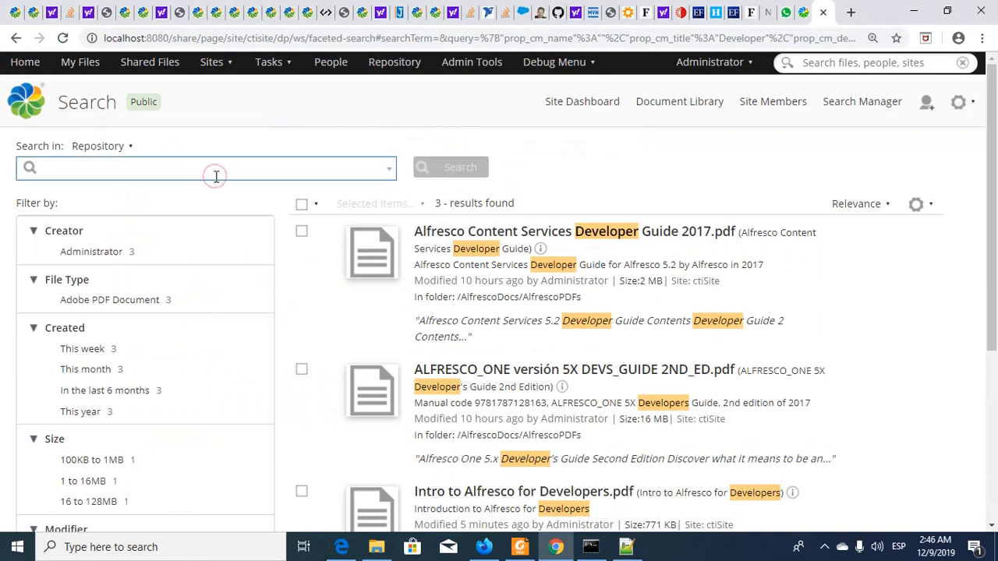
pyautogui.write('=')
pyautogui.hotkey('shift', 'Home')
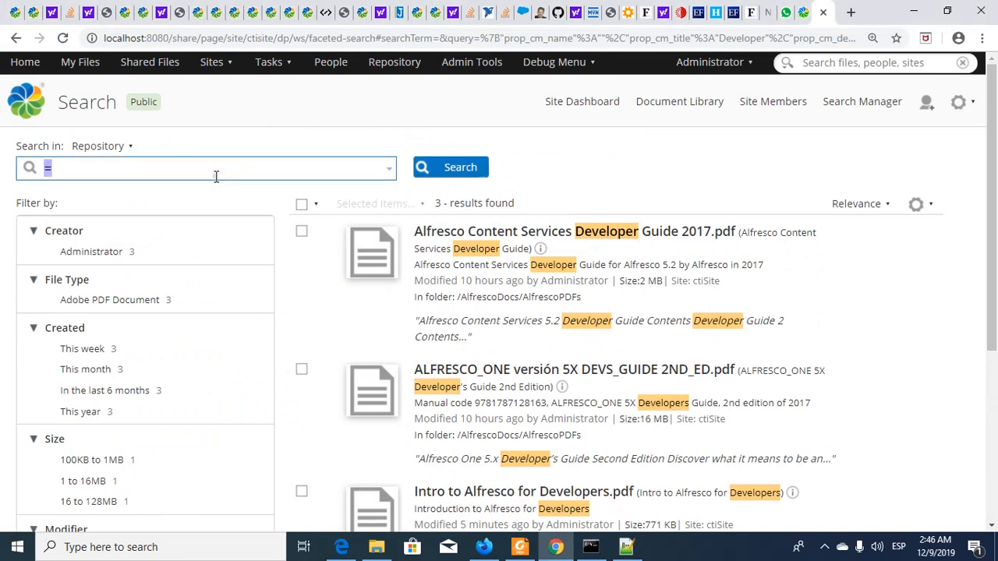
pyautogui.write('Share')
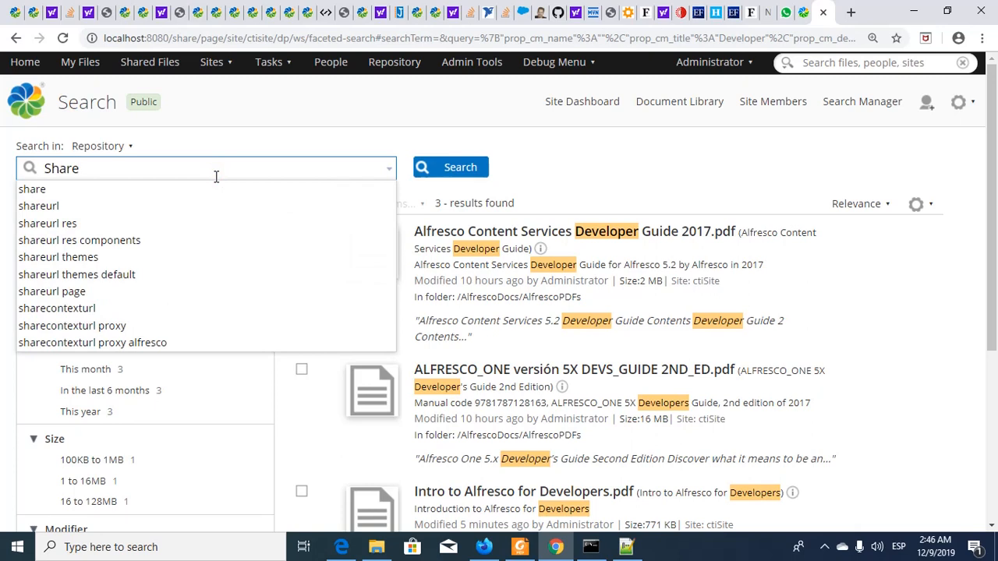
pyautogui.press('Home')
pyautogui.write('=')
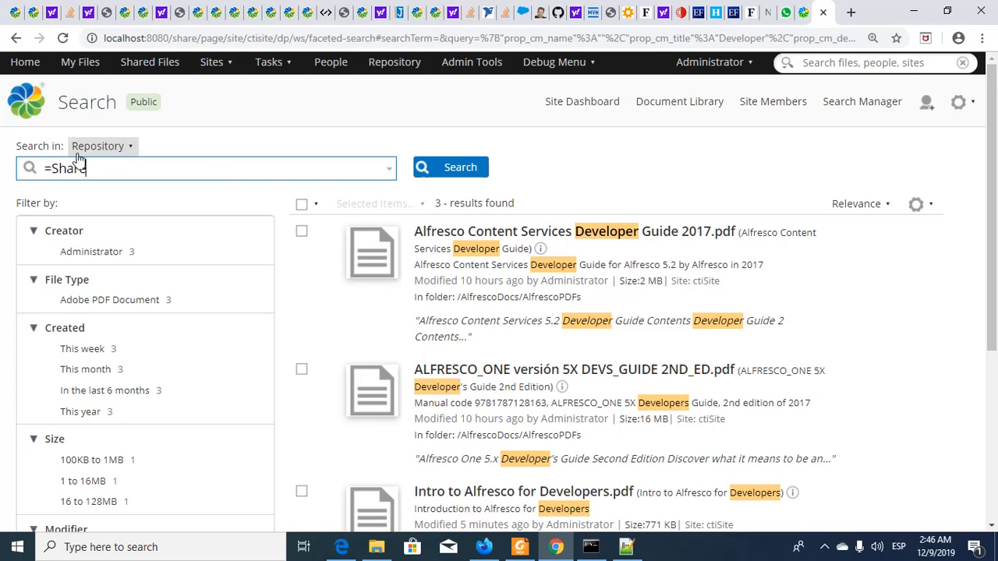
pyautogui.click(455, 176)
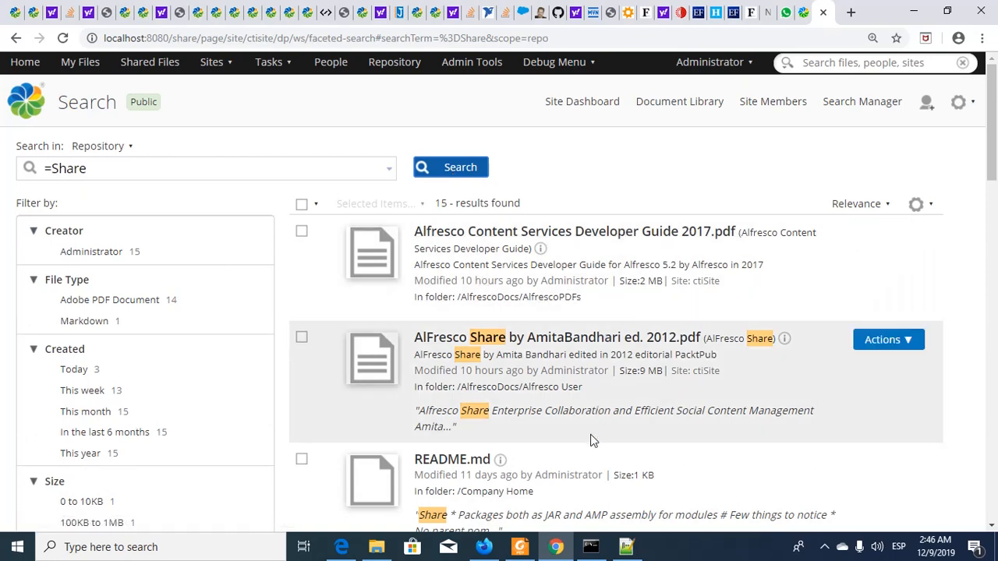
# Step: Look through the =Share results for where the term is highlighted, and open Alfresco Content Services Developer Guide 2017.pdf
pyautogui.scroll(-2, 641, 394)
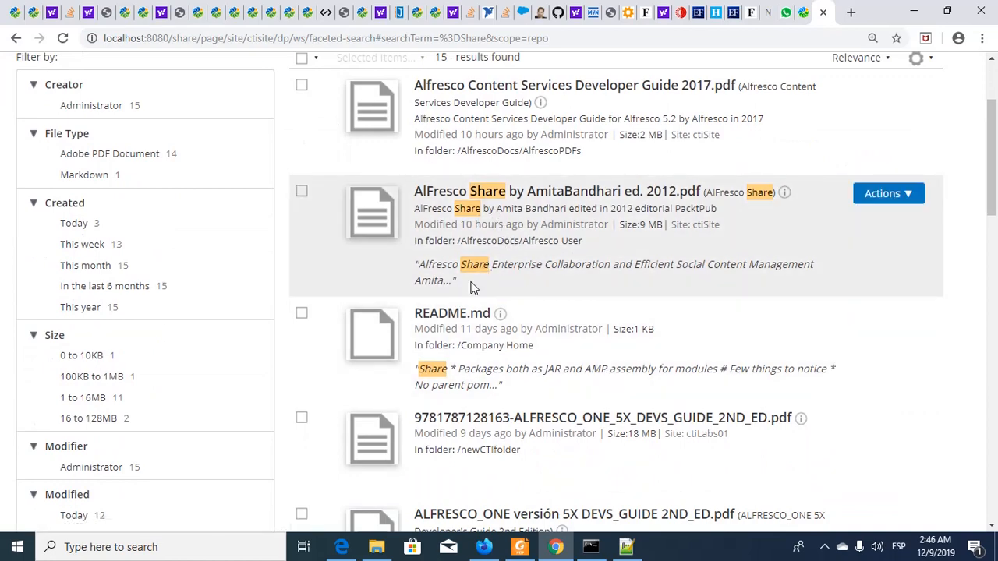
pyautogui.scroll(-5, 439, 402)
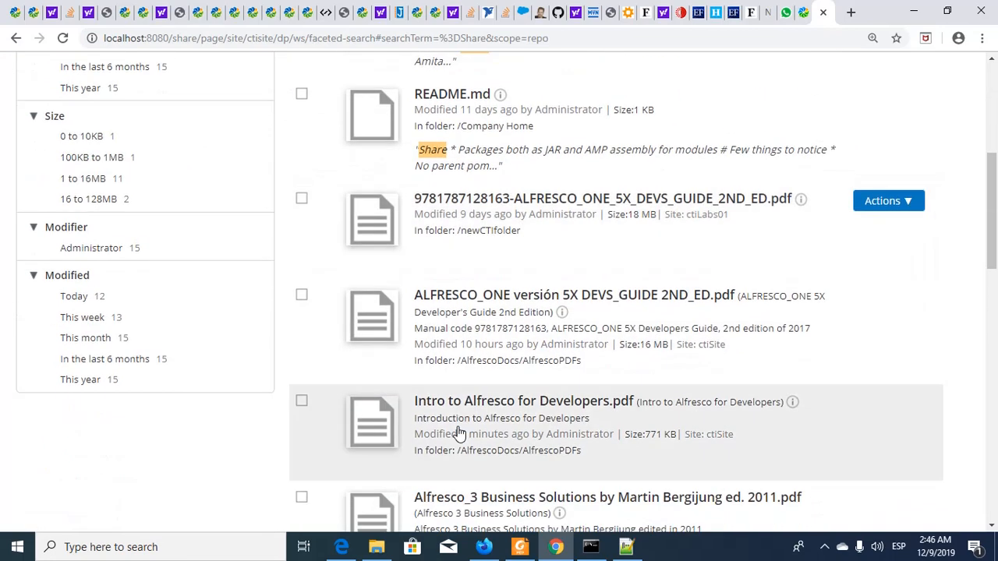
pyautogui.scroll(-3, 459, 433)
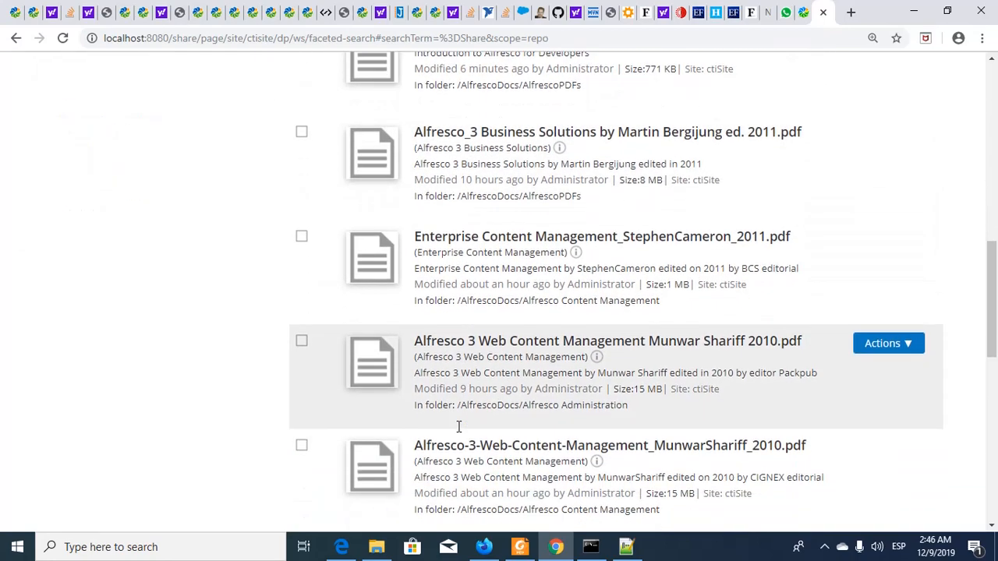
pyautogui.scroll(1, 459, 433)
pyautogui.scroll(8, 458, 432)
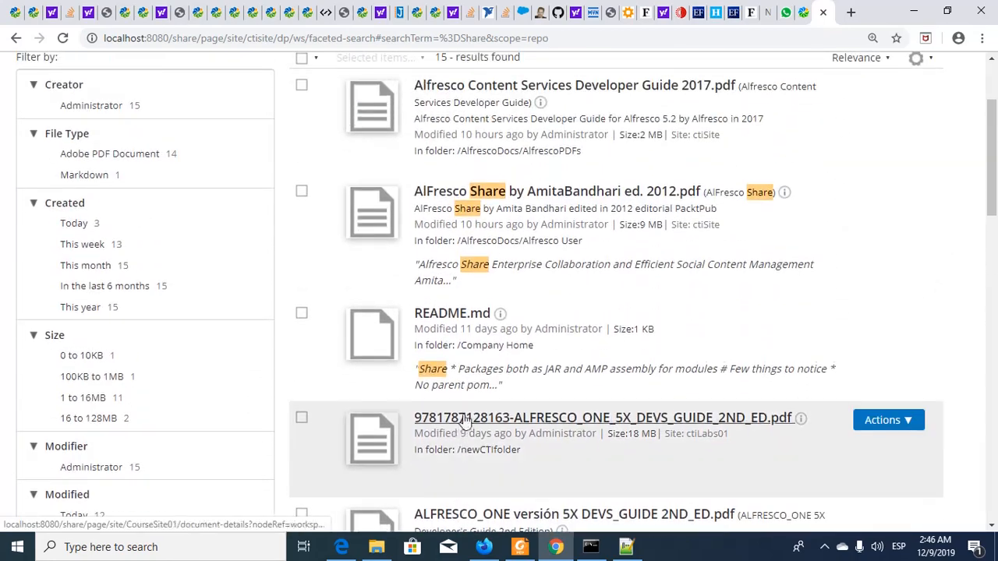
pyautogui.scroll(1, 499, 332)
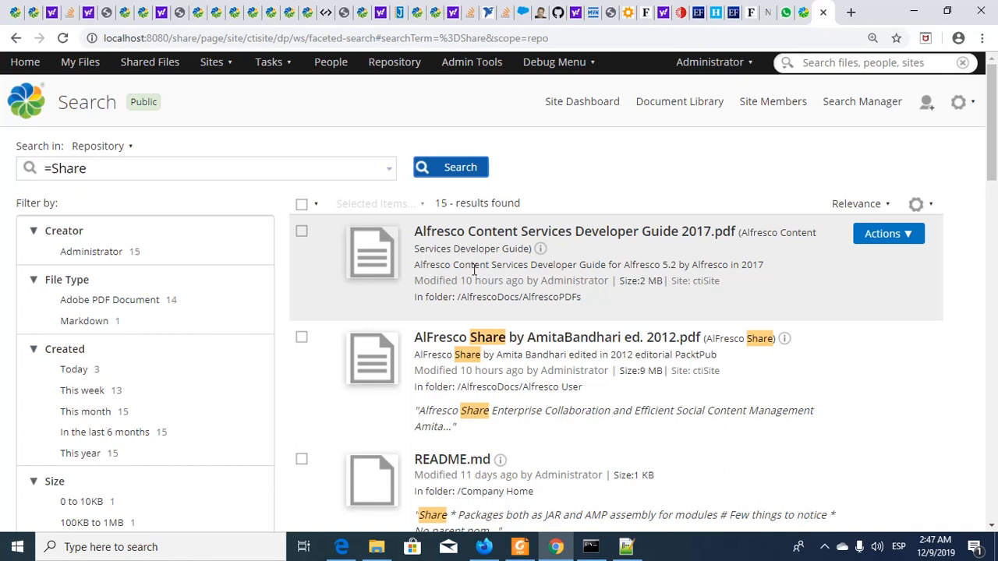
pyautogui.click(535, 233)
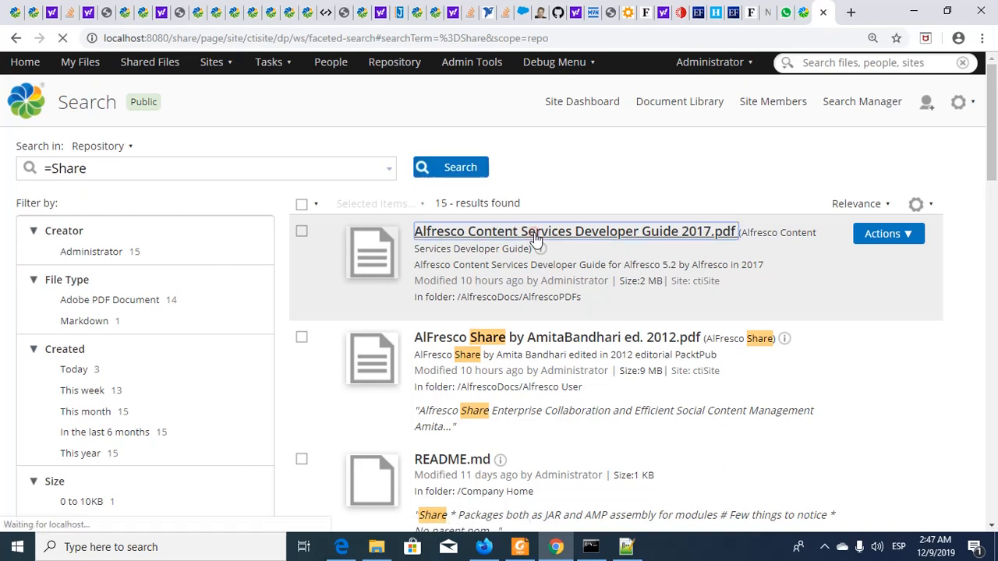
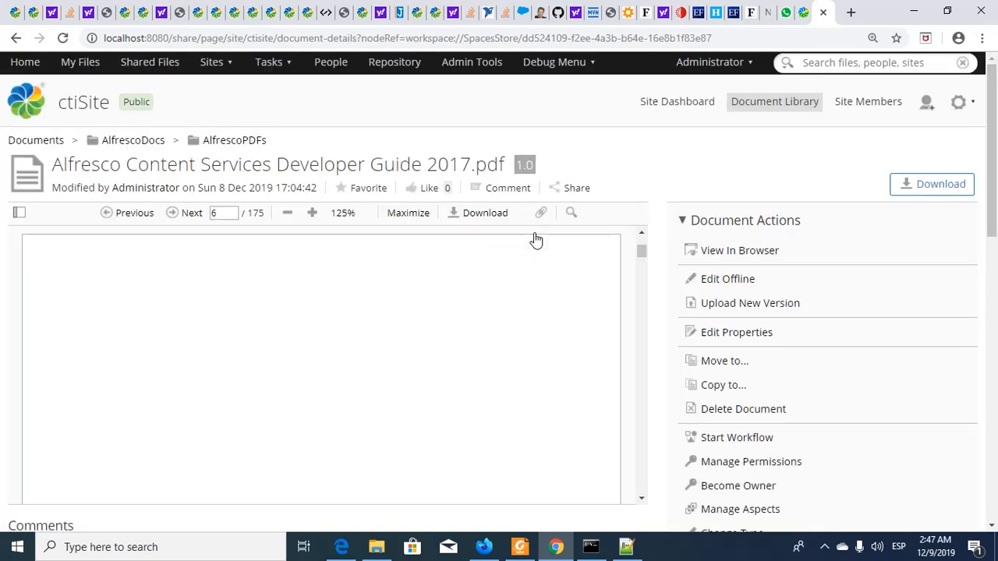
# Step: Search for Share inside the previewed PDF and go through several successive matches in its content
pyautogui.click(570, 215)
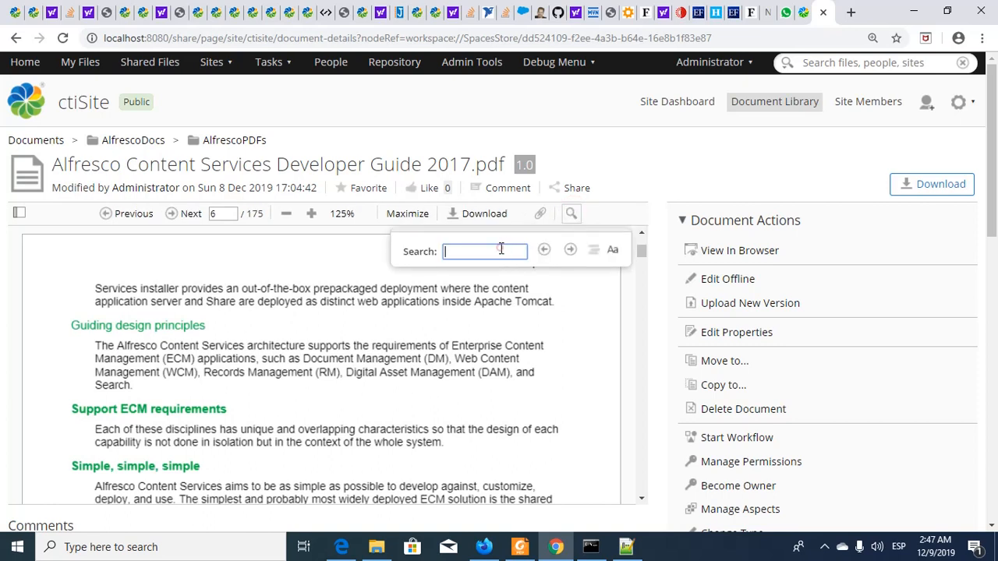
pyautogui.write('Share')
pyautogui.click(572, 251)
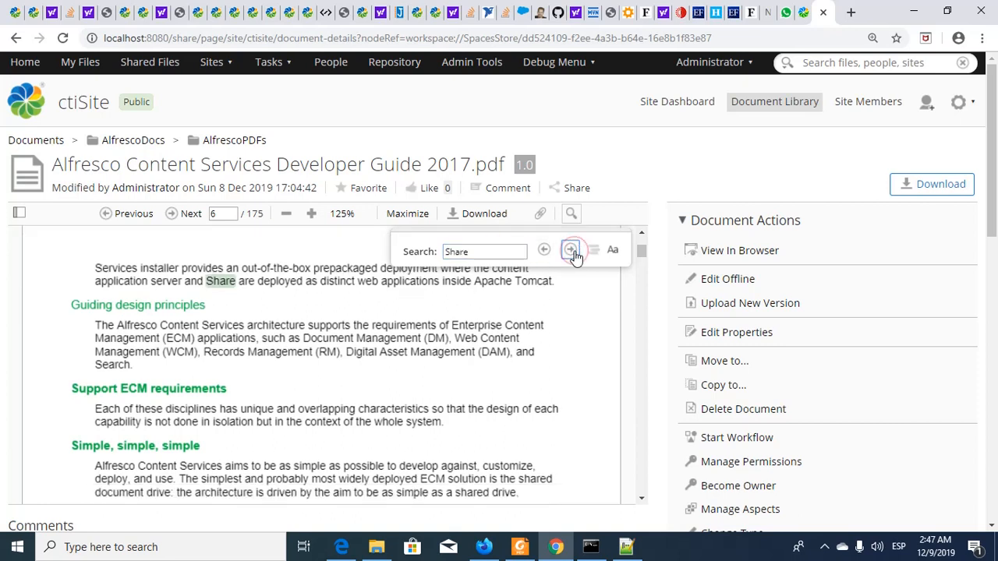
pyautogui.click(571, 251)
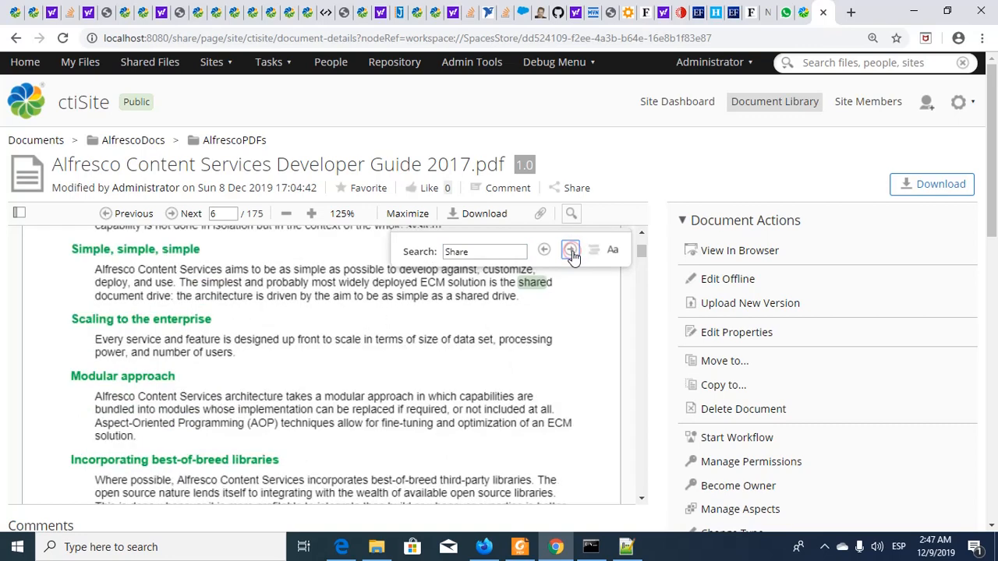
pyautogui.click(571, 251)
pyautogui.click(571, 251)
pyautogui.click(571, 251)
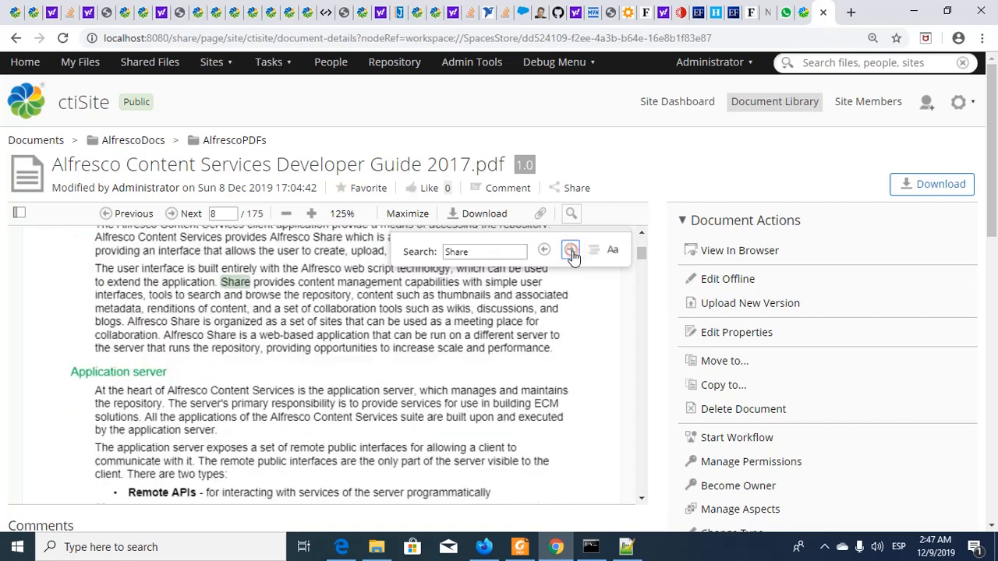
pyautogui.click(572, 251)
pyautogui.click(571, 251)
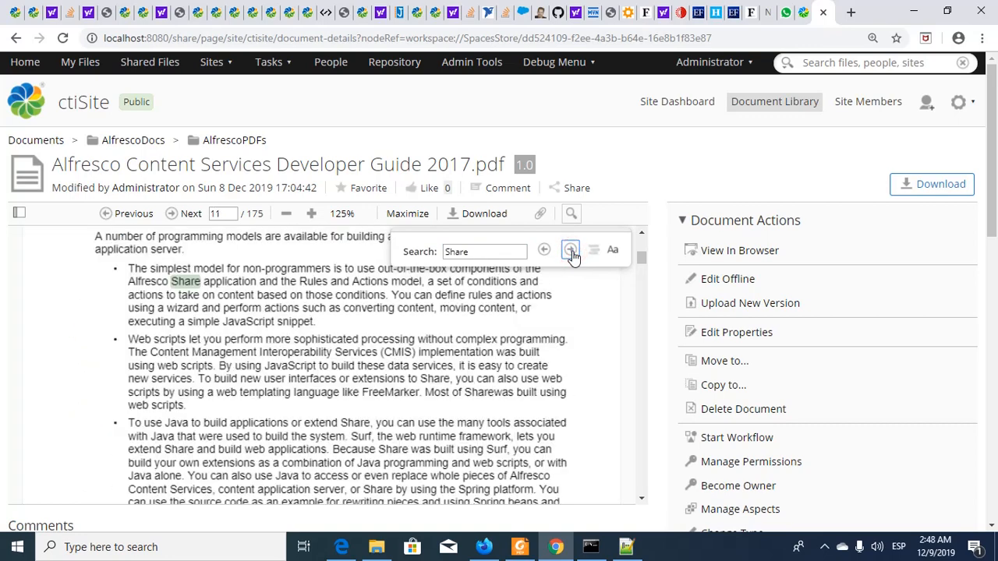
# Step: Open the properties of Alfresco Content Services Developer Guide 2017.pdf for editing
pyautogui.scroll(-2, 779, 374)
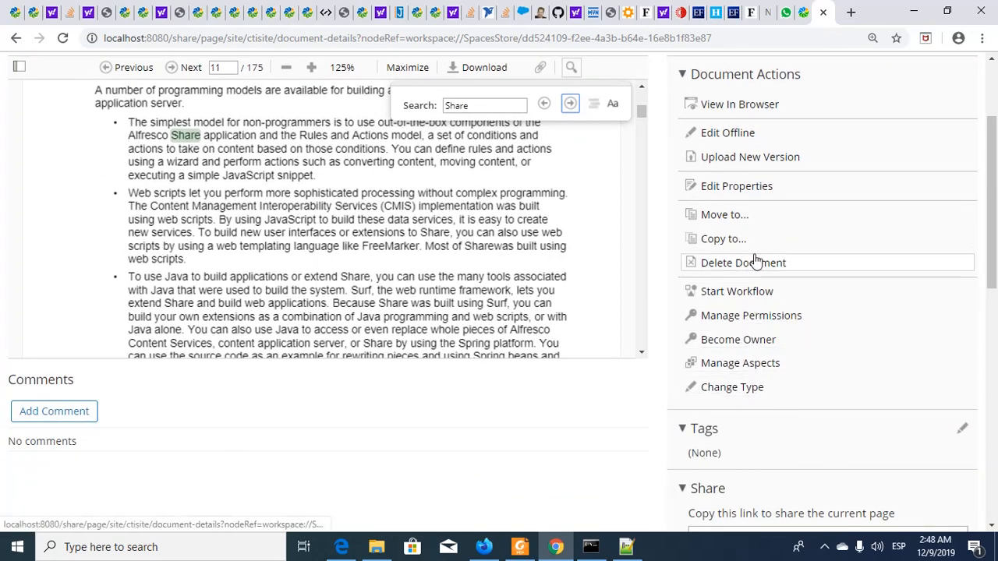
pyautogui.click(731, 188)
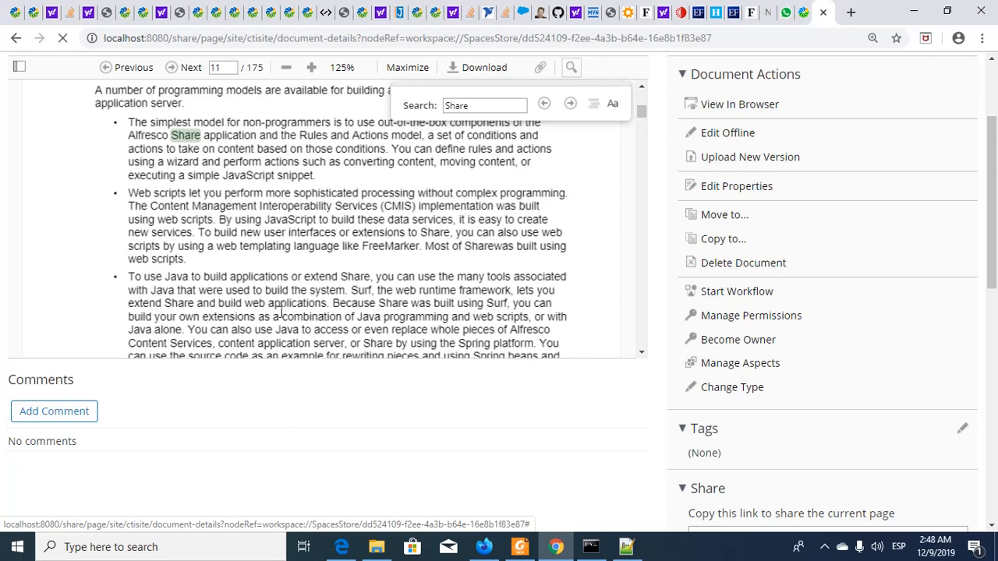
# Step: Switch to the BusquedasAvanzadas notes in Notepad++, highlight Share in the =Share text search example, and return to Alfresco Share
pyautogui.hotkey('alt', 'Tab')
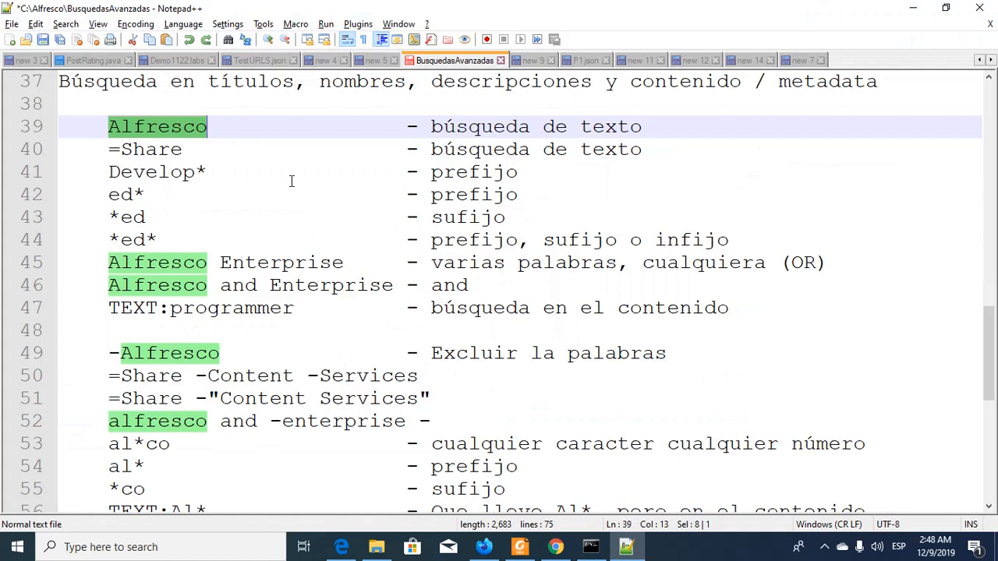
pyautogui.click(147, 149)
pyautogui.doubleClick(147, 149)
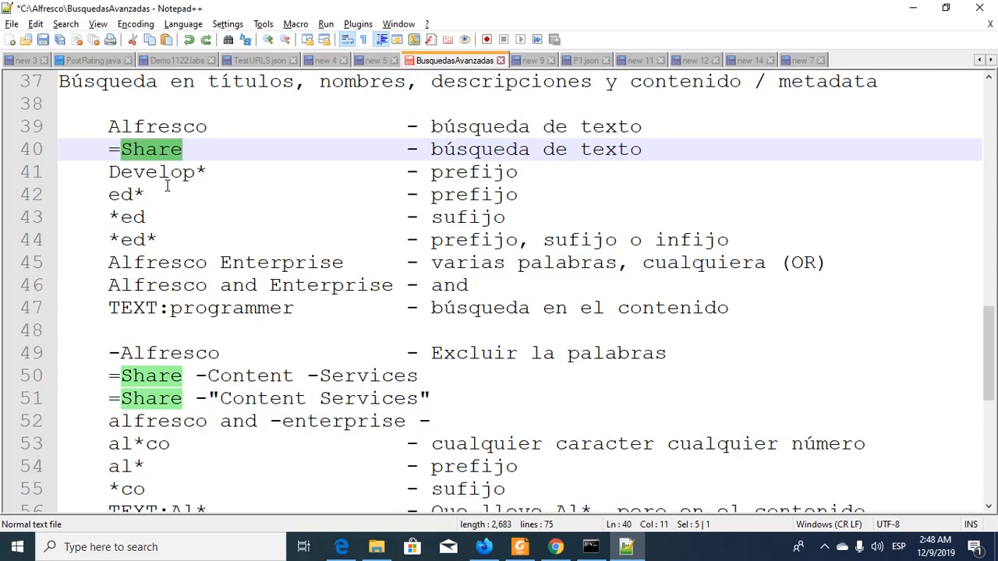
pyautogui.hotkey('alt', 'Tab')
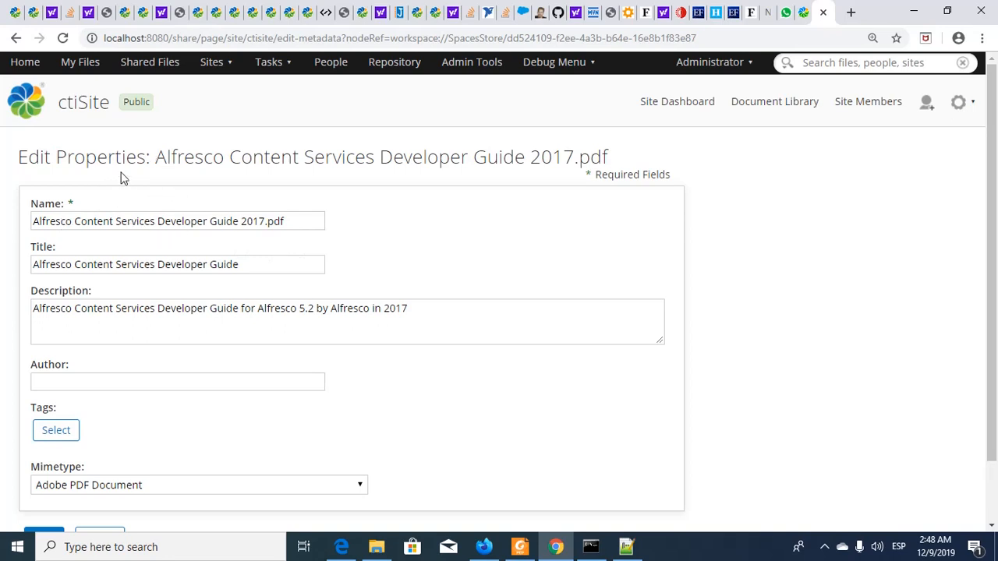
# Step: Set the document's Author to Alfresco and save its properties
pyautogui.scroll(-1, 111, 204)
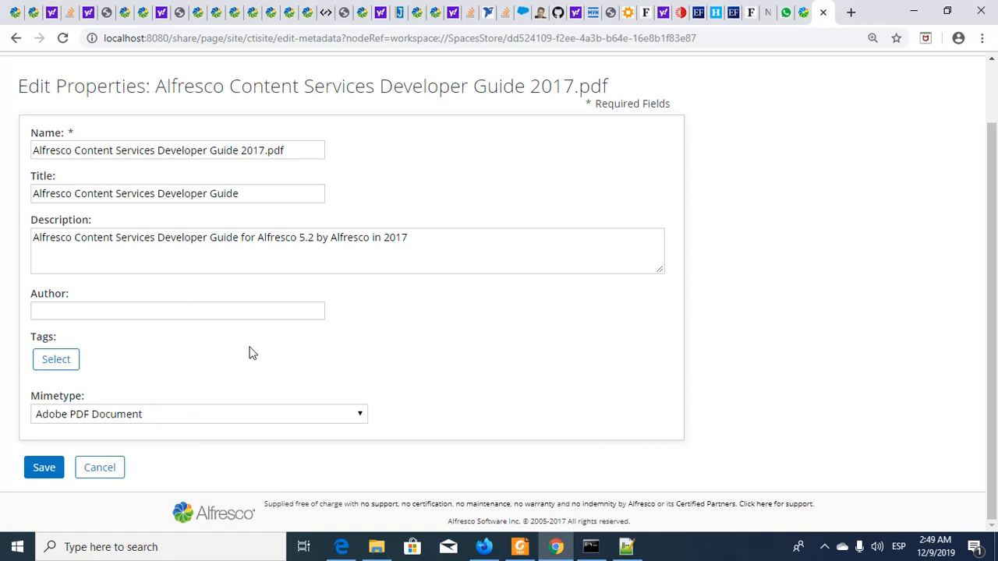
pyautogui.click(240, 316)
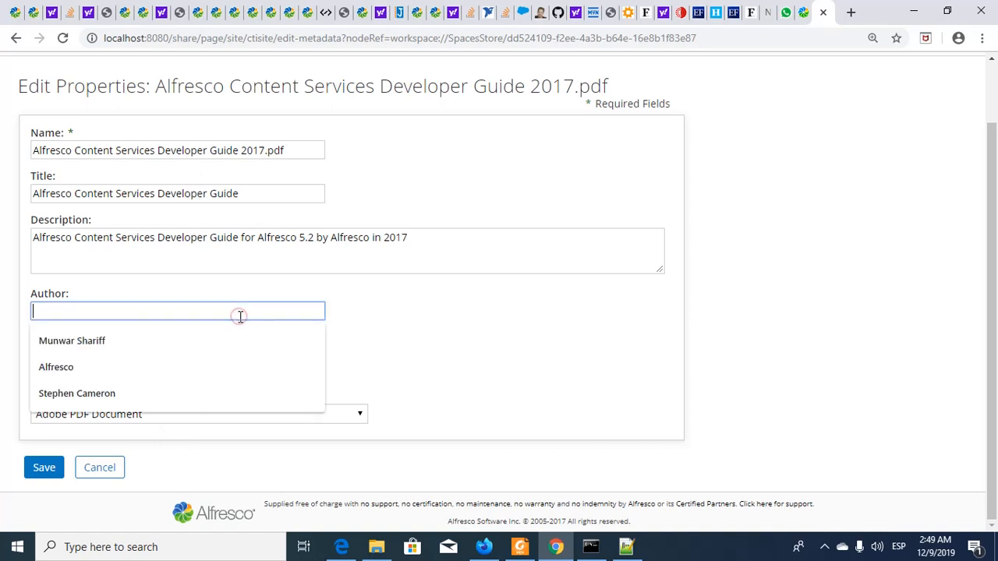
pyautogui.write('Alfresco')
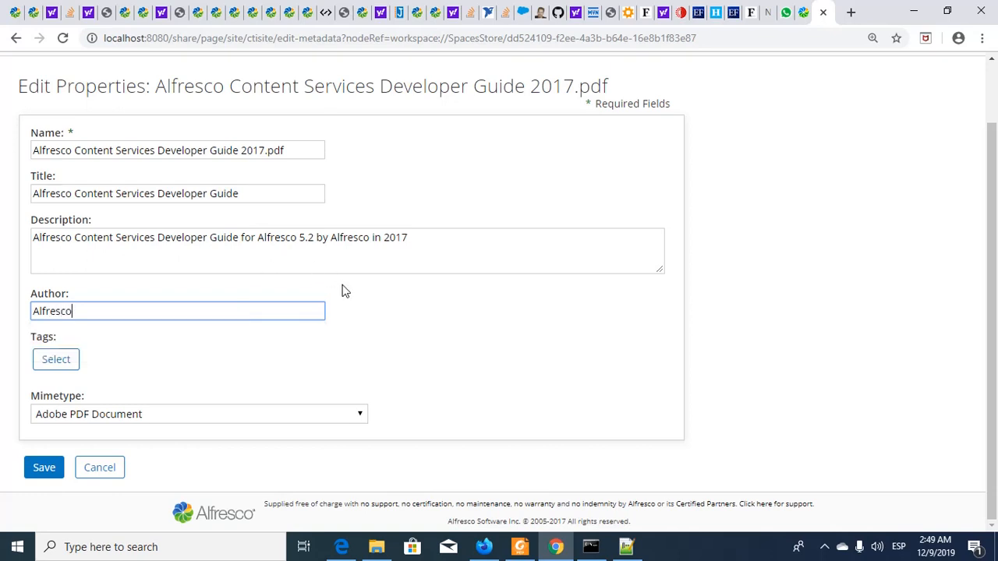
pyautogui.click(42, 468)
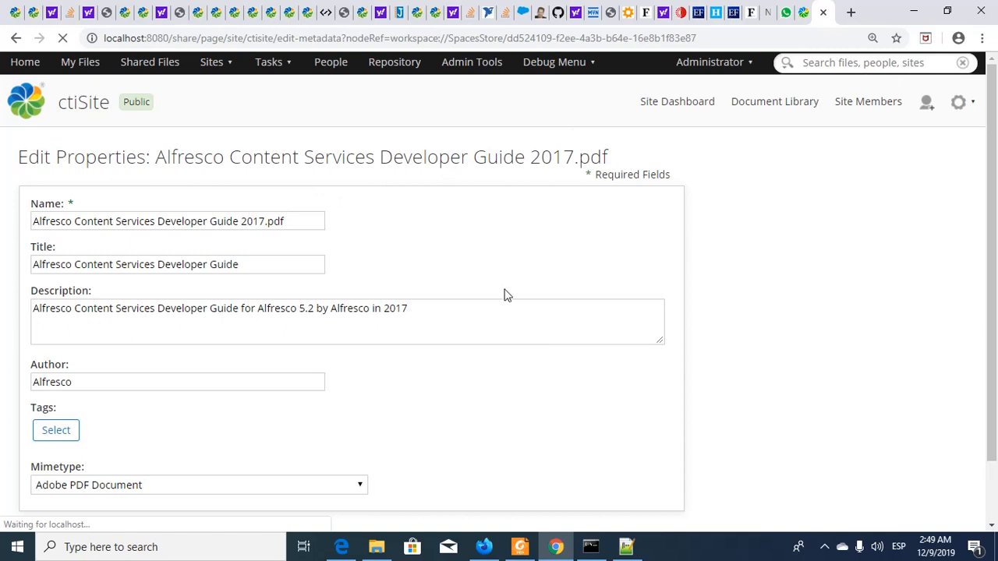
pyautogui.scroll(-2, 505, 295)
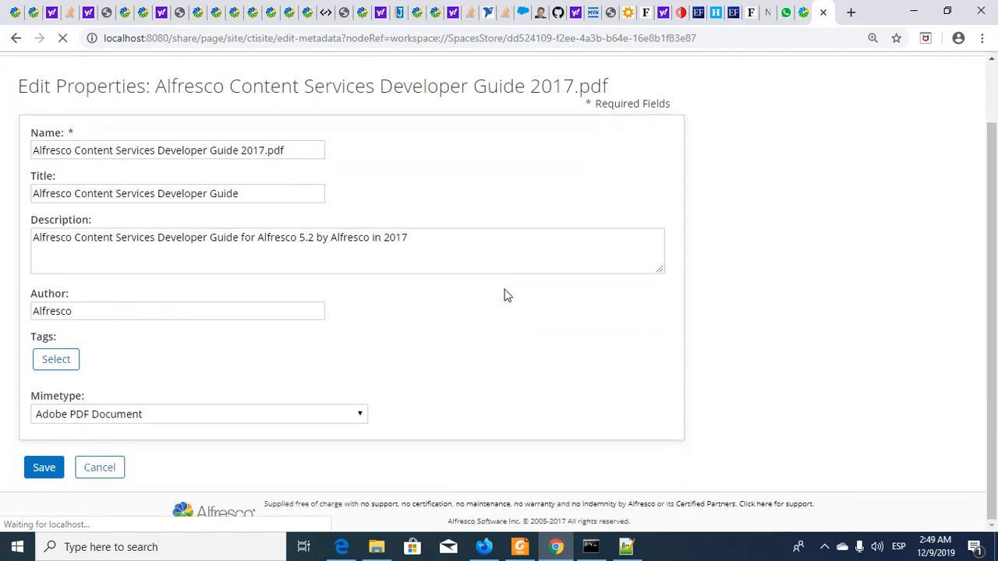
pyautogui.click(42, 470)
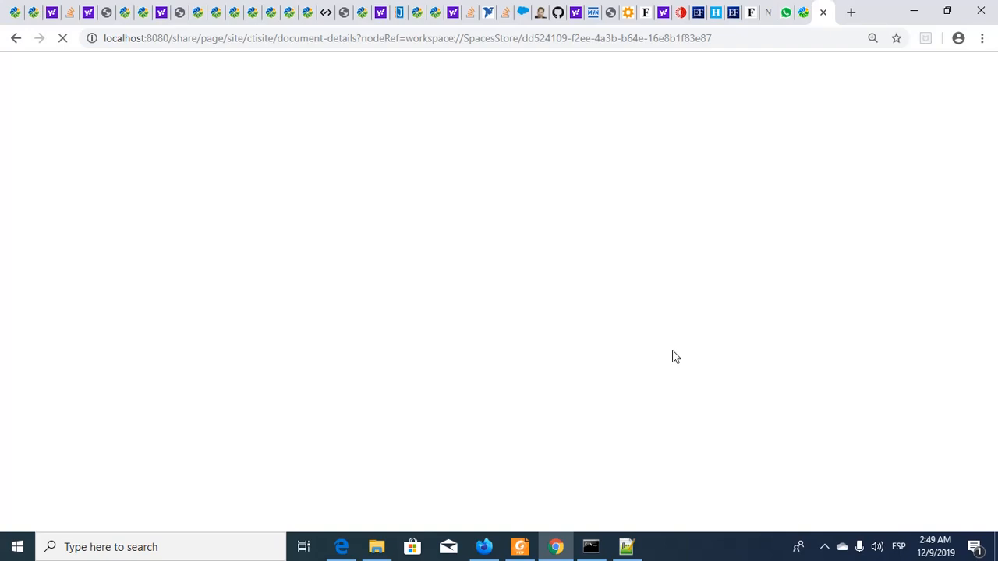
# Step: Switch to the notes in Notepad++, highlight Develop in the Develop* prefix example, and return to Alfresco Share
pyautogui.hotkey('alt', 'Tab')
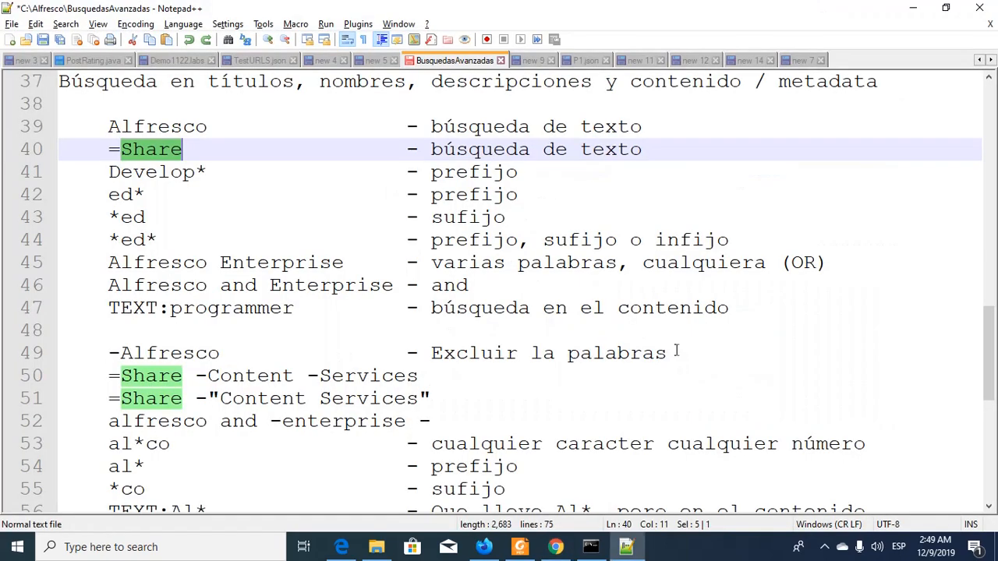
pyautogui.doubleClick(156, 171)
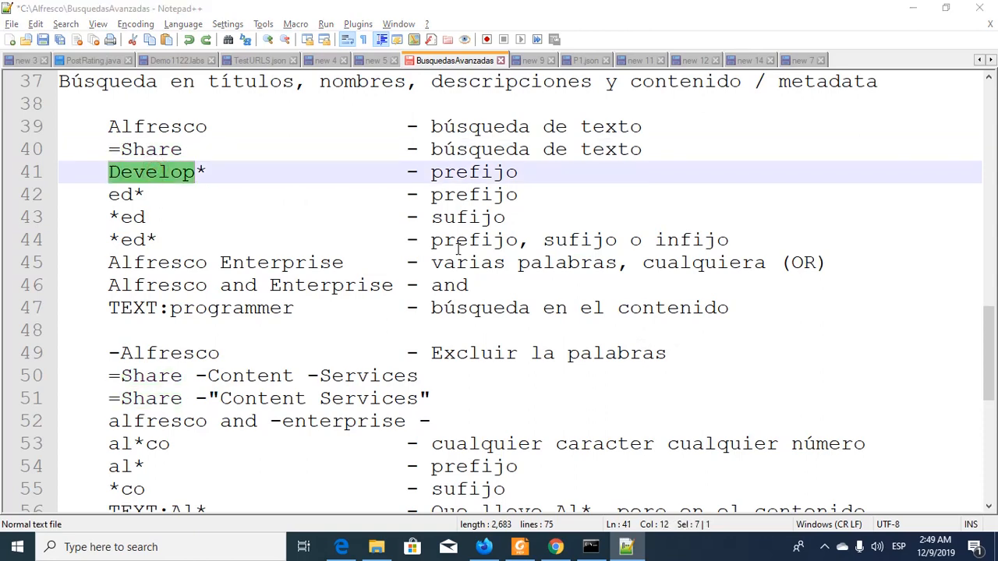
pyautogui.hotkey('alt', 'Tab')
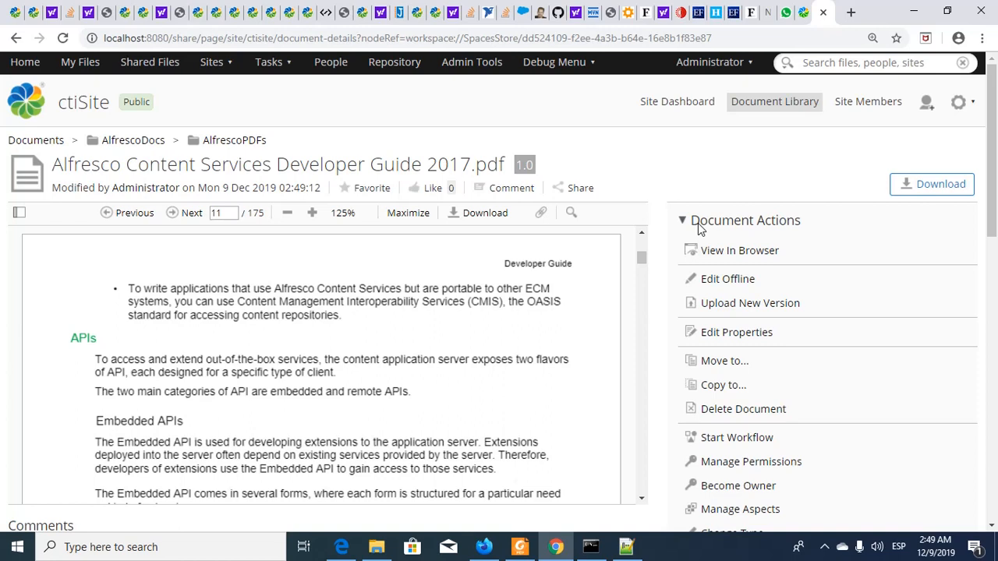
# Step: Go to the home dashboard in Alfresco Share, checking the Develop* example in the notes while the page loads
pyautogui.click(24, 70)
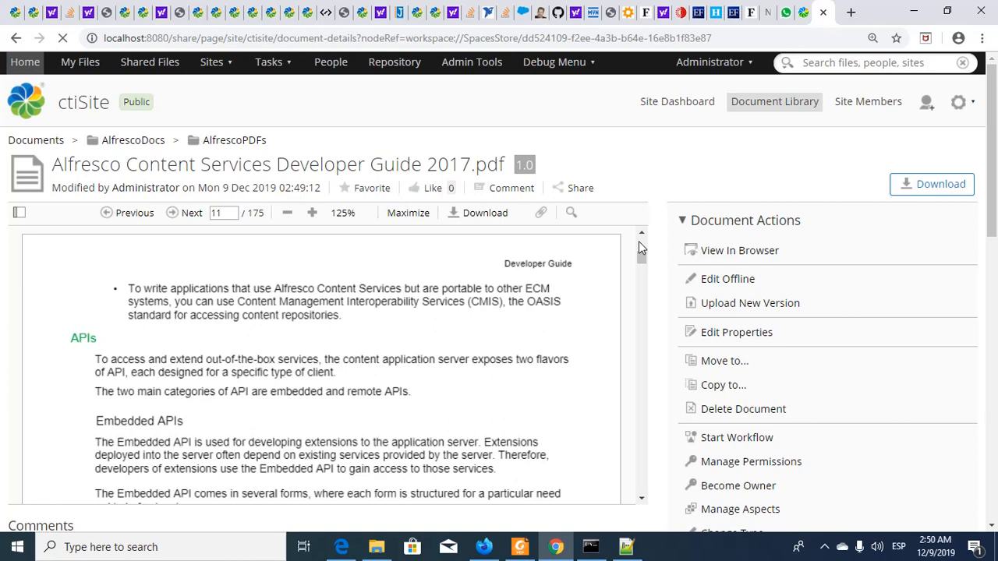
pyautogui.scroll(-3, 638, 241)
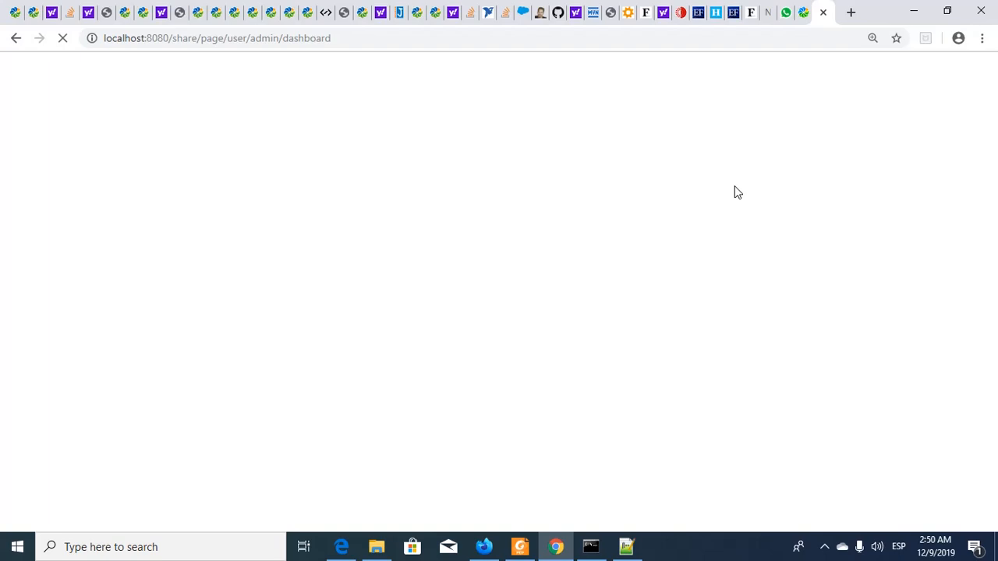
pyautogui.hotkey('alt', 'Tab')
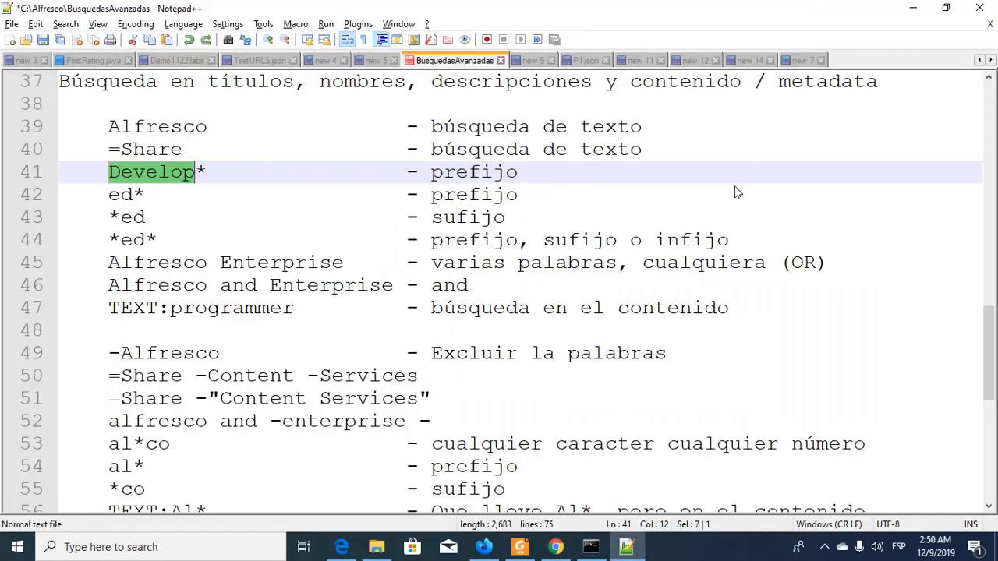
pyautogui.hotkey('alt', 'Tab')
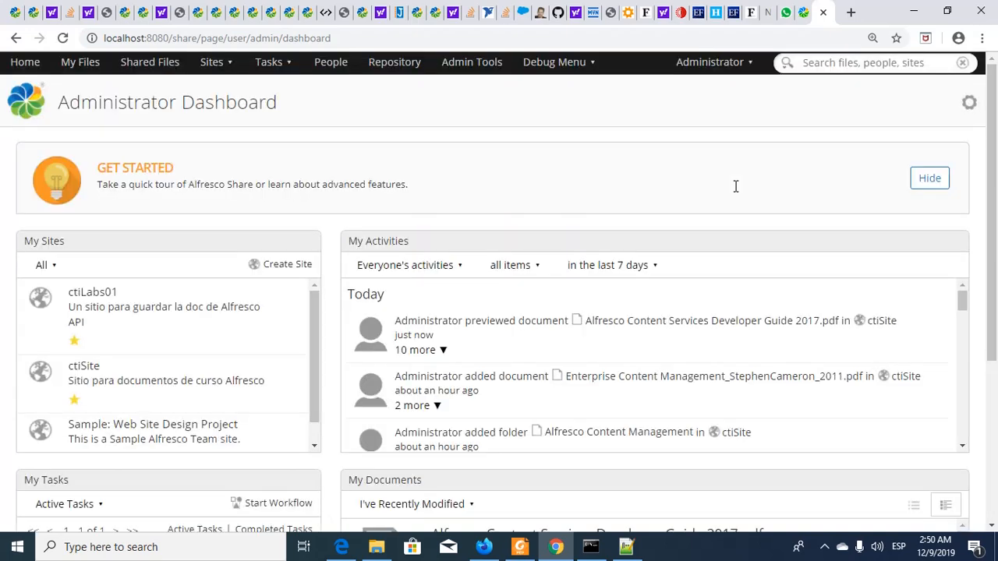
# Step: Search all files, people and sites for the prefix term Develop* from the dashboard
pyautogui.click(841, 59)
pyautogui.write('Deve')
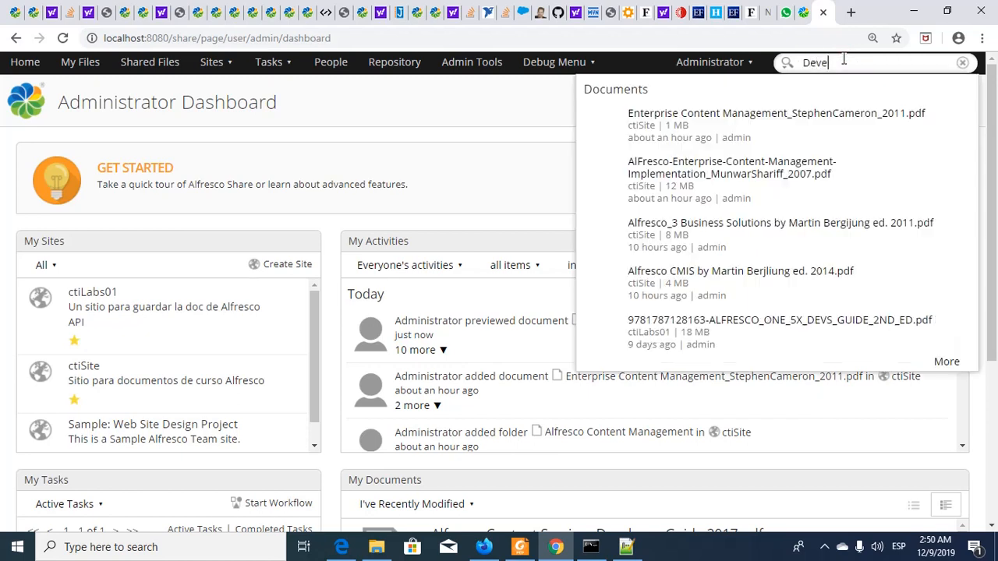
pyautogui.write('lop')
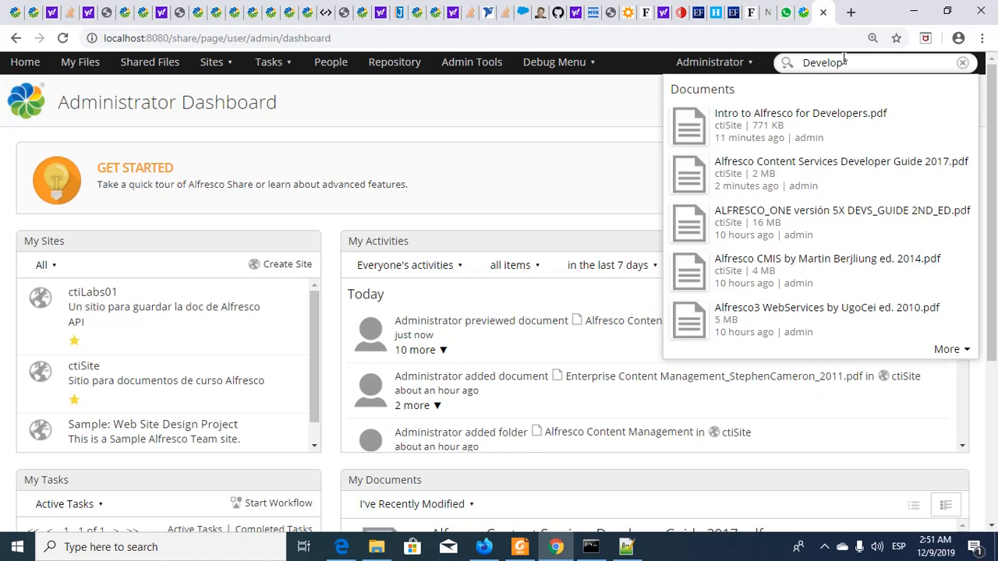
pyautogui.press('Return')
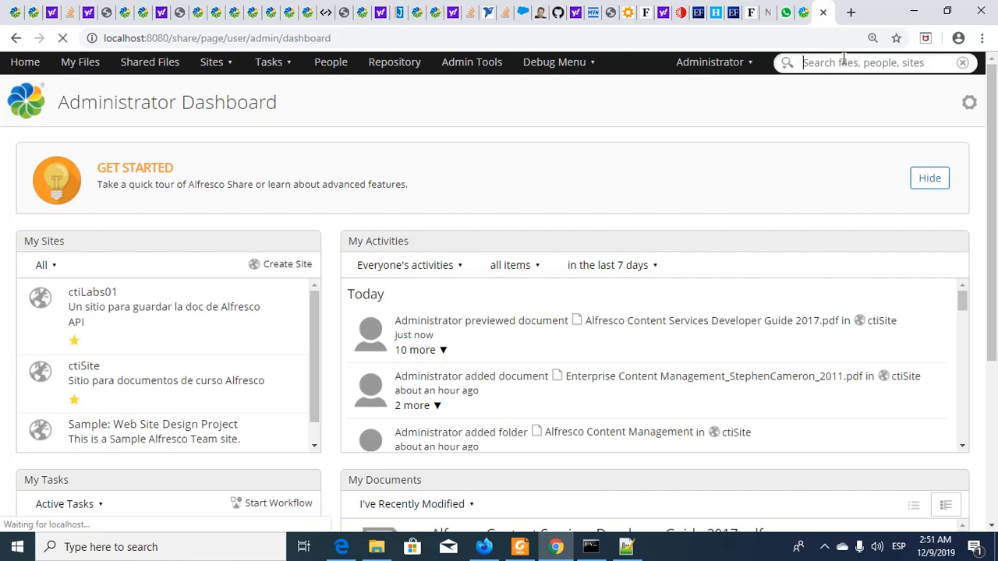
# Step: Switch to the notes in Notepad++, highlight the ed* prefix and *ed* prefix, suffix or infix examples, and return to Alfresco Share
pyautogui.hotkey('alt', 'Tab')
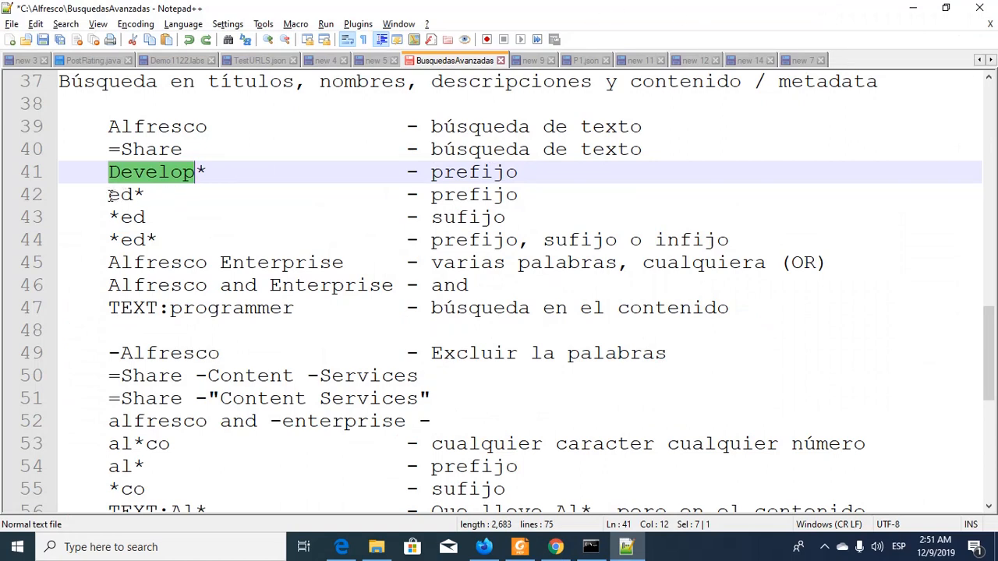
pyautogui.moveTo(109, 195); pyautogui.dragTo(132, 194)
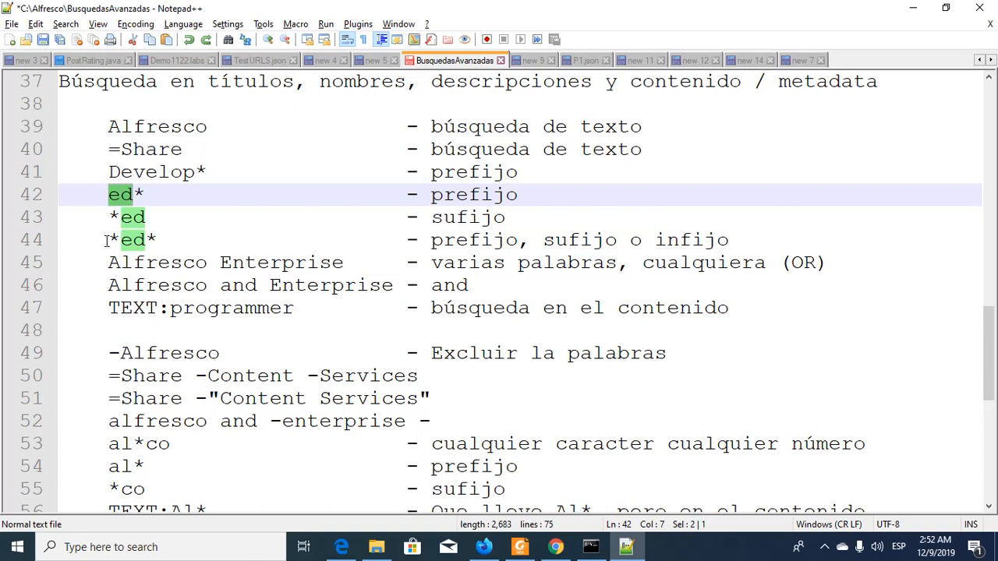
pyautogui.moveTo(104, 240); pyautogui.dragTo(160, 242)
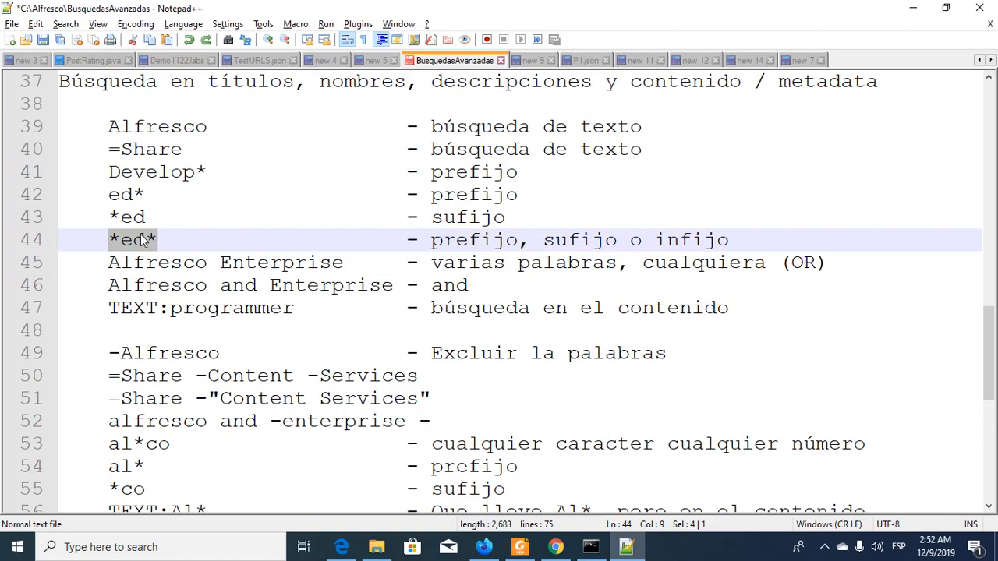
pyautogui.click(127, 243)
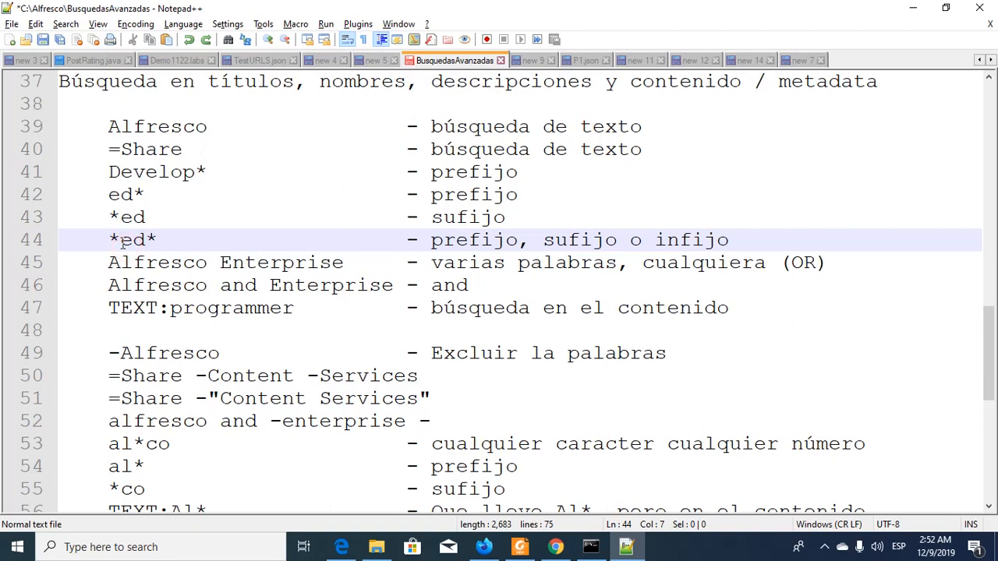
pyautogui.doubleClick(127, 243)
pyautogui.hotkey('shift', 'Right')
pyautogui.click(121, 239)
pyautogui.moveTo(109, 237); pyautogui.dragTo(146, 242)
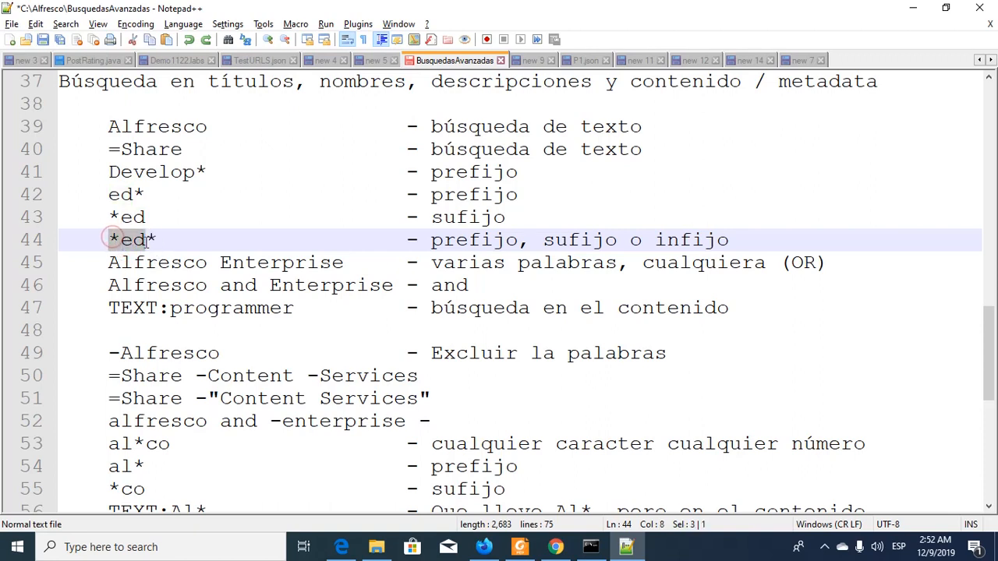
pyautogui.click(133, 239)
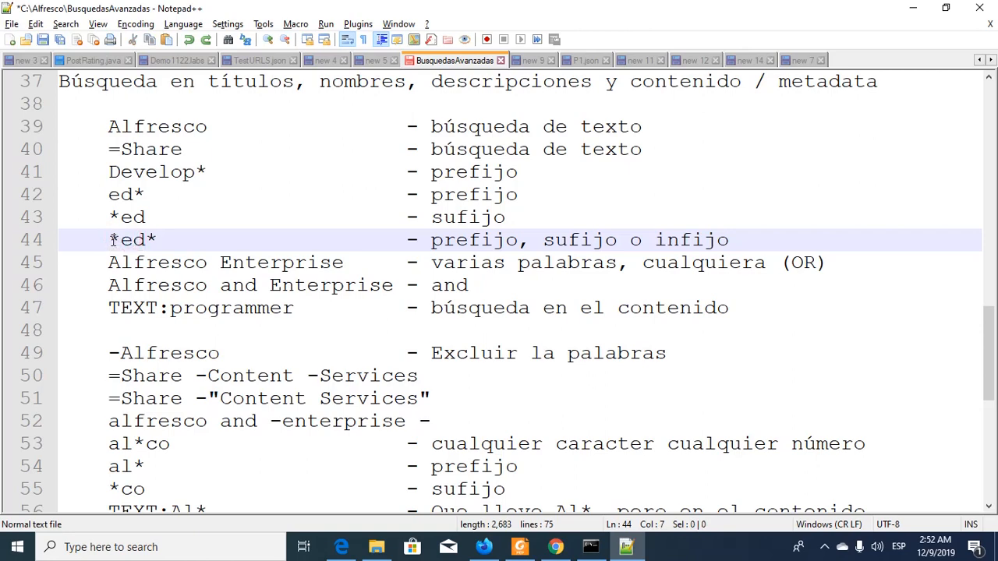
pyautogui.moveTo(109, 241); pyautogui.dragTo(158, 240)
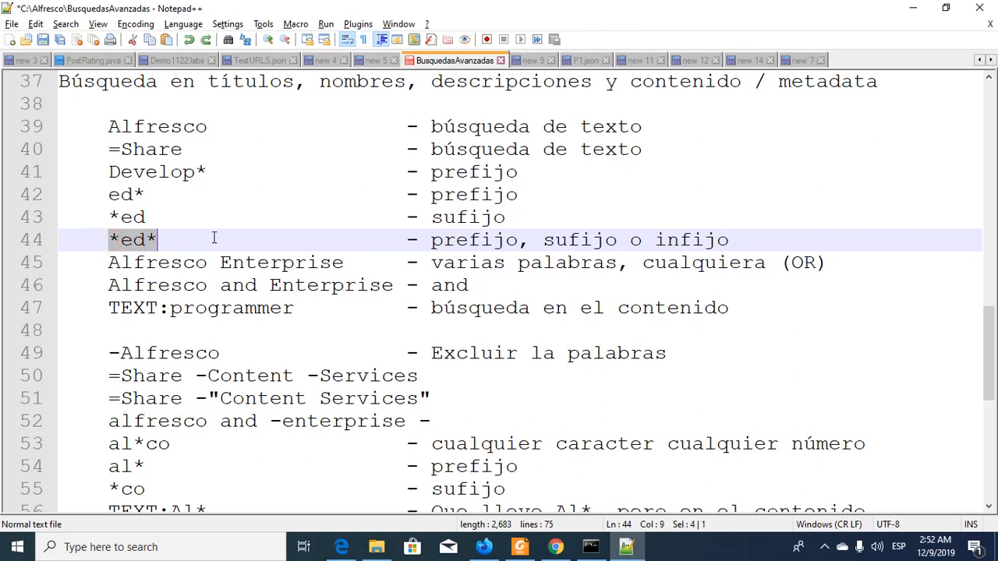
pyautogui.hotkey('alt', 'Tab')
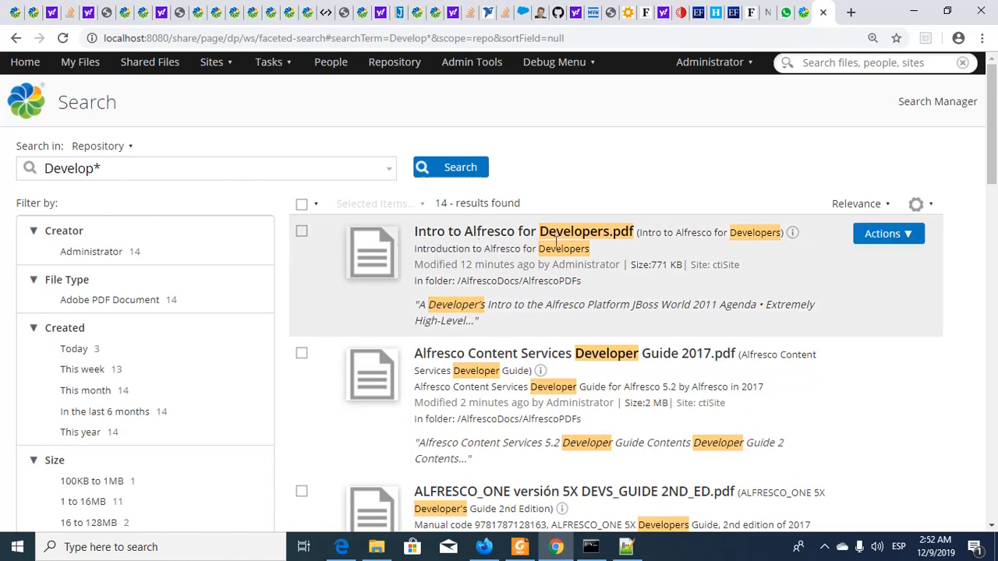
# Step: Examine the Develop* search results, comparing the highlighted matches in document names, titles, descriptions and content excerpts
pyautogui.scroll(-2, 598, 243)
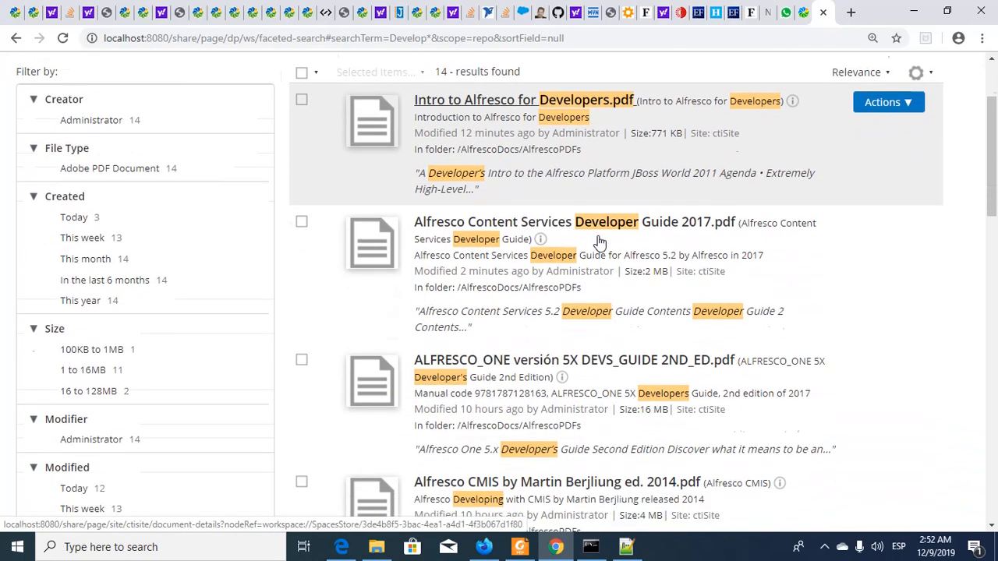
pyautogui.scroll(-1, 514, 328)
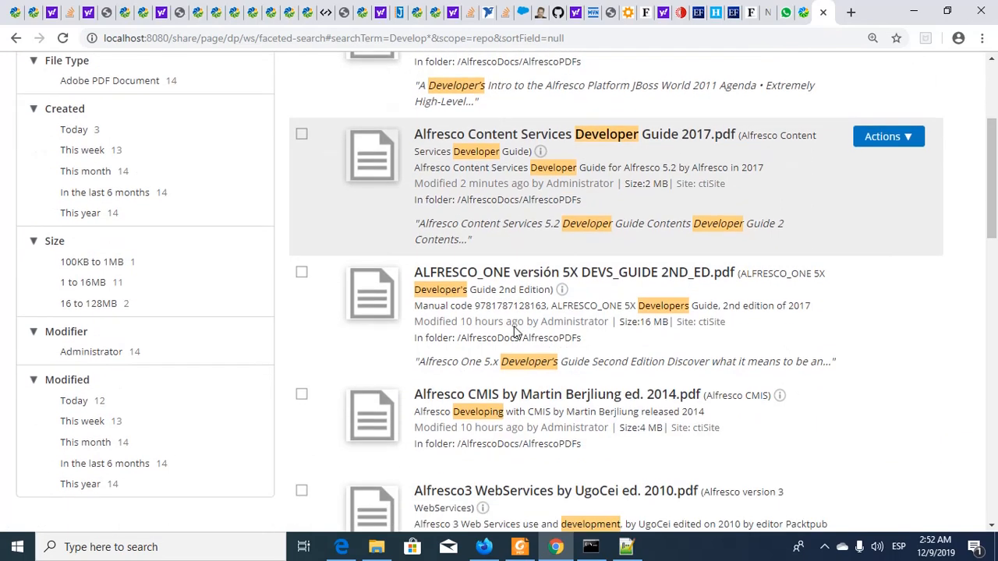
pyautogui.scroll(-1, 499, 390)
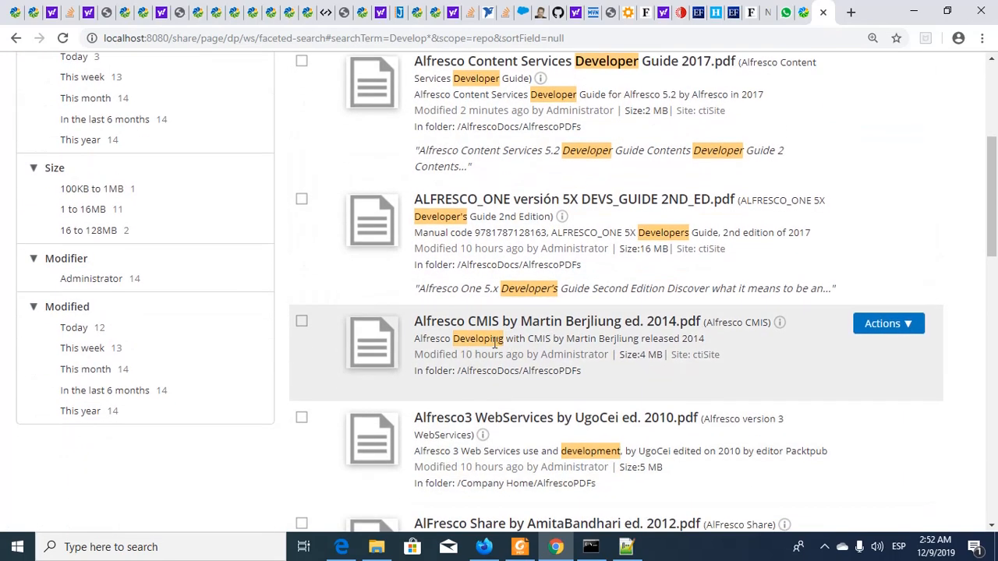
pyautogui.scroll(-2, 538, 352)
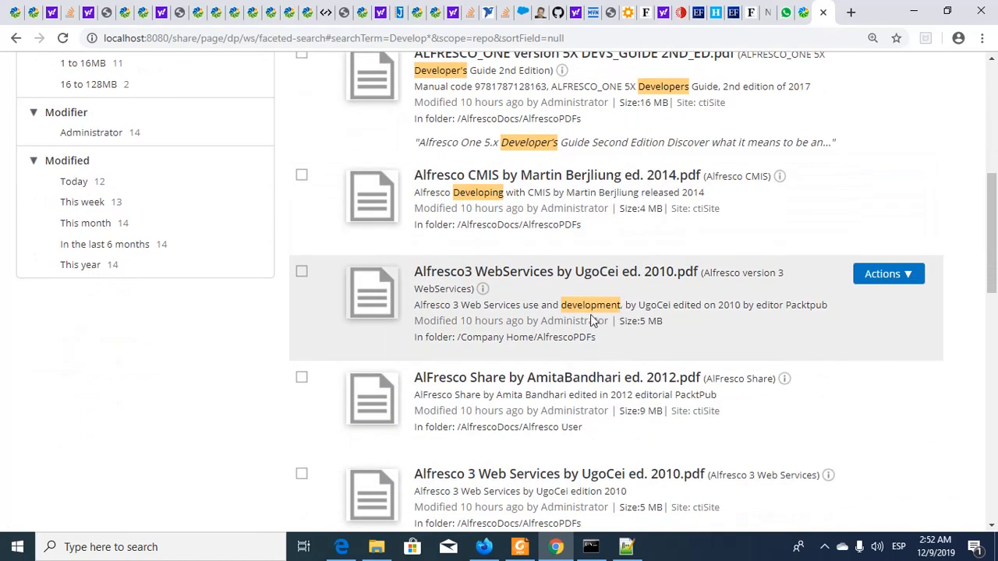
pyautogui.scroll(-3, 624, 343)
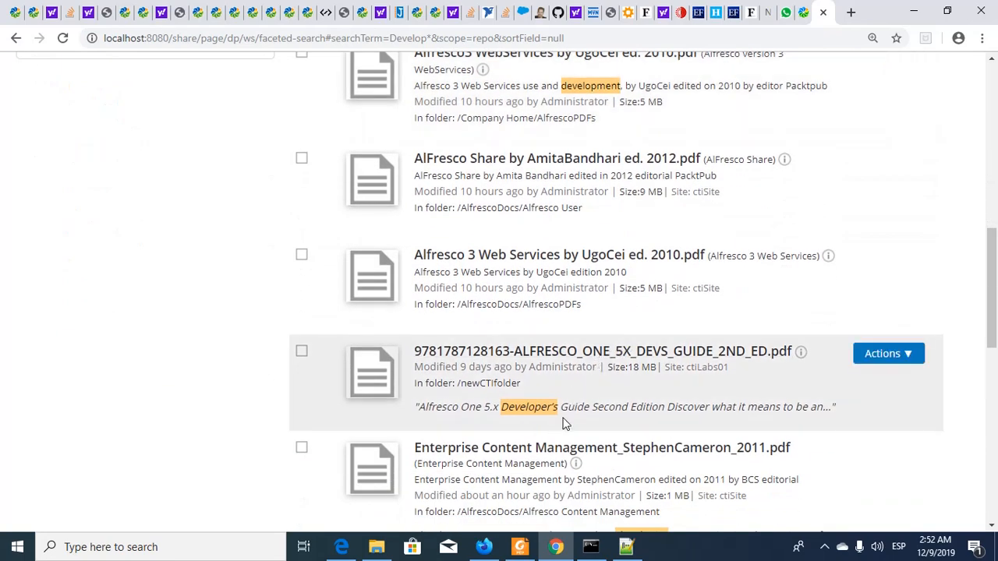
pyautogui.scroll(-2, 562, 421)
pyautogui.scroll(-2, 562, 421)
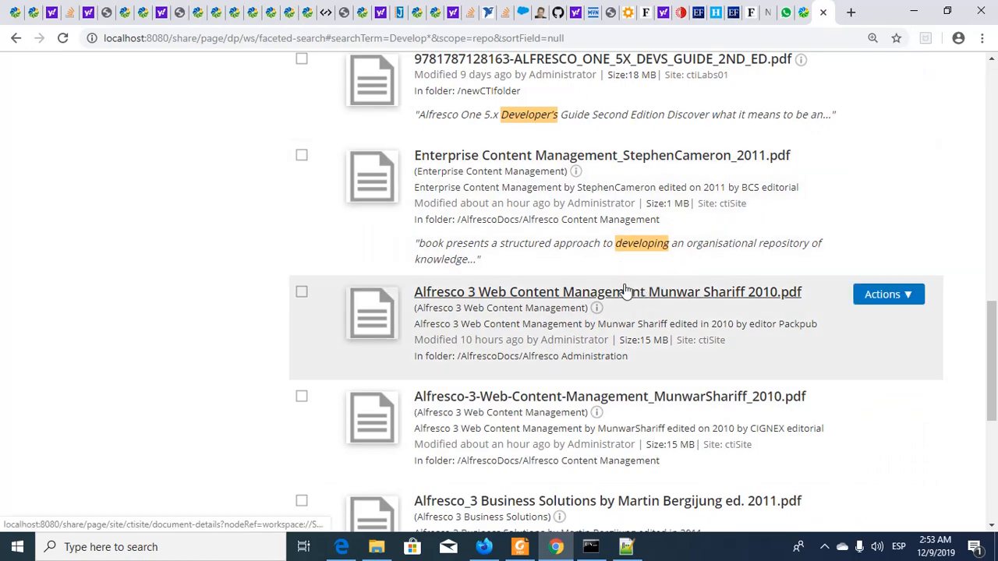
pyautogui.scroll(6, 623, 289)
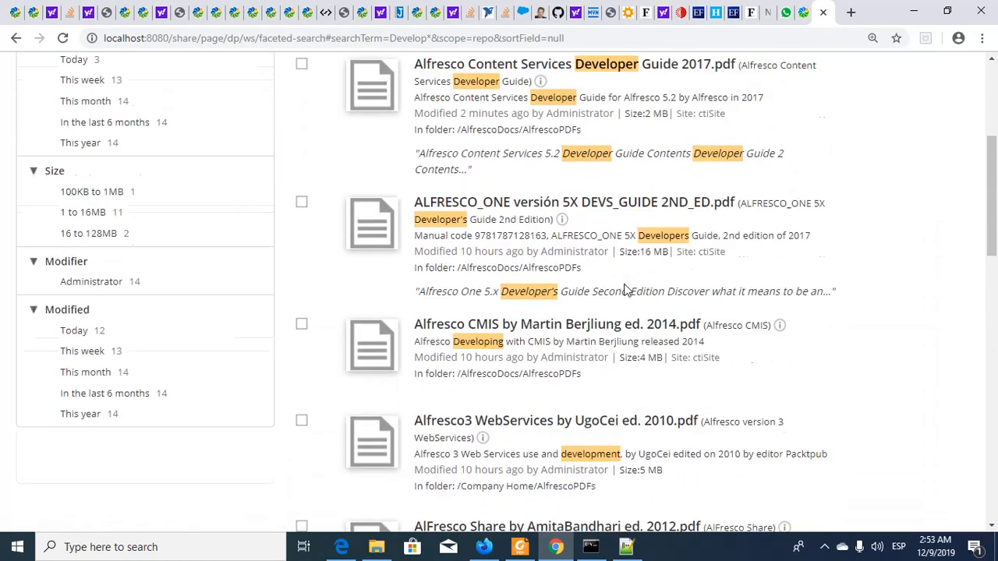
pyautogui.scroll(4, 623, 290)
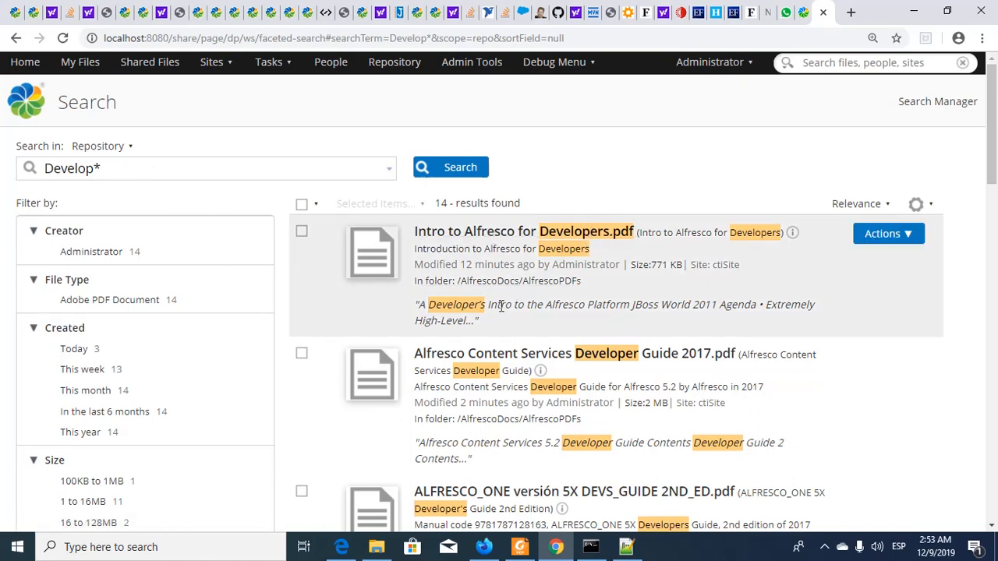
pyautogui.scroll(-5, 595, 428)
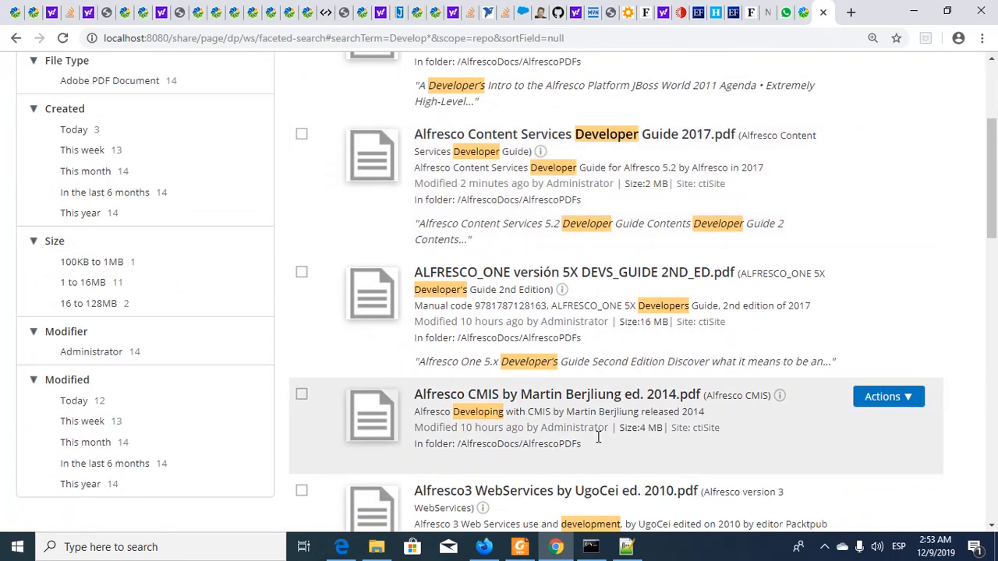
pyautogui.scroll(-1, 610, 422)
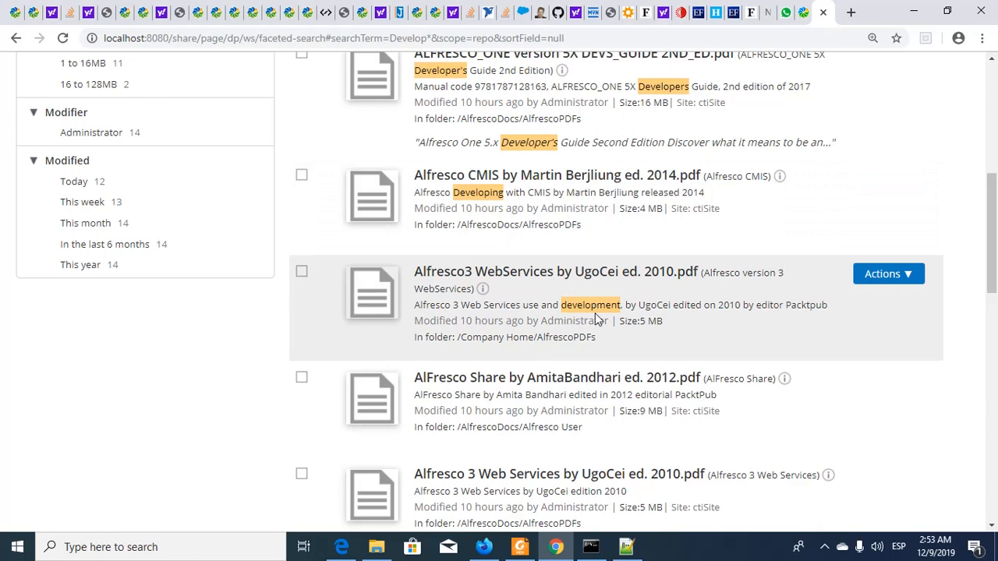
pyautogui.scroll(6, 597, 319)
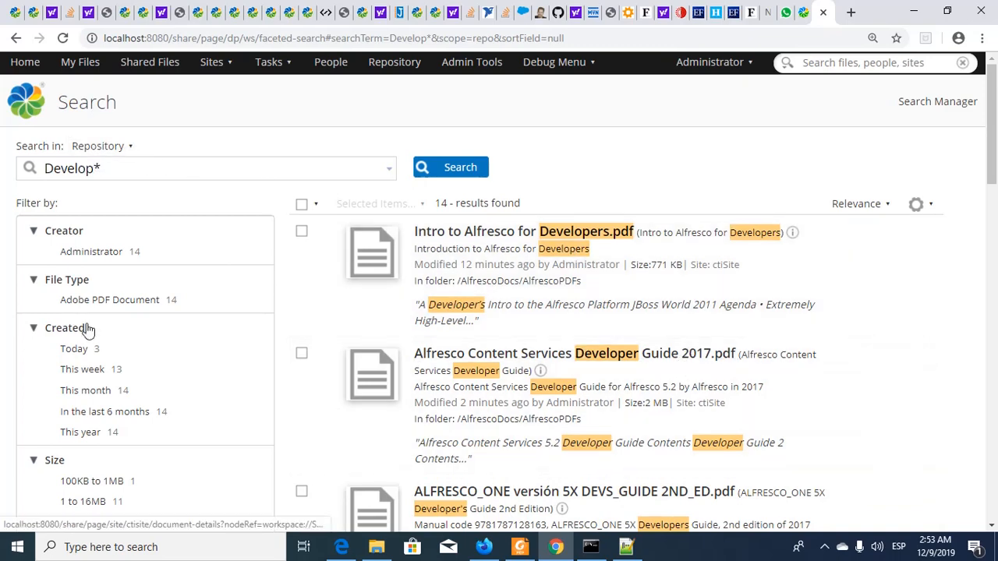
# Step: Filter the Develop* search results by the size range 1 to 16MB
pyautogui.scroll(-2, 210, 326)
pyautogui.scroll(-1, 210, 325)
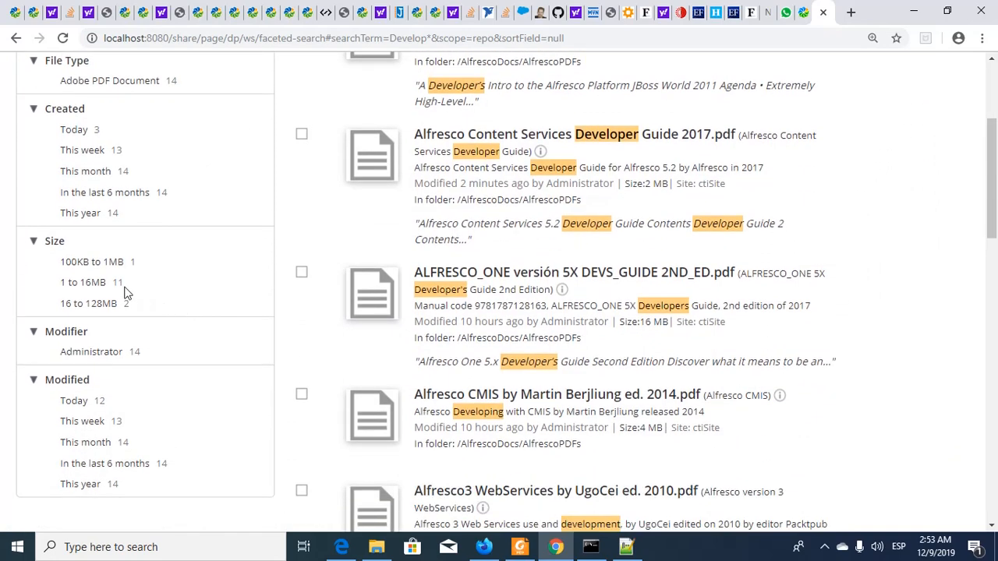
pyautogui.click(77, 284)
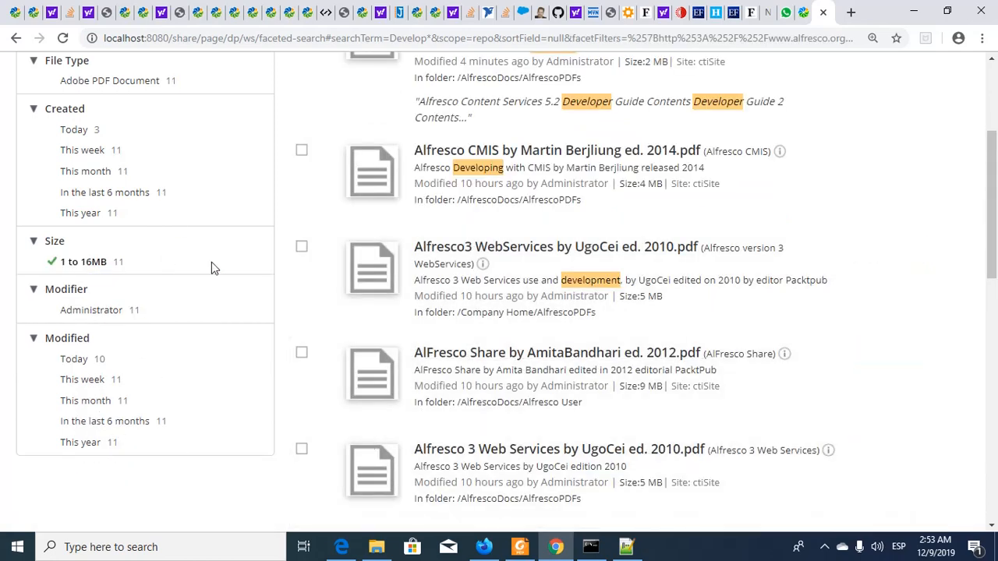
pyautogui.scroll(3, 304, 373)
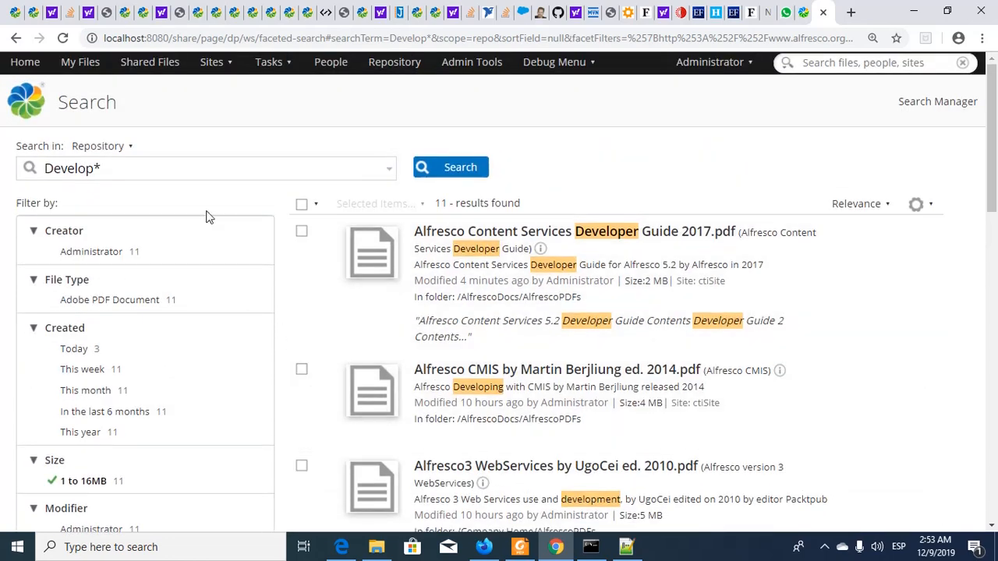
# Step: Search the repository for the prefix term ed*, checking the notes for the example, and repeat the search with plain ed
pyautogui.click(210, 169)
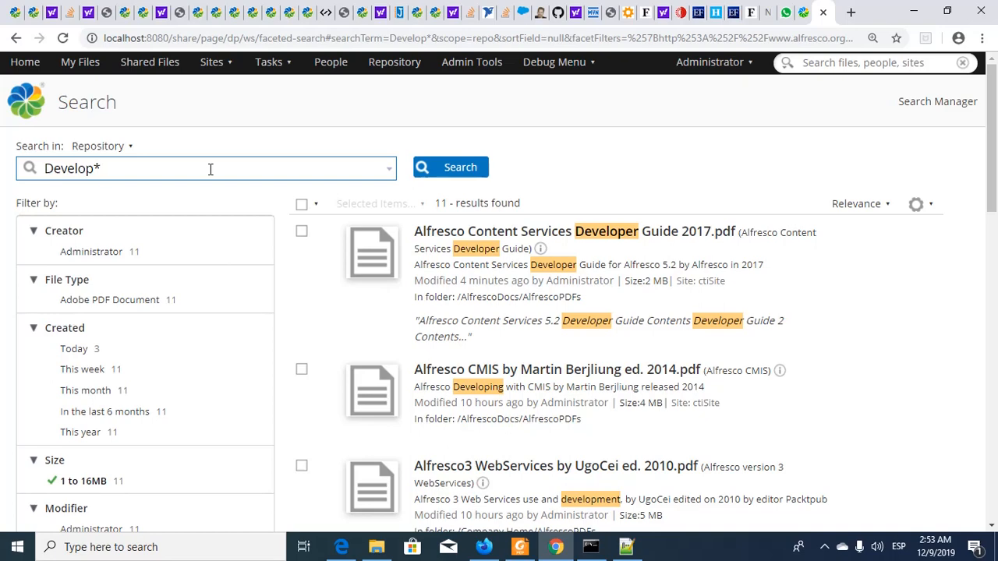
pyautogui.press('BackSpace')
pyautogui.press('BackSpace')
pyautogui.press('BackSpace')
pyautogui.press('BackSpace')
pyautogui.press('BackSpace')
pyautogui.press('BackSpace')
pyautogui.press('BackSpace')
pyautogui.press('BackSpace')
pyautogui.hotkey('alt', 'Tab')
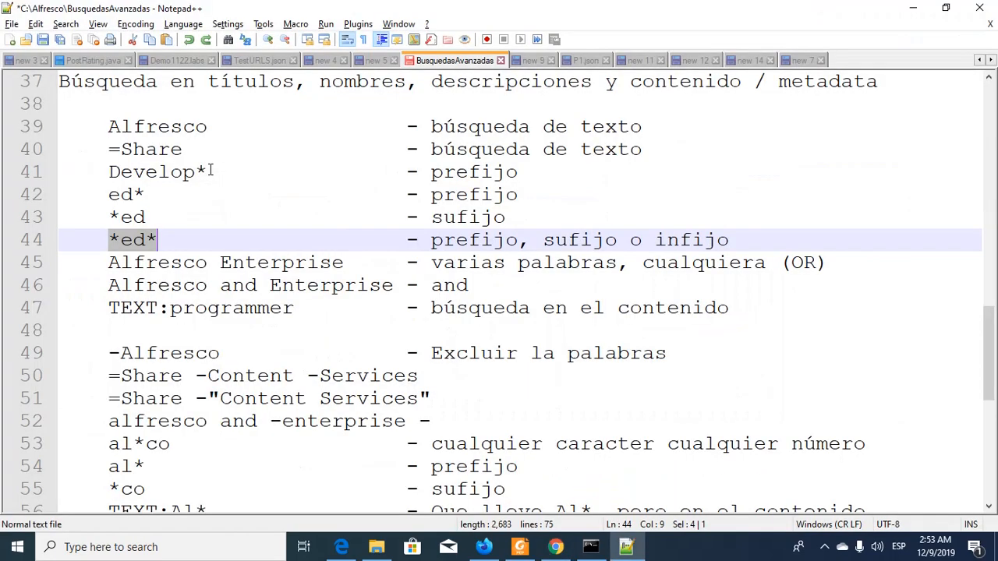
pyautogui.hotkey('alt', 'Tab')
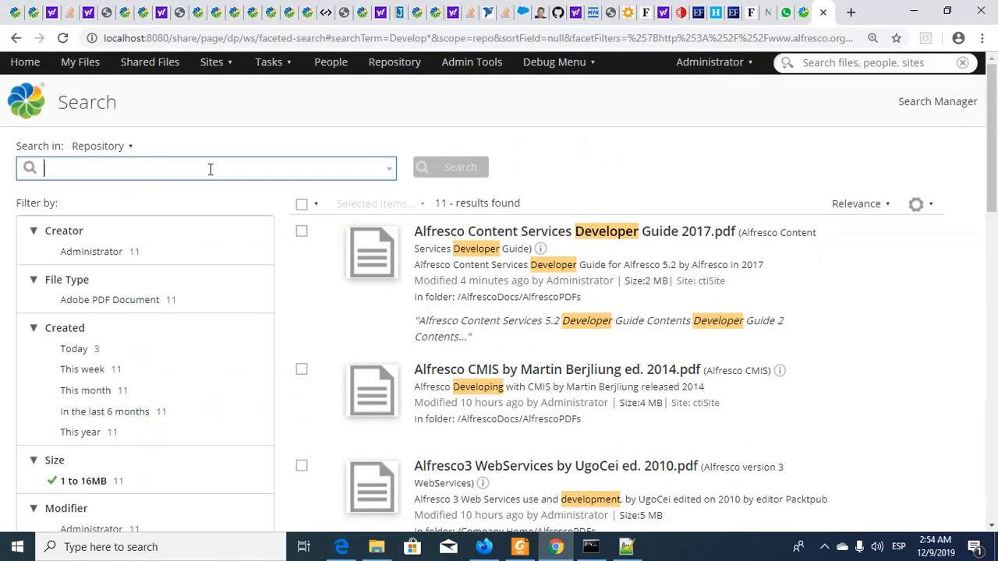
pyautogui.write('ed*')
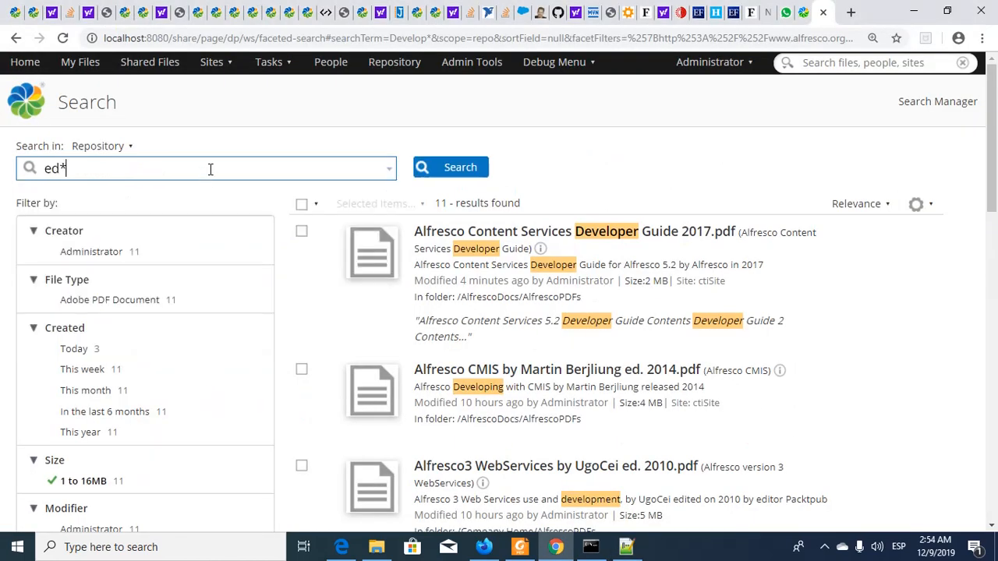
pyautogui.press('Return')
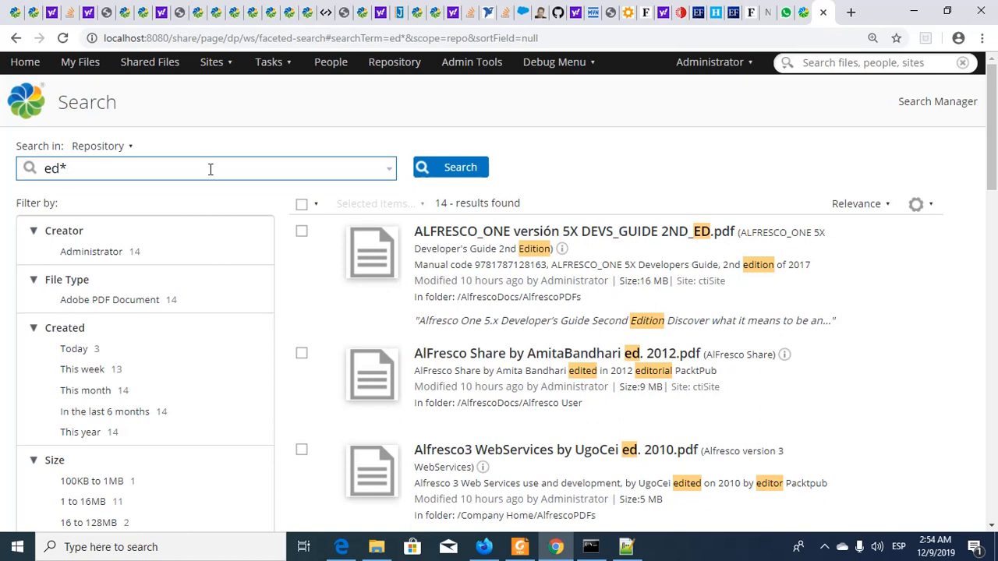
pyautogui.press('BackSpace')
pyautogui.press('Return')
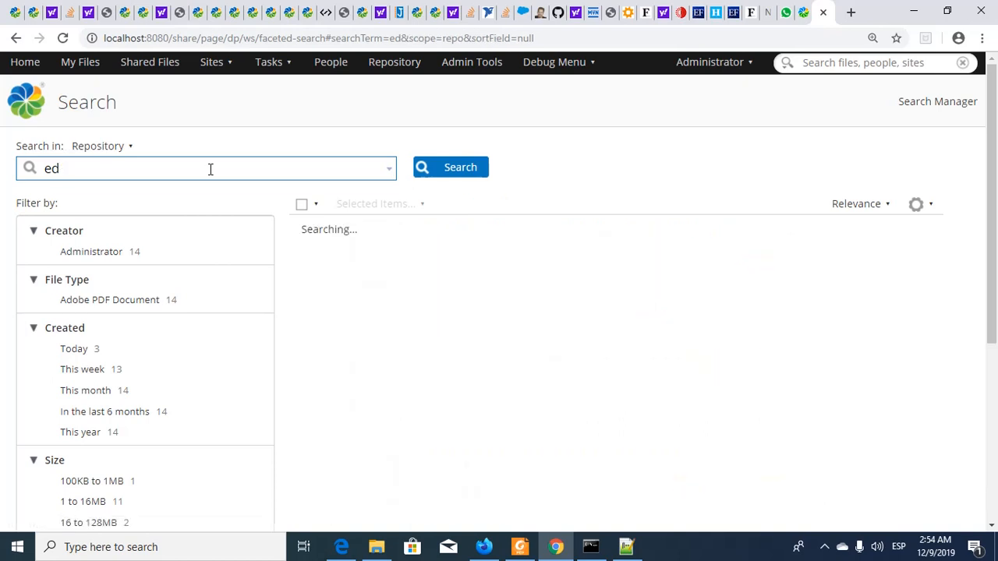
# Step: Search the repository for the suffix term *ed and look through the matching documents
pyautogui.write('*')
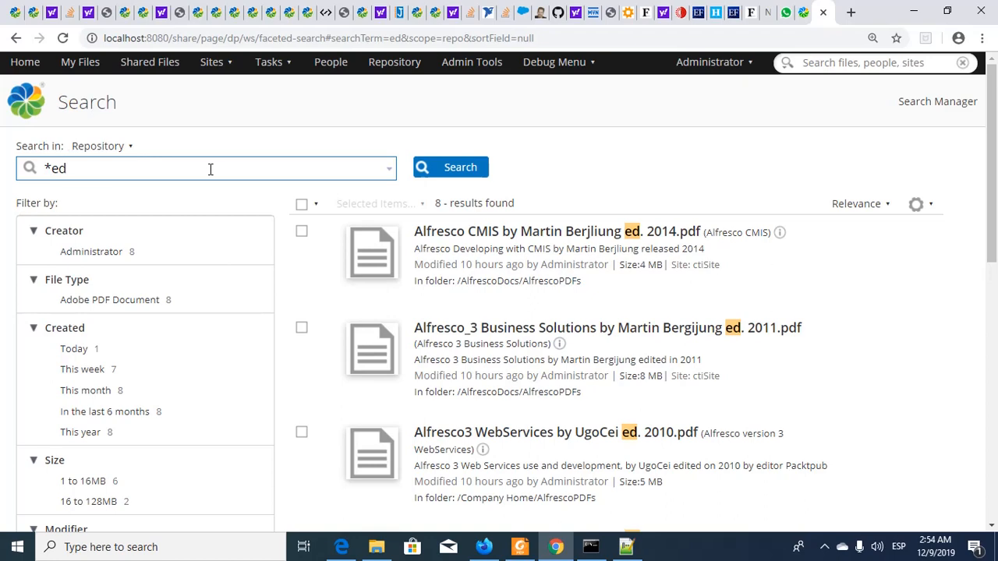
pyautogui.press('Return')
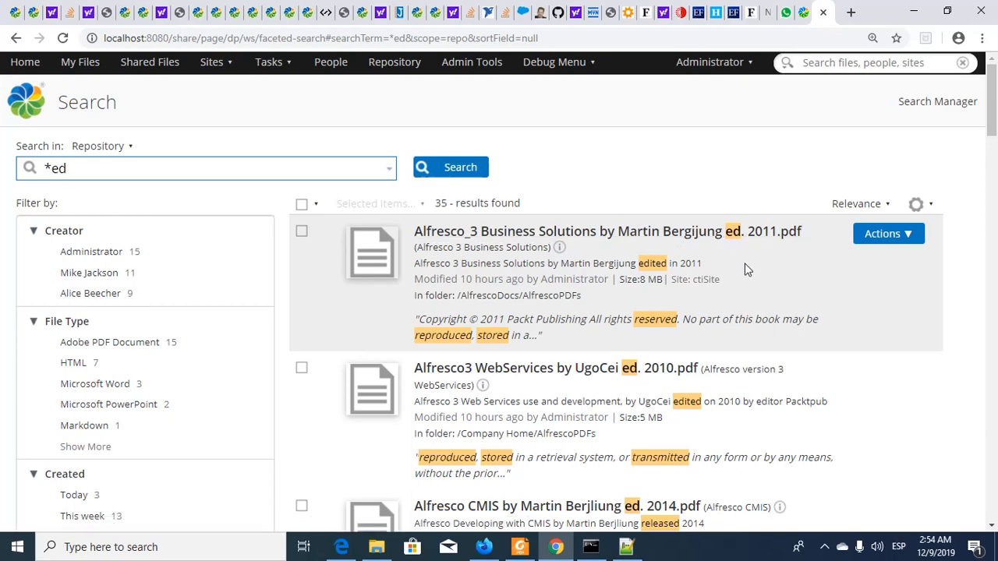
pyautogui.scroll(-1, 744, 264)
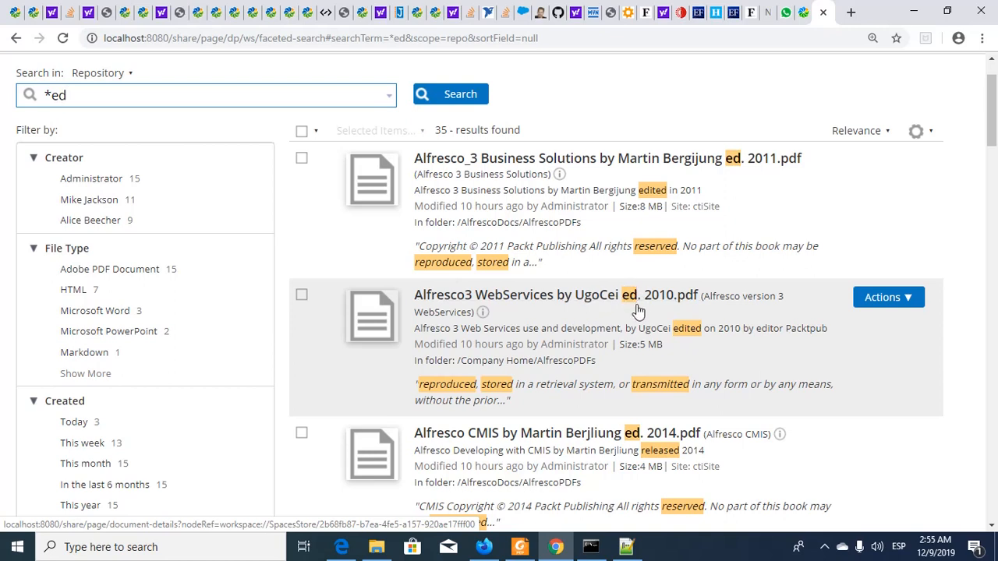
pyautogui.scroll(-2, 631, 302)
pyautogui.scroll(-3, 636, 304)
pyautogui.scroll(5, 636, 304)
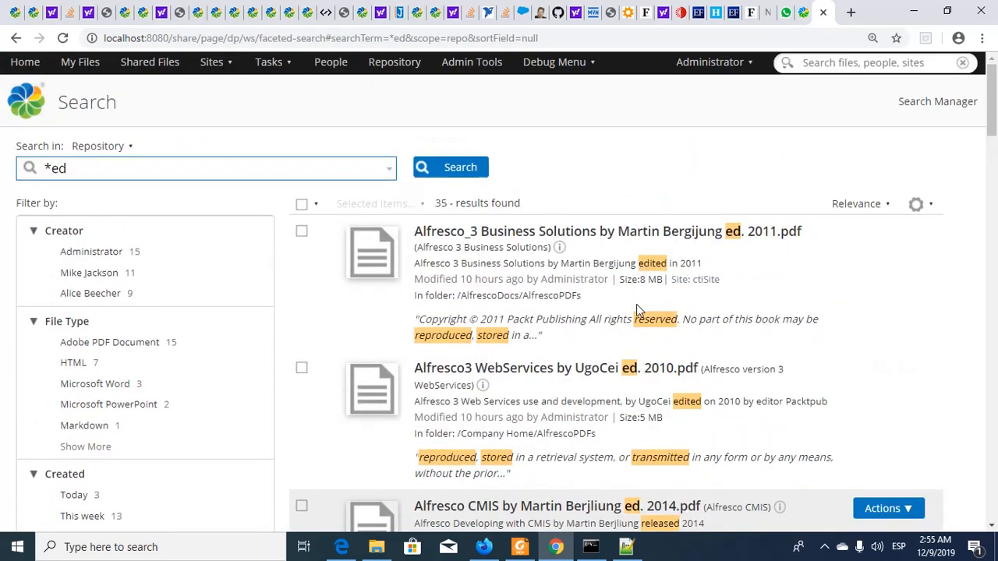
# Step: Extend the search term to *ed* and search the repository for prefix, suffix or infix matches
pyautogui.click(207, 172)
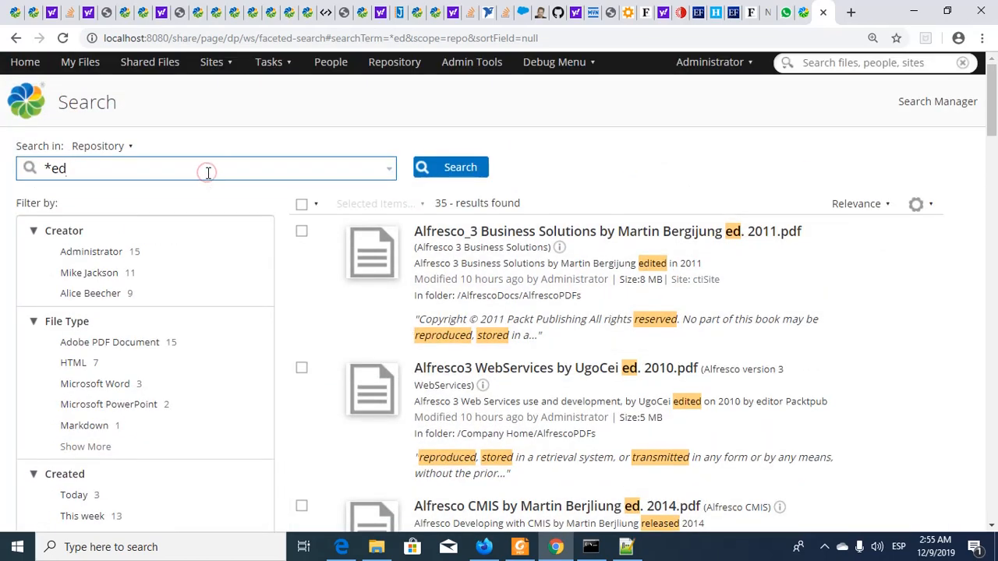
pyautogui.write('*')
pyautogui.press('Return')
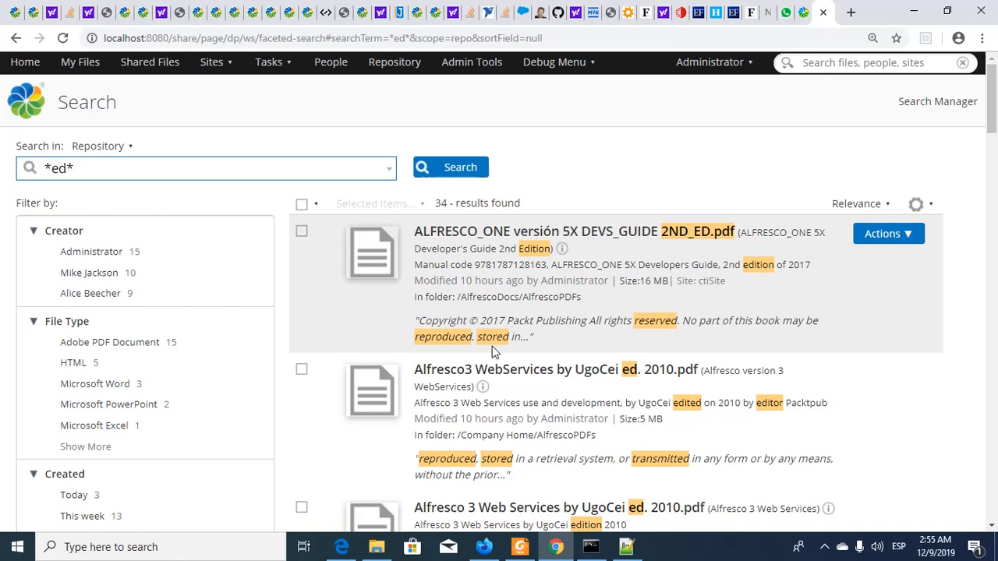
# Step: Examine the *ed* search results, comparing the highlighted matches in document names, titles, descriptions and content excerpts
pyautogui.scroll(-1, 536, 404)
pyautogui.scroll(-1, 536, 412)
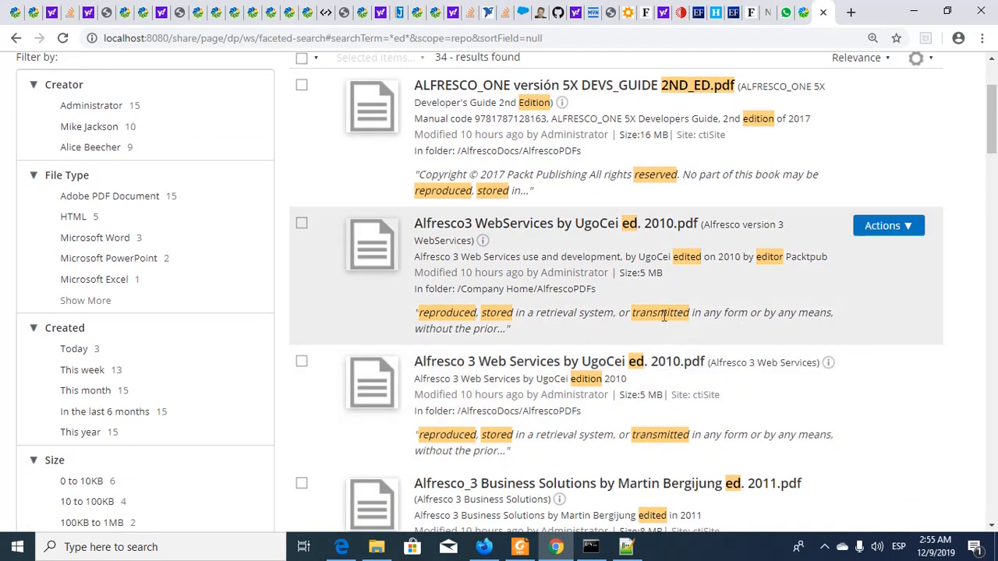
pyautogui.scroll(-1, 527, 421)
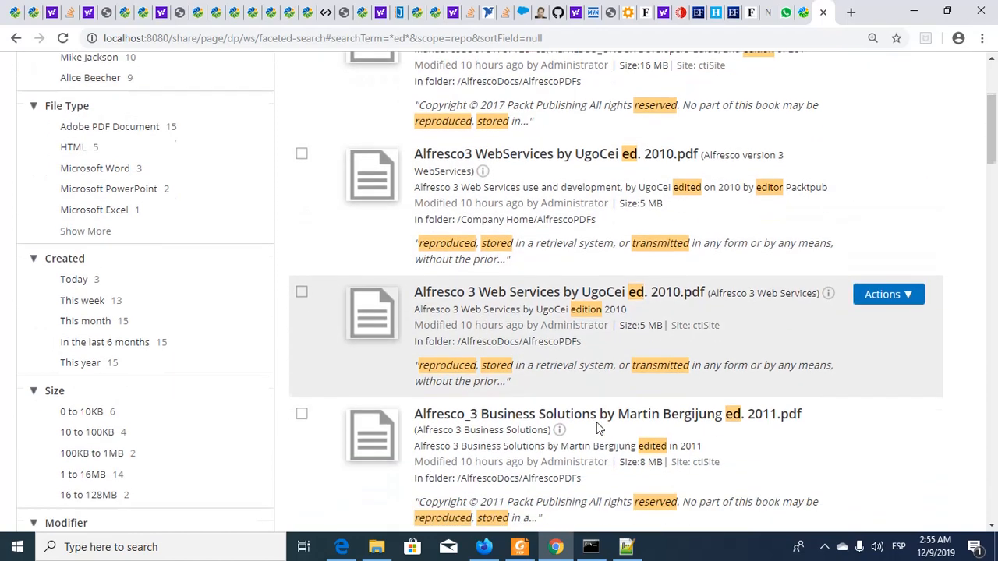
pyautogui.scroll(-2, 563, 424)
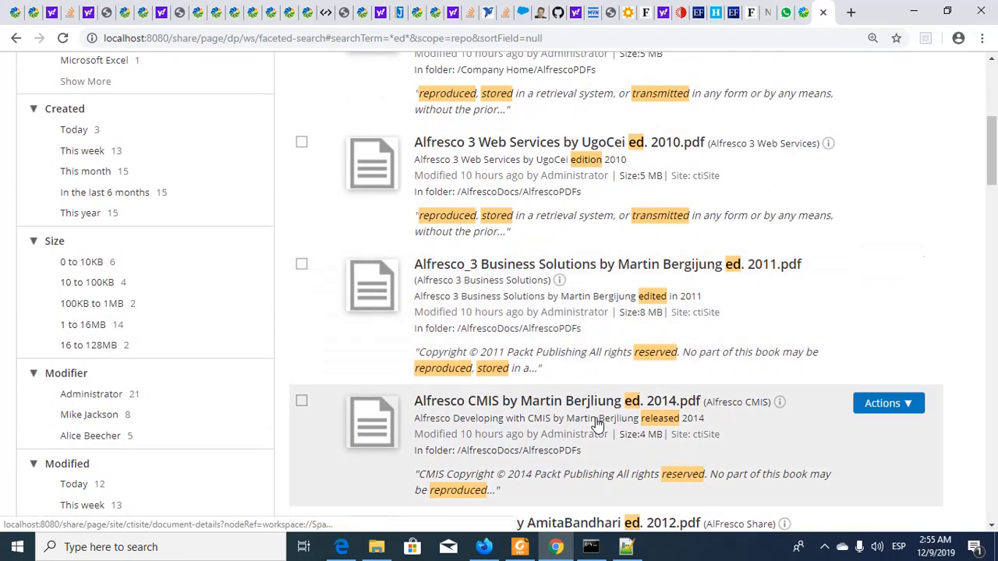
pyautogui.scroll(-1, 596, 421)
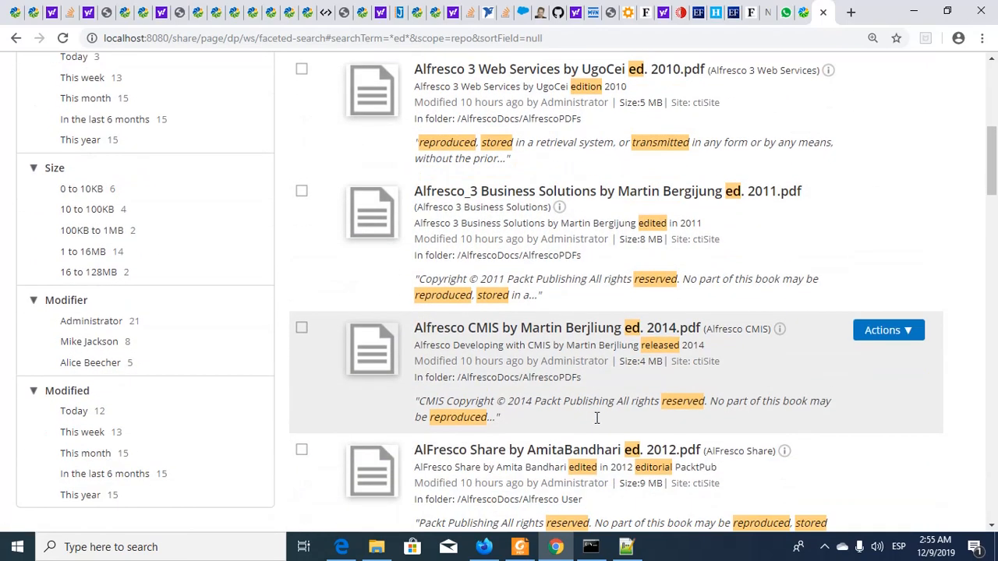
pyautogui.scroll(-1, 596, 418)
pyautogui.scroll(-1, 596, 421)
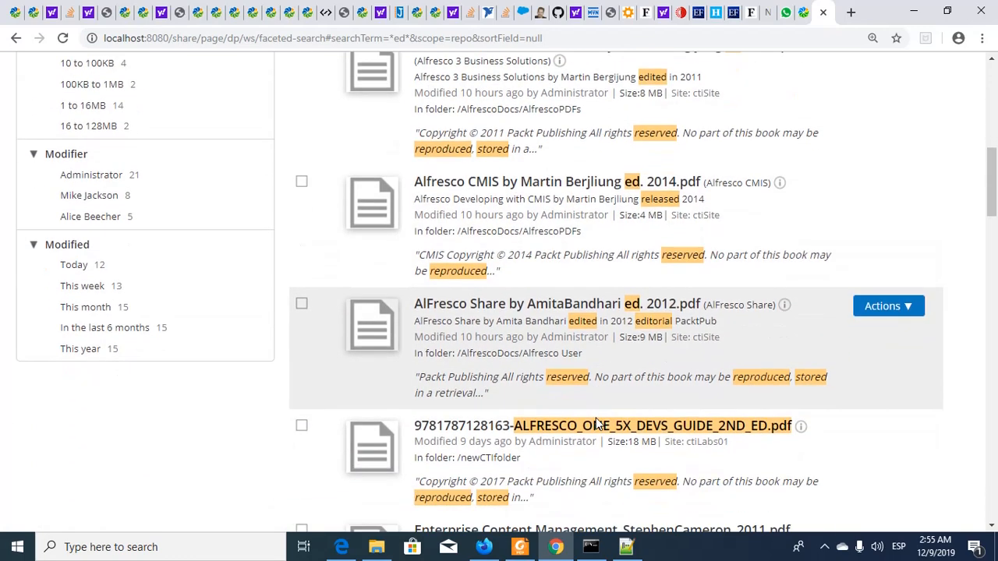
pyautogui.scroll(-2, 596, 421)
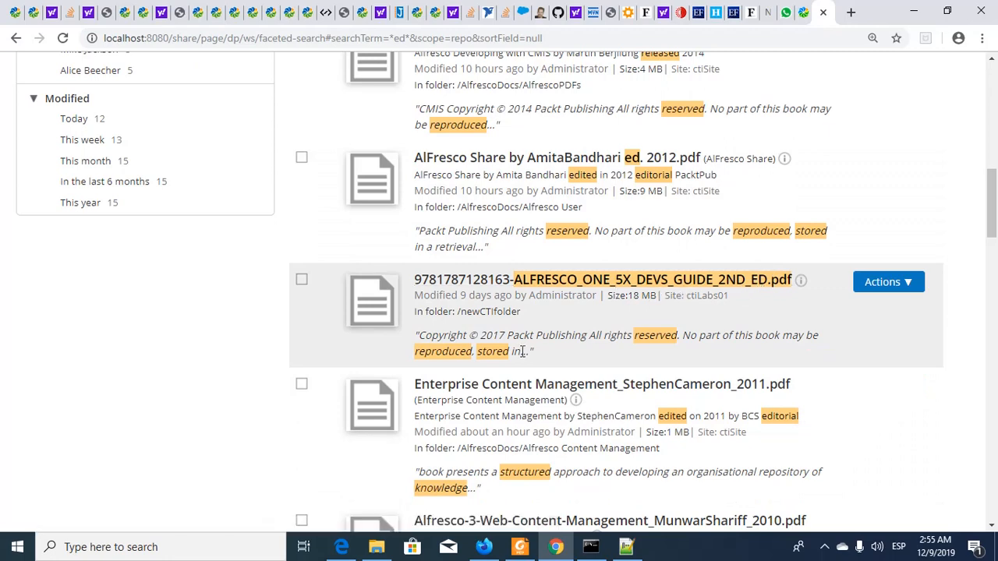
pyautogui.scroll(-1, 642, 381)
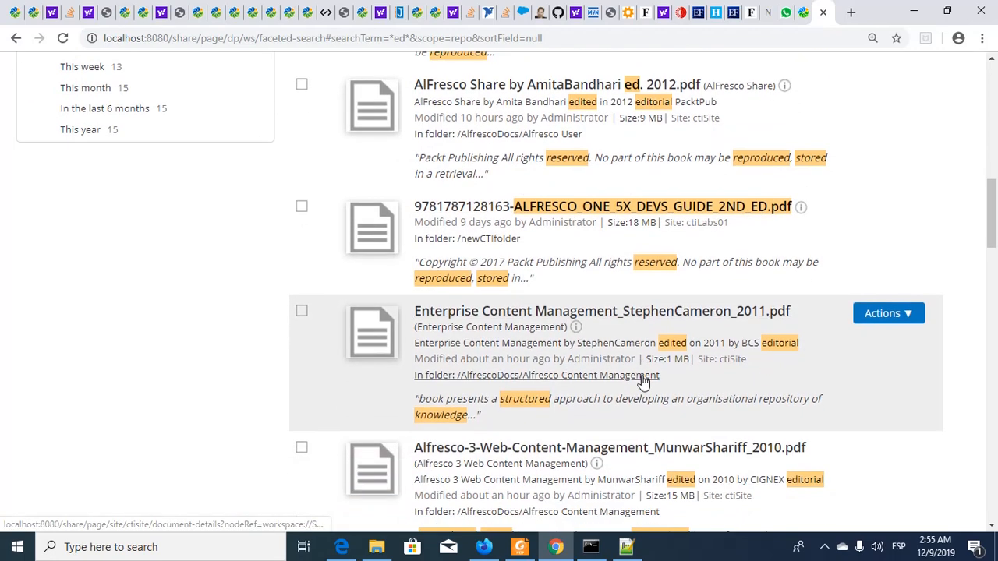
pyautogui.scroll(-1, 642, 381)
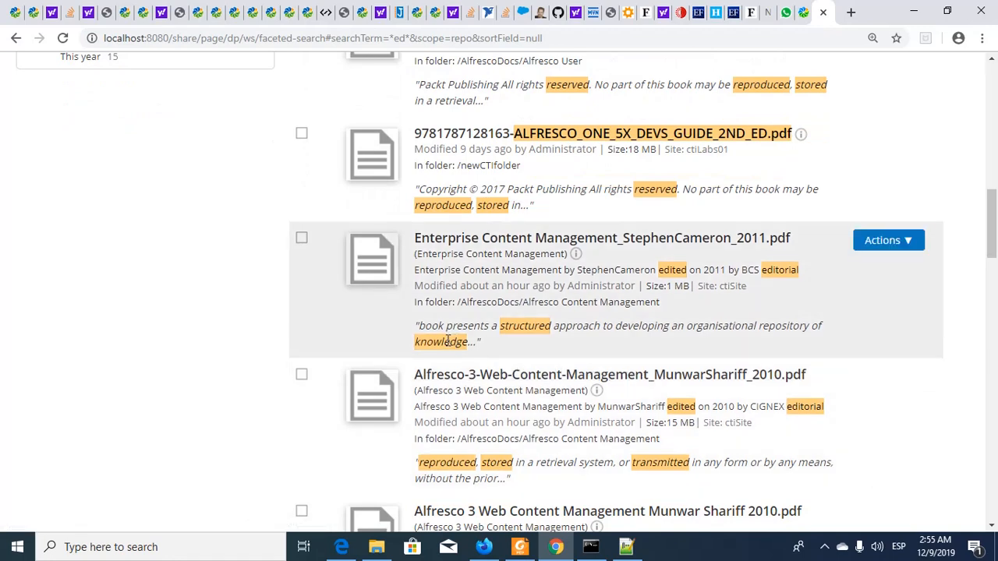
pyautogui.scroll(-3, 614, 366)
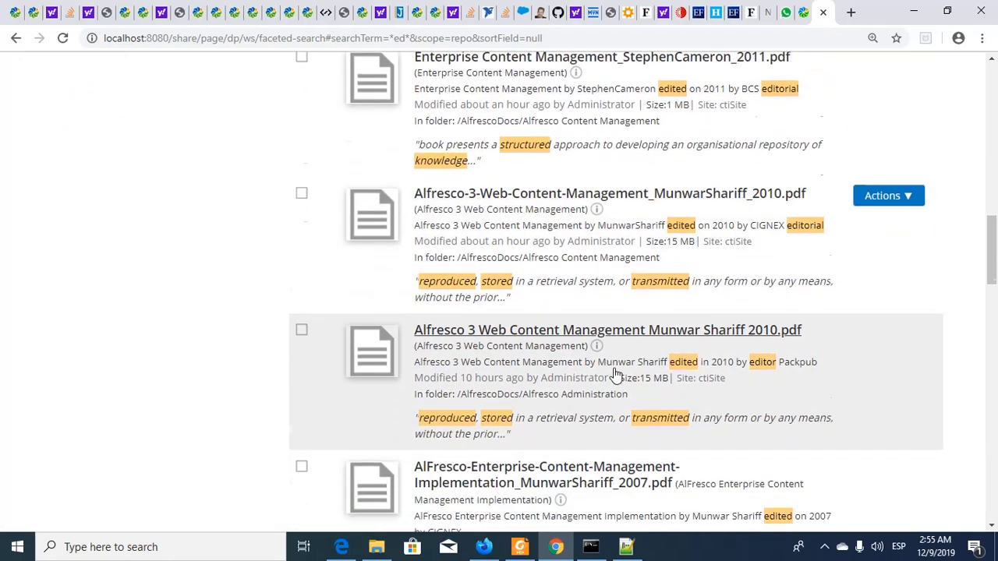
pyautogui.scroll(3, 614, 375)
pyautogui.scroll(10, 614, 374)
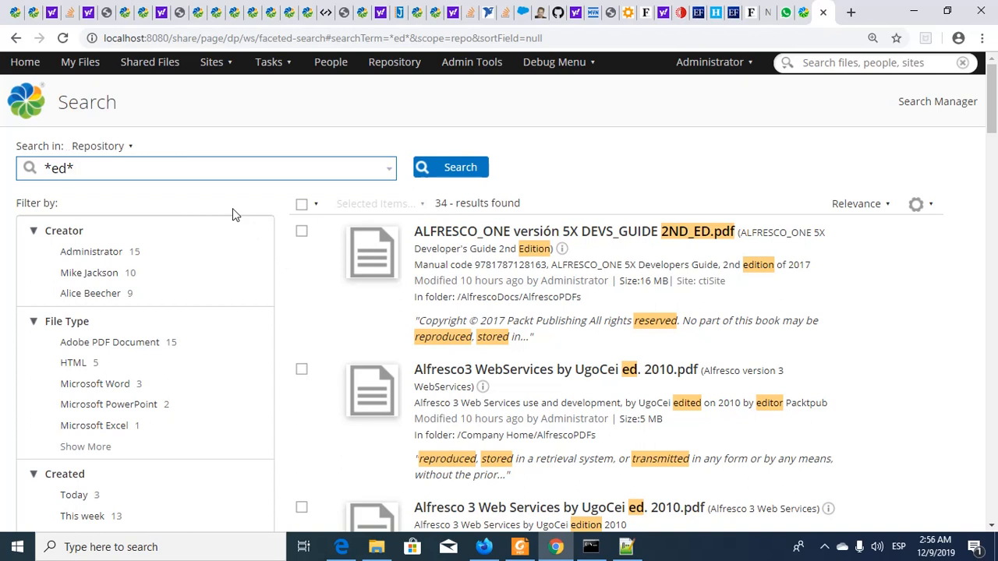
# Step: Copy the multi-word example Alfresco Enterprise from the Notepad++ notes and search the Alfresco Share repository for it
pyautogui.hotkey('alt', 'Tab')
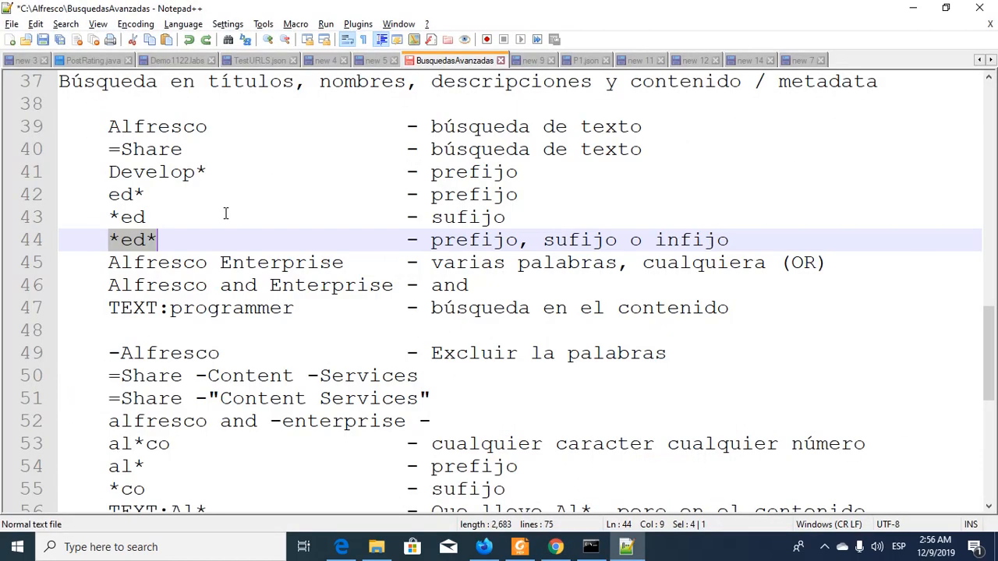
pyautogui.click(109, 263)
pyautogui.moveTo(110, 264); pyautogui.dragTo(345, 264)
pyautogui.hotkey('ctrl', 'c')
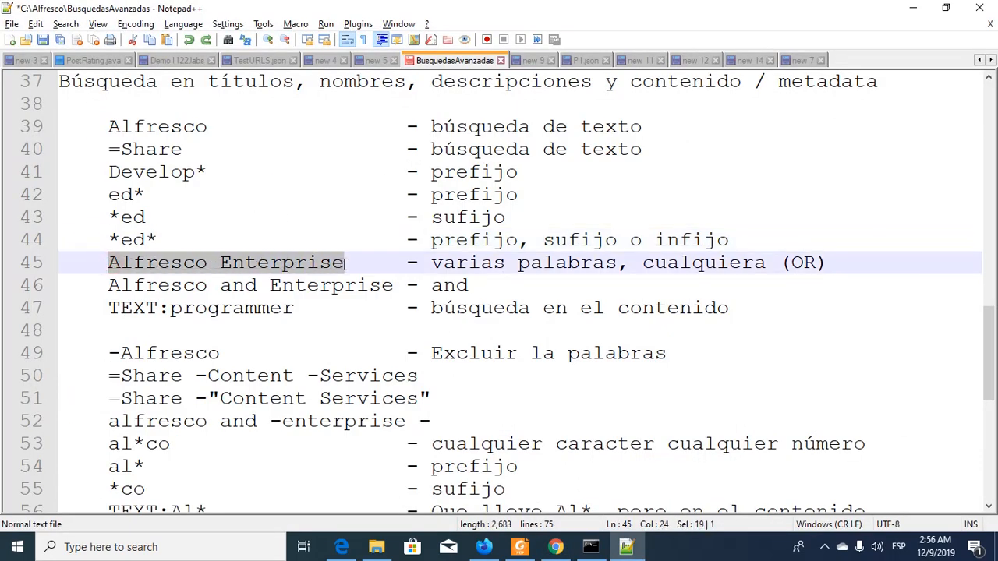
pyautogui.hotkey('alt', 'Tab')
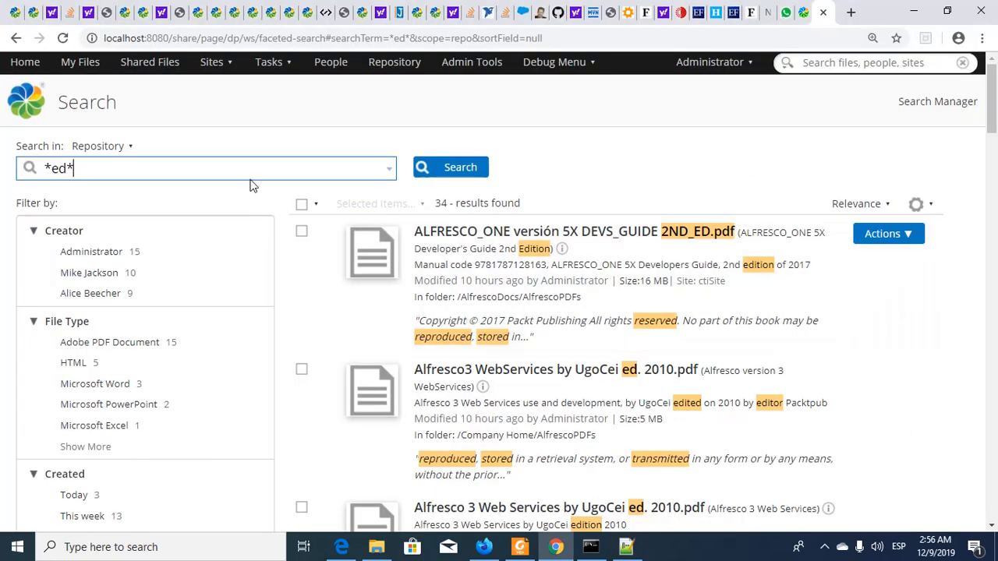
pyautogui.moveTo(159, 166); pyautogui.dragTo(34, 167)
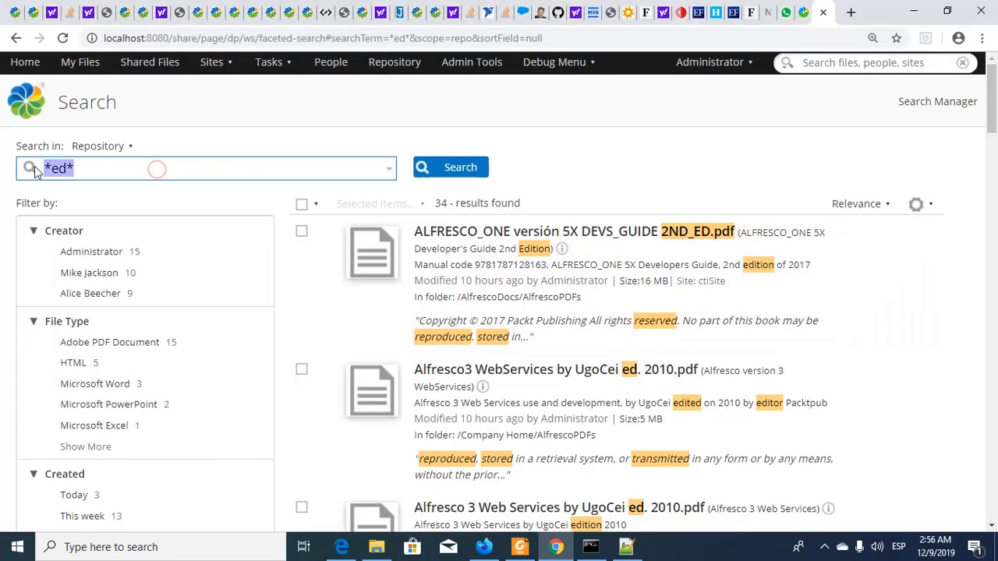
pyautogui.hotkey('ctrl', 'v')
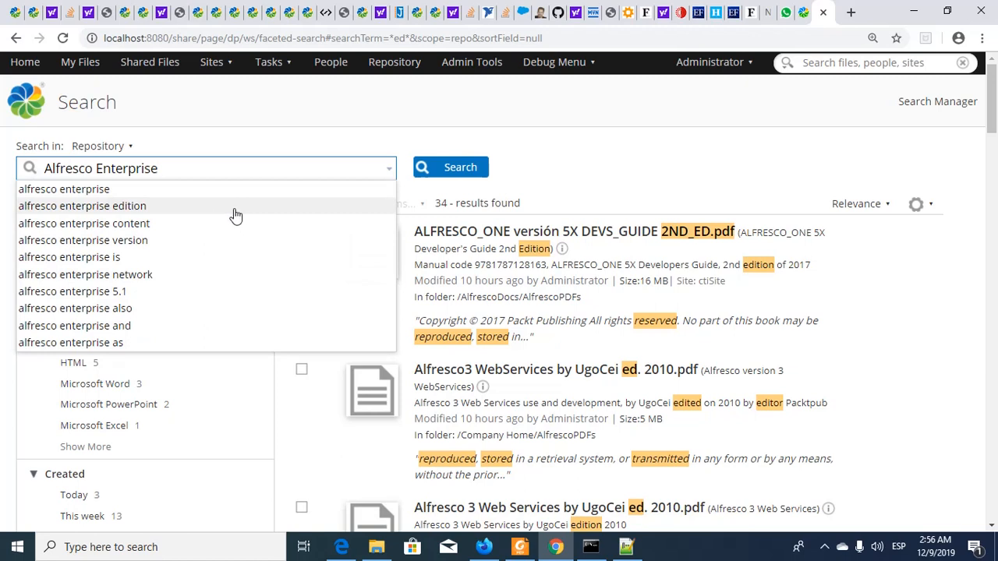
pyautogui.click(456, 168)
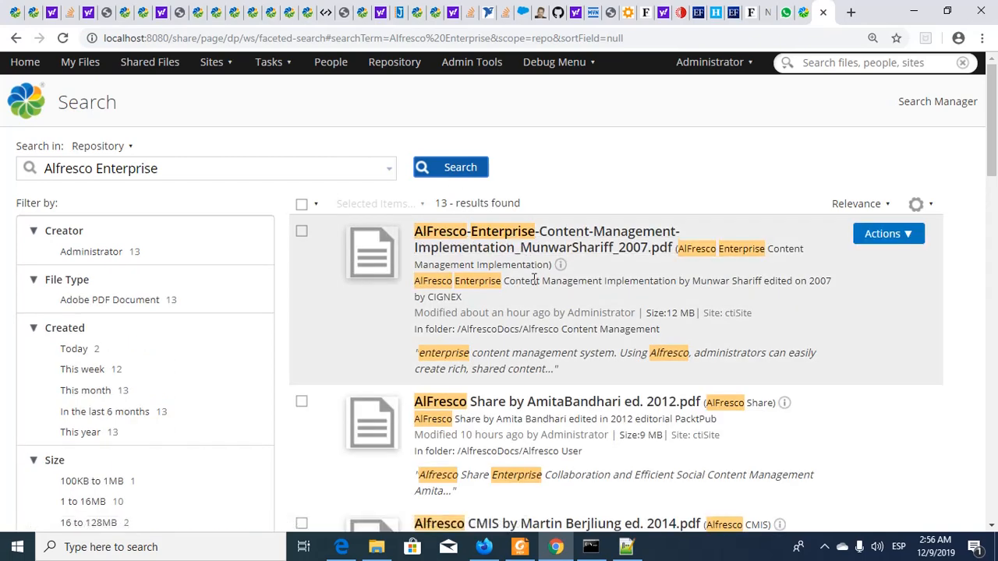
# Step: Examine the Alfresco Enterprise results, checking which documents match either or both words in their names, titles and excerpts
pyautogui.scroll(-1, 670, 210)
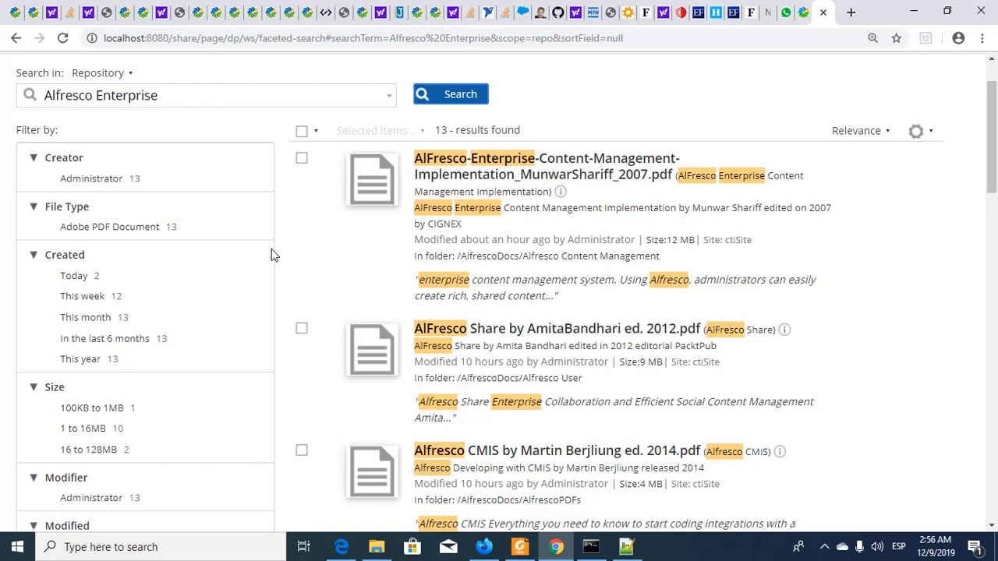
pyautogui.scroll(-2, 271, 249)
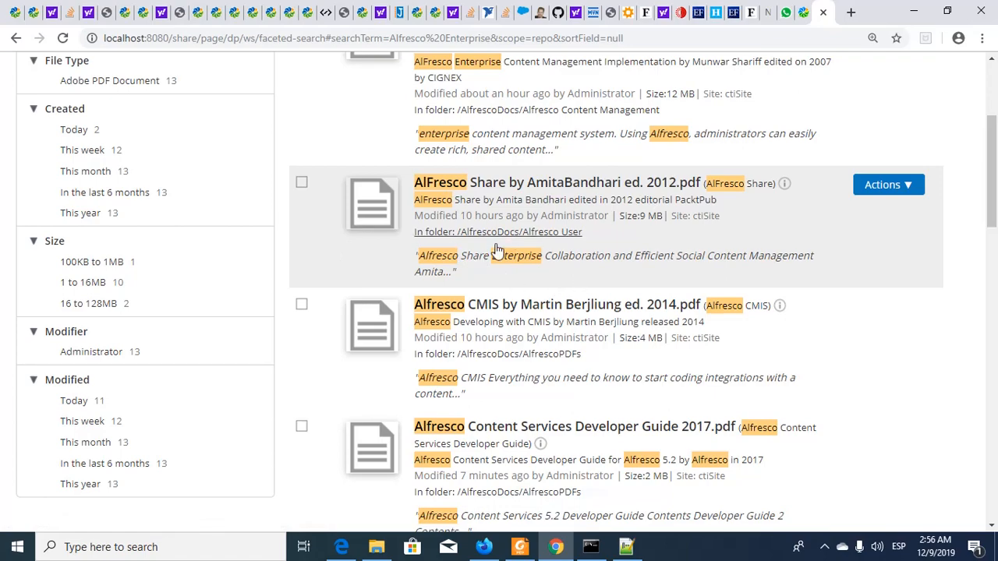
pyautogui.scroll(-1, 543, 298)
pyautogui.scroll(-7, 543, 299)
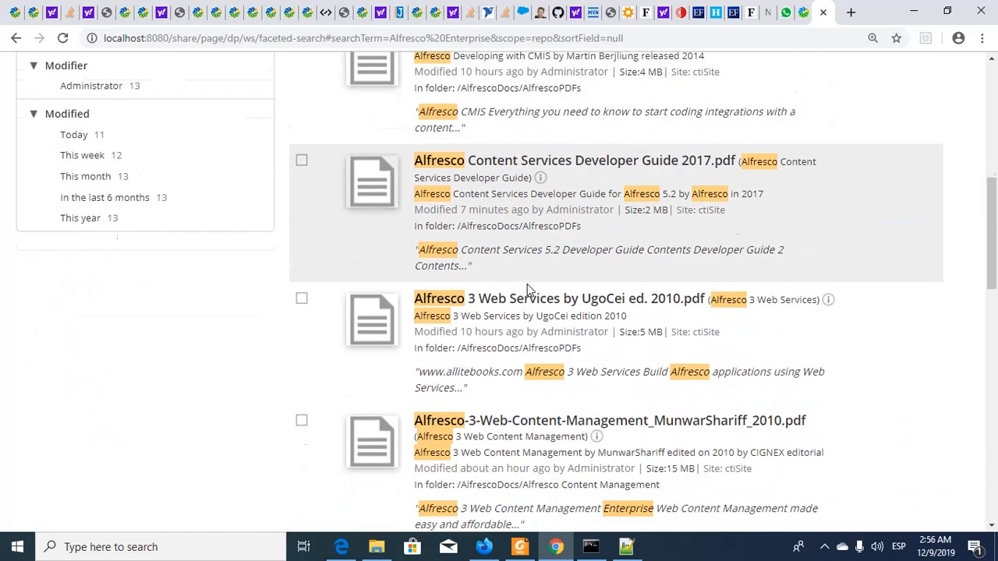
pyautogui.scroll(-5, 557, 285)
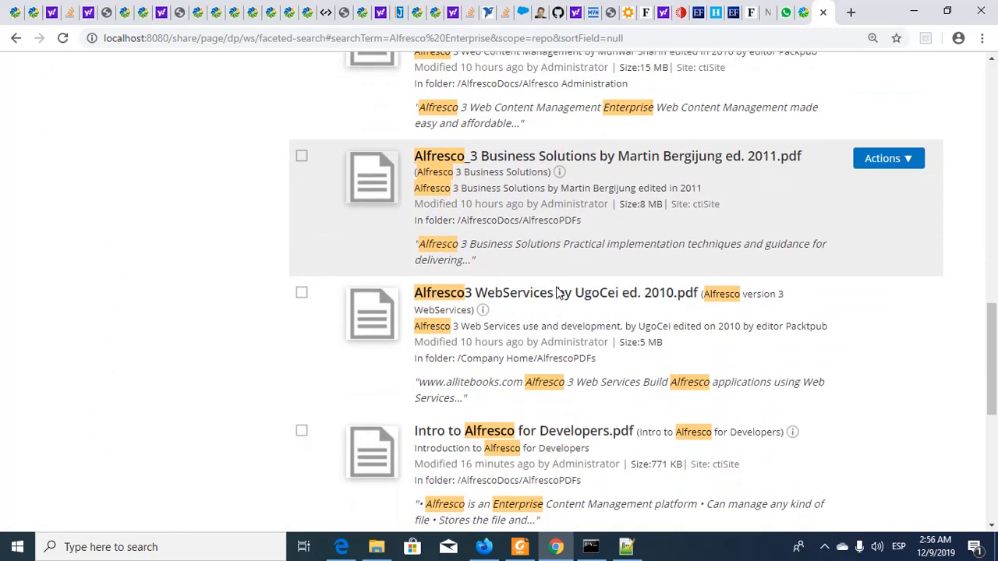
pyautogui.scroll(-3, 563, 350)
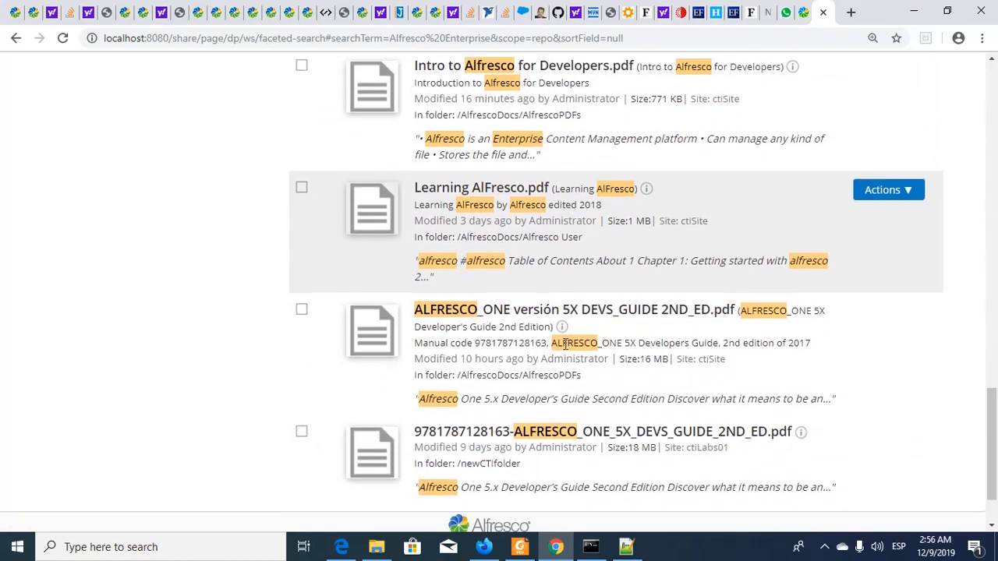
pyautogui.scroll(15, 561, 374)
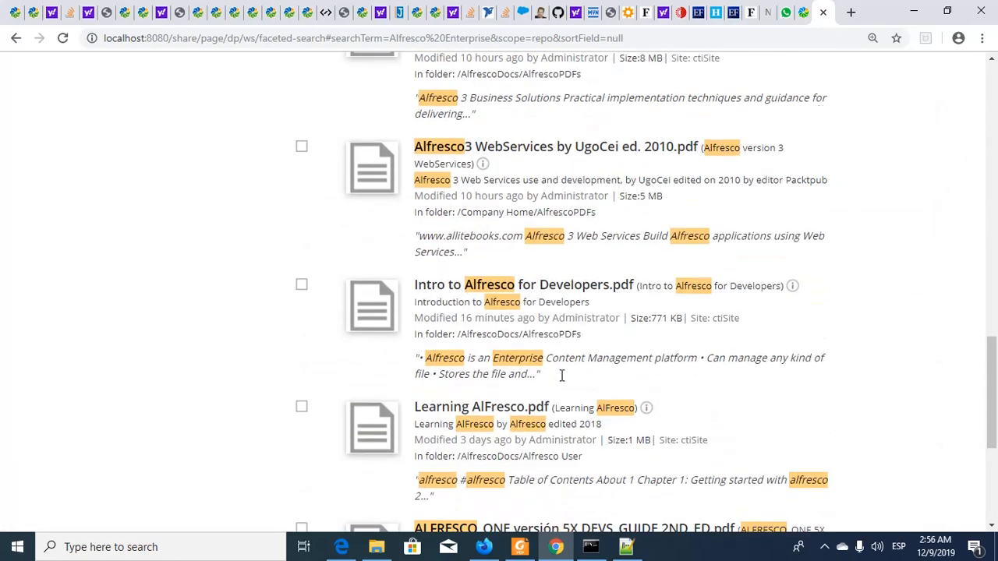
pyautogui.scroll(2, 561, 376)
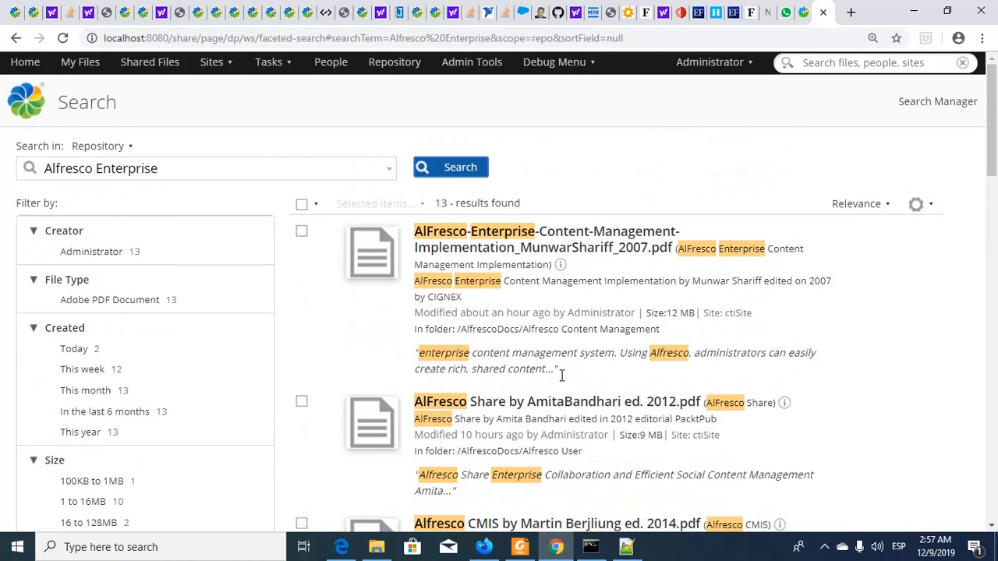
# Step: Enclose the search term in quotes, search for the phrase "Alfresco Enterprise", and look through the matching documents
pyautogui.click(207, 171)
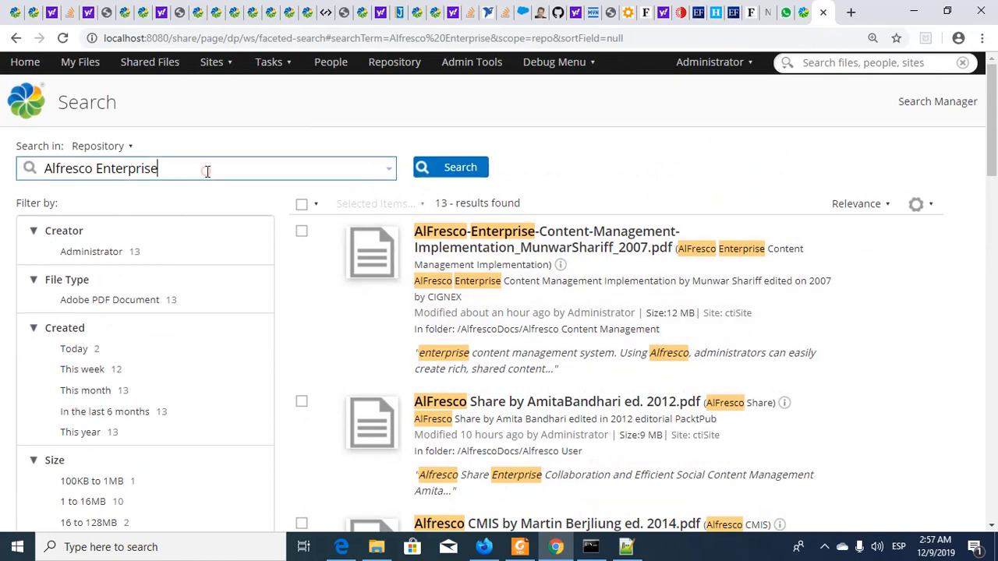
pyautogui.hotkey('ctrl', 'Left')
pyautogui.hotkey('ctrl', 'Left')
pyautogui.write('"')
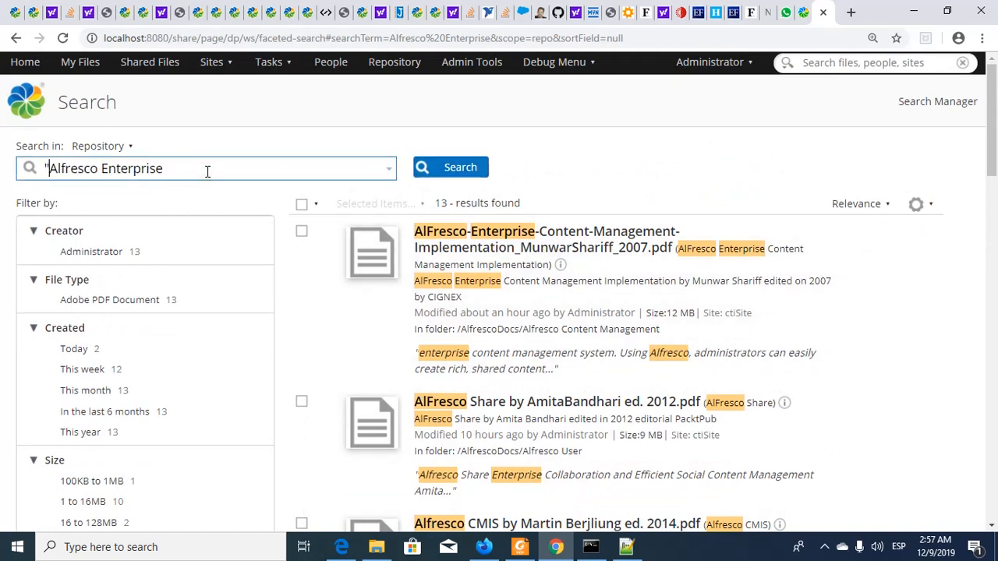
pyautogui.hotkey('ctrl', 'Right')
pyautogui.hotkey('ctrl', 'Right')
pyautogui.click(450, 169)
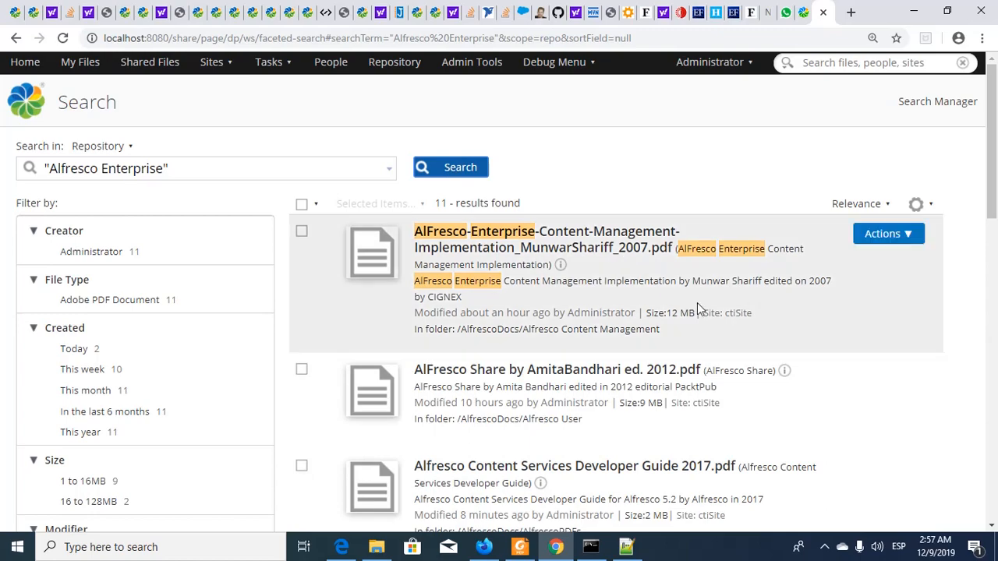
pyautogui.scroll(-2, 697, 308)
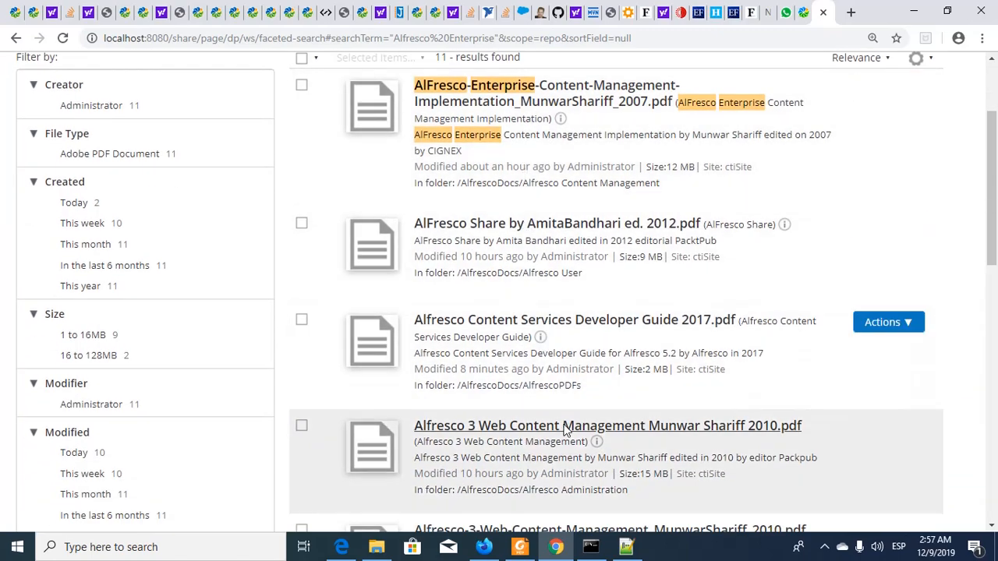
pyautogui.scroll(-2, 576, 468)
pyautogui.scroll(-2, 581, 499)
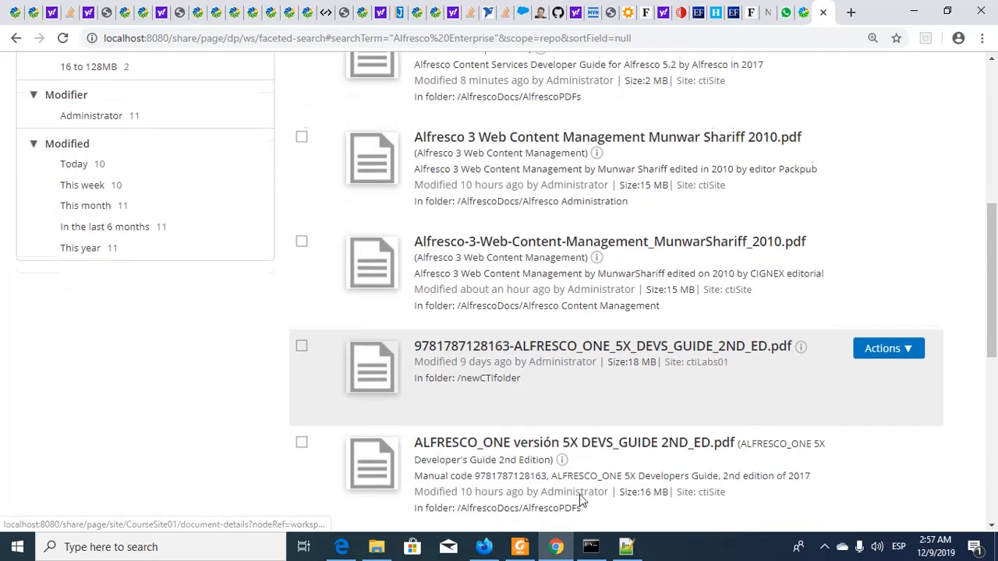
pyautogui.scroll(4, 578, 494)
pyautogui.scroll(2, 579, 492)
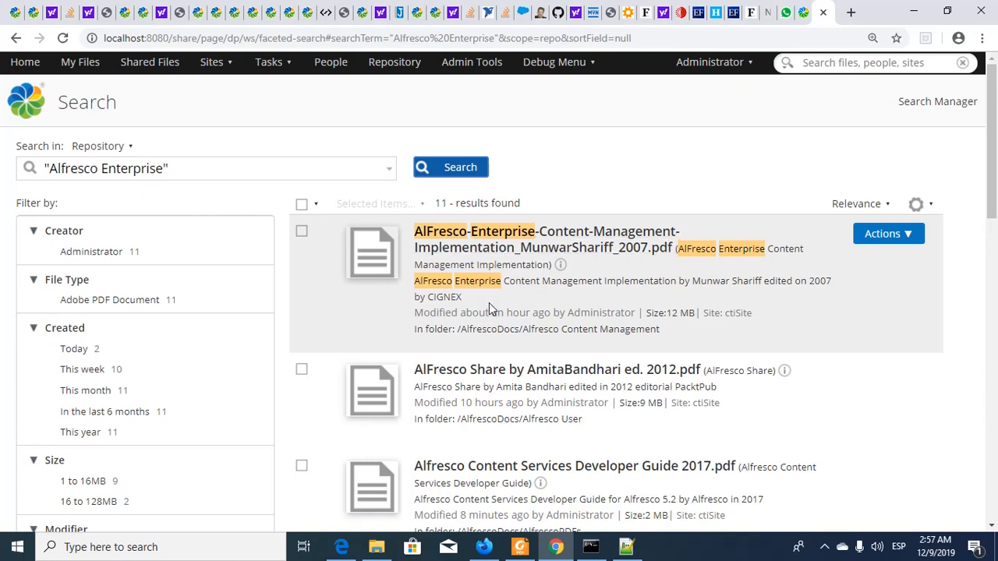
# Step: Switch to the Notepad++ notes and change the operator in the line 46 example to uppercase AND
pyautogui.hotkey('alt', 'Tab')
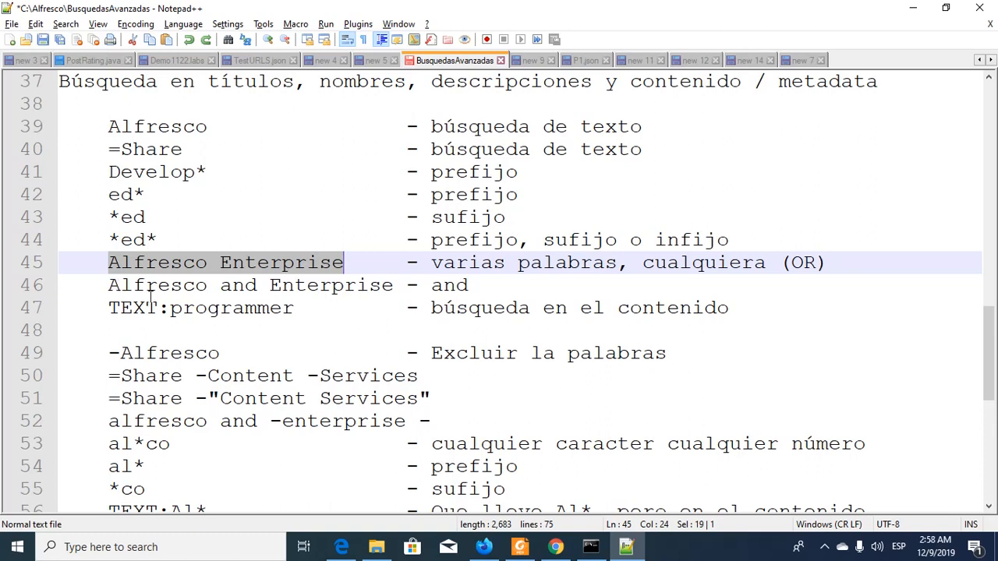
pyautogui.doubleClick(239, 286)
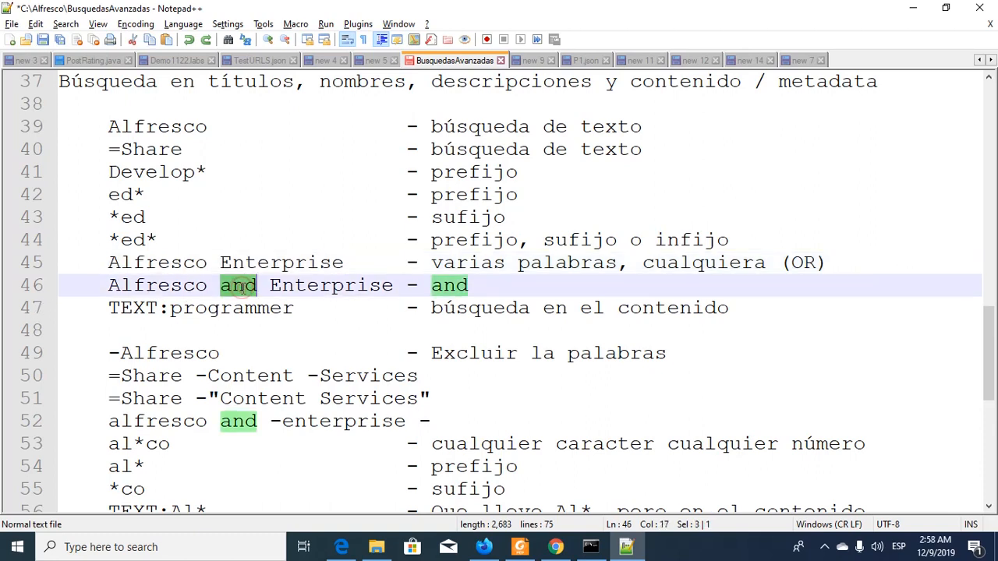
pyautogui.write('AND')
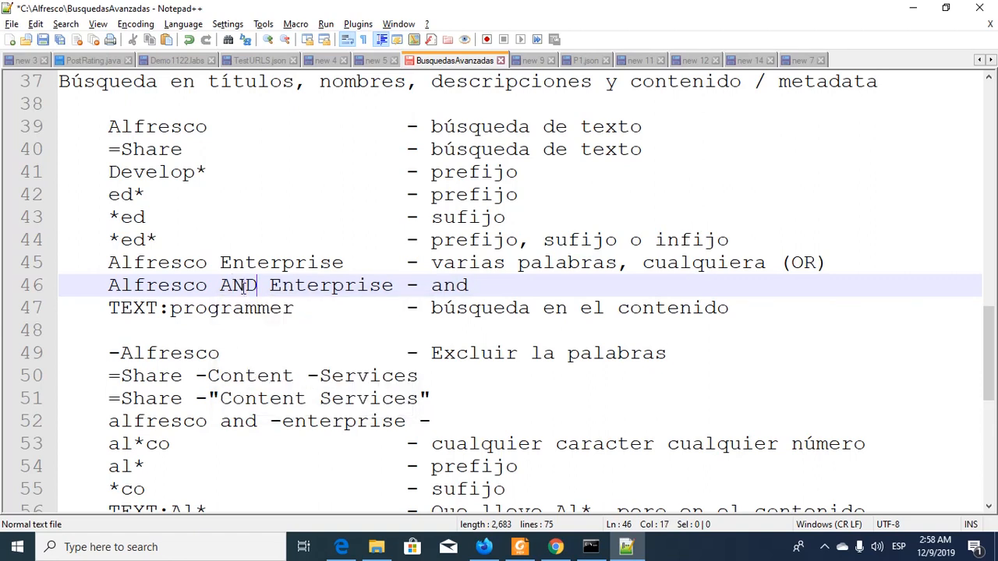
# Step: Copy the expression Alfresco AND Enterprise from line 46 of the notes
pyautogui.hotkey('ctrl', 'Left')
pyautogui.hotkey('ctrl', 'Left')
pyautogui.hotkey('ctrl', 'Left')
pyautogui.hotkey('ctrl', 'Right')
pyautogui.hotkey('ctrl', 'shift', 'Right')
pyautogui.hotkey('ctrl', 'shift', 'Right')
pyautogui.hotkey('ctrl', 'shift', 'Right')
pyautogui.hotkey('ctrl', 'c')
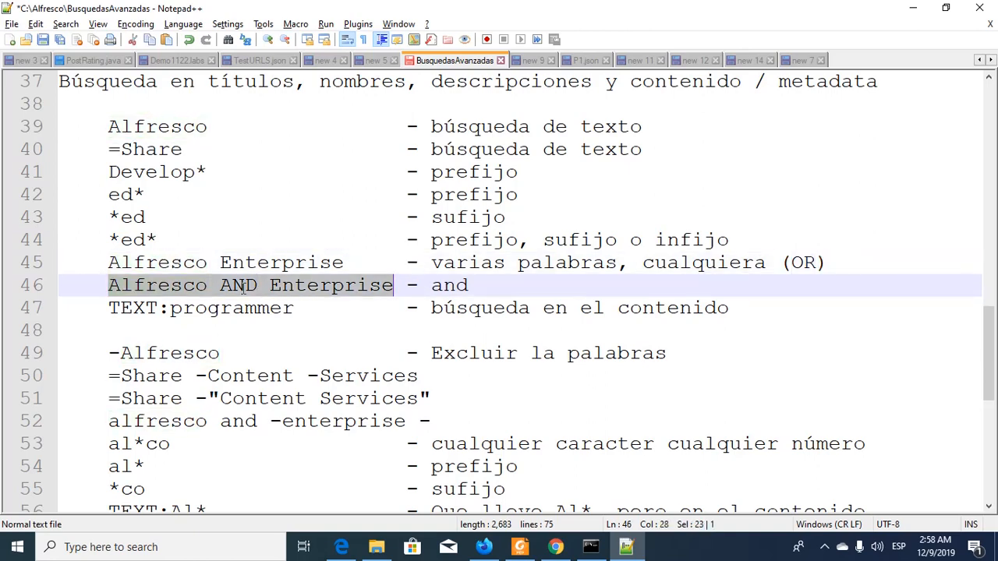
# Step: Switch to Alfresco Share in Chrome and search the repository for Alfresco AND Enterprise using the copied expression
pyautogui.hotkey('alt', 'Tab')
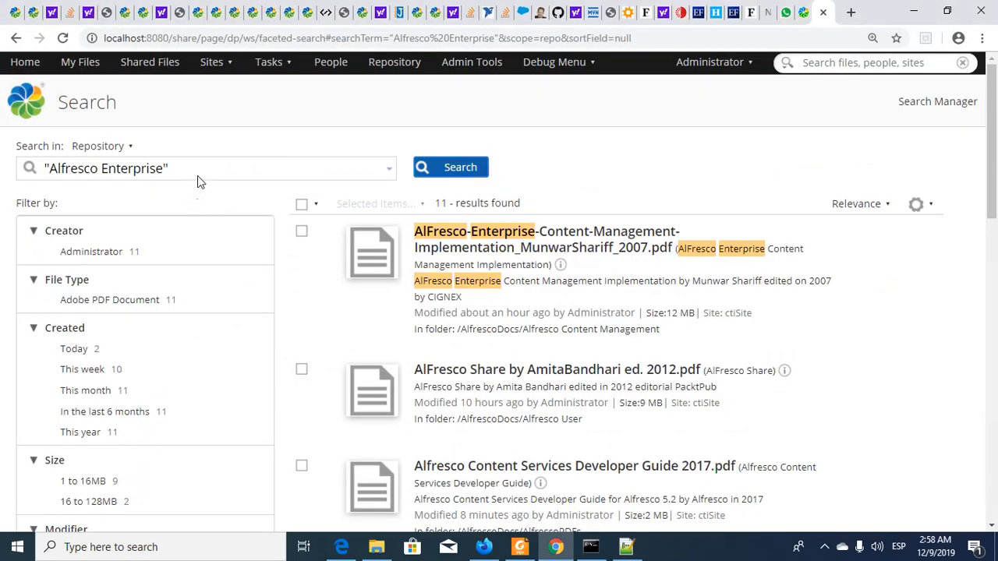
pyautogui.click(179, 162)
pyautogui.hotkey('ctrl', 'a')
pyautogui.hotkey('ctrl', 'v')
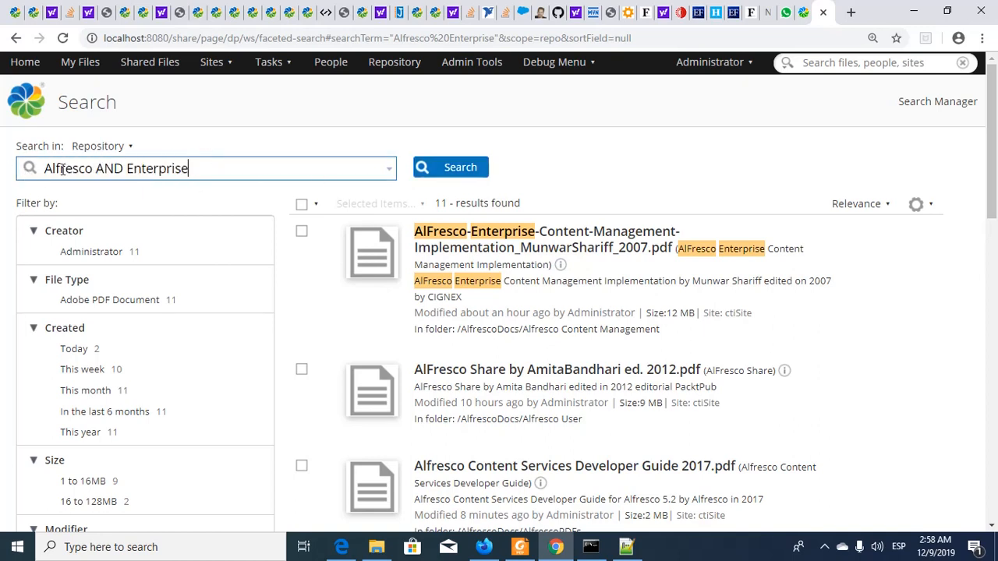
pyautogui.click(451, 175)
pyautogui.click(450, 175)
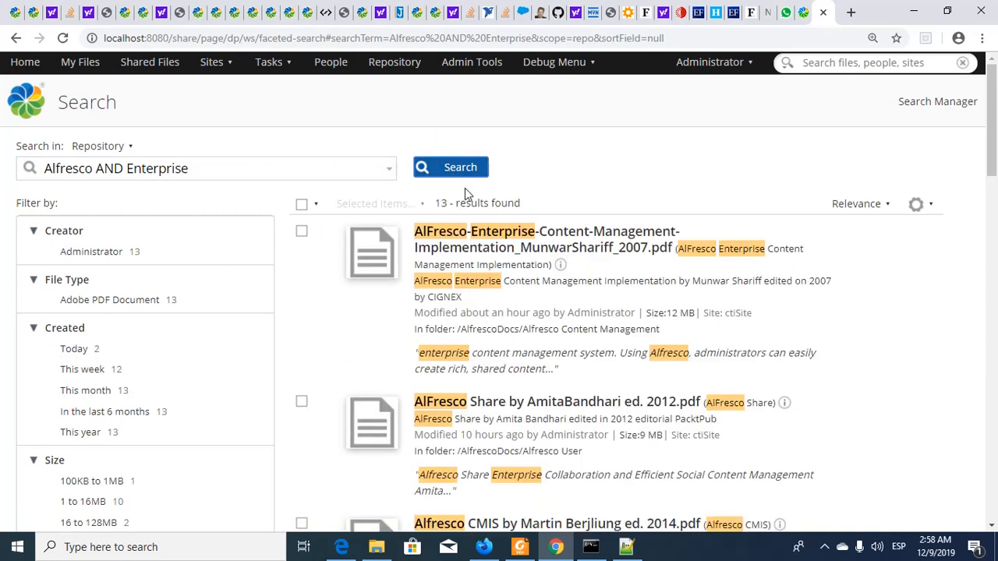
# Step: Examine the Alfresco AND Enterprise results, checking where each word matches in the documents' names, titles, descriptions and excerpts
pyautogui.scroll(-1, 578, 313)
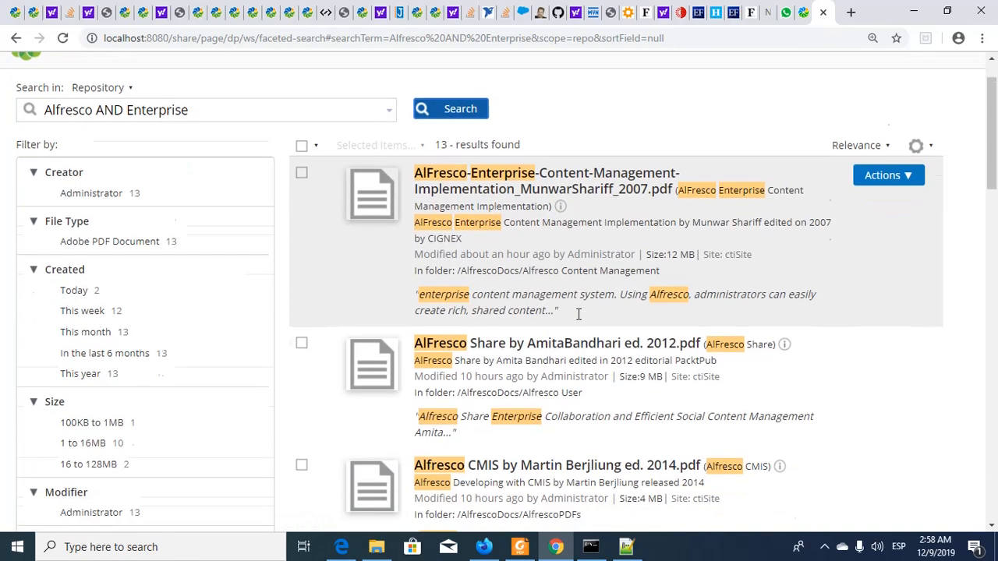
pyautogui.scroll(-1, 579, 313)
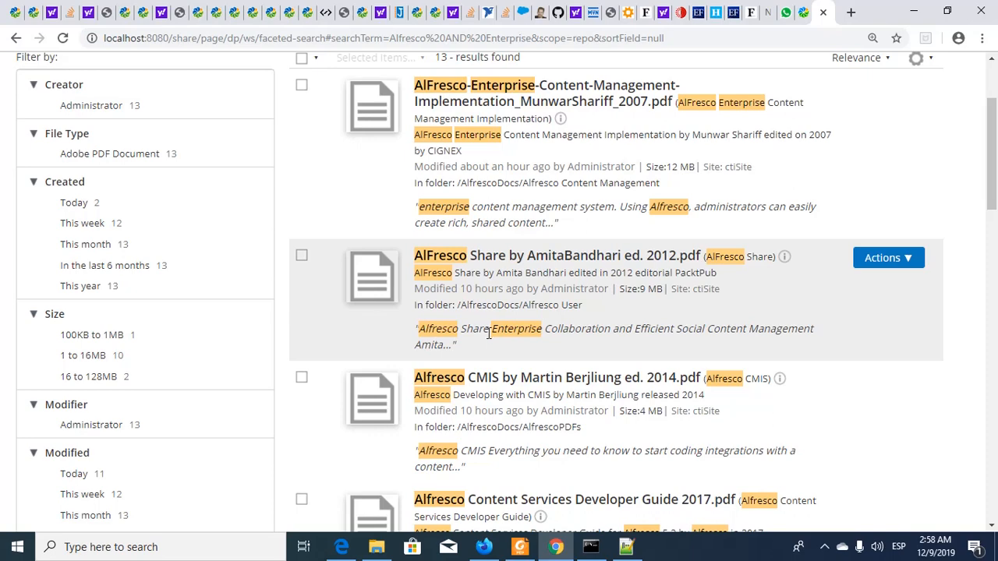
pyautogui.scroll(-2, 489, 333)
pyautogui.scroll(-1, 489, 336)
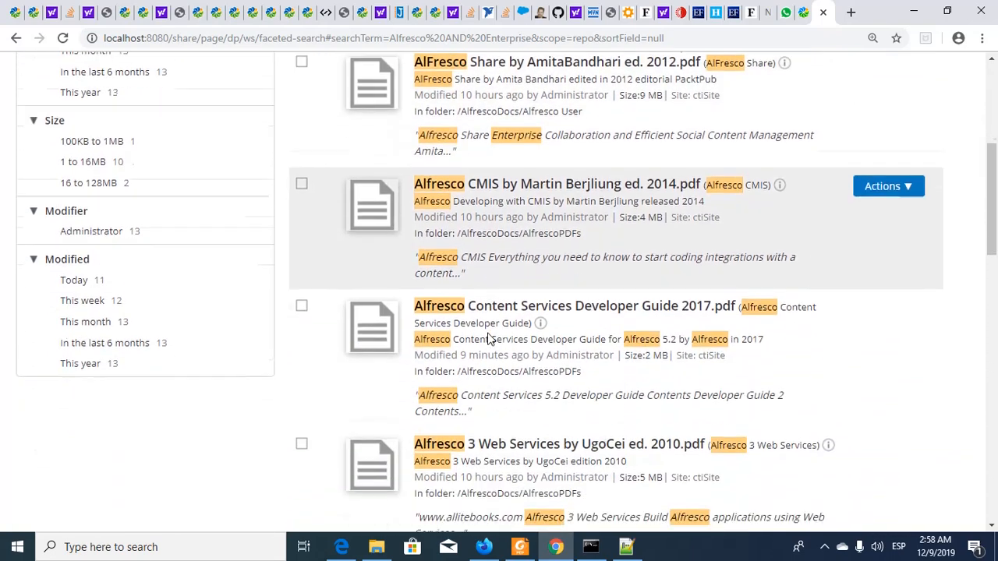
pyautogui.scroll(-4, 488, 335)
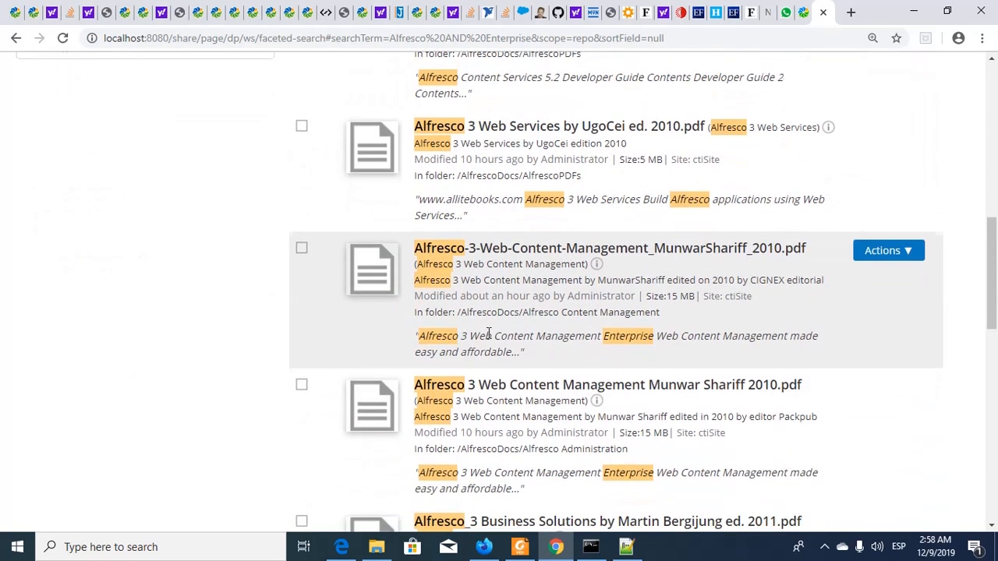
pyautogui.scroll(-1, 489, 333)
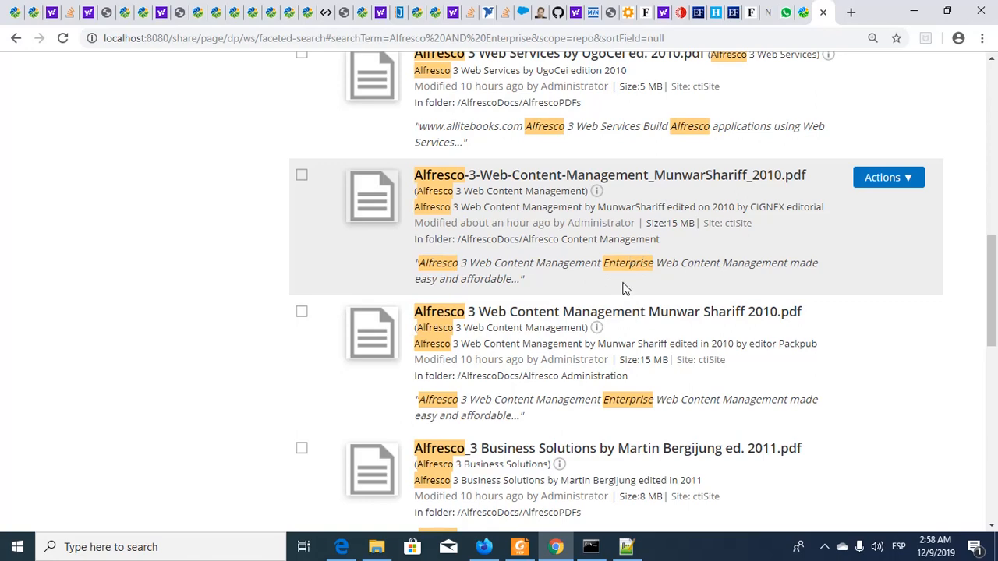
pyautogui.scroll(-1, 595, 304)
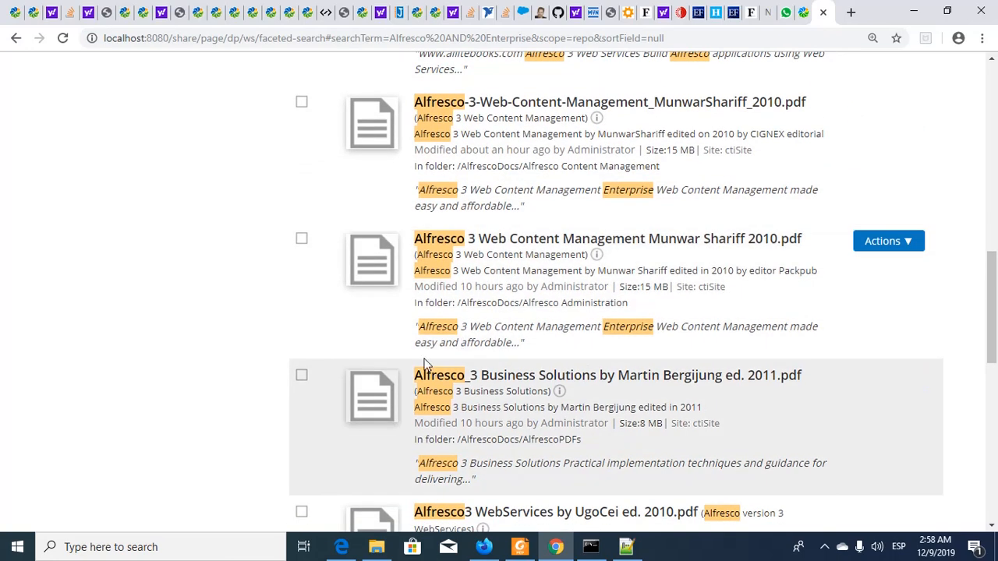
pyautogui.scroll(10, 731, 301)
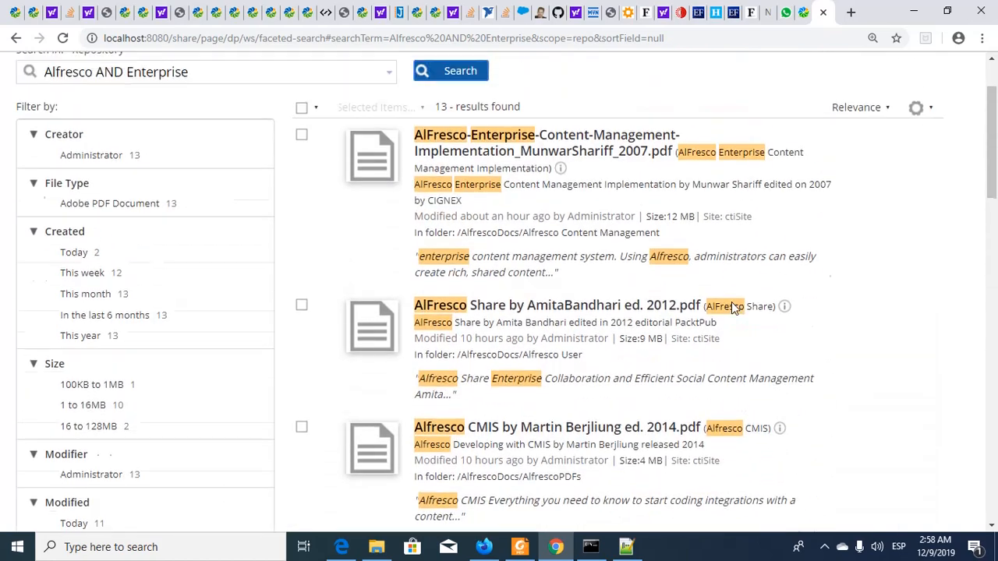
# Step: Switch to the Notepad++ notes and copy the content search expression TEXT:programmer from line 47
pyautogui.hotkey('alt', 'Tab')
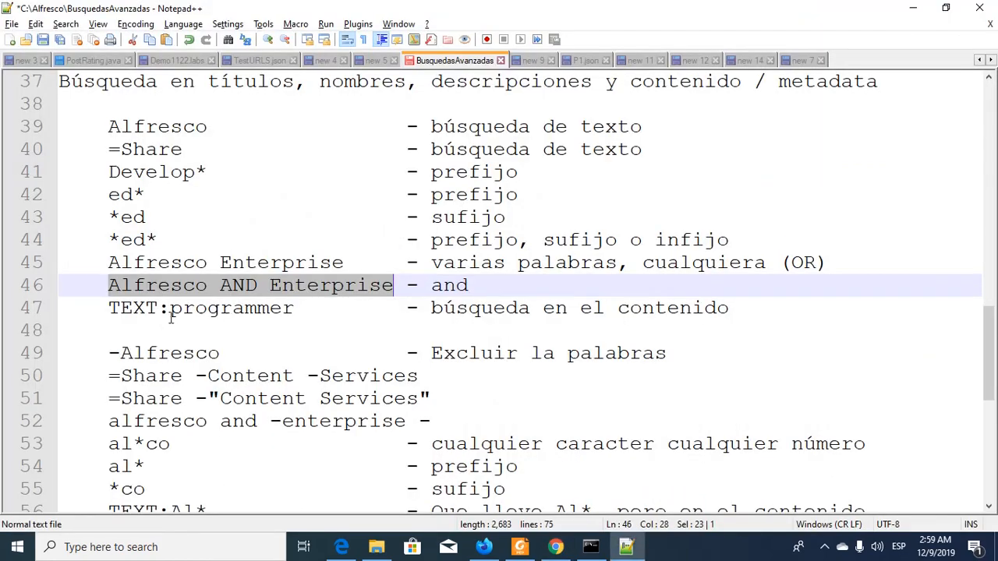
pyautogui.moveTo(109, 308); pyautogui.dragTo(297, 310)
pyautogui.hotkey('ctrl', 'c')
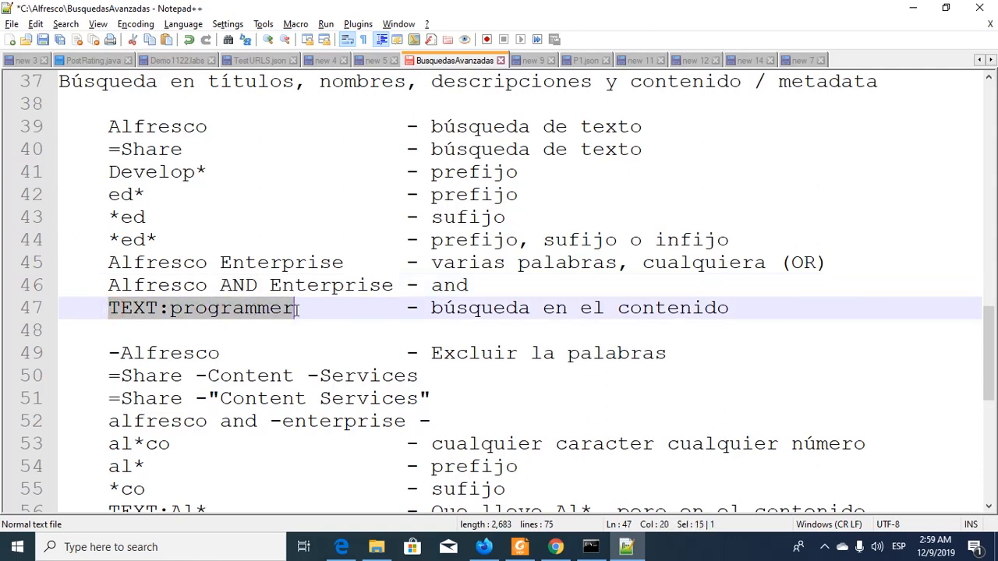
# Step: In Alfresco Share, replace the search term with TEXT:programmer, run the repository search and look through the matching documents
pyautogui.hotkey('alt', 'Tab')
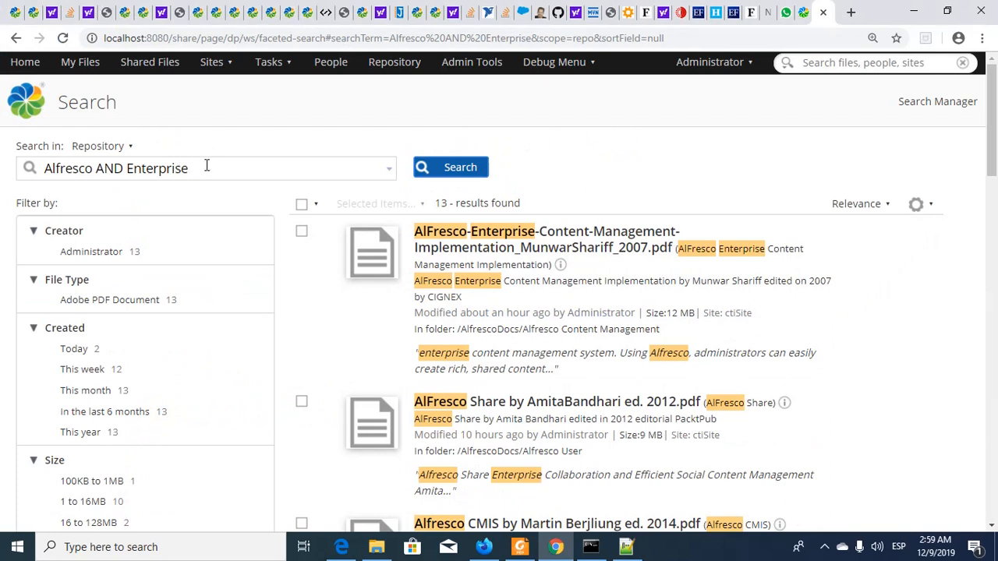
pyautogui.moveTo(205, 165); pyautogui.dragTo(40, 170)
pyautogui.hotkey('ctrl', 'v')
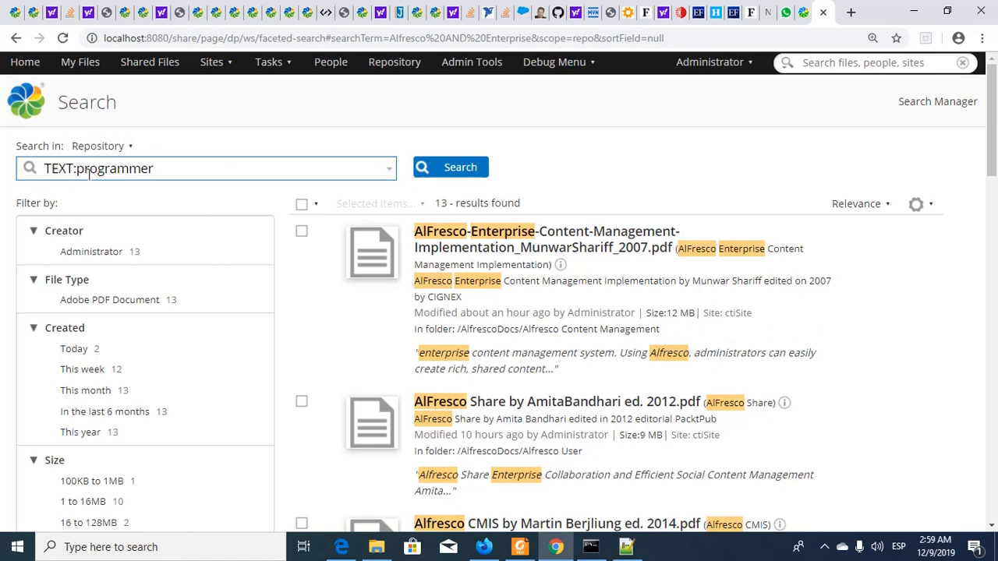
pyautogui.click(457, 170)
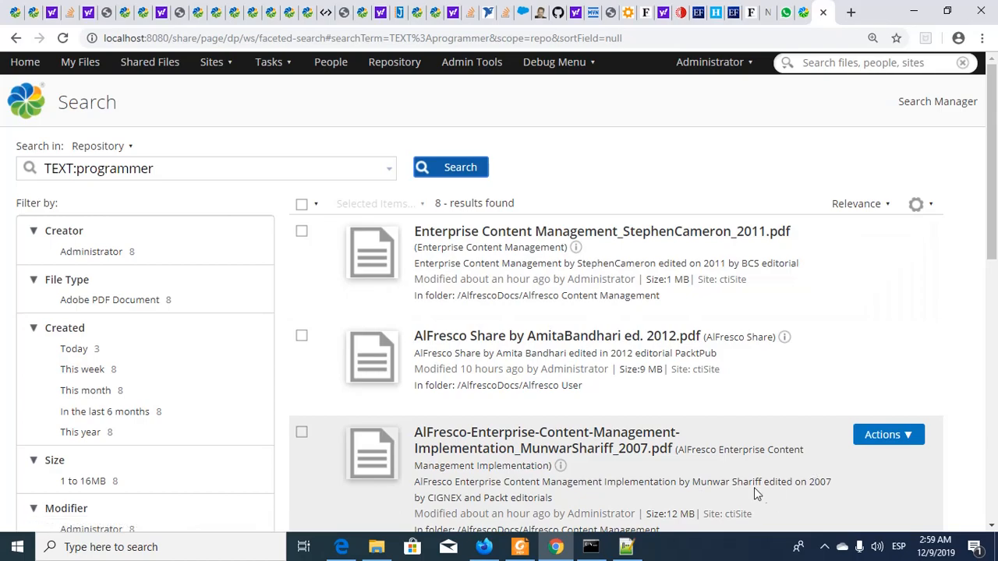
pyautogui.scroll(-3, 753, 483)
pyautogui.scroll(-5, 753, 483)
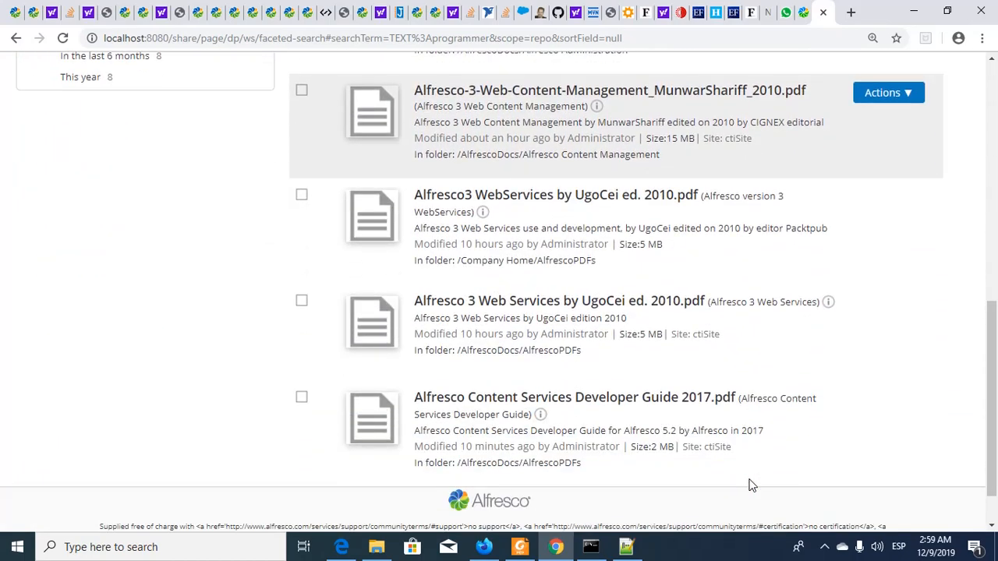
pyautogui.scroll(2, 753, 483)
pyautogui.scroll(5, 750, 484)
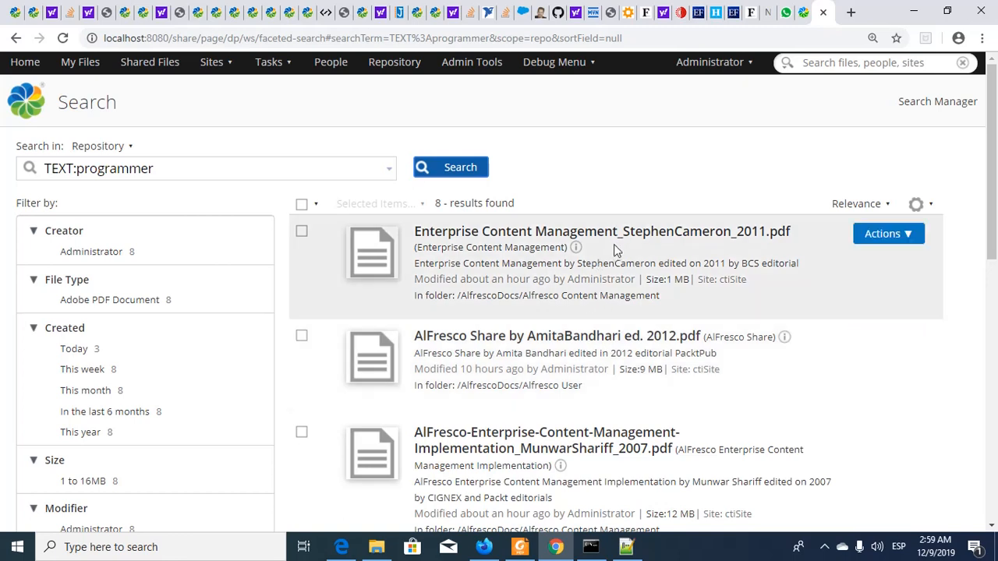
# Step: Open the 2011 Enterprise Content Management PDF from the results and find the word Programmer in its preview
pyautogui.click(602, 233)
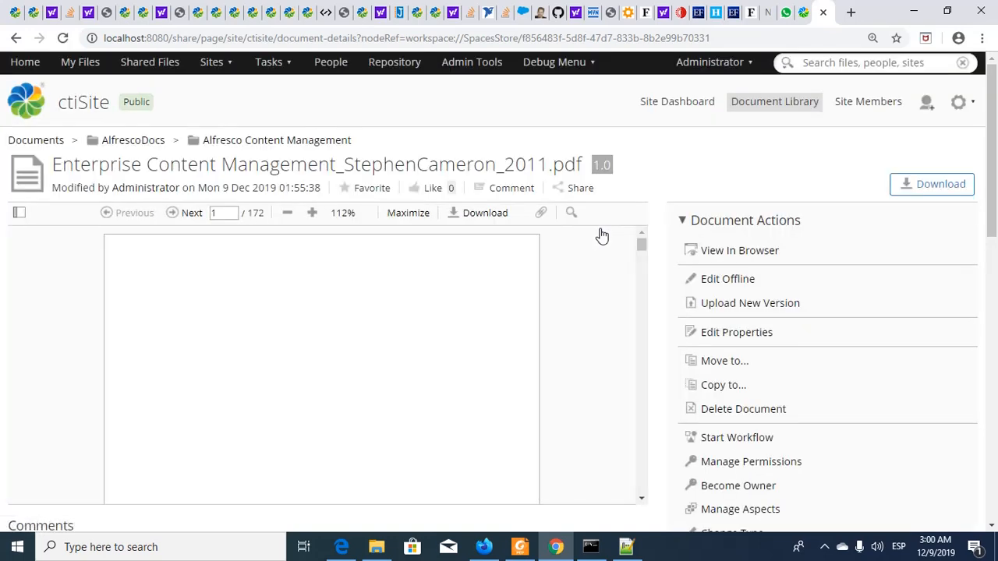
pyautogui.click(571, 212)
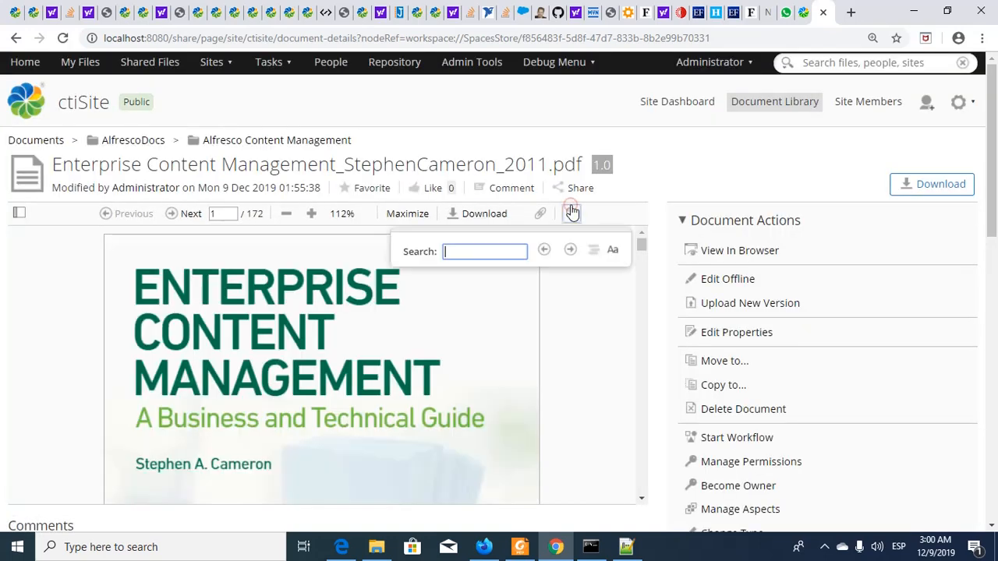
pyautogui.click(507, 249)
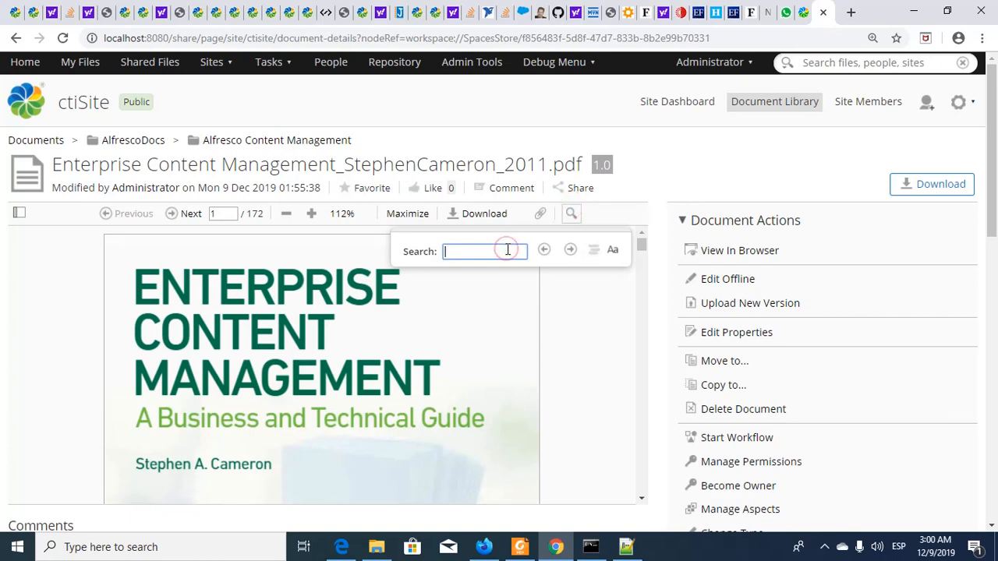
pyautogui.write('Programmer')
pyautogui.click(569, 251)
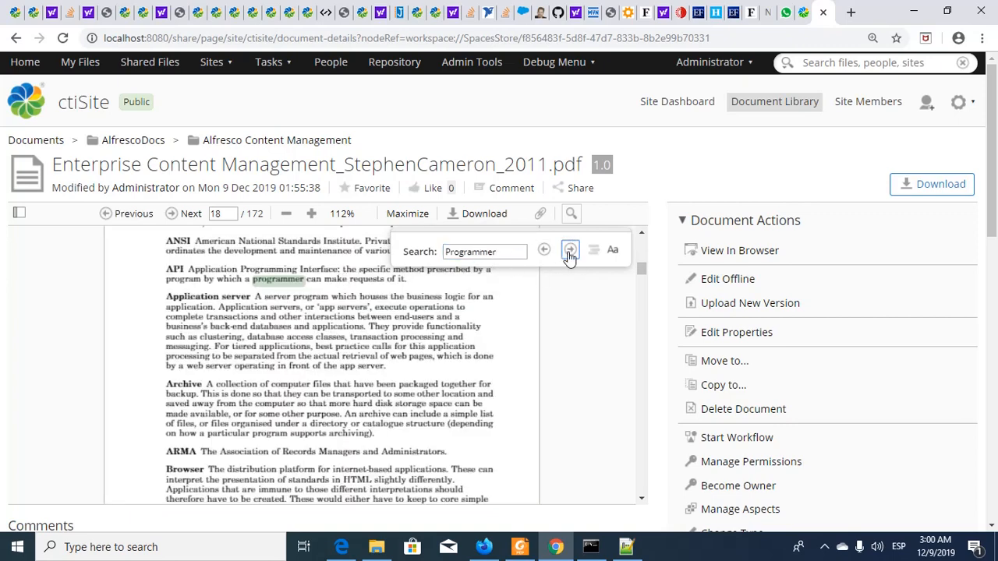
# Step: Step through the further occurrences of Programmer in the Enterprise Content Management PDF
pyautogui.click(569, 250)
pyautogui.click(569, 253)
pyautogui.click(570, 251)
pyautogui.click(570, 252)
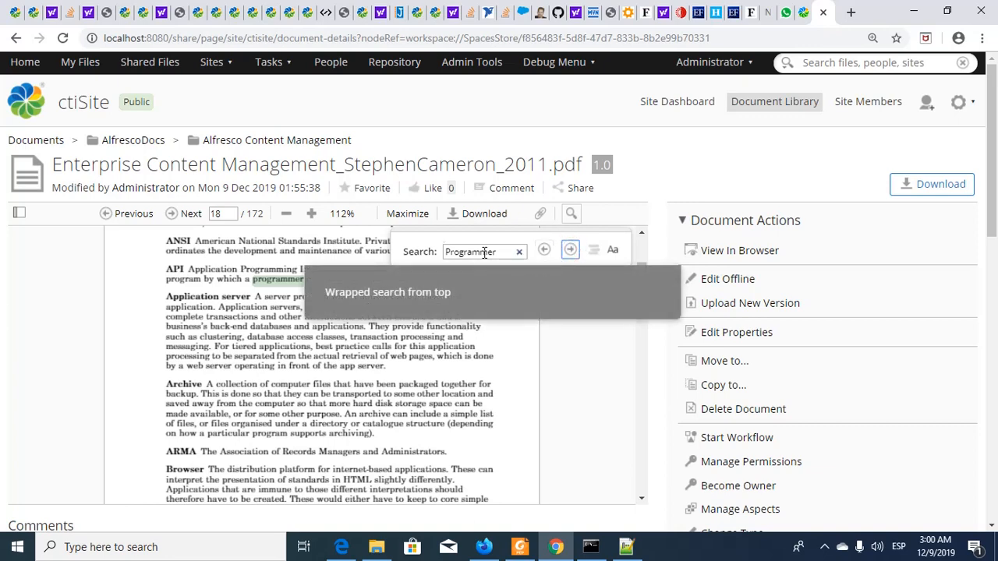
pyautogui.click(44, 252)
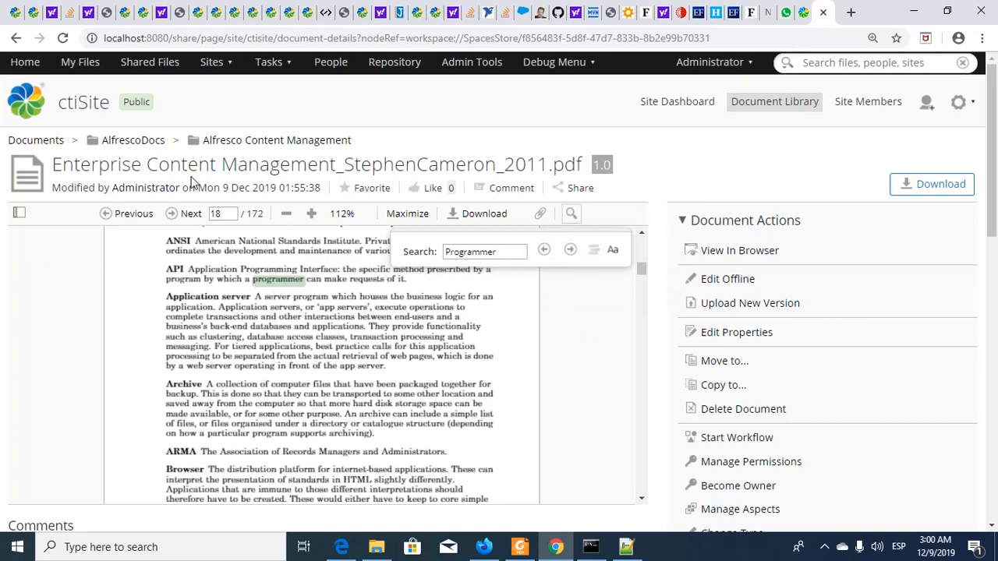
# Step: Return to the search results, open the 2012 AlFresco Share PDF and search its preview for programmer
pyautogui.click(15, 38)
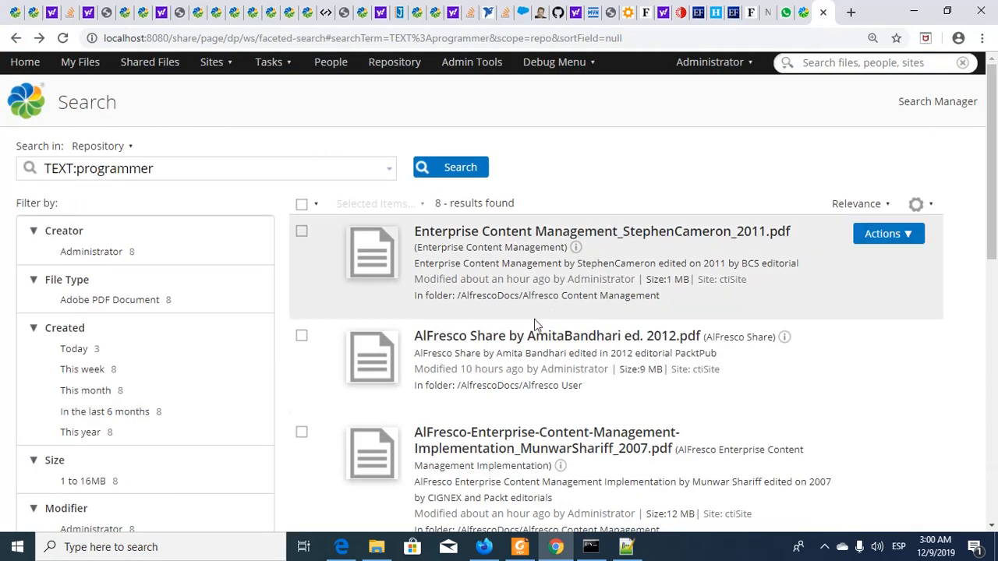
pyautogui.click(521, 335)
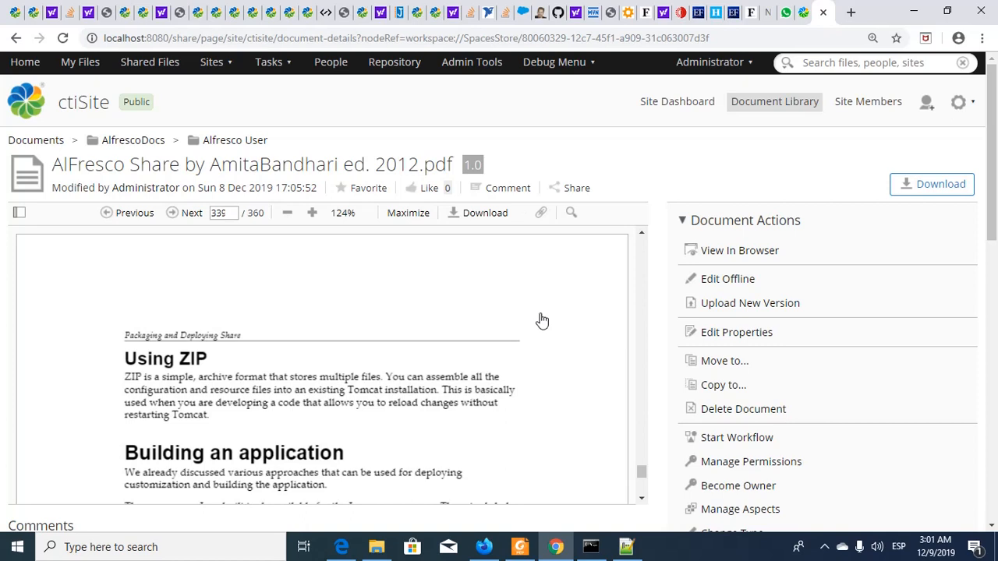
pyautogui.click(571, 213)
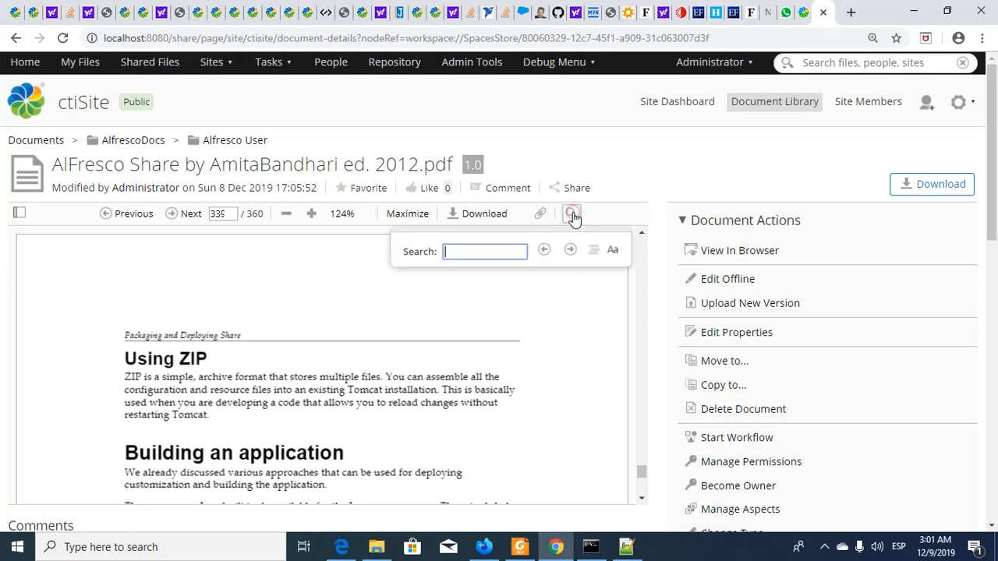
pyautogui.write('programmer')
pyautogui.click(571, 251)
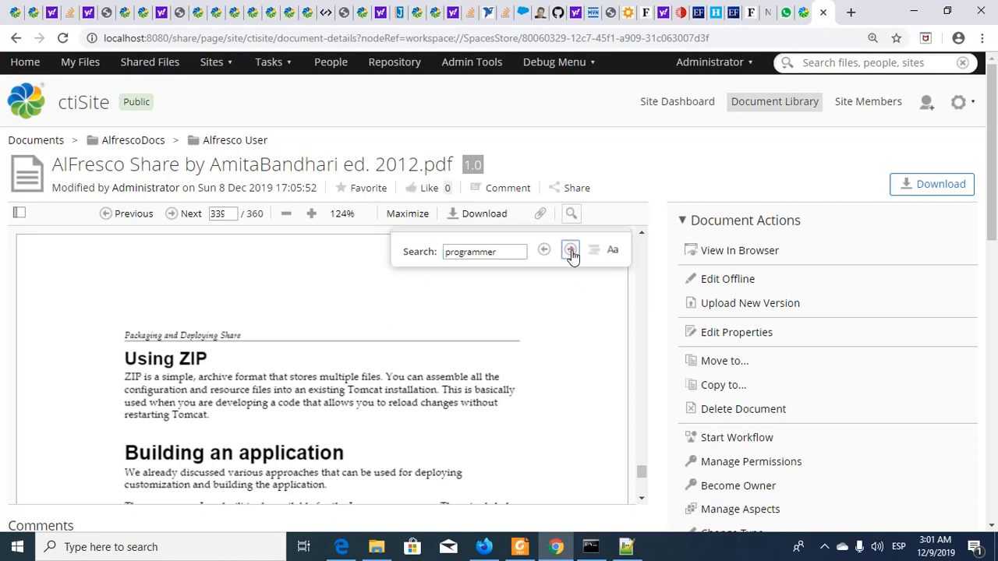
# Step: Step through the occurrences of programmer in the AlFresco Share PDF, going back to its first pages and continuing from there
pyautogui.click(572, 251)
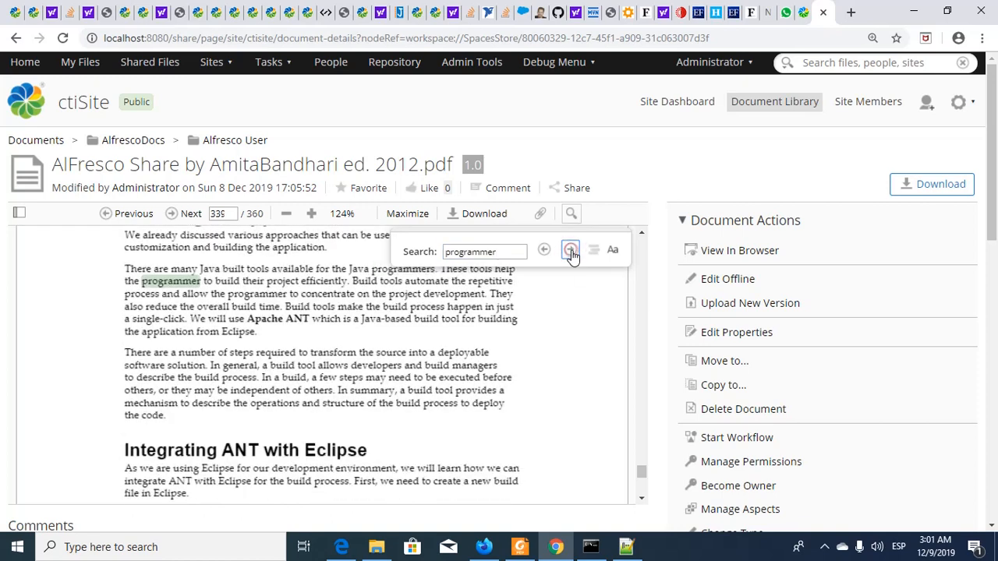
pyautogui.click(571, 251)
pyautogui.click(571, 251)
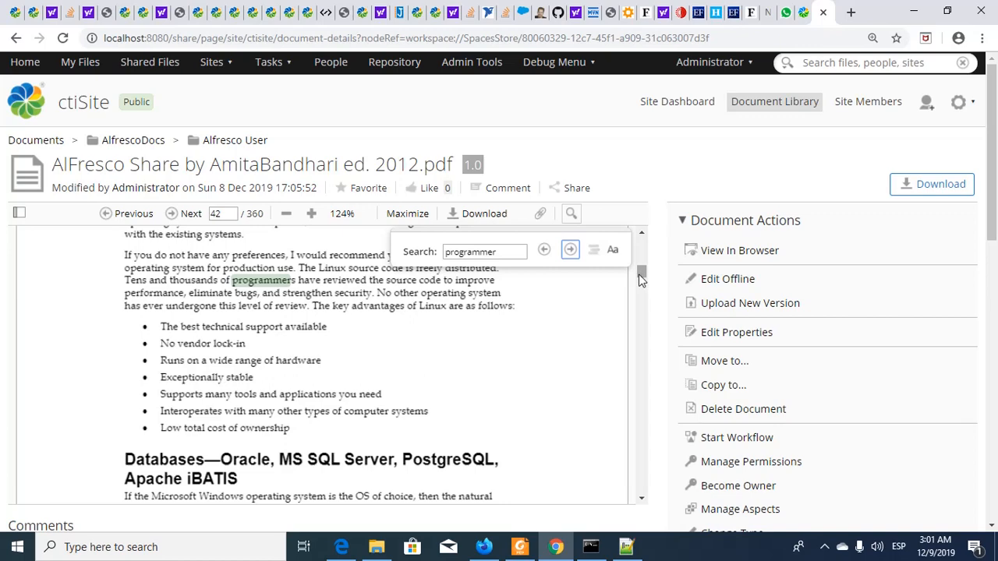
pyautogui.moveTo(638, 272); pyautogui.dragTo(638, 243)
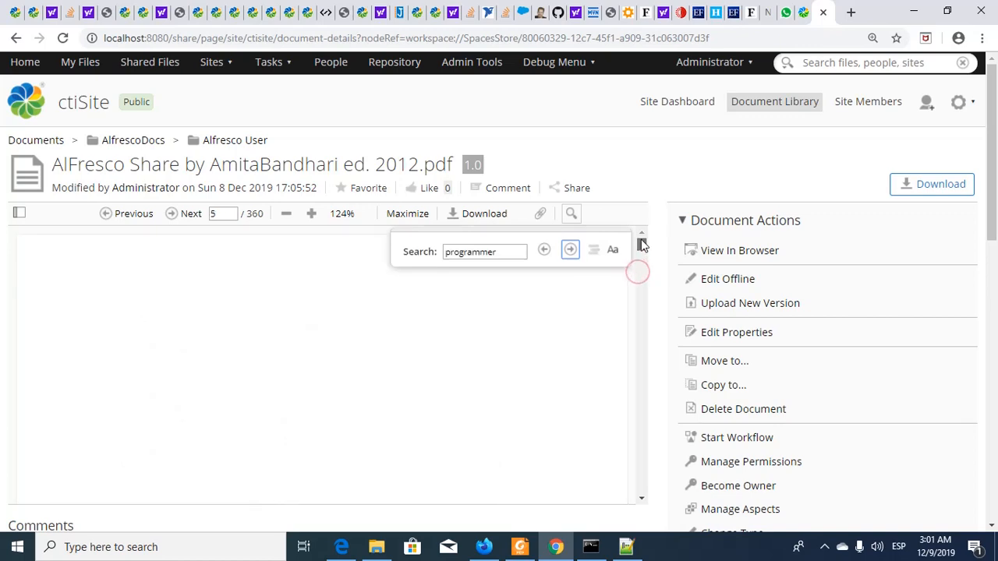
pyautogui.click(570, 250)
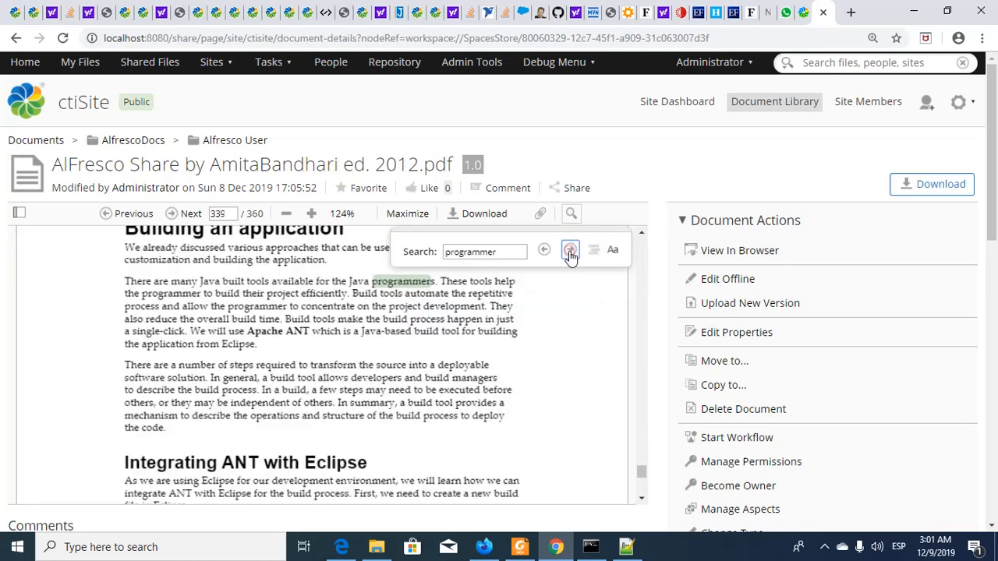
pyautogui.click(570, 250)
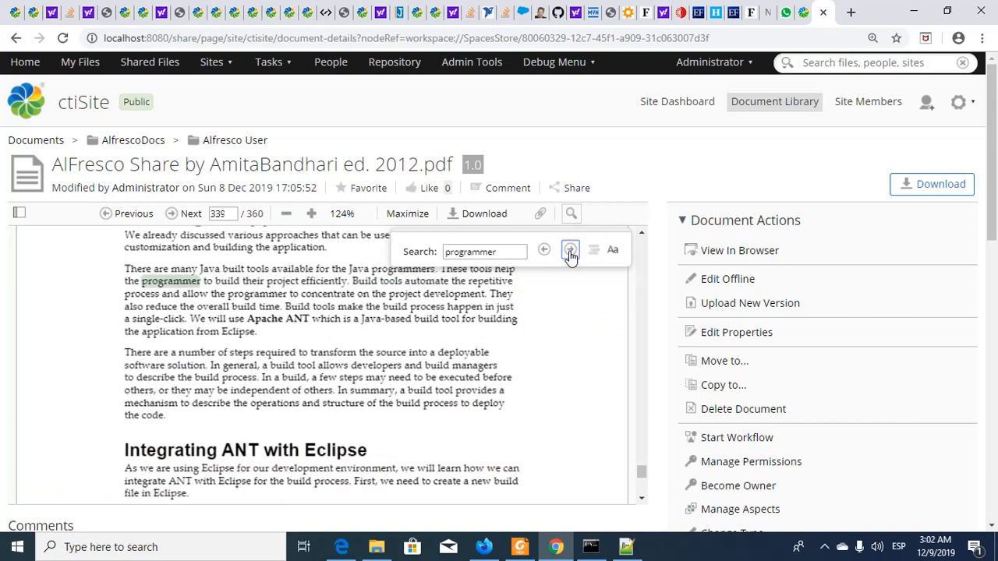
pyautogui.click(570, 250)
pyautogui.click(569, 250)
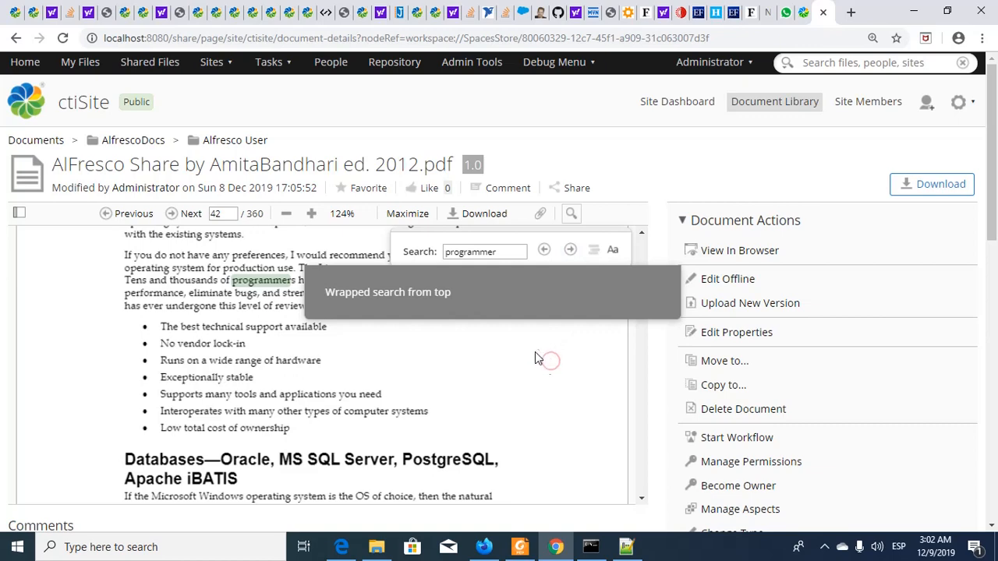
# Step: Go back to the TEXT:programmer search results and switch to the Notepad++ notes
pyautogui.click(17, 39)
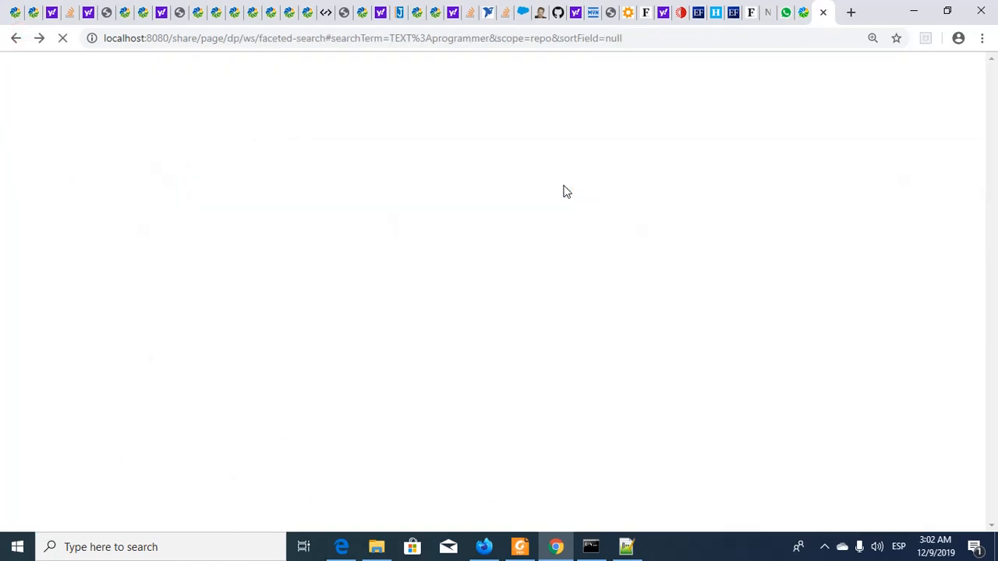
pyautogui.hotkey('alt', 'Tab')
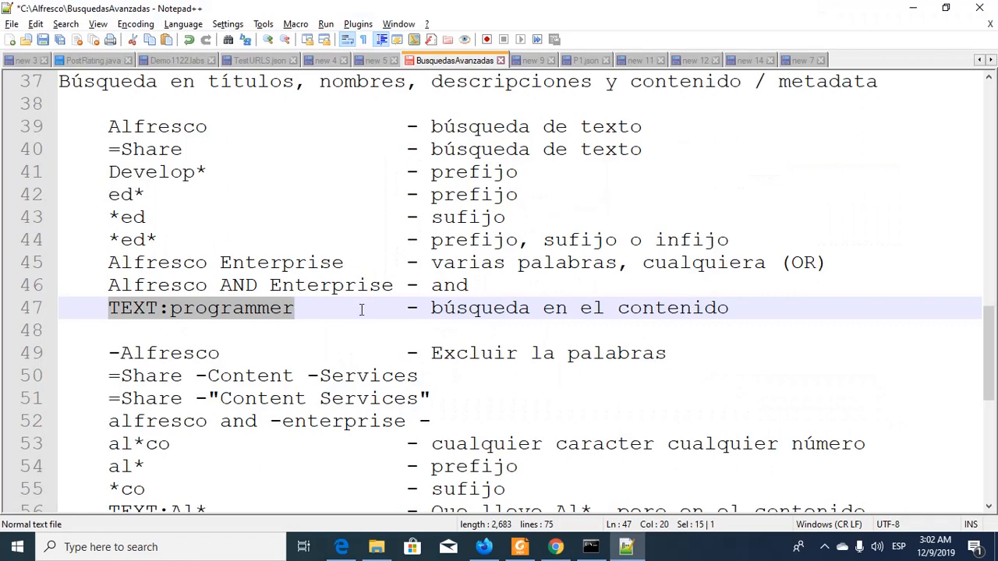
# Step: Copy the -Alfresco exclusion example from the Notepad++ notes and search the Alfresco repository for it in place of TEXT:programmer
pyautogui.scroll(-2, 361, 310)
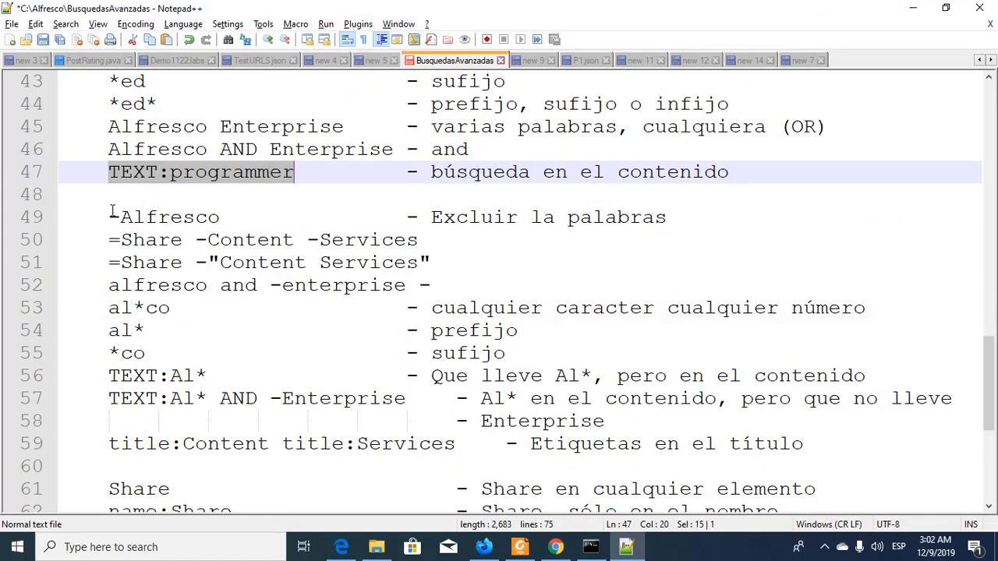
pyautogui.moveTo(109, 217); pyautogui.dragTo(224, 217)
pyautogui.hotkey('ctrl', 'c')
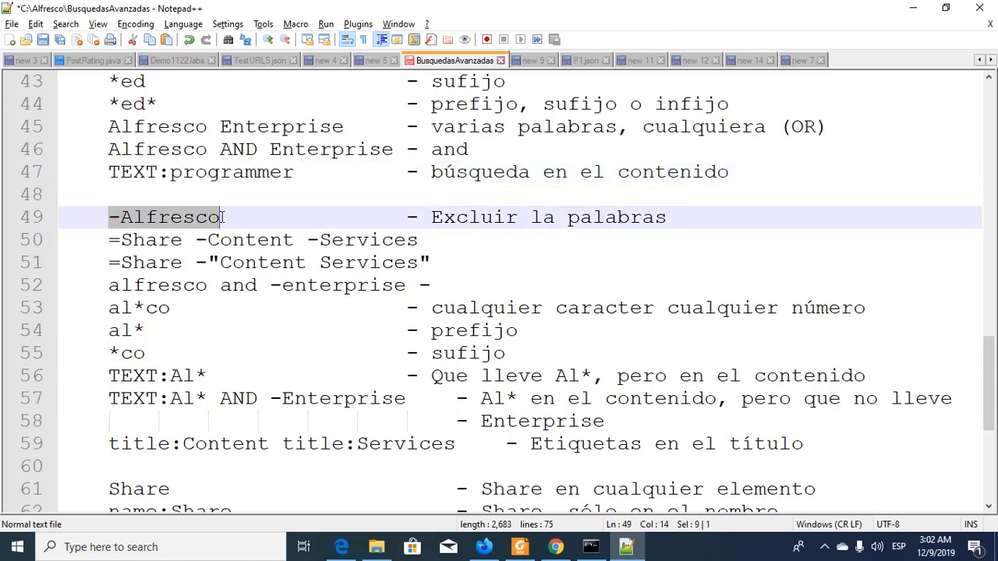
pyautogui.hotkey('alt', 'Tab')
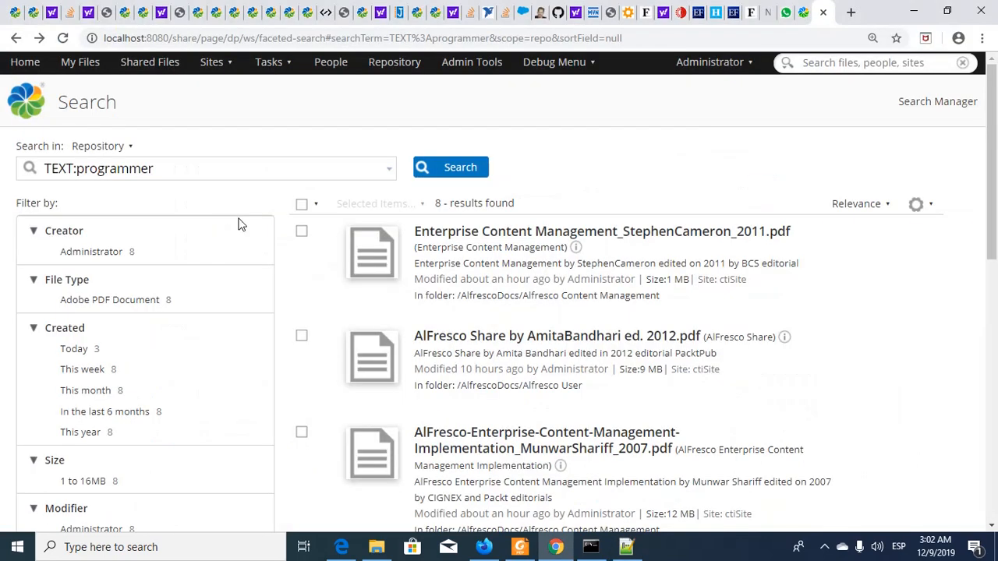
pyautogui.click(178, 162)
pyautogui.hotkey('ctrl', 'a')
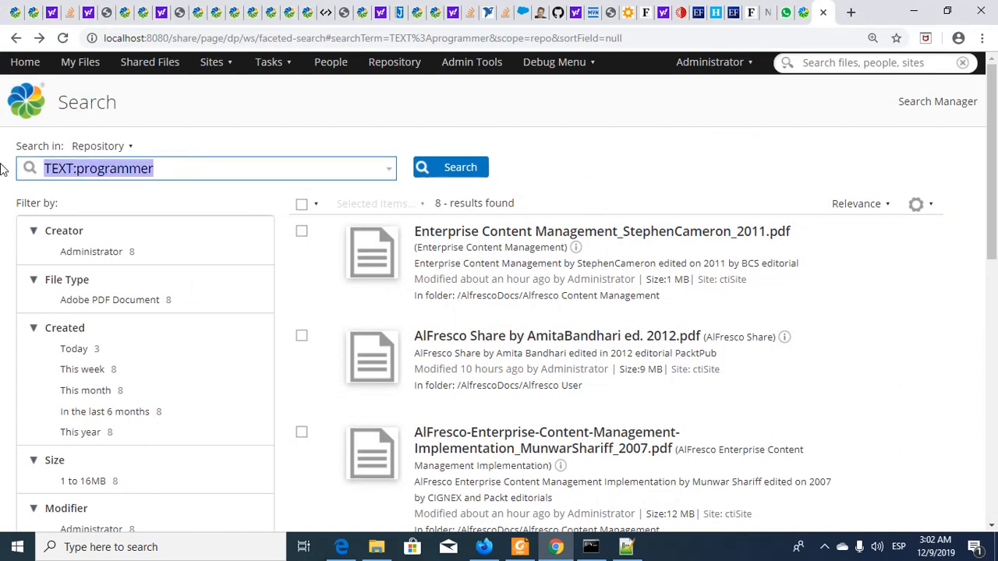
pyautogui.hotkey('ctrl', 'v')
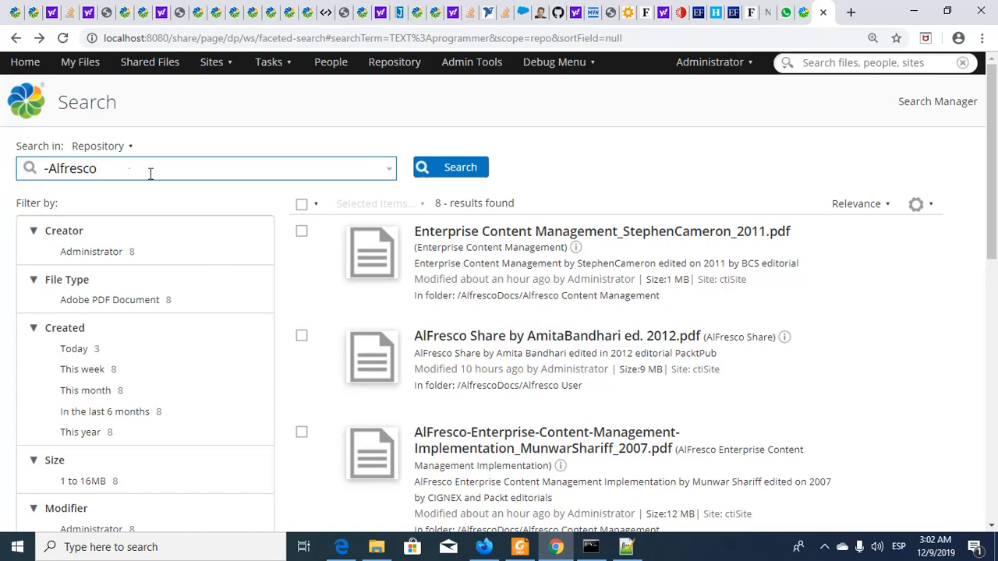
pyautogui.click(457, 170)
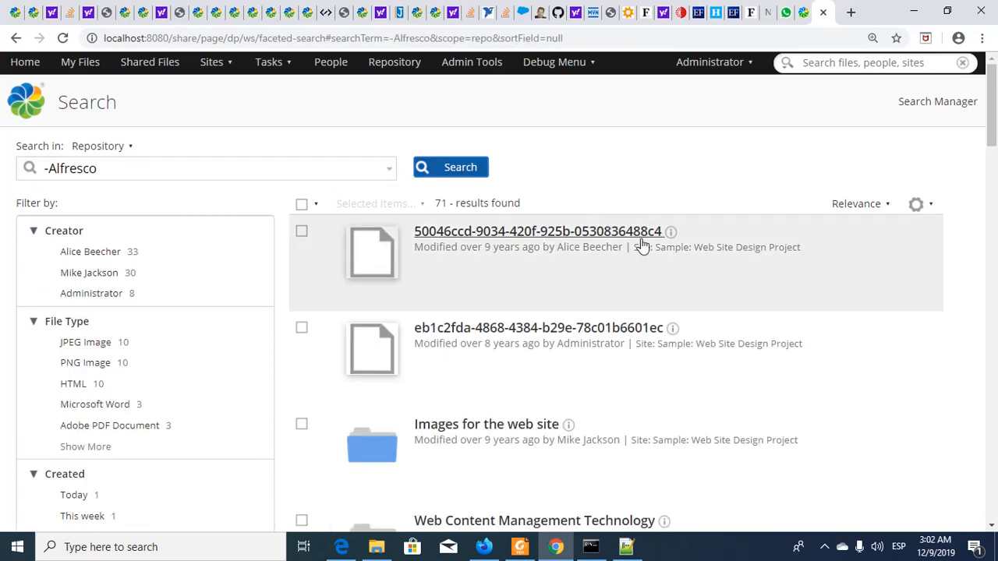
# Step: Look through the list of items returned by the -Alfresco search and return to its beginning
pyautogui.scroll(-6, 649, 300)
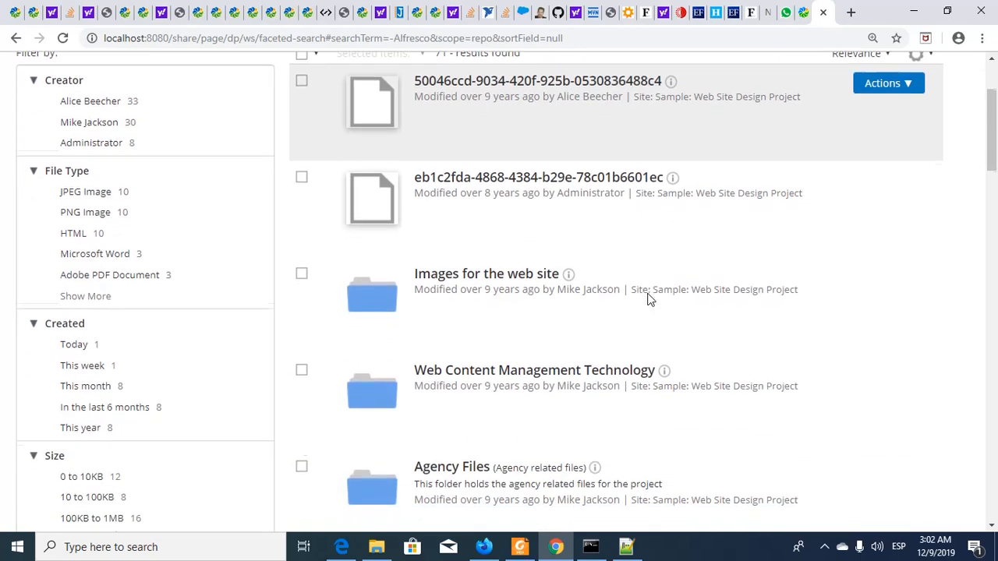
pyautogui.scroll(-4, 649, 300)
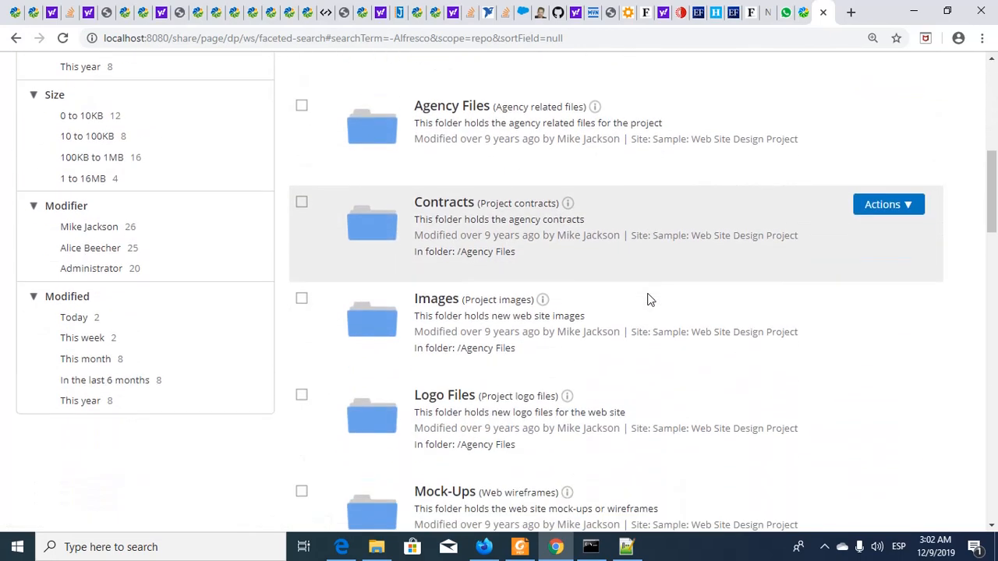
pyautogui.scroll(-11, 648, 293)
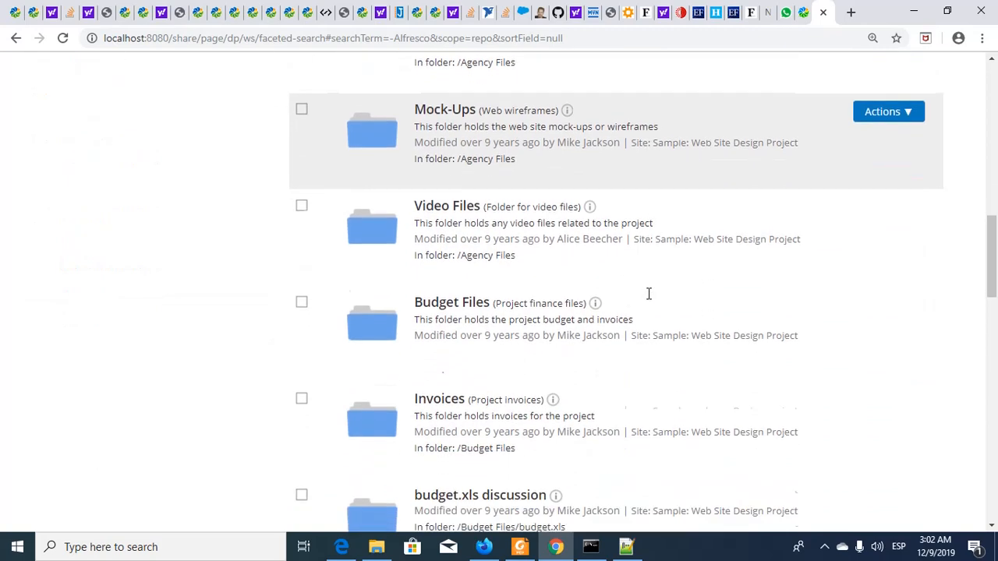
pyautogui.scroll(-2, 648, 293)
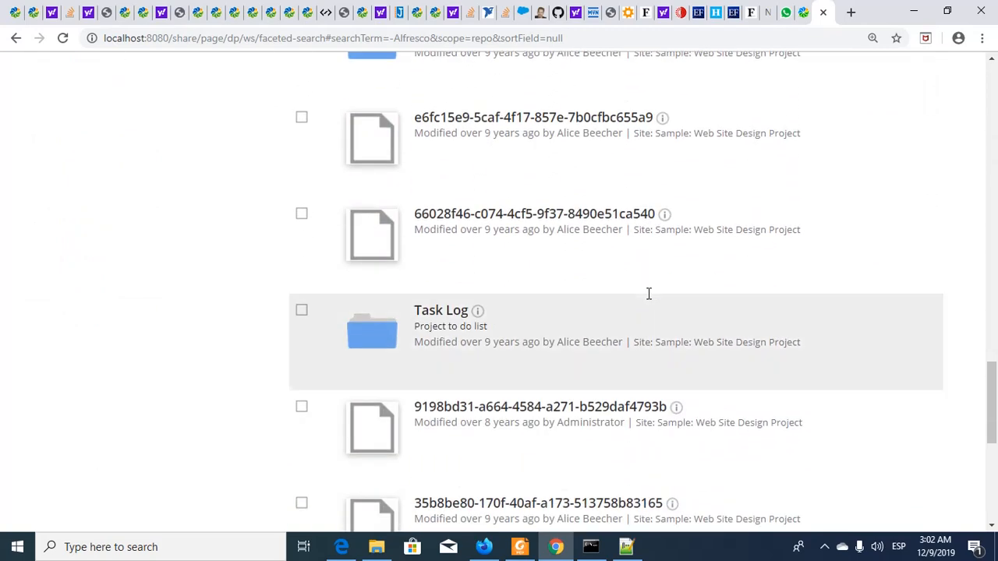
pyautogui.scroll(3, 648, 296)
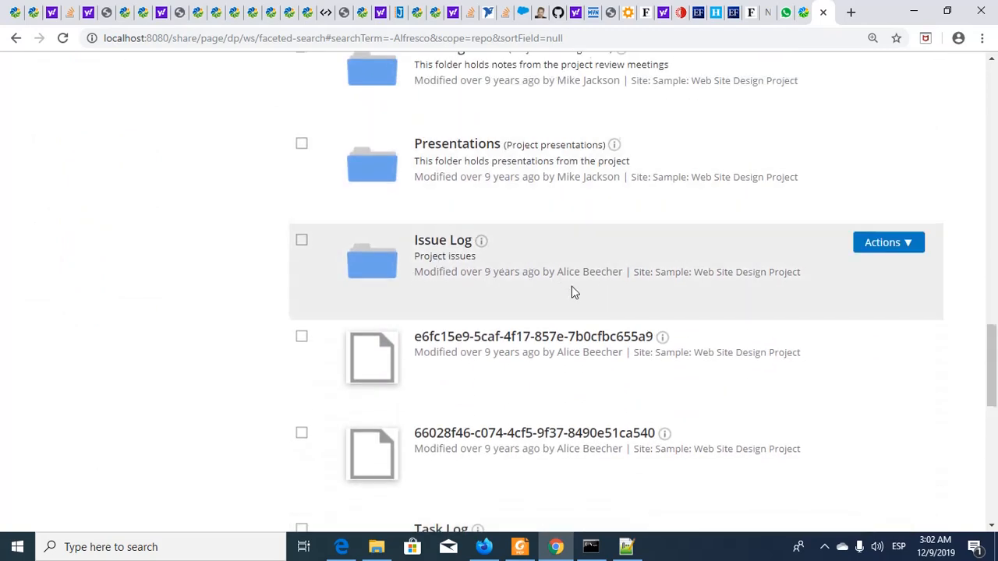
pyautogui.scroll(-3, 571, 292)
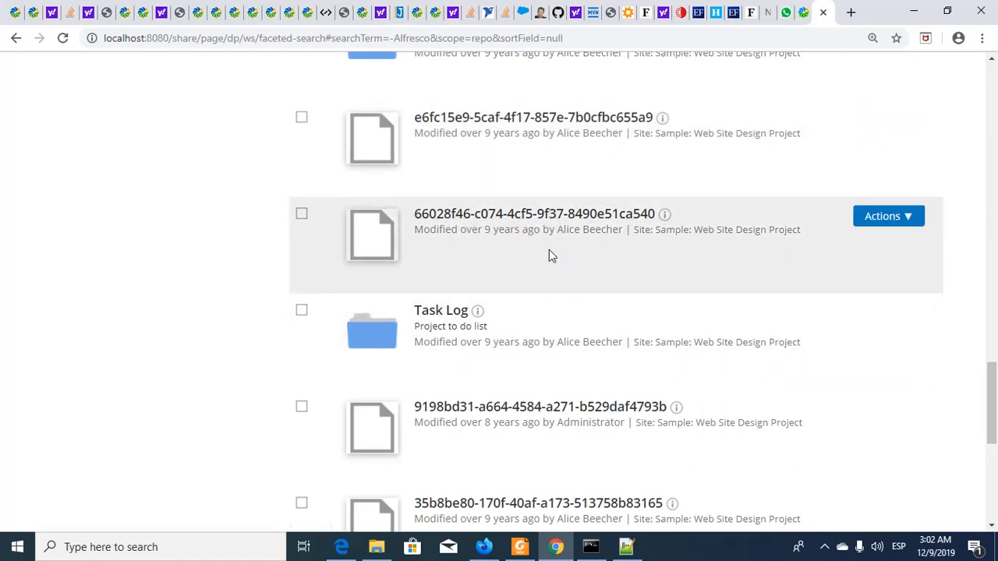
pyautogui.scroll(-6, 549, 251)
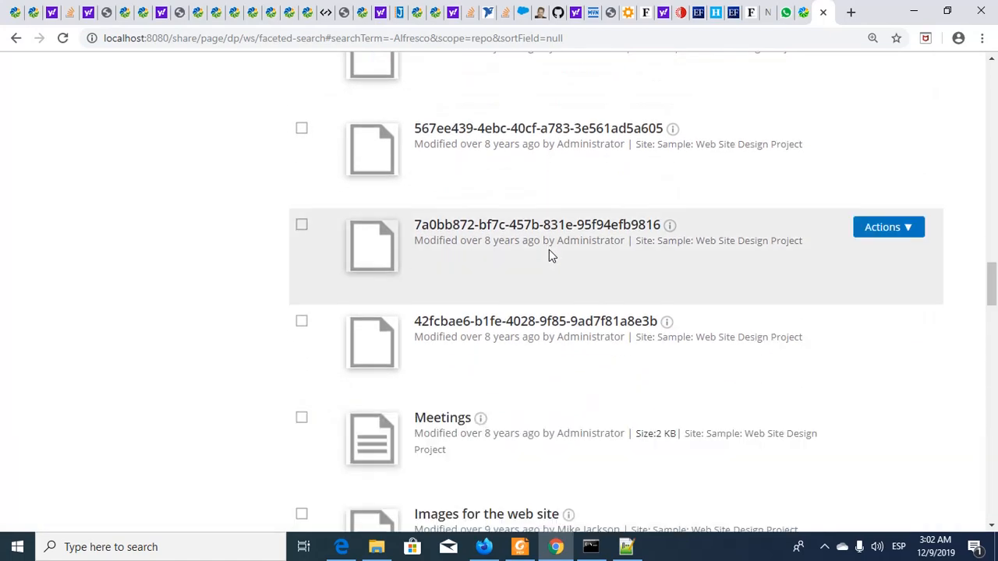
pyautogui.scroll(-3, 549, 256)
pyautogui.scroll(11, 549, 256)
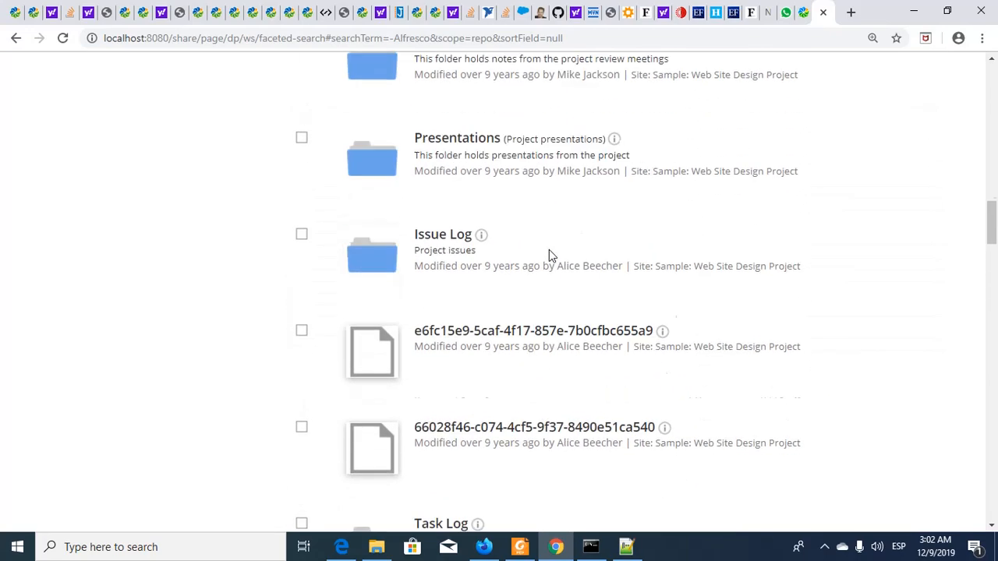
pyautogui.scroll(20, 549, 256)
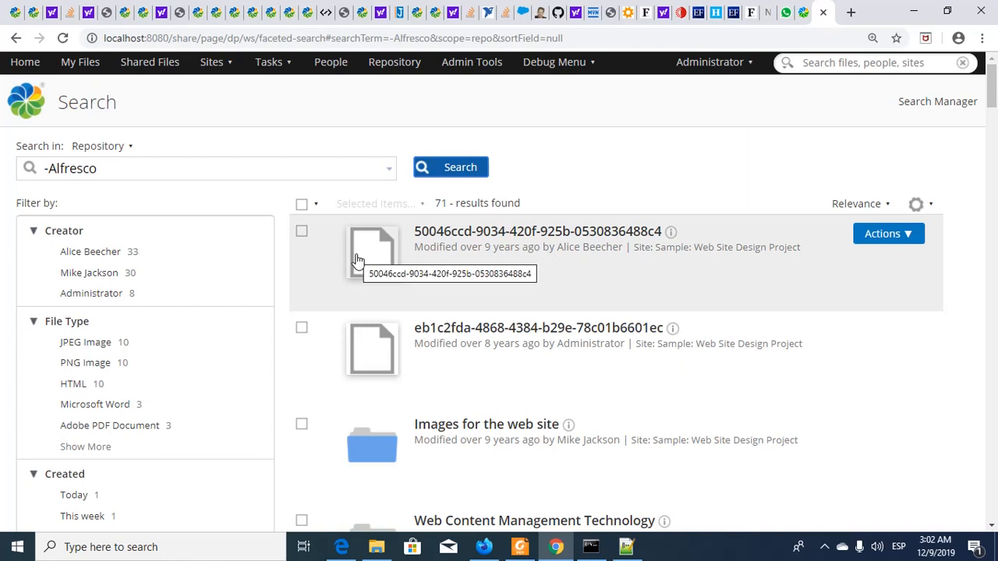
# Step: Extend the search term to -Alfresco *.pdf, run the search and review the matching items
pyautogui.click(266, 168)
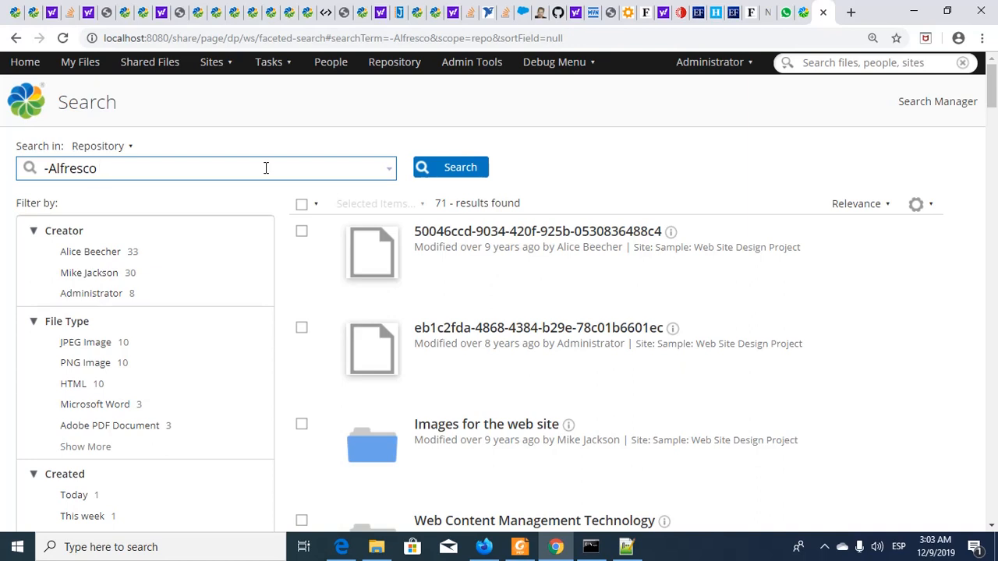
pyautogui.write('*.pdf')
pyautogui.click(463, 172)
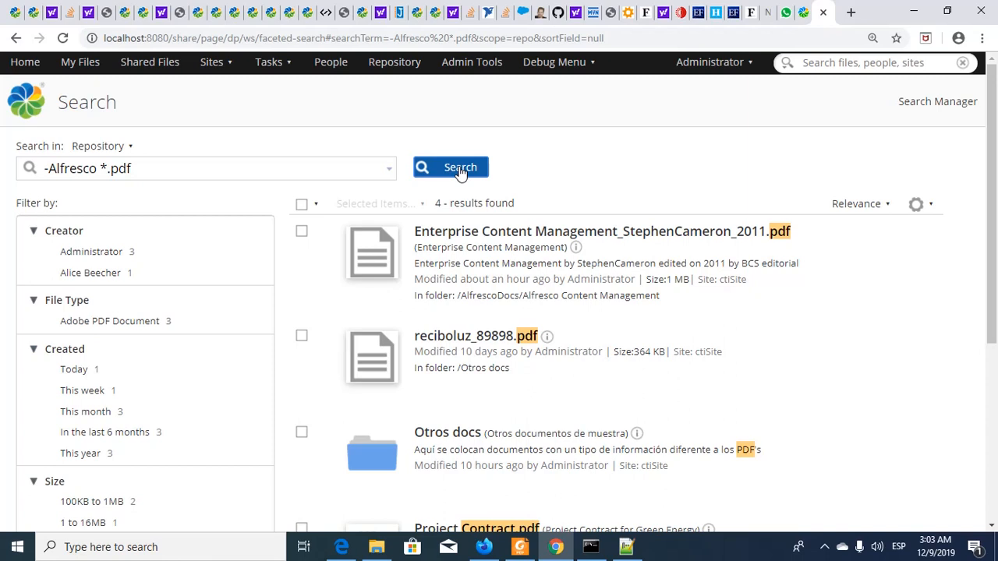
pyautogui.scroll(-4, 620, 336)
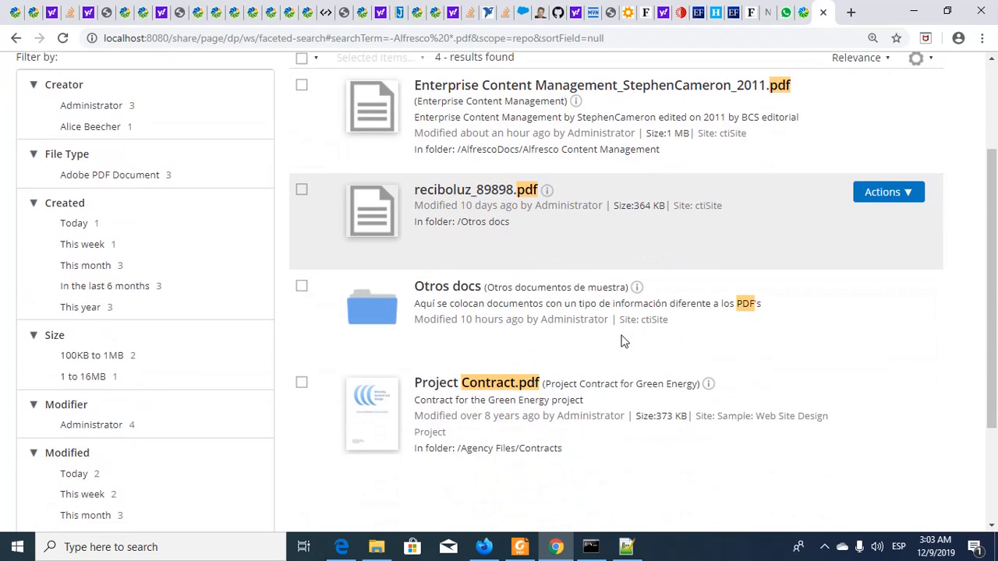
pyautogui.scroll(5, 622, 344)
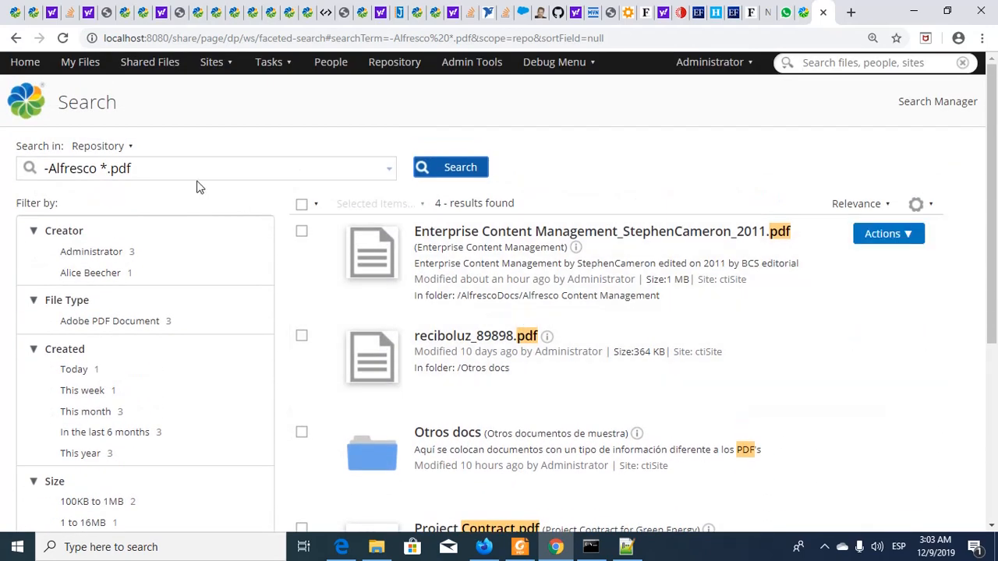
# Step: Remove *.pdf from the search term and filter the current results by the Adobe PDF Document file type
pyautogui.click(189, 175)
pyautogui.press('BackSpace')
pyautogui.press('BackSpace')
pyautogui.press('BackSpace')
pyautogui.press('BackSpace')
pyautogui.press('BackSpace')
pyautogui.press('BackSpace')
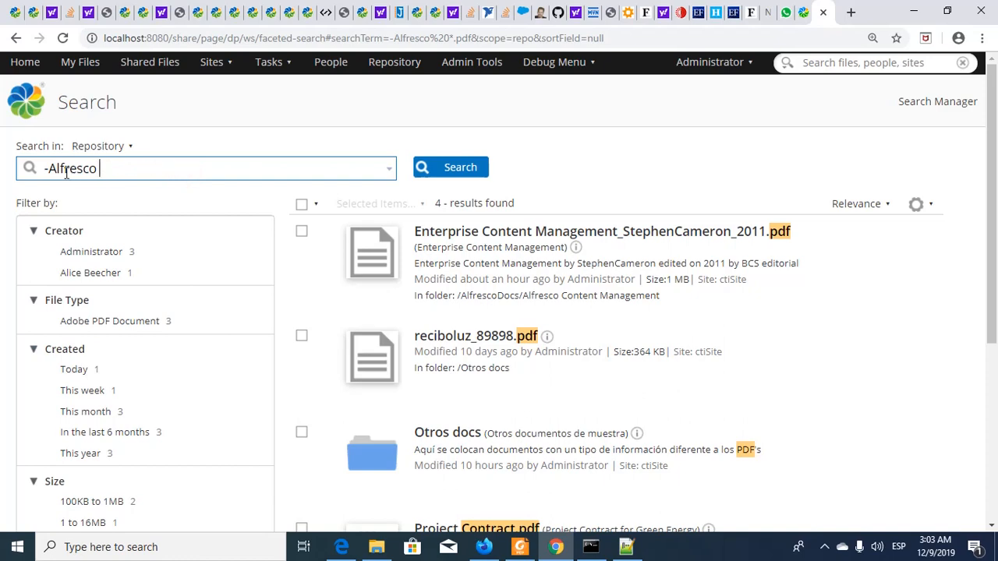
pyautogui.scroll(-2, 223, 350)
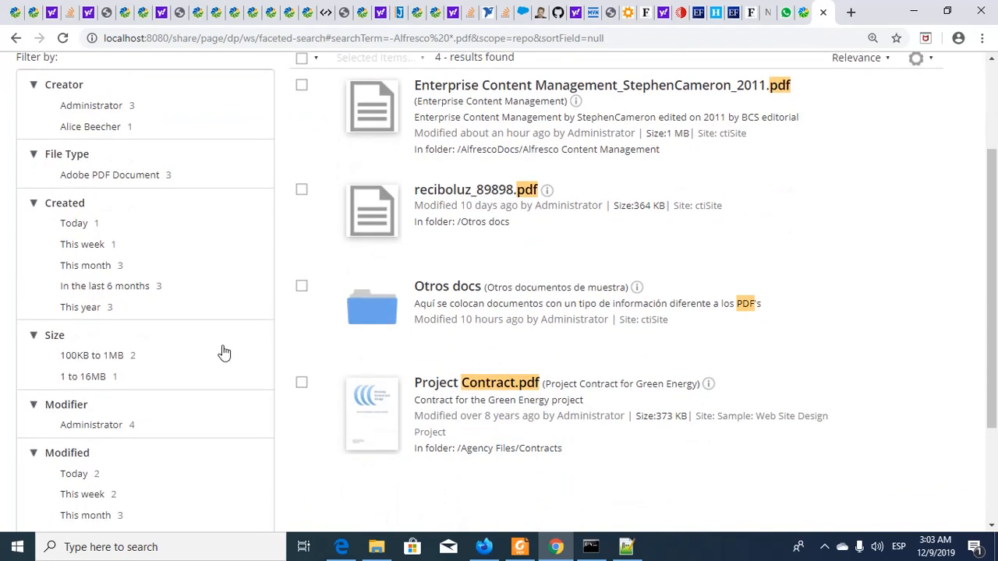
pyautogui.scroll(1, 223, 353)
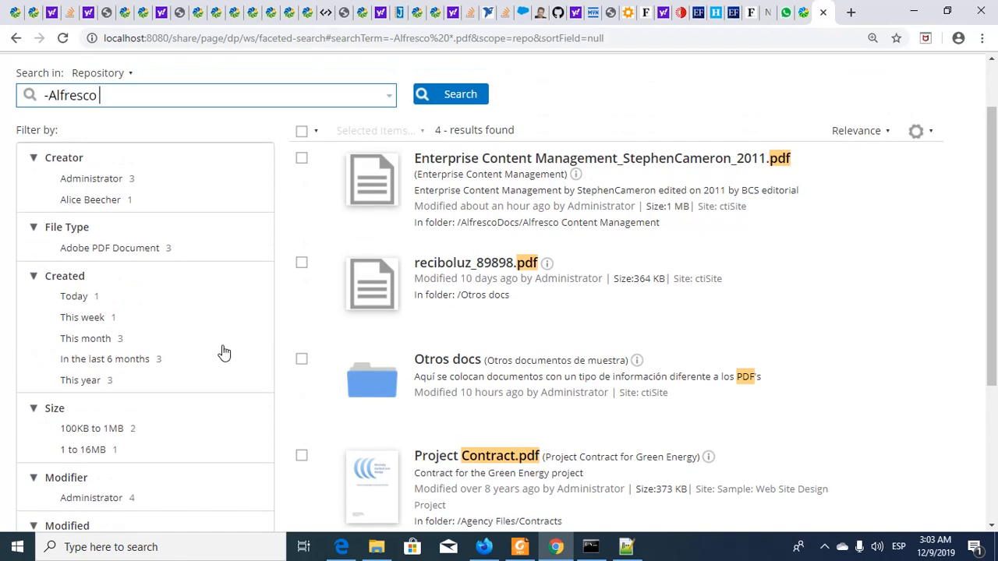
pyautogui.click(107, 254)
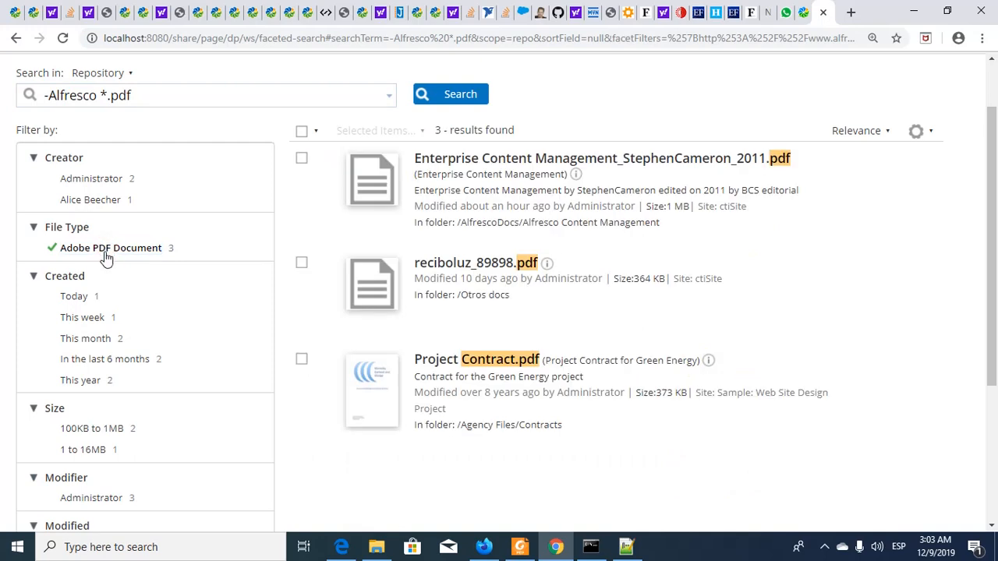
# Step: Delete *.pdf from the search term again and rerun the search with only -Alfresco
pyautogui.click(162, 95)
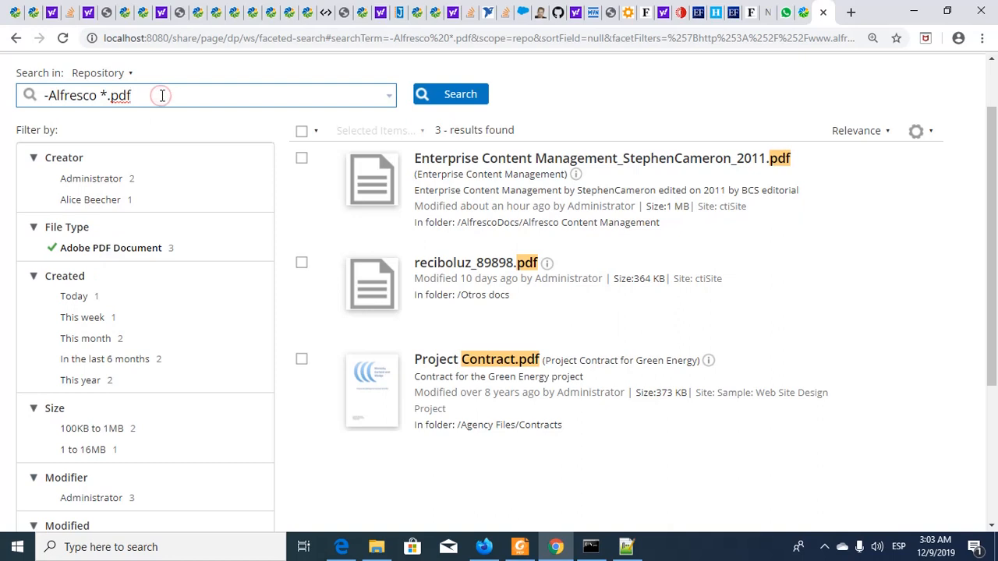
pyautogui.press('BackSpace')
pyautogui.press('BackSpace')
pyautogui.press('BackSpace')
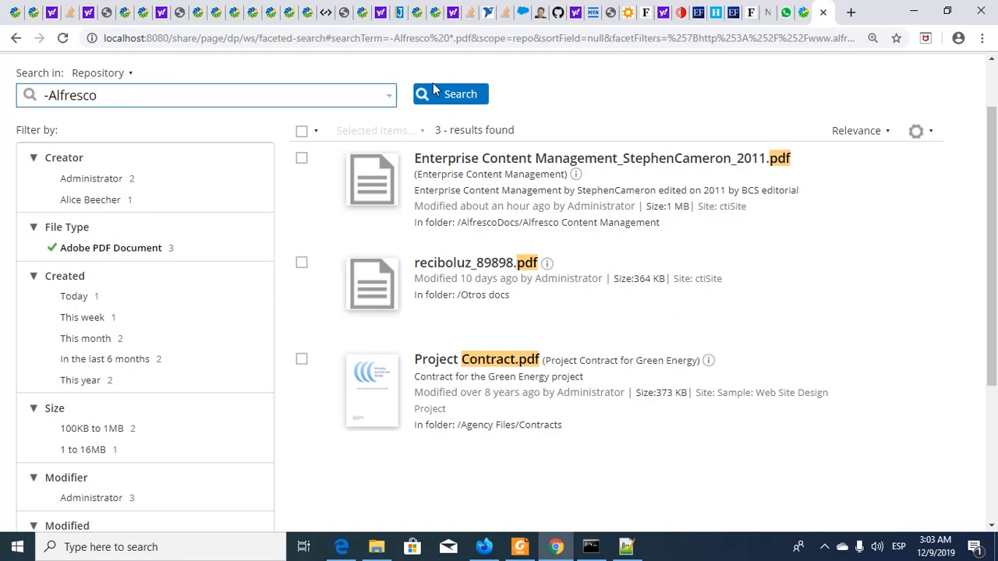
pyautogui.click(458, 102)
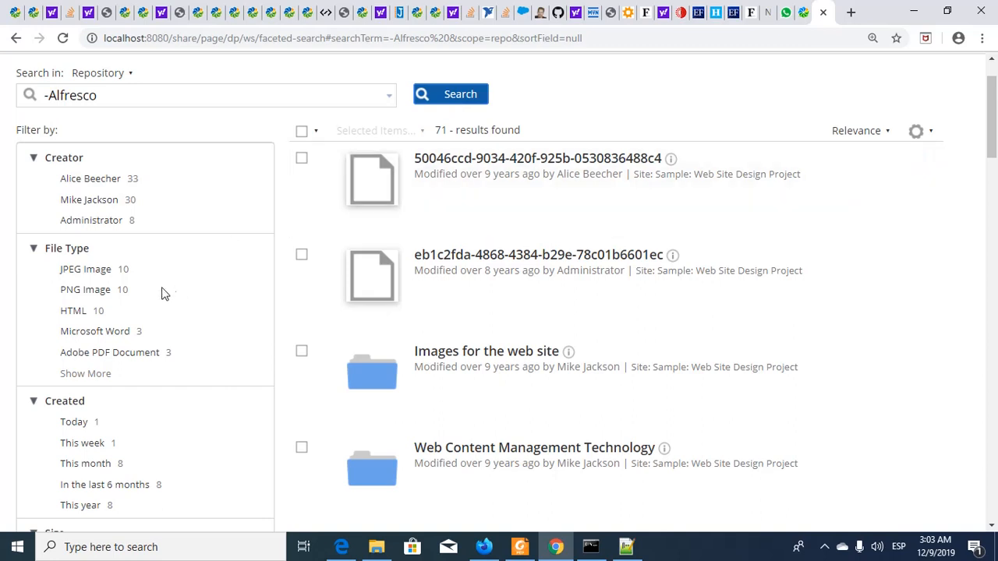
# Step: Try twice to filter the -Alfresco results by the JPEG Image file type, rerunning the unfiltered search after each attempt
pyautogui.click(91, 276)
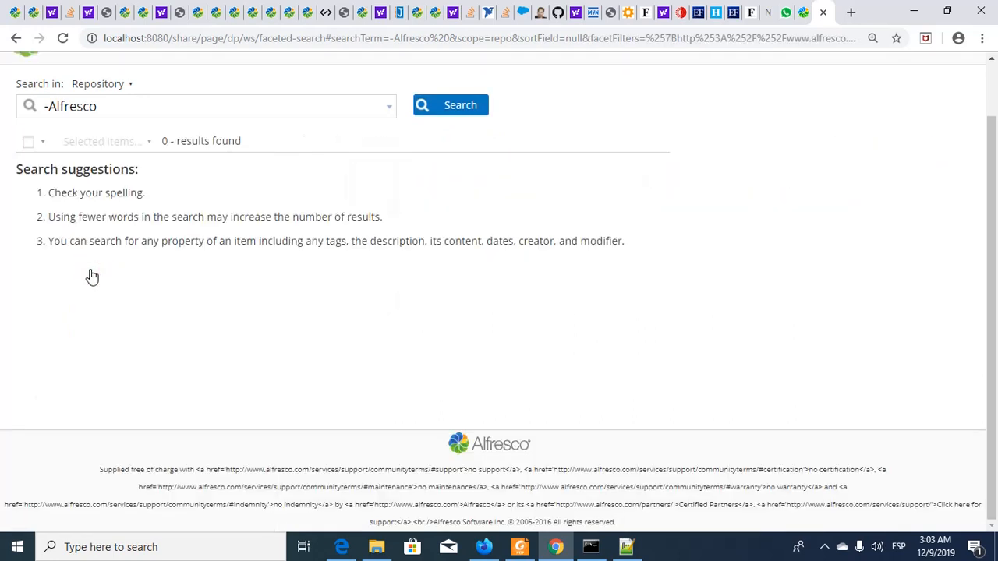
pyautogui.click(428, 109)
pyautogui.click(429, 110)
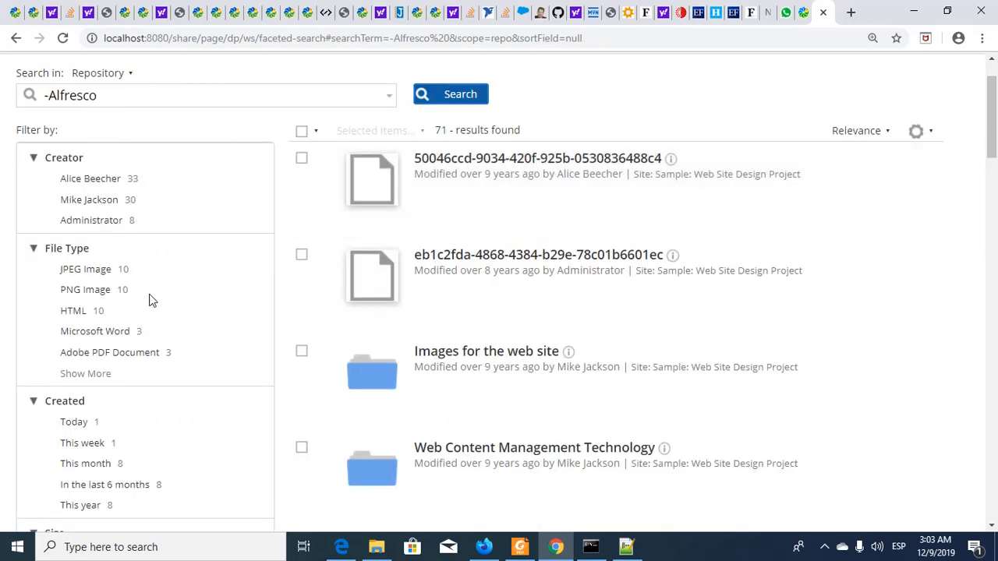
pyautogui.click(65, 272)
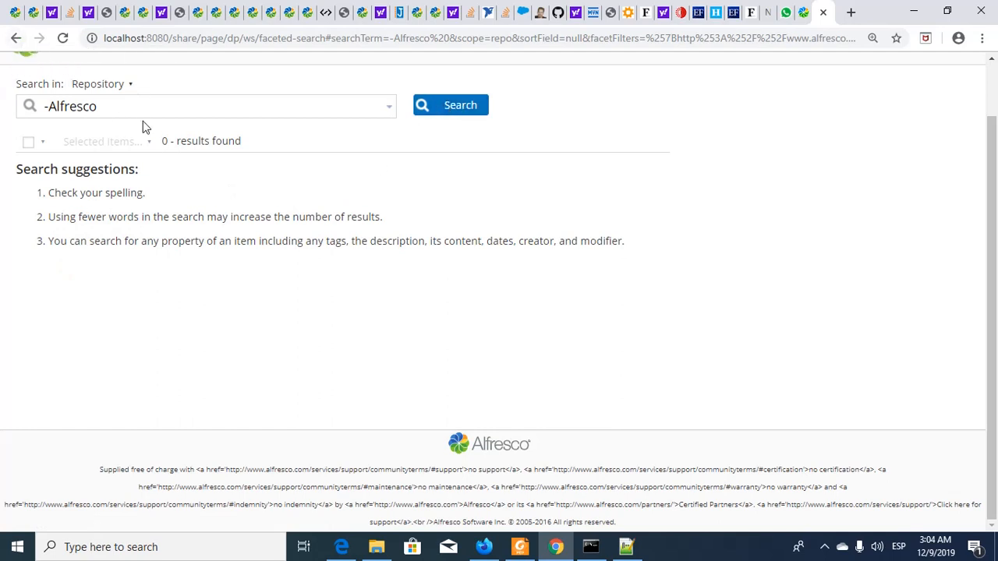
pyautogui.click(456, 107)
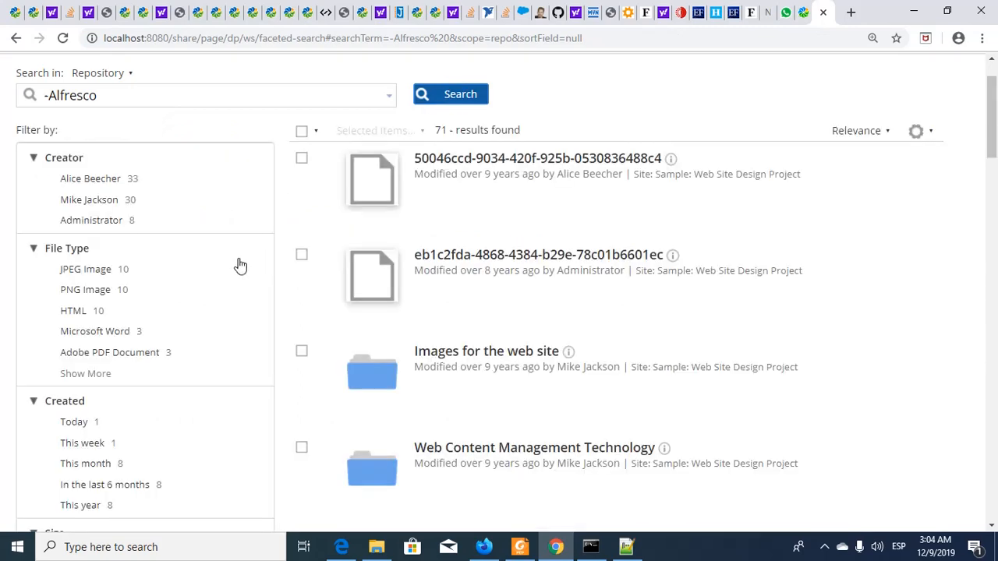
# Step: Filter the results to Microsoft Word files, then replace the query with Alfresco and search the repository
pyautogui.click(74, 331)
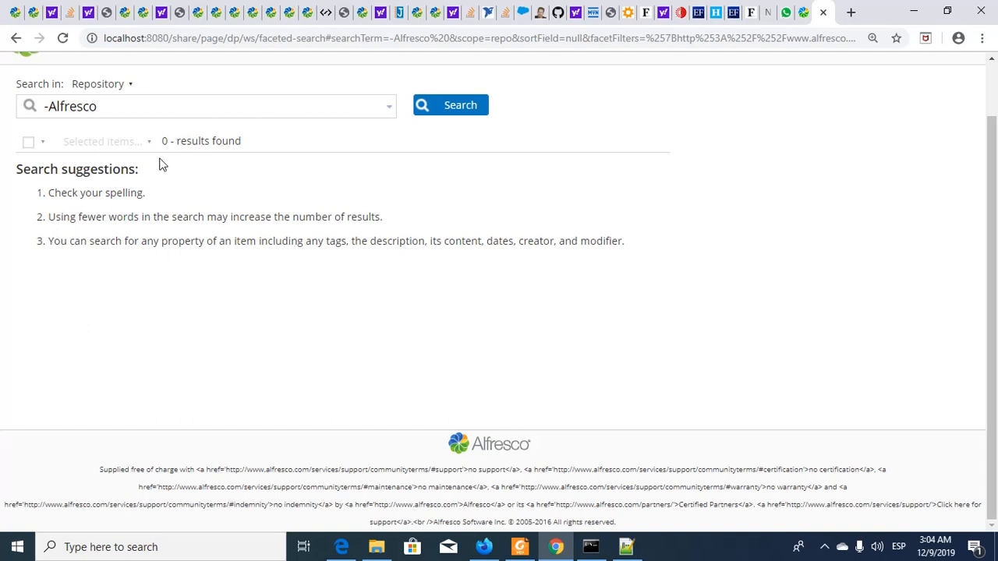
pyautogui.click(155, 106)
pyautogui.moveTo(155, 107); pyautogui.dragTo(3, 102)
pyautogui.press('BackSpace')
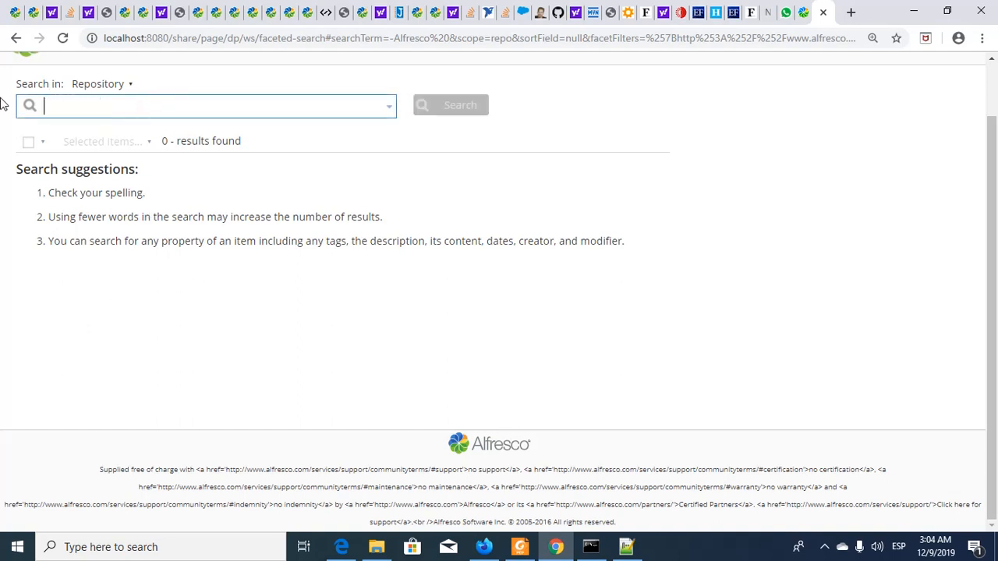
pyautogui.click(470, 107)
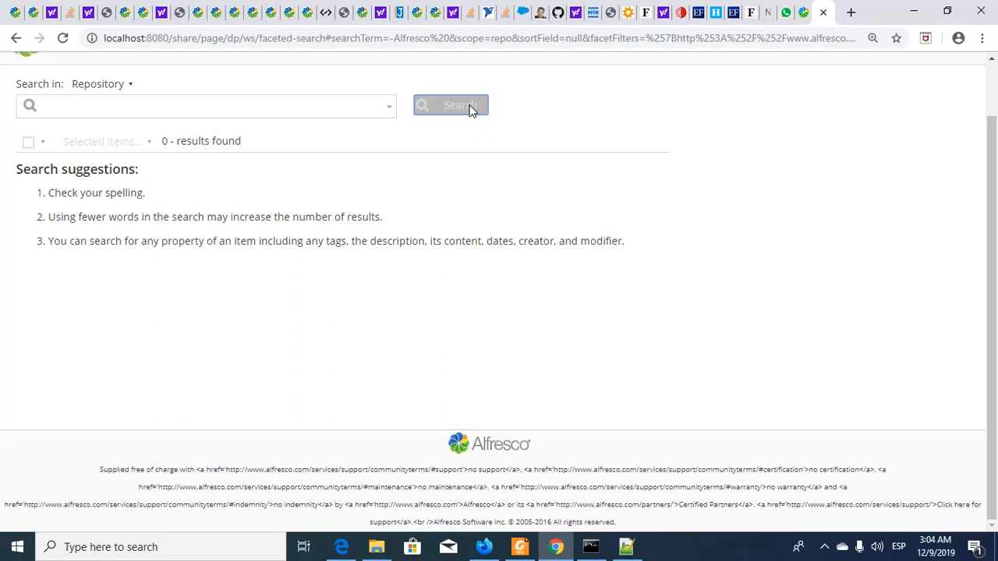
pyautogui.click(214, 107)
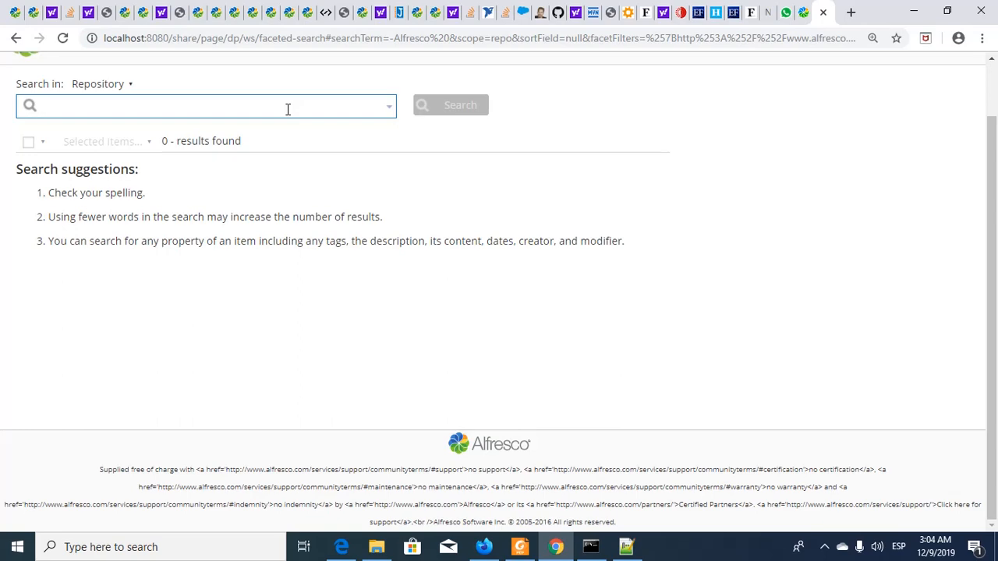
pyautogui.write('Alfresco')
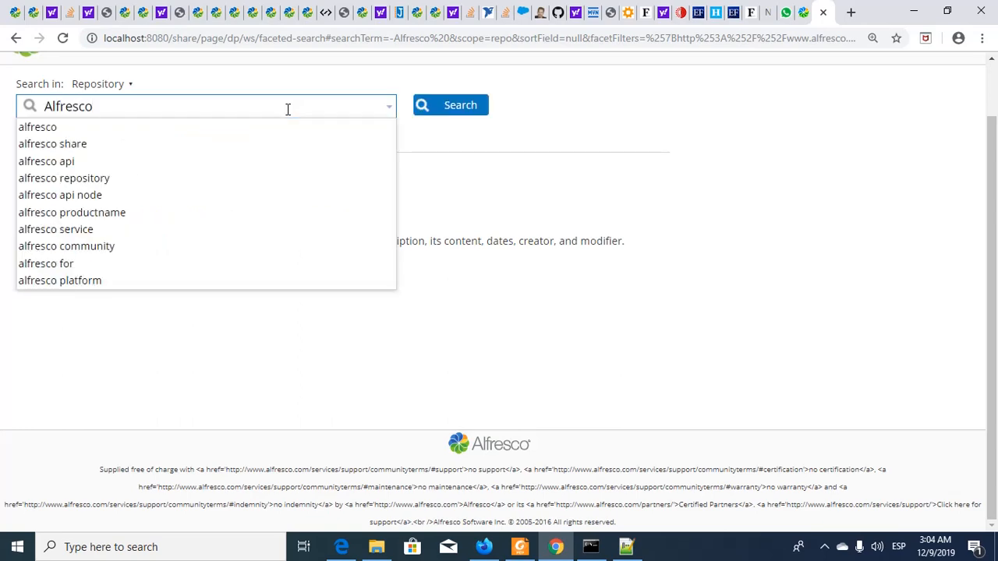
pyautogui.press('Return')
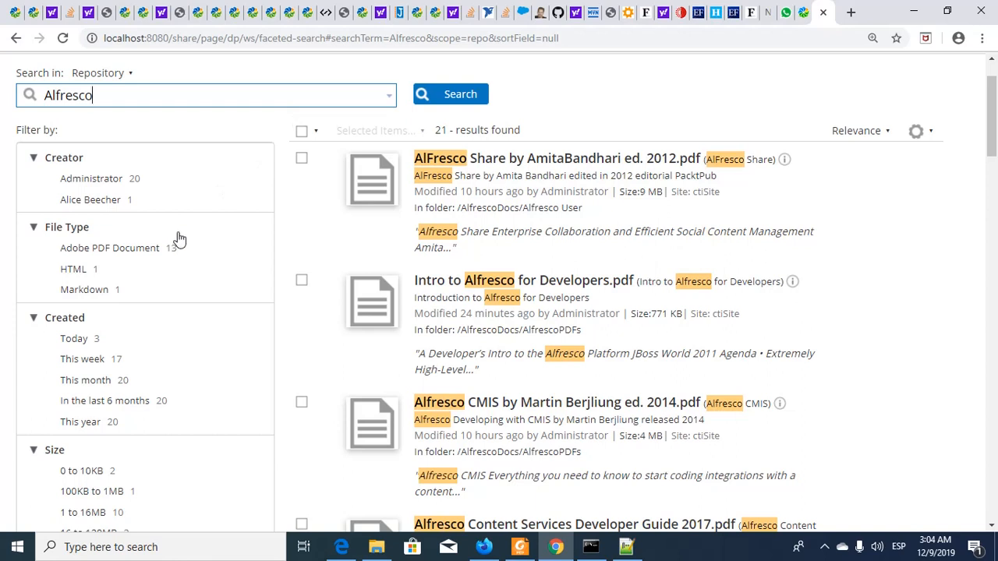
# Step: Change the query to -Alfresco and run the search to exclude that word
pyautogui.click(122, 98)
pyautogui.write('-')
pyautogui.click(444, 95)
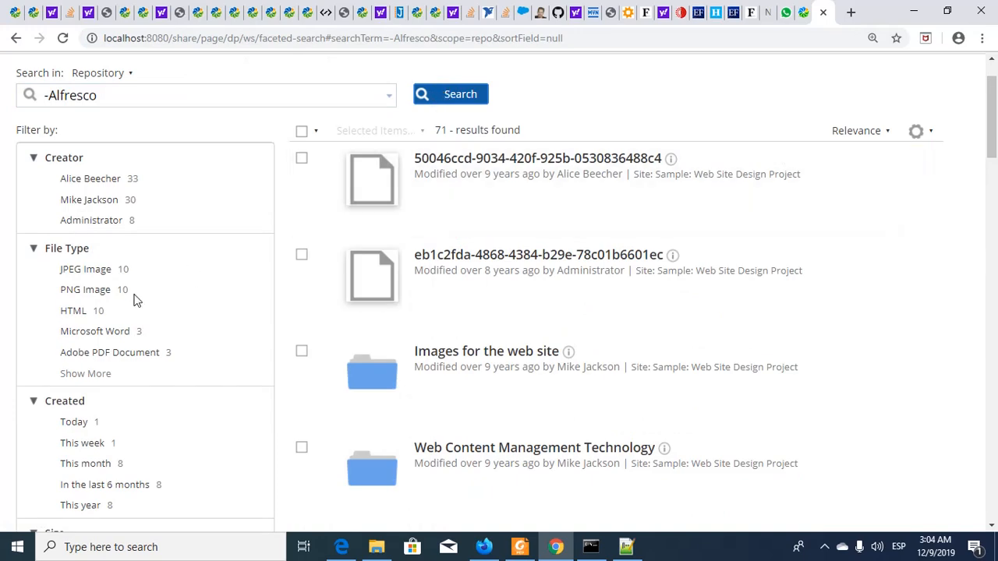
# Step: Extend the exclusion query to -Alfresco *.doc and run the search
pyautogui.click(162, 93)
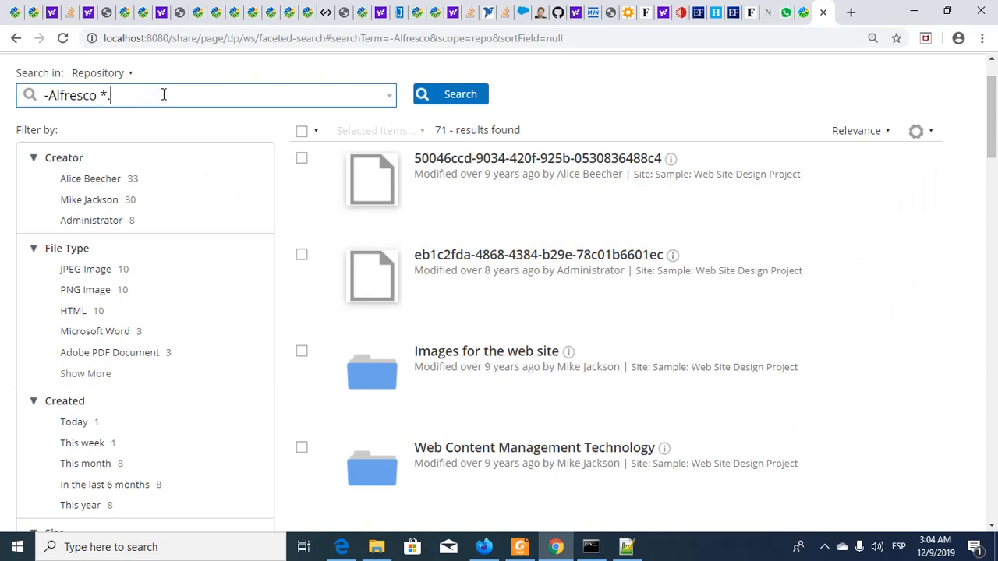
pyautogui.write('*.doc')
pyautogui.press('Return')
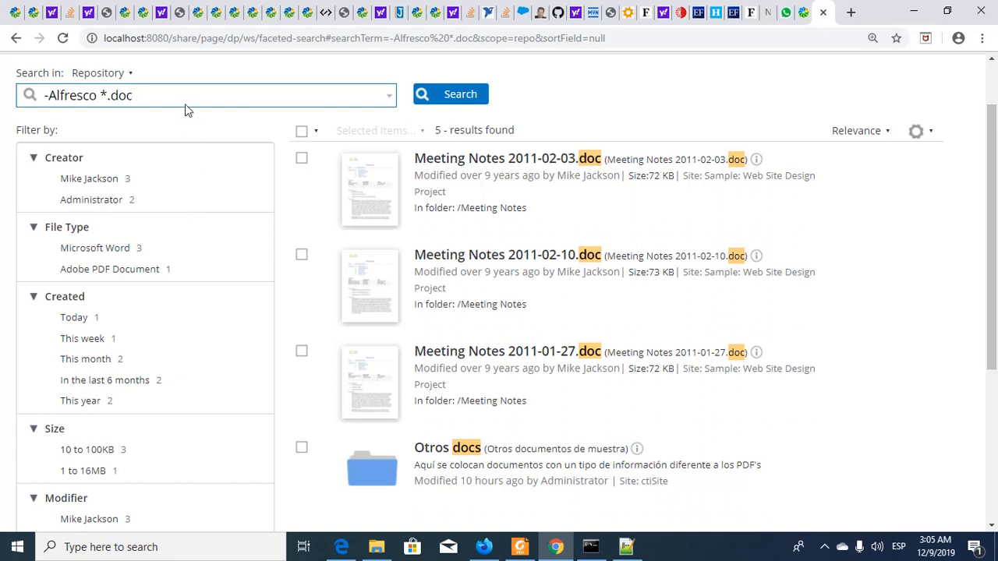
# Step: Change the file extension in the query so it reads -Alfresco *.jpg and run the search
pyautogui.press('BackSpace')
pyautogui.press('BackSpace')
pyautogui.press('BackSpace')
pyautogui.write('jpg')
pyautogui.press('Return')
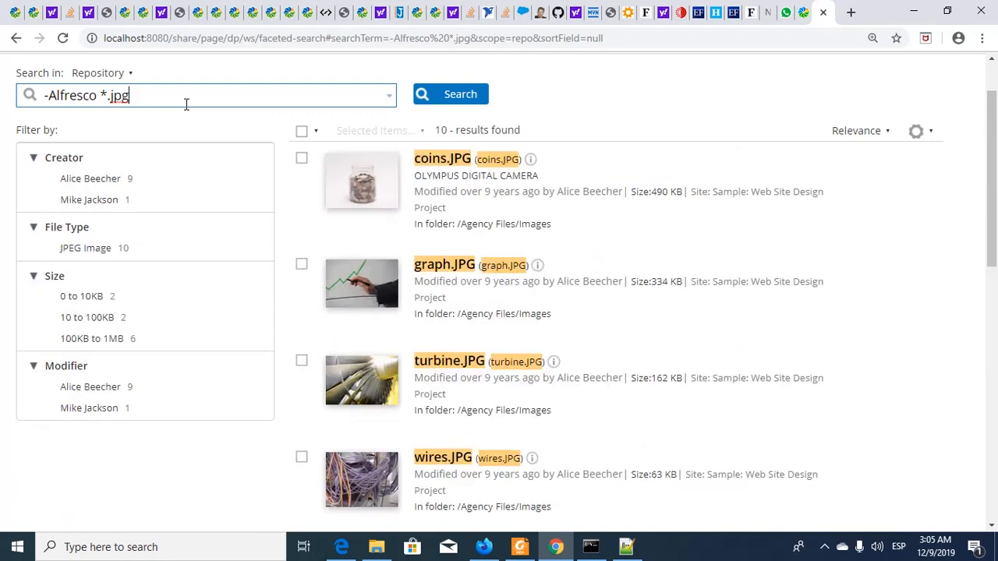
# Step: Remove the file extension pattern from the query and search for -Alfresco alone
pyautogui.press('BackSpace')
pyautogui.press('BackSpace')
pyautogui.press('BackSpace')
pyautogui.press('BackSpace')
pyautogui.press('Return')
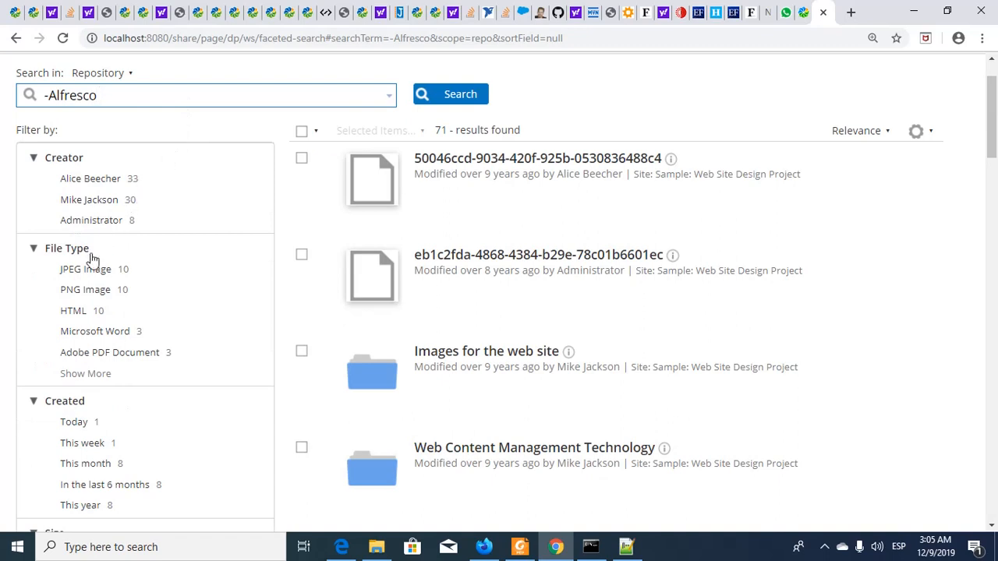
# Step: Filter the -Alfresco results by file type one at a time: HTML, Adobe PDF Document and PNG Image
pyautogui.click(74, 312)
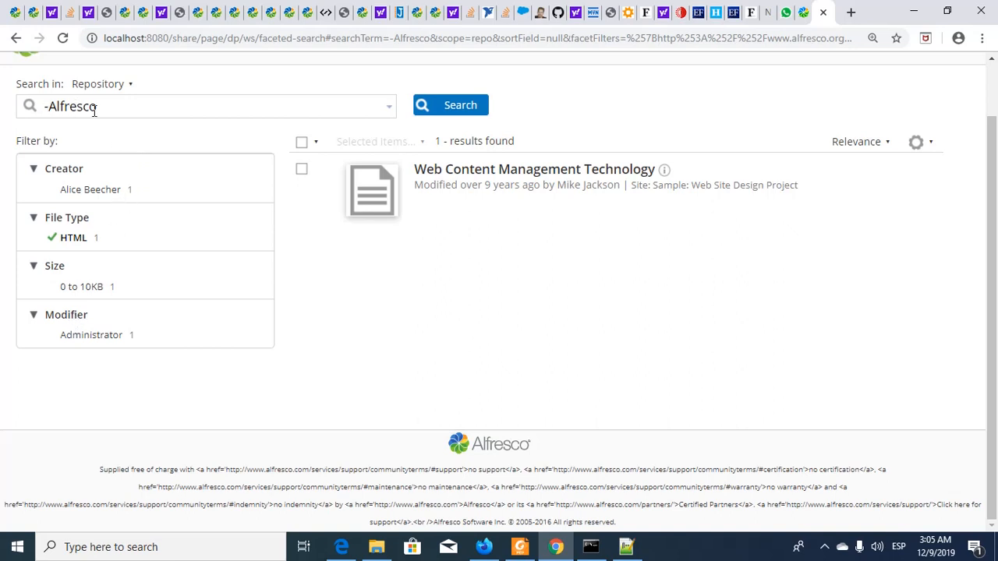
pyautogui.click(72, 239)
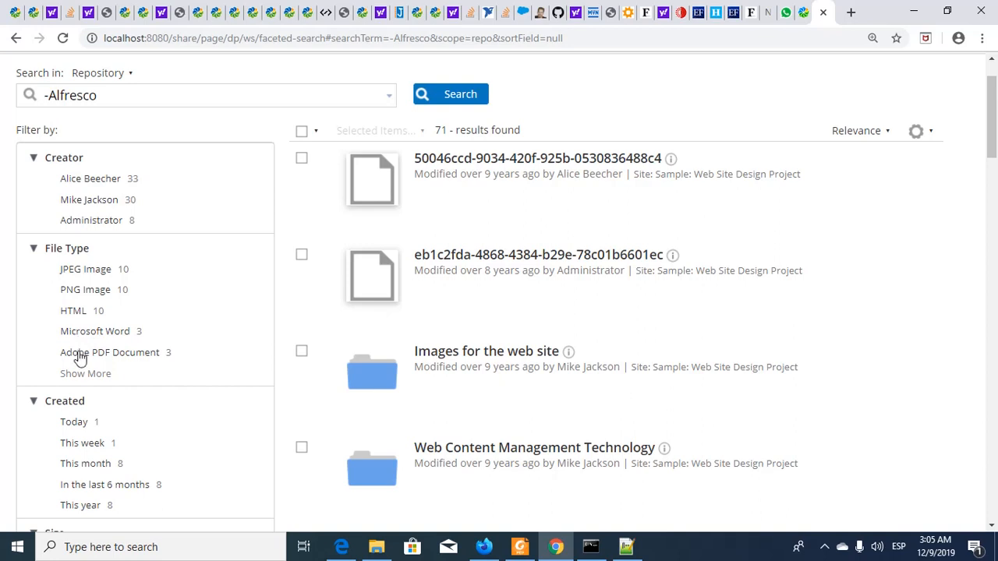
pyautogui.click(79, 355)
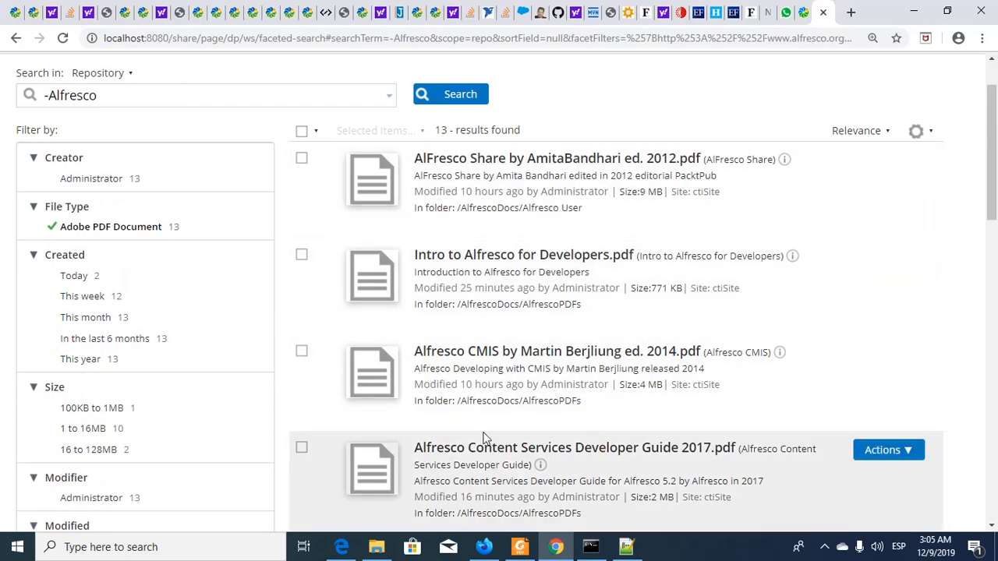
pyautogui.click(85, 228)
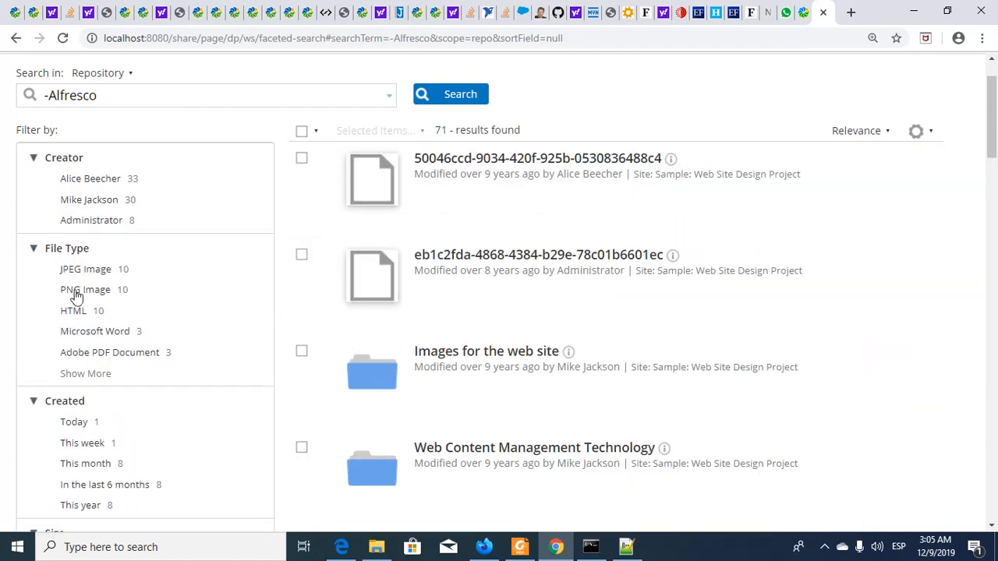
pyautogui.click(81, 289)
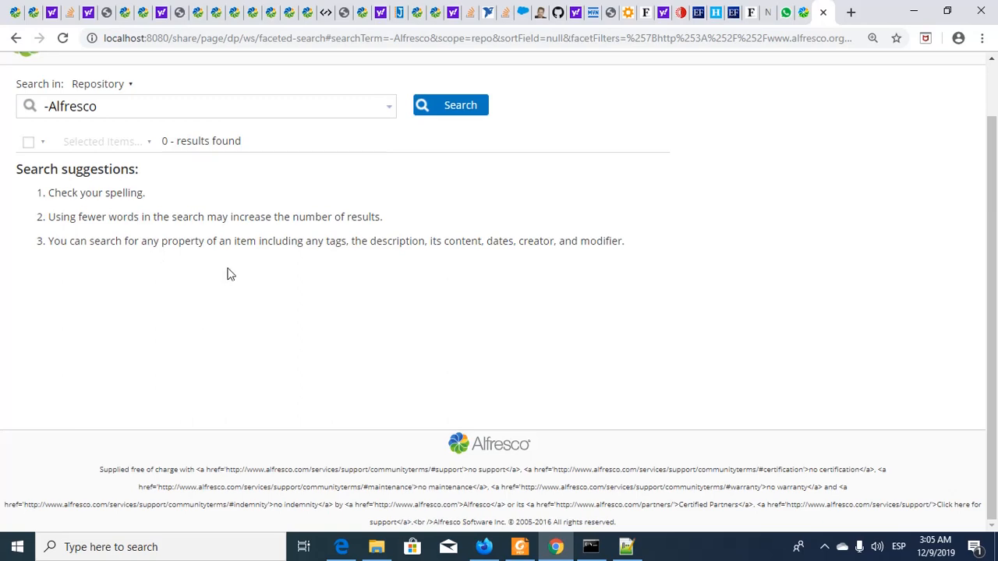
# Step: Copy the query =Share -Content -Services from the Notepad++ notes into the Alfresco search box, replacing the current term
pyautogui.scroll(1, 175, 138)
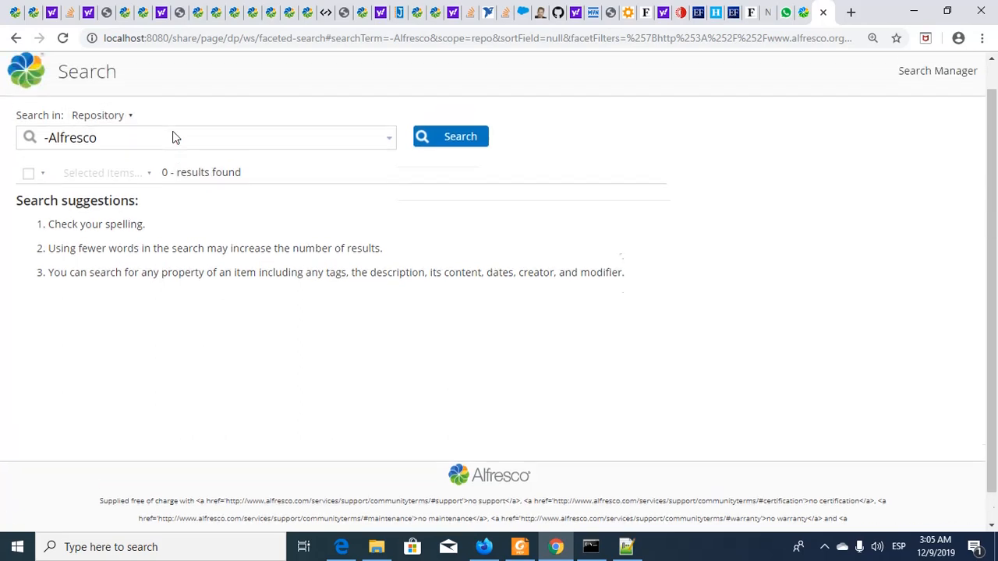
pyautogui.scroll(1, 176, 138)
pyautogui.hotkey('alt', 'Tab')
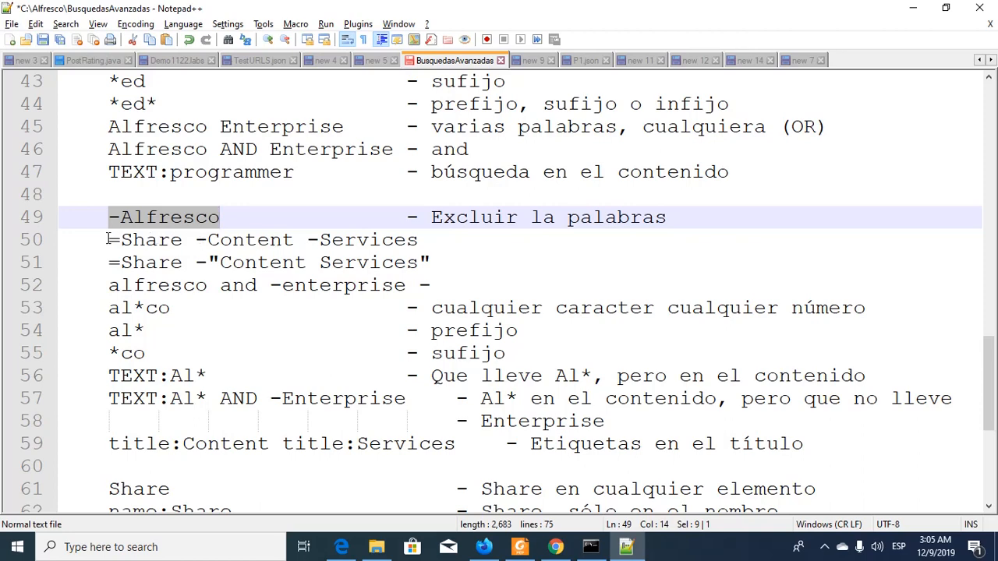
pyautogui.moveTo(108, 239); pyautogui.dragTo(425, 242)
pyautogui.hotkey('ctrl', 'c')
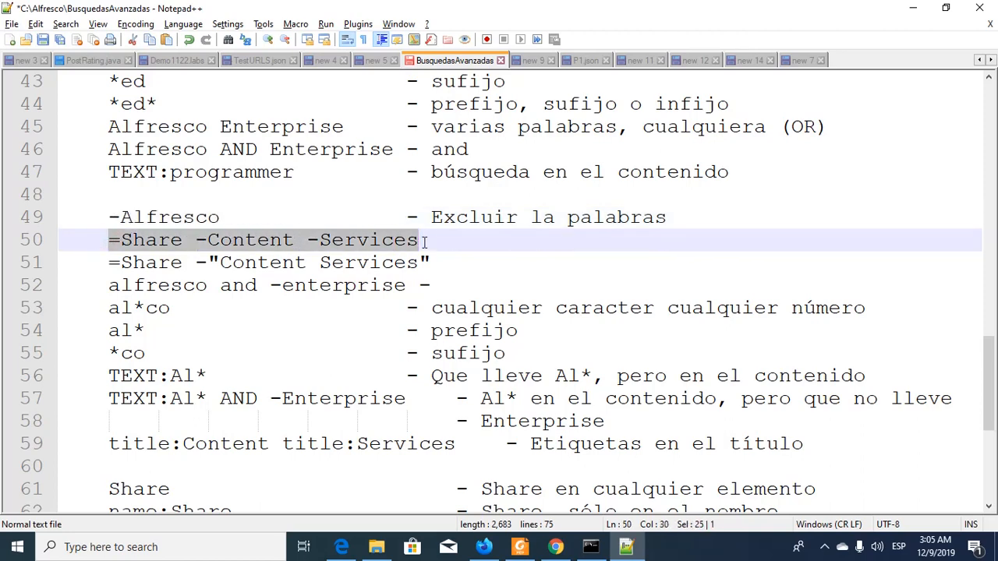
pyautogui.hotkey('alt', 'Tab')
pyautogui.tripleClick(174, 167)
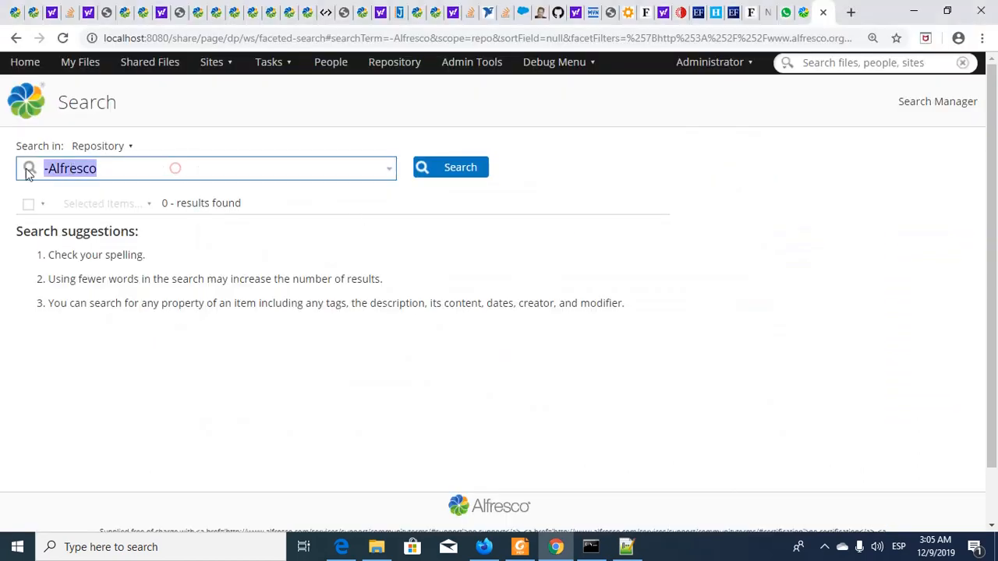
pyautogui.hotkey('ctrl', 'v')
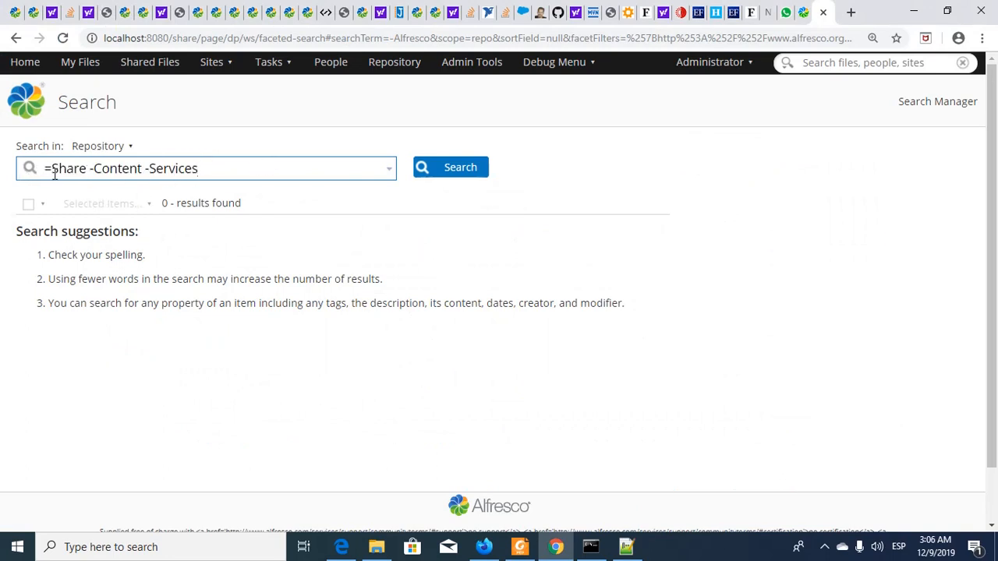
# Step: Remove the -Content -Services exclusions from the query and search for =Share only
pyautogui.hotkey('ctrl', 'shift', 'Left')
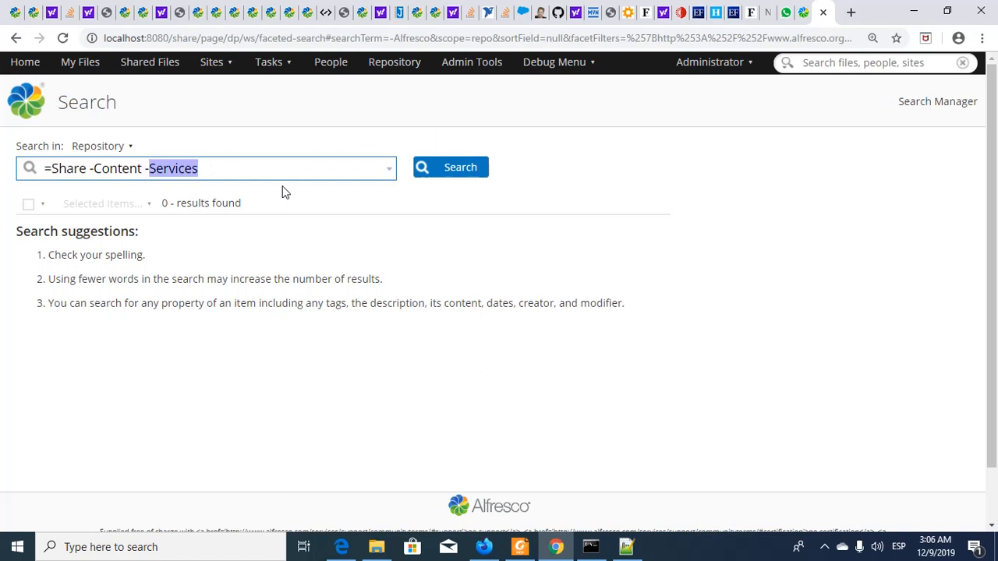
pyautogui.hotkey('ctrl', 'shift', 'Left')
pyautogui.hotkey('ctrl', 'shift', 'Left')
pyautogui.hotkey('ctrl', 'shift', 'Right')
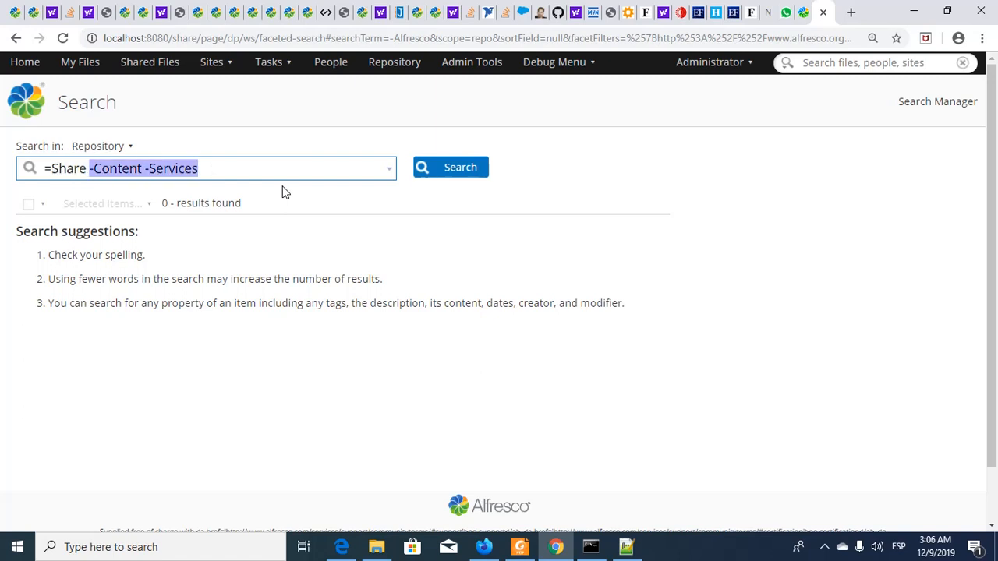
pyautogui.press('BackSpace')
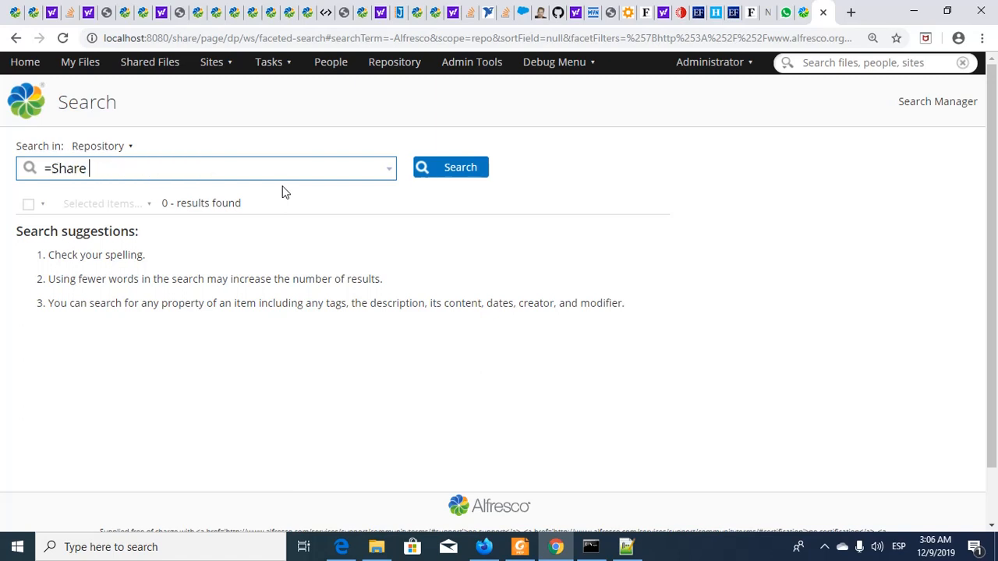
pyautogui.click(447, 169)
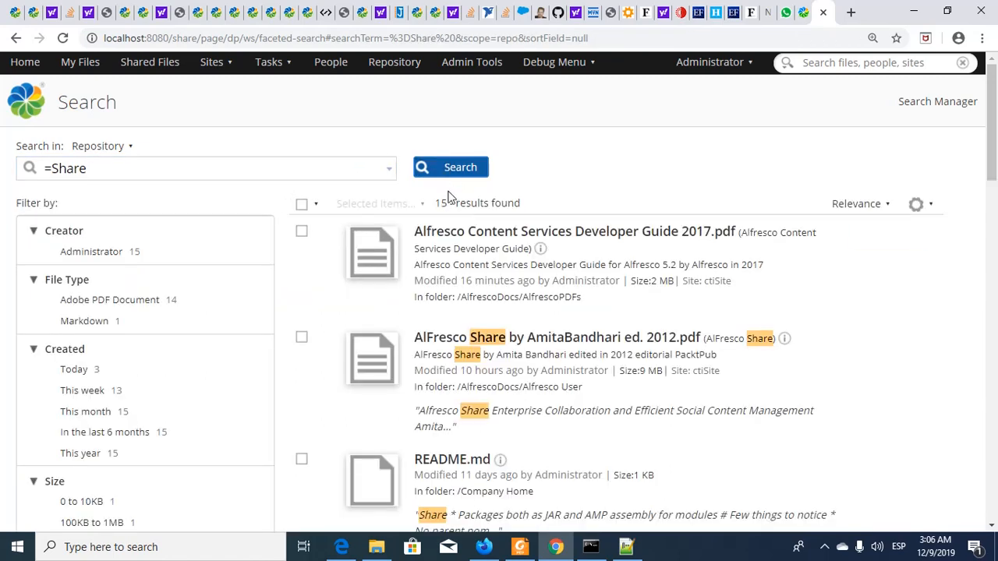
# Step: Restore the exclusions so the query reads =Share -Content -Services and run the search
pyautogui.click(208, 165)
pyautogui.hotkey('ctrl', 'z')
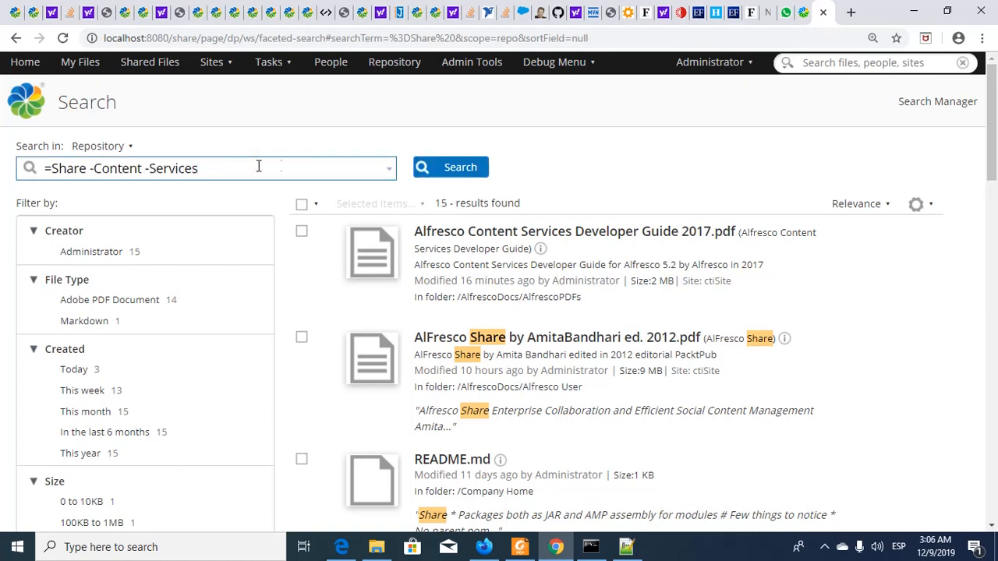
pyautogui.click(450, 170)
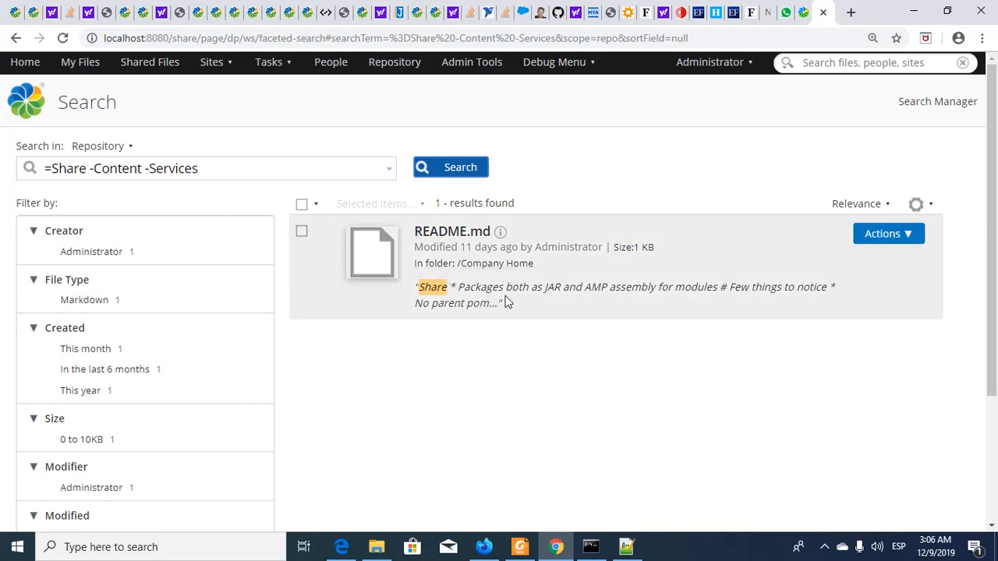
# Step: Copy the query =Share -"Content Services" from the Notepad++ notes into the Alfresco search box, replacing the current query
pyautogui.hotkey('alt', 'Tab')
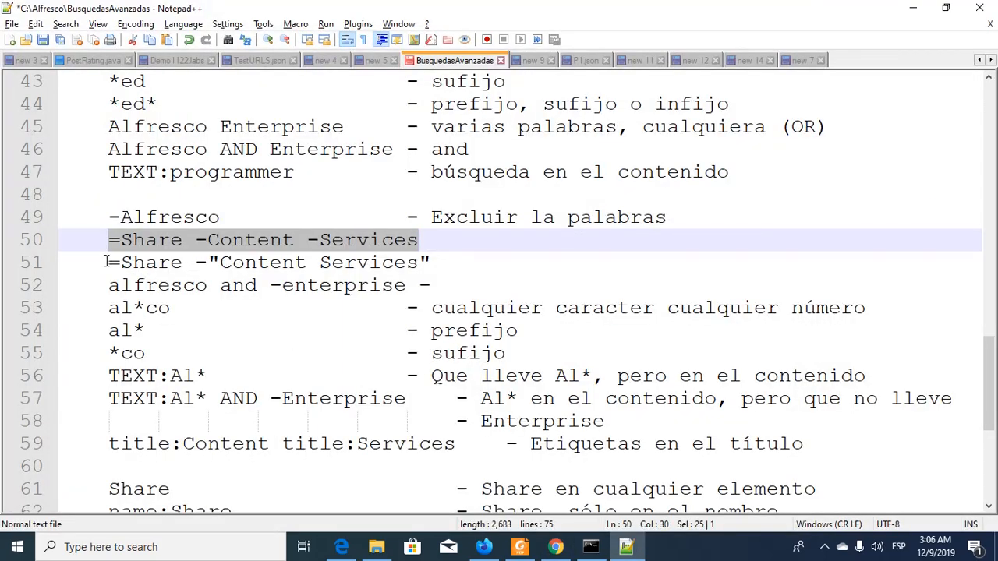
pyautogui.moveTo(106, 262); pyautogui.dragTo(430, 263)
pyautogui.hotkey('ctrl', 'c')
pyautogui.click(436, 262)
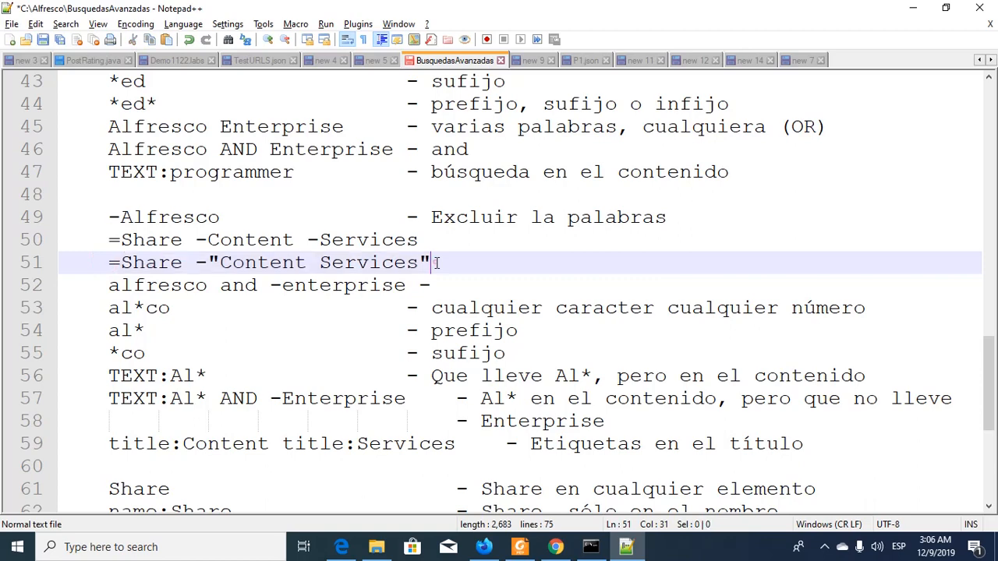
pyautogui.hotkey('alt', 'Tab')
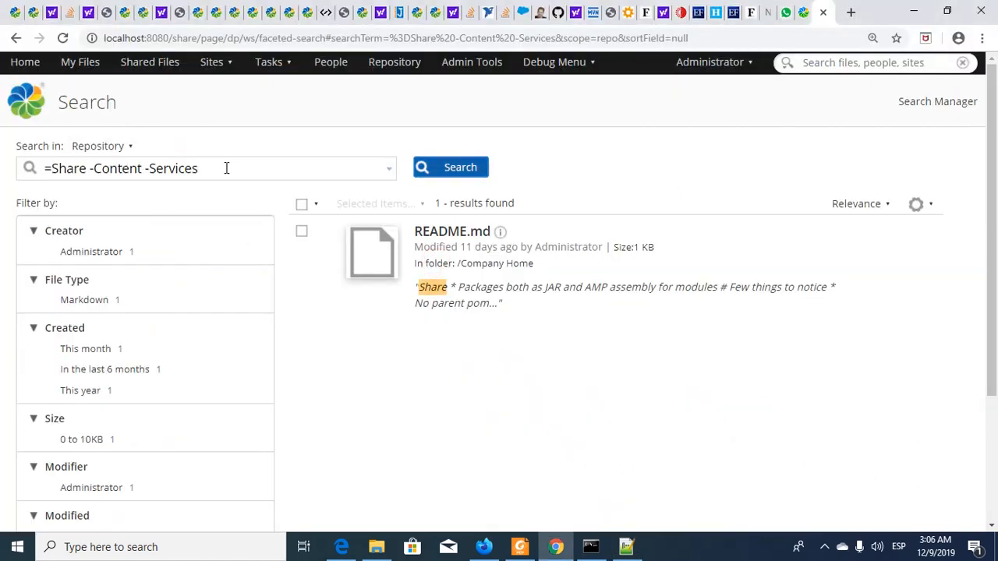
pyautogui.moveTo(226, 168); pyautogui.dragTo(47, 178)
pyautogui.hotkey('ctrl', 'v')
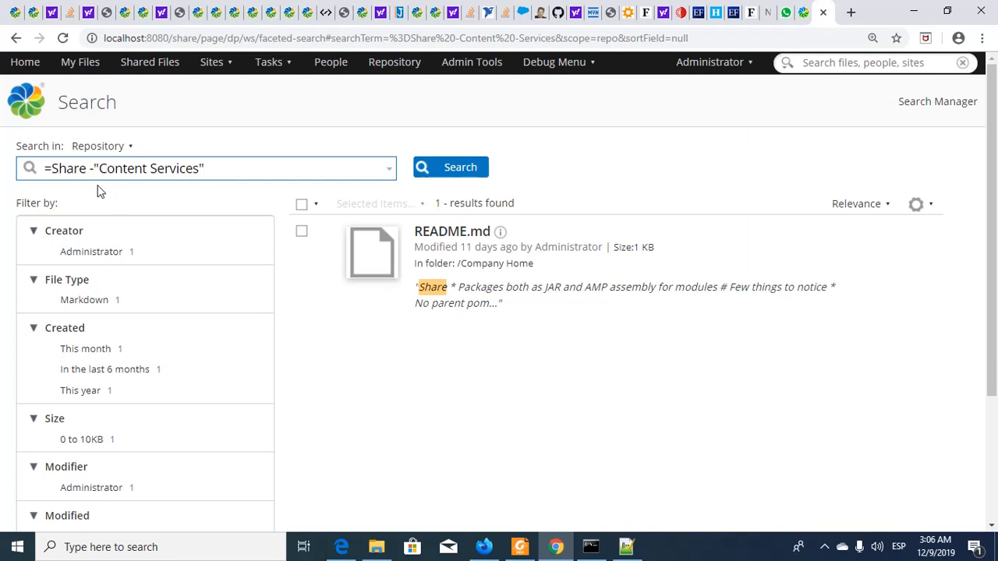
# Step: Run the search that excludes the exact phrase "Content Services" and look through the list of results
pyautogui.click(456, 170)
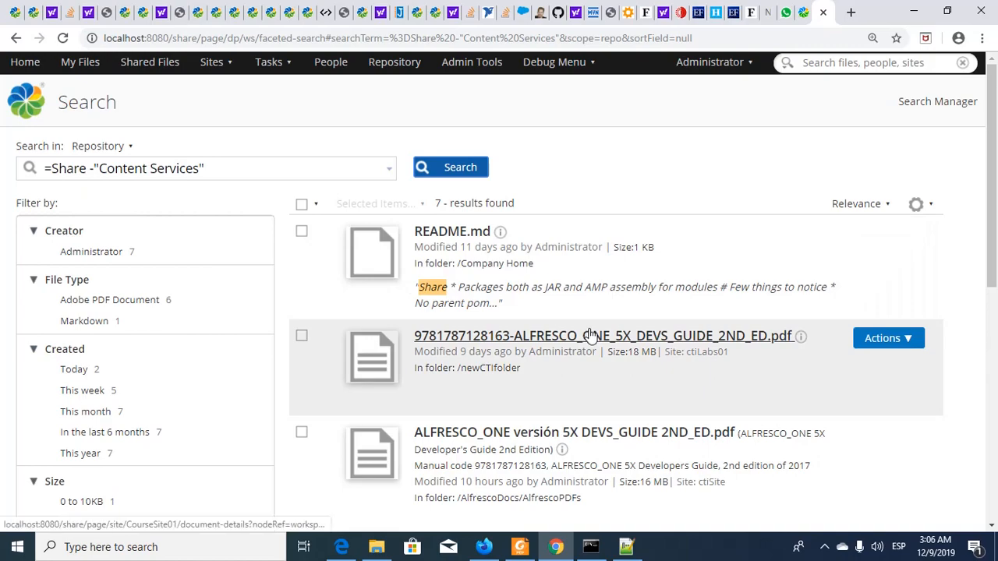
pyautogui.scroll(-3, 586, 343)
pyautogui.scroll(-4, 586, 345)
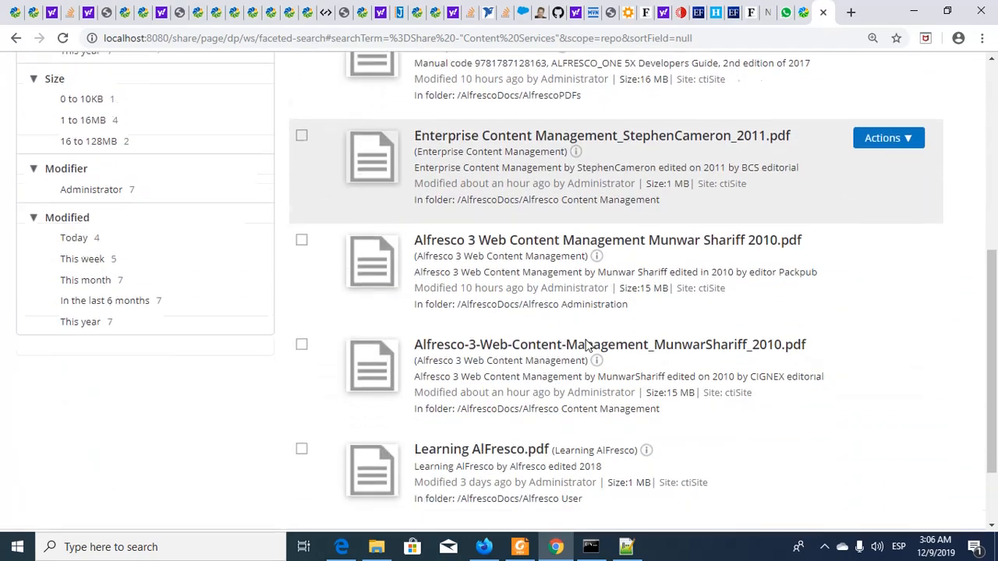
pyautogui.scroll(8, 586, 345)
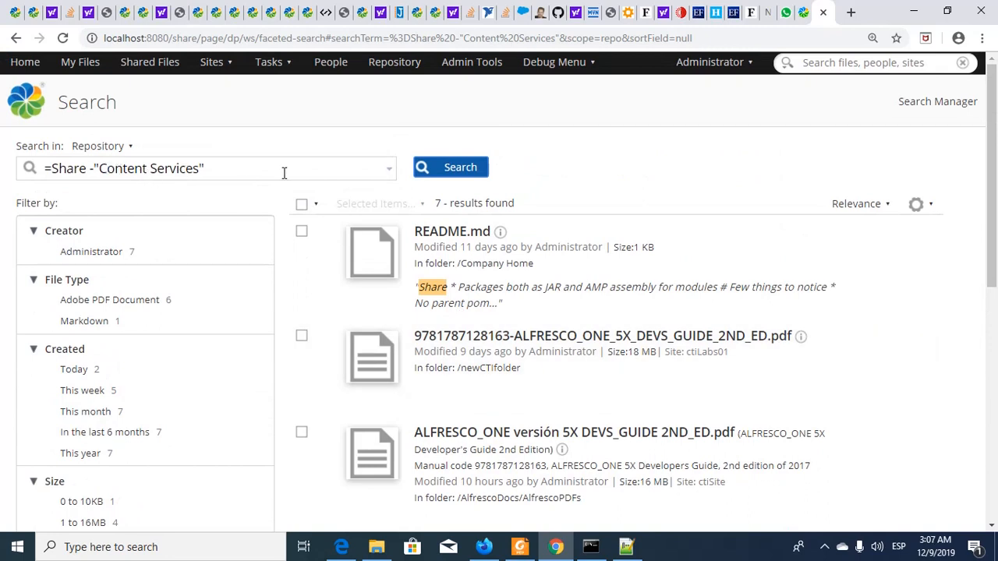
# Step: Copy the query alfresco and -enterprise from the Notepad++ notes into the Alfresco search box, replacing the current query
pyautogui.hotkey('alt', 'Tab')
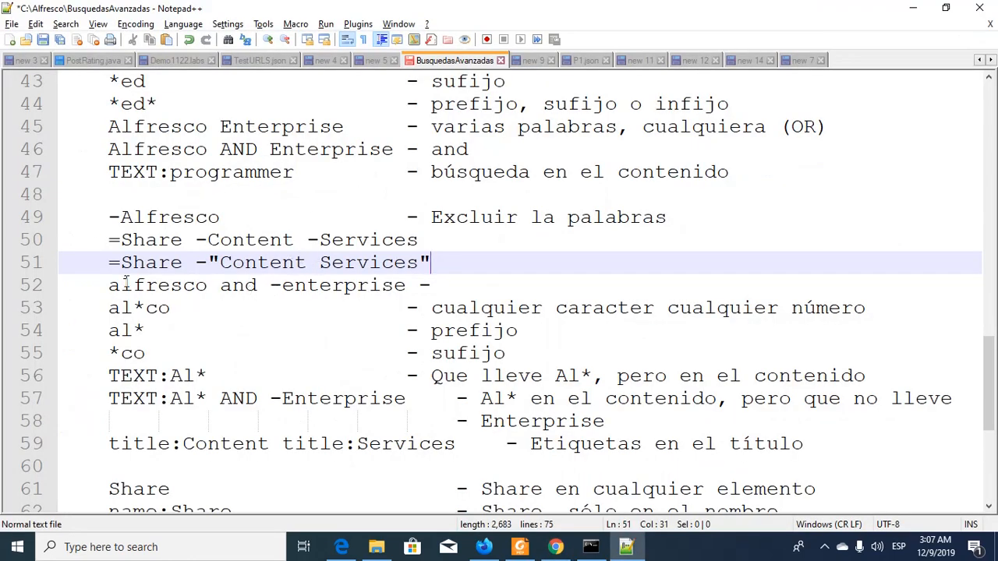
pyautogui.moveTo(110, 285); pyautogui.dragTo(408, 286)
pyautogui.hotkey('ctrl', 'c')
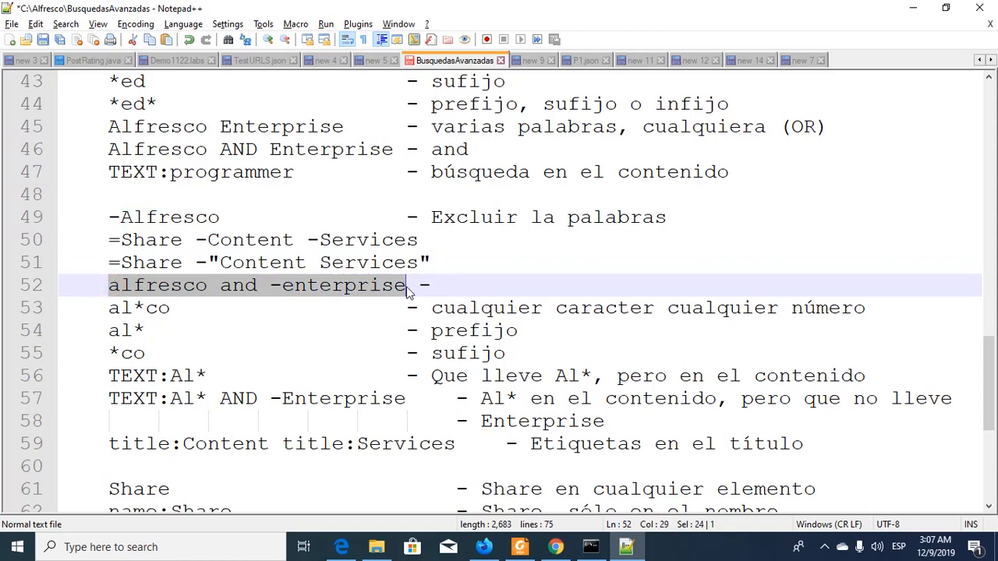
pyautogui.hotkey('alt', 'Tab')
pyautogui.moveTo(223, 165); pyautogui.dragTo(4, 175)
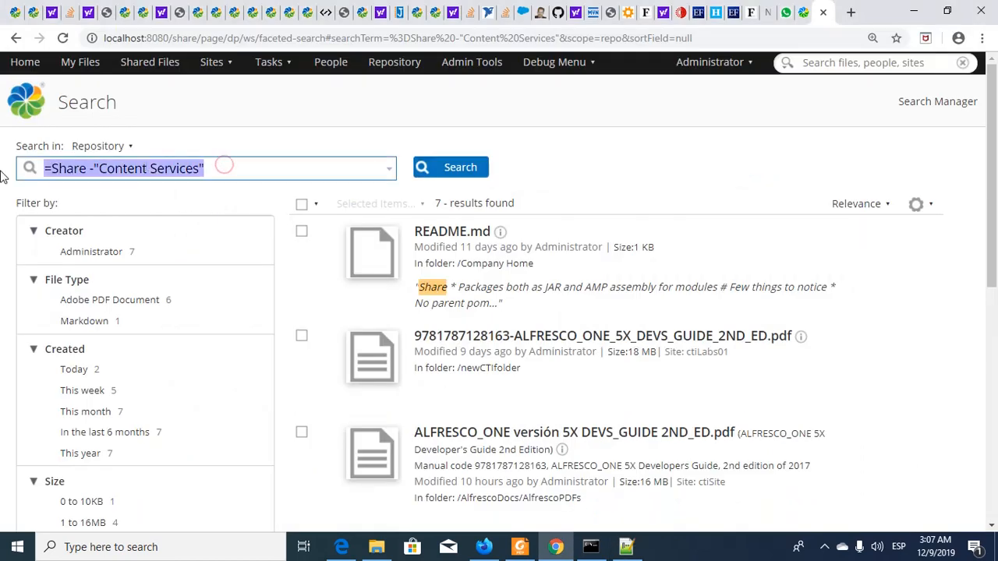
pyautogui.hotkey('ctrl', 'v')
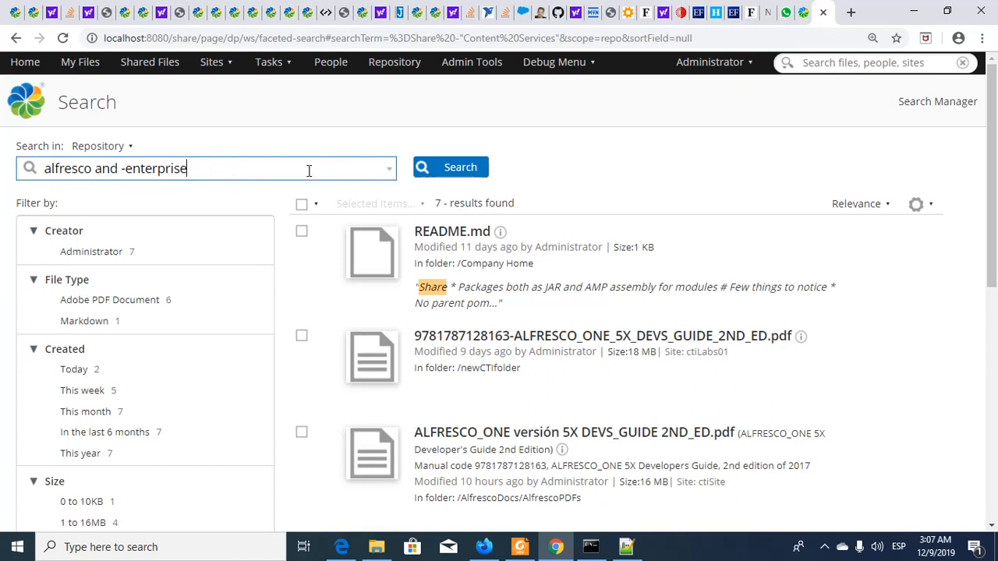
# Step: Remove the and -enterprise part from the query and search for alfresco only
pyautogui.hotkey('ctrl', 'shift', 'Left')
pyautogui.hotkey('ctrl', 'shift', 'Left')
pyautogui.hotkey('ctrl', 'shift', 'Left')
pyautogui.press('BackSpace')
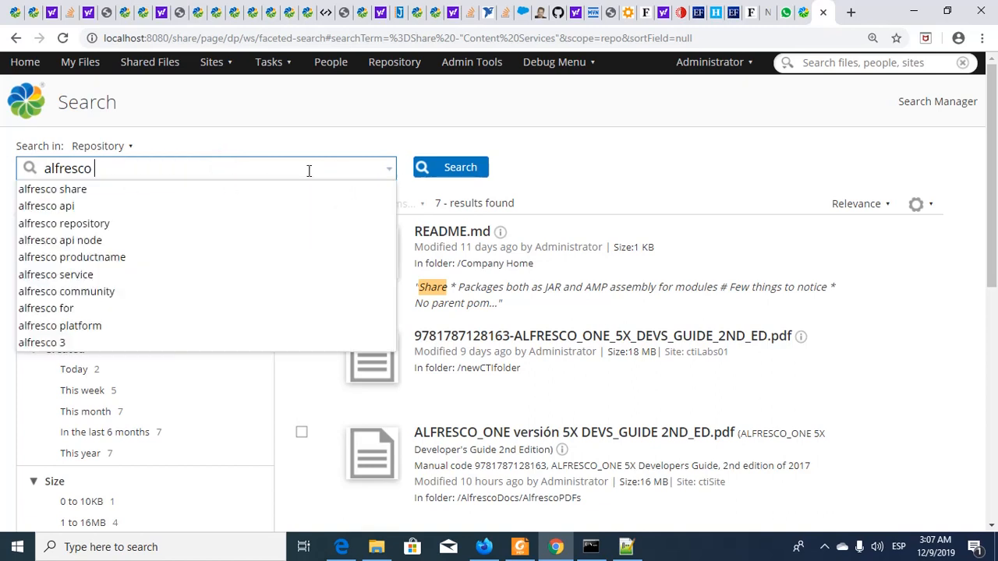
pyautogui.click(455, 168)
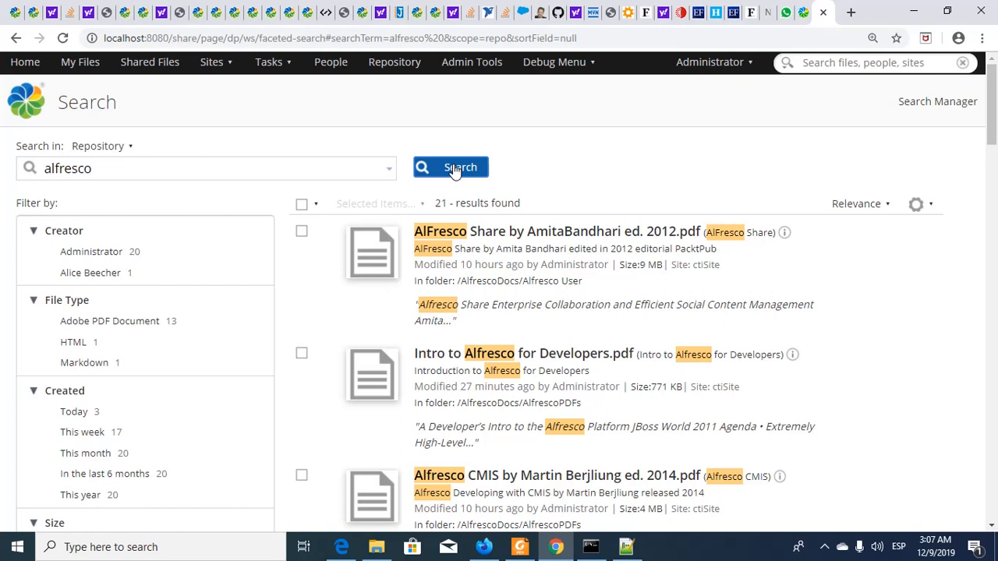
# Step: Restore the exclusion so the query reads alfresco and -enterprise and run the search
pyautogui.click(270, 170)
pyautogui.write('and -enterprise')
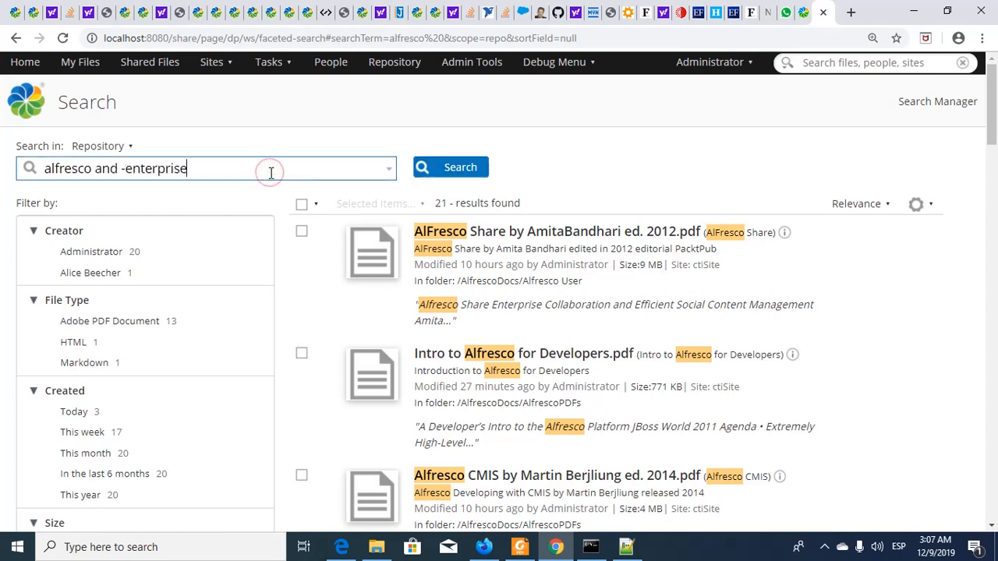
pyautogui.click(450, 170)
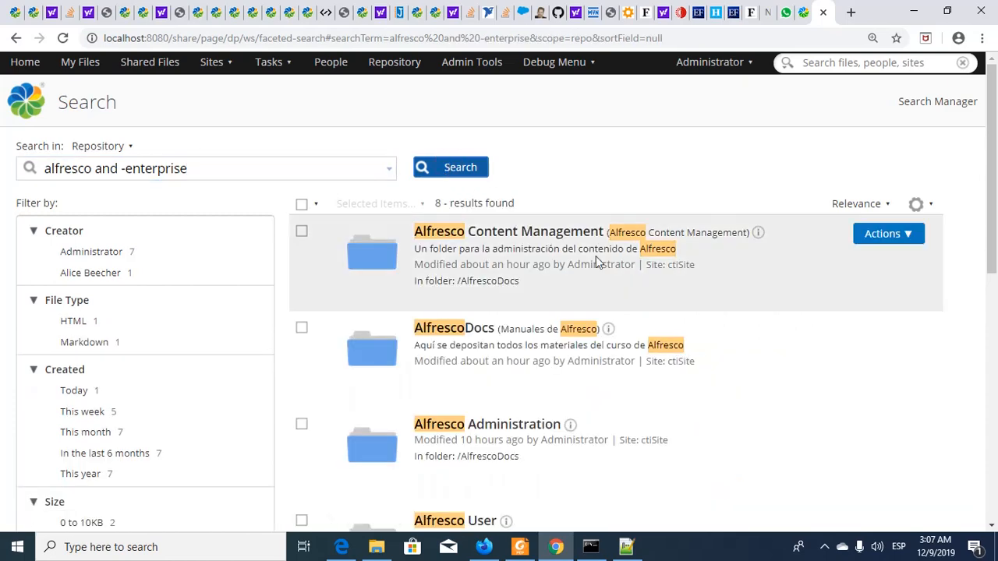
# Step: Look through the search results and filter them to the HTML file type
pyautogui.scroll(-1, 595, 256)
pyautogui.scroll(-3, 549, 425)
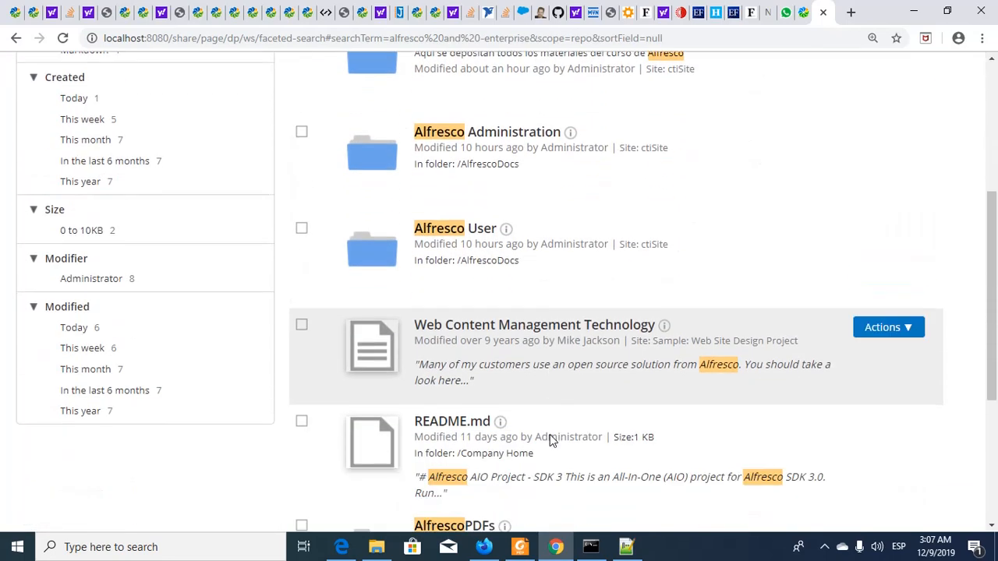
pyautogui.scroll(-2, 550, 432)
pyautogui.scroll(-2, 550, 435)
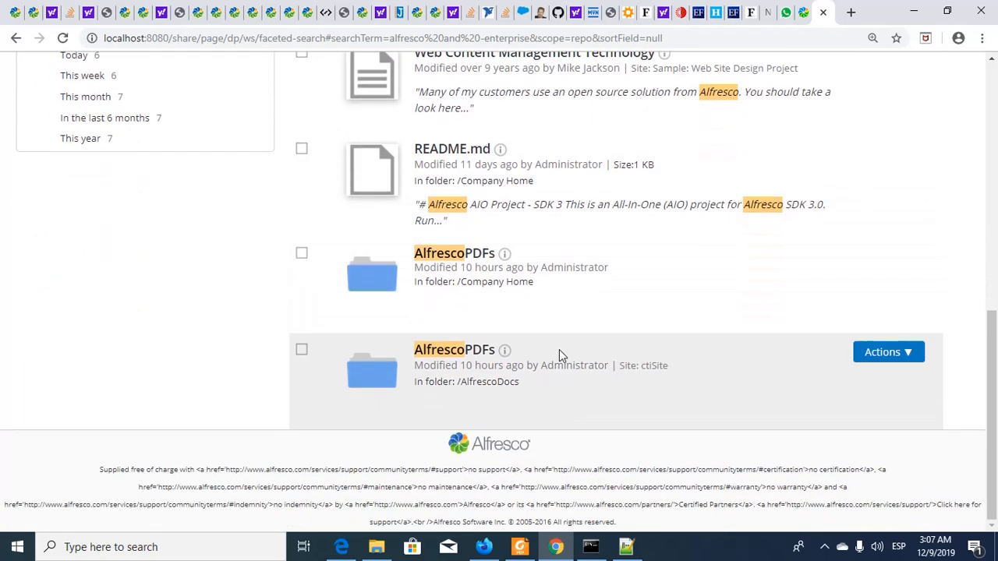
pyautogui.scroll(2, 565, 356)
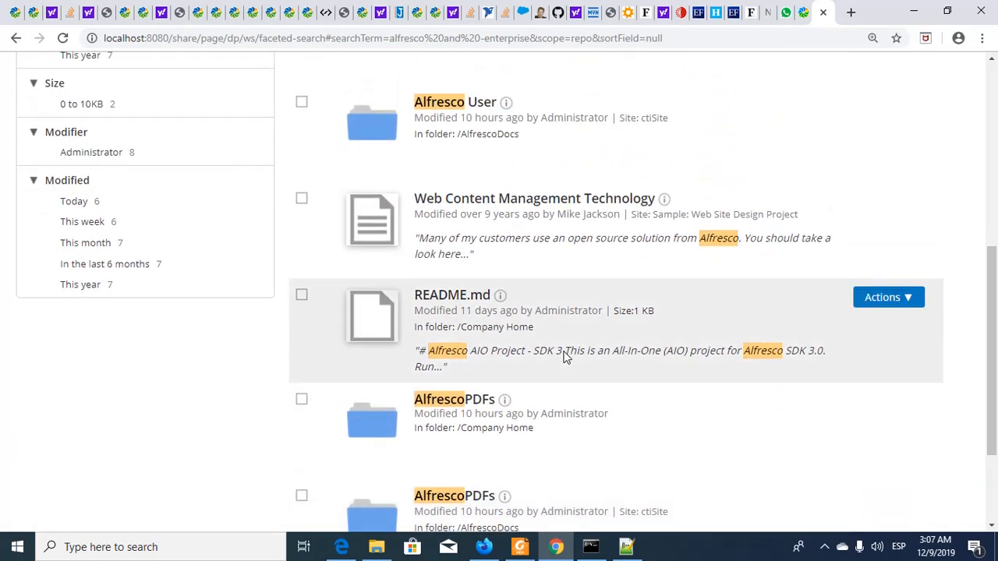
pyautogui.scroll(3, 565, 356)
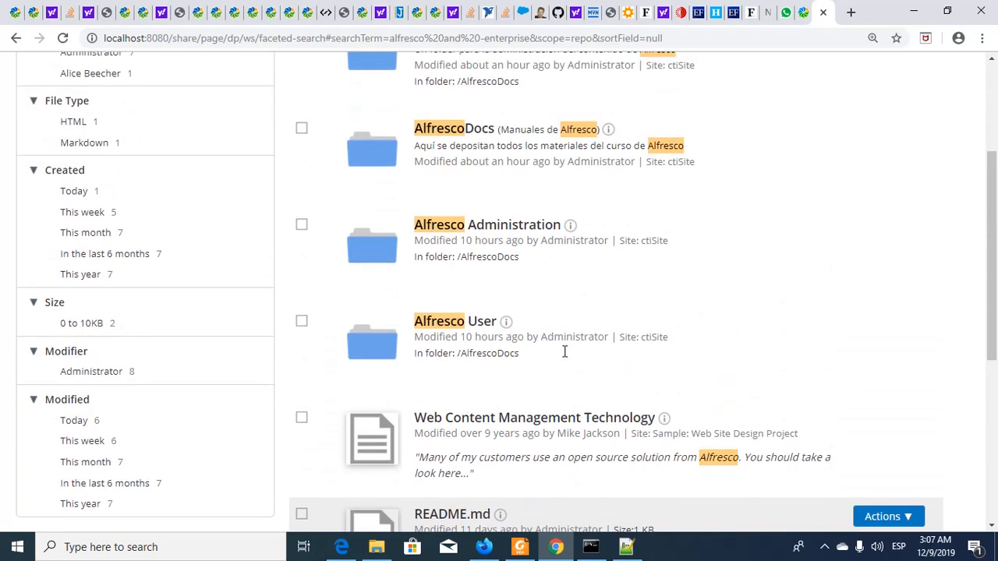
pyautogui.scroll(1, 564, 351)
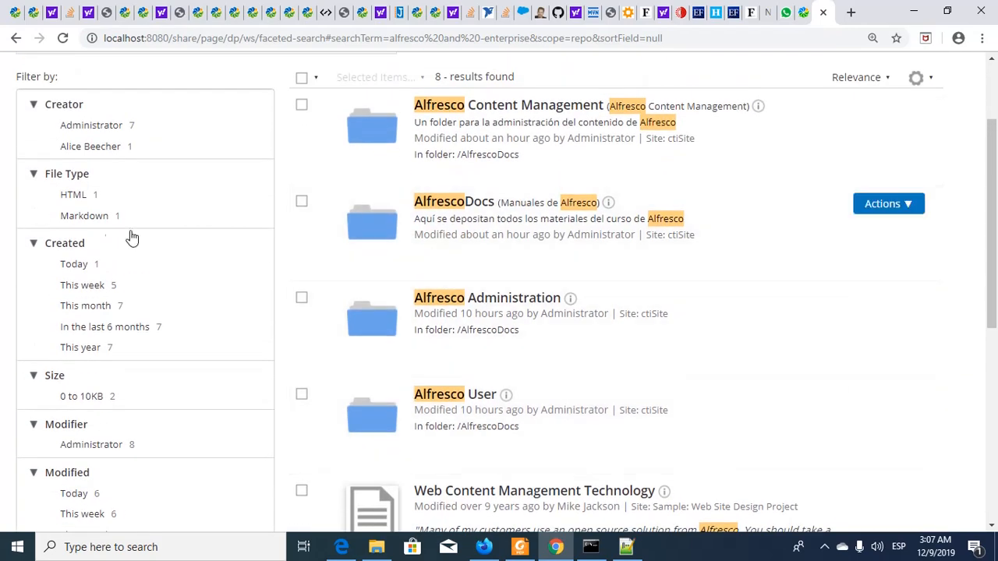
pyautogui.click(73, 199)
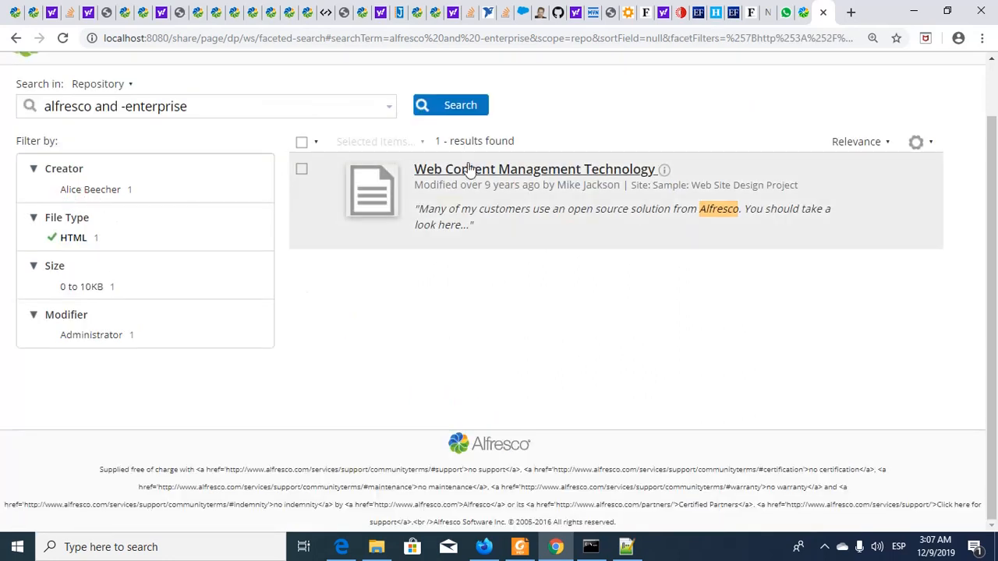
pyautogui.moveTo(498, 163)
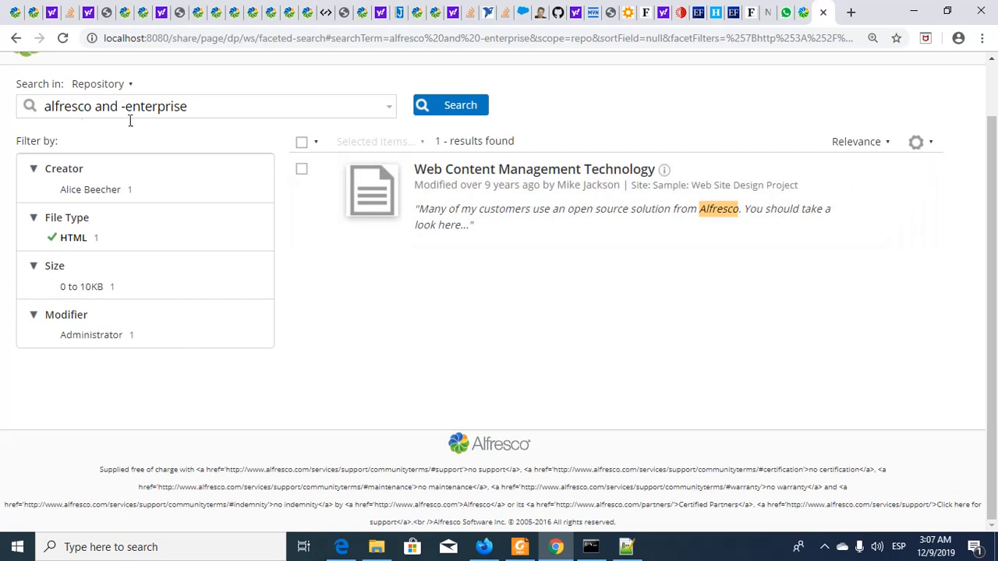
pyautogui.moveTo(691, 224)
pyautogui.moveTo(534, 234)
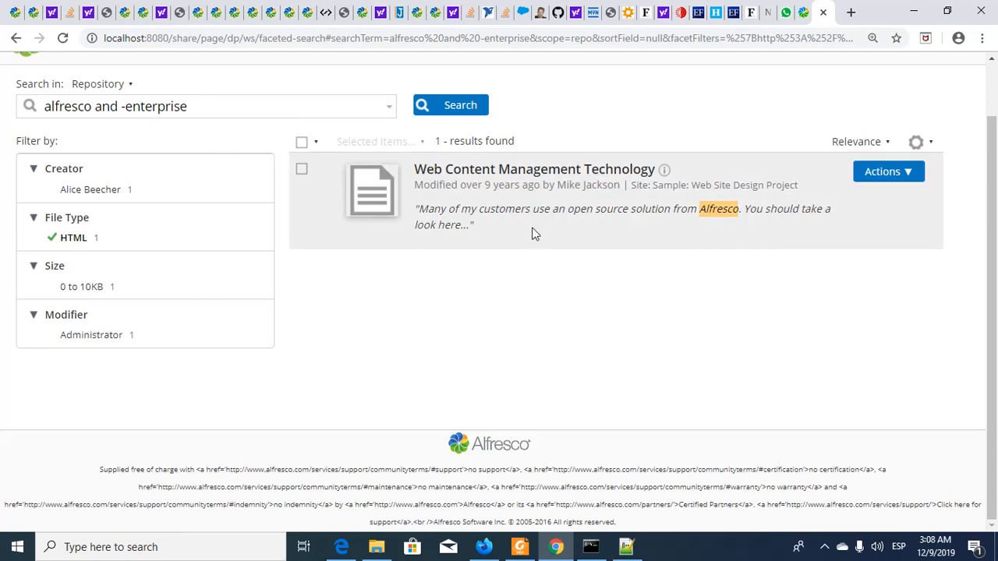
# Step: Copy the wildcard query al*co from the Notepad++ notes into the Alfresco search box and run the search
pyautogui.hotkey('alt', 'Tab')
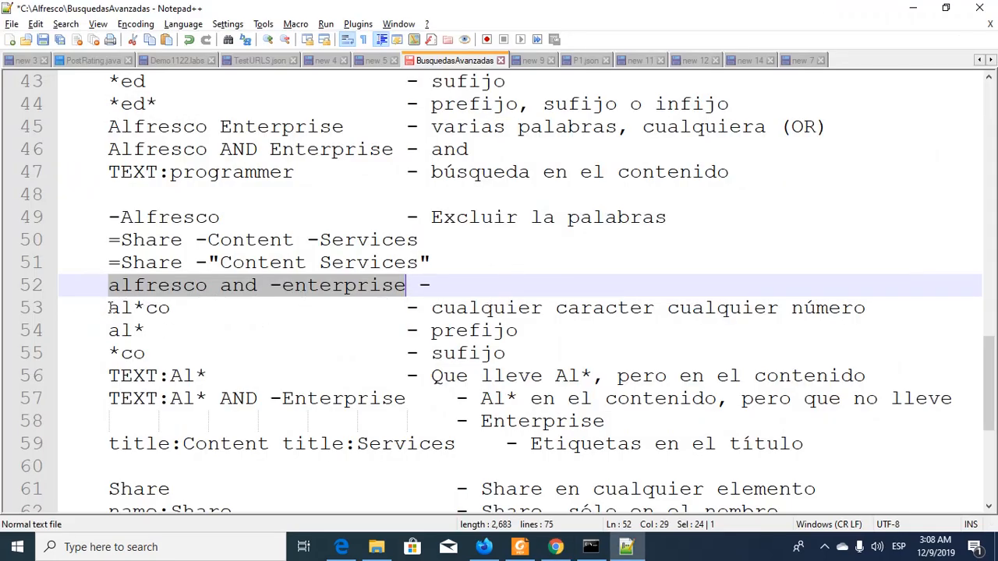
pyautogui.moveTo(110, 308); pyautogui.dragTo(169, 308)
pyautogui.hotkey('ctrl', 'c')
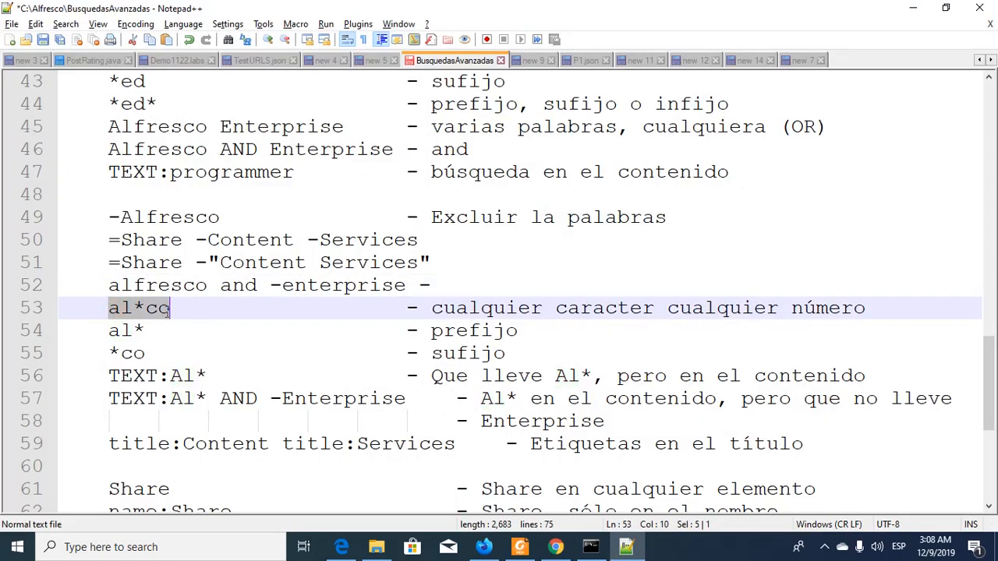
pyautogui.hotkey('alt', 'Tab')
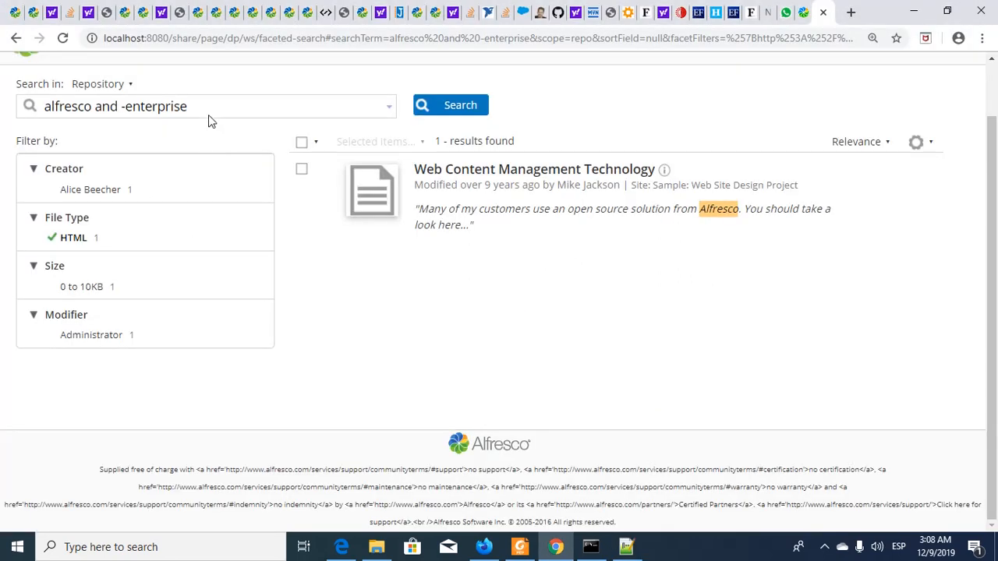
pyautogui.moveTo(209, 106); pyautogui.dragTo(28, 109)
pyautogui.hotkey('ctrl', 'v')
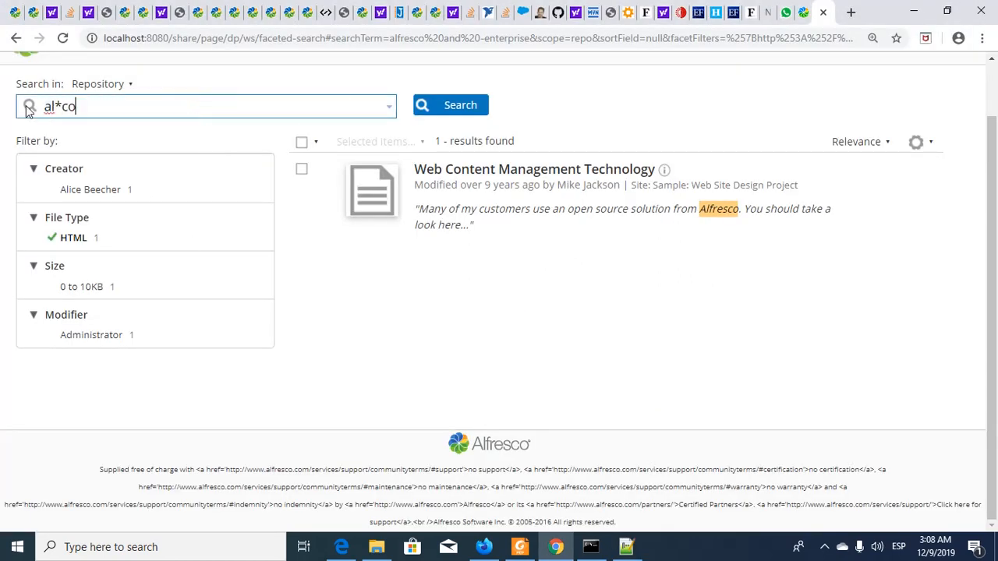
pyautogui.click(460, 106)
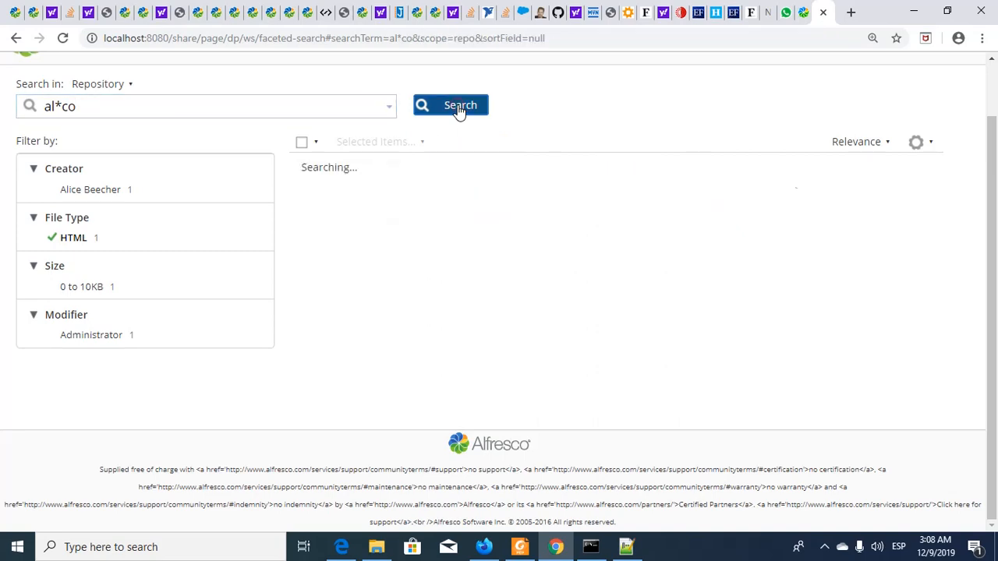
# Step: Look through the whole list of al*co results, checking which words are highlighted as matches
pyautogui.scroll(-1, 459, 110)
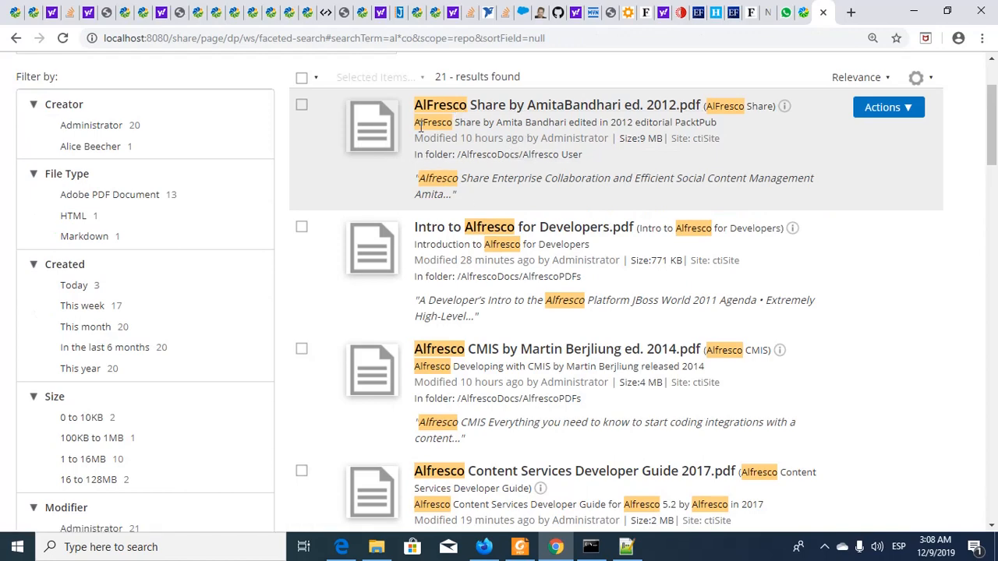
pyautogui.scroll(-2, 630, 372)
pyautogui.scroll(-6, 629, 372)
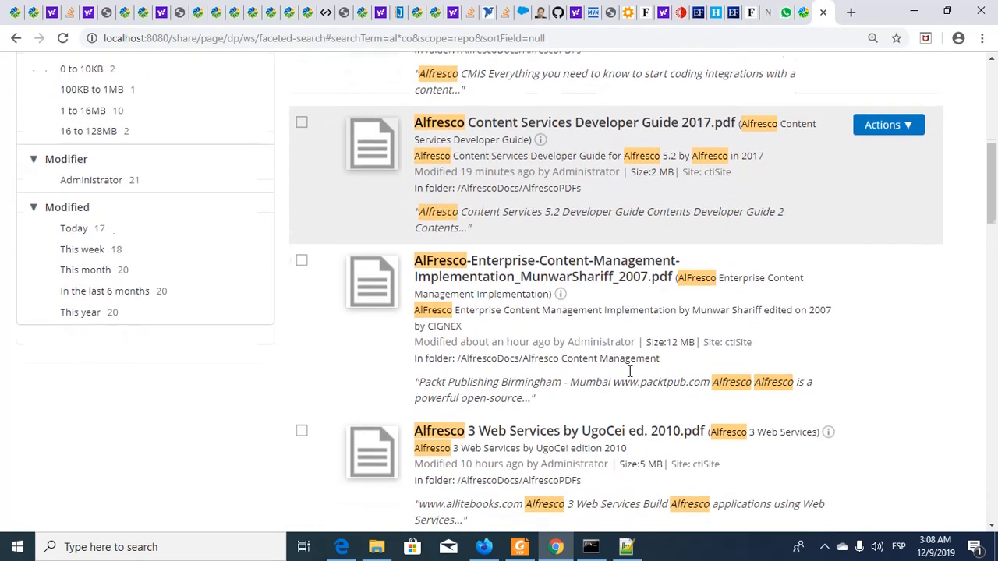
pyautogui.scroll(-2, 630, 372)
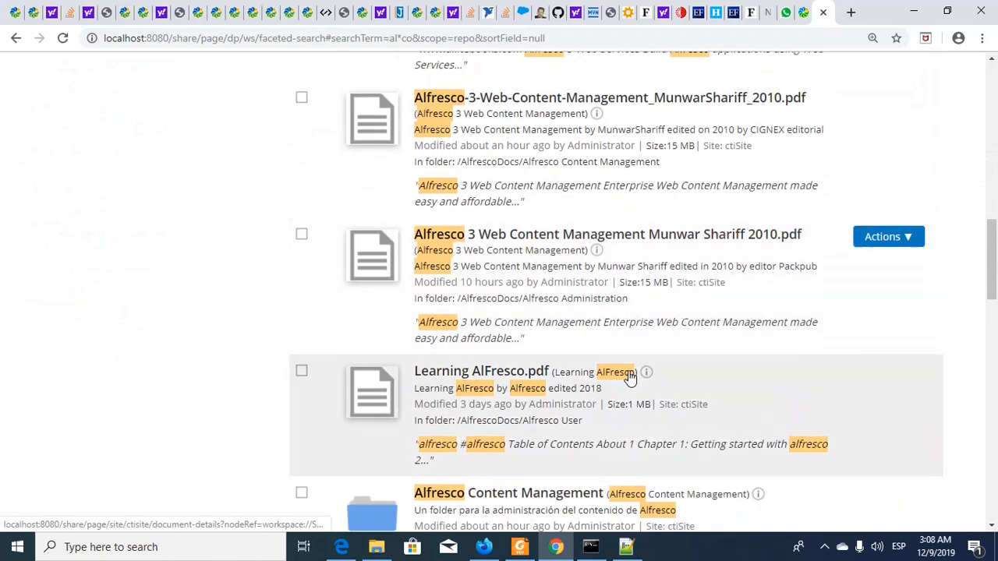
pyautogui.scroll(-1, 629, 374)
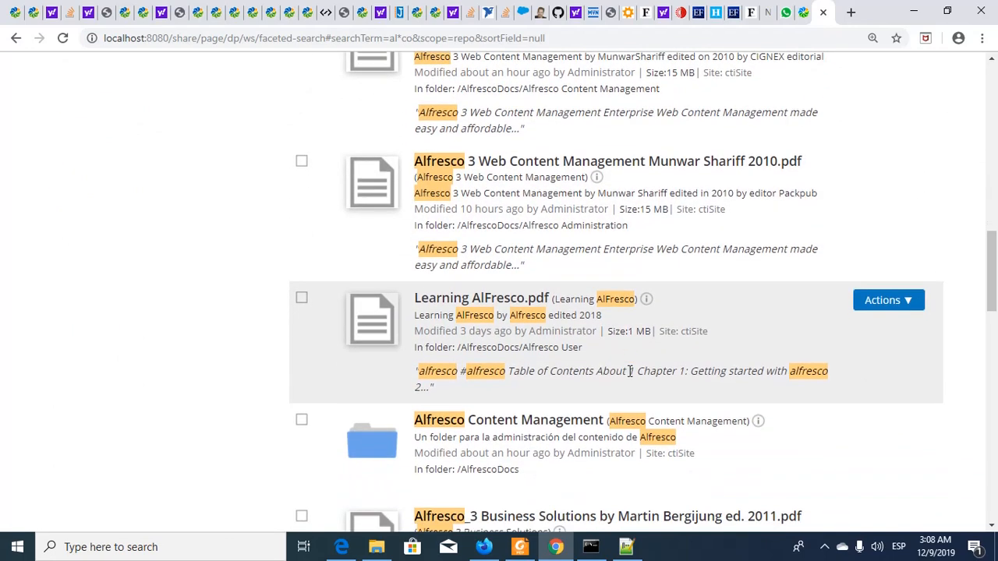
pyautogui.scroll(-2, 629, 372)
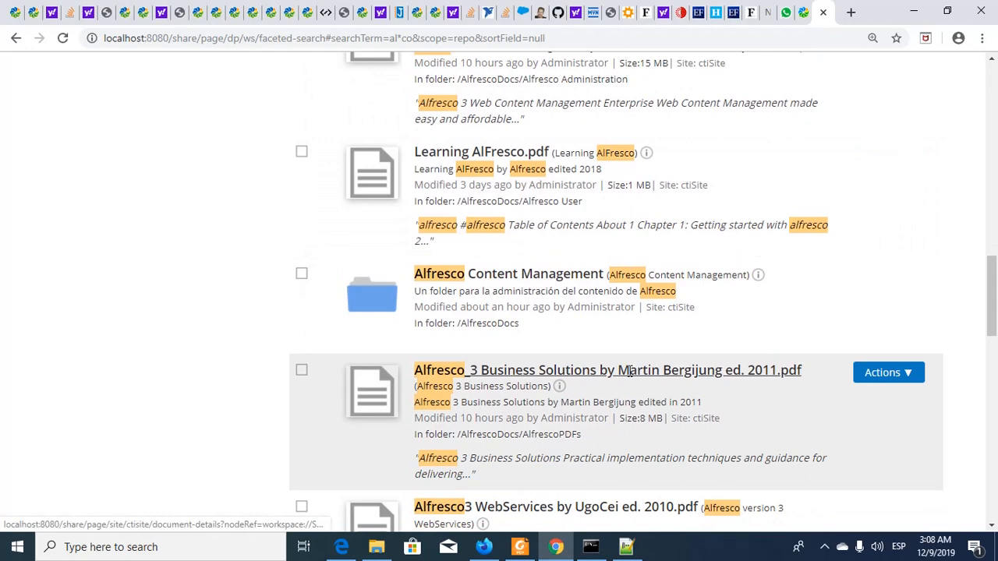
pyautogui.scroll(-3, 630, 372)
pyautogui.scroll(-3, 630, 372)
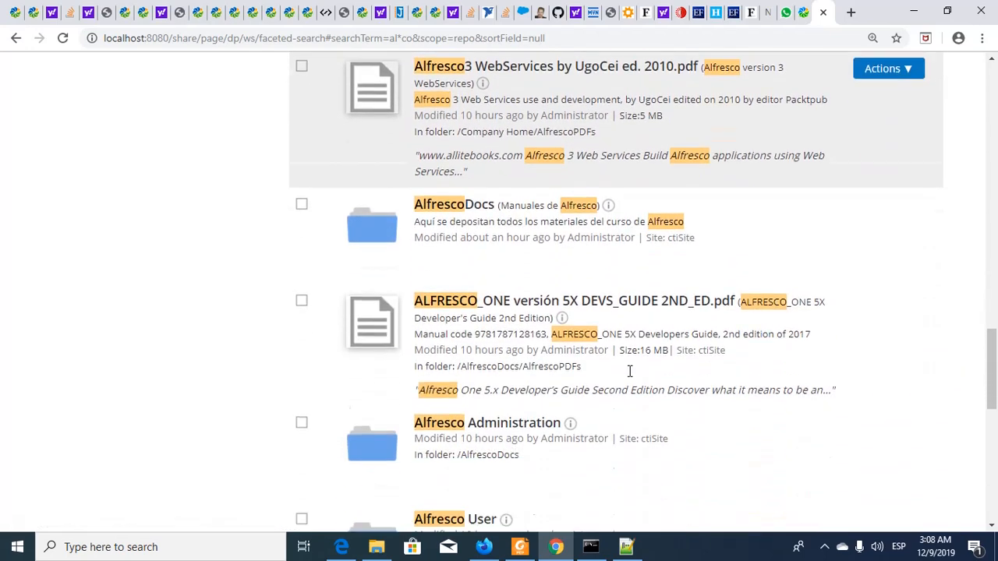
pyautogui.scroll(-5, 629, 372)
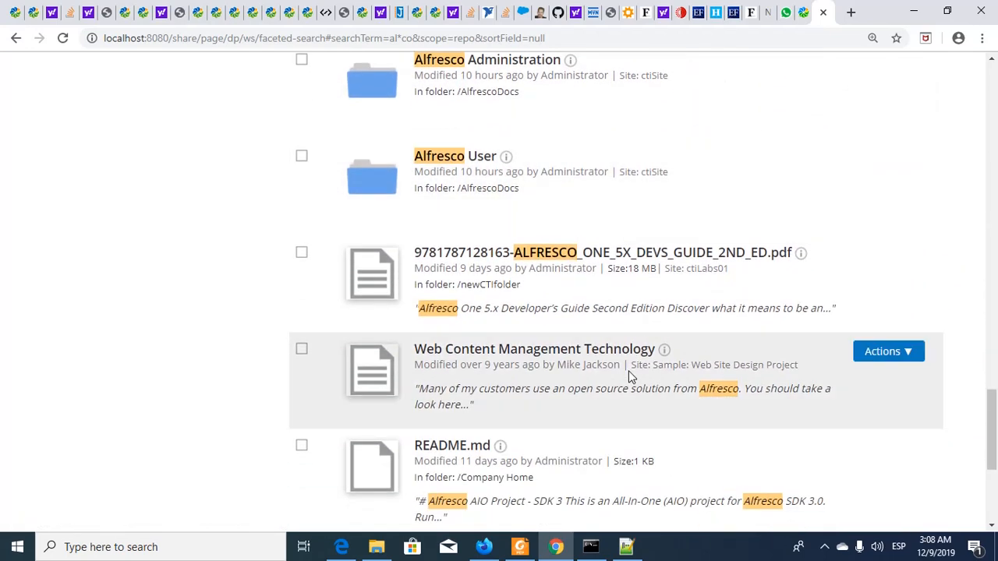
pyautogui.scroll(-3, 630, 375)
pyautogui.scroll(-1, 630, 375)
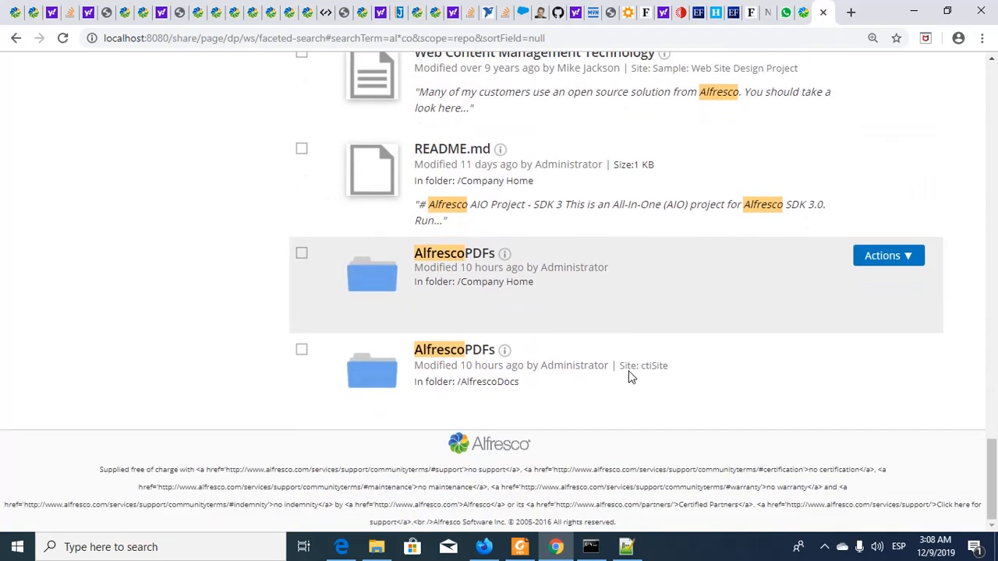
pyautogui.scroll(15, 630, 377)
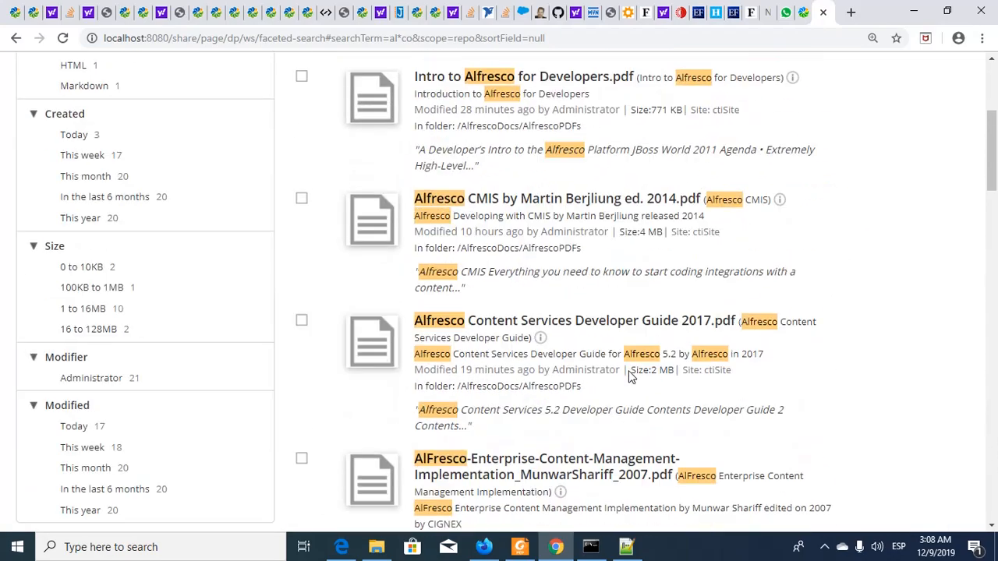
pyautogui.scroll(4, 630, 376)
# Step: Switch to the Notepad++ notes and highlight the prefix example al* and the suffix example *co
pyautogui.hotkey('alt', 'Tab')
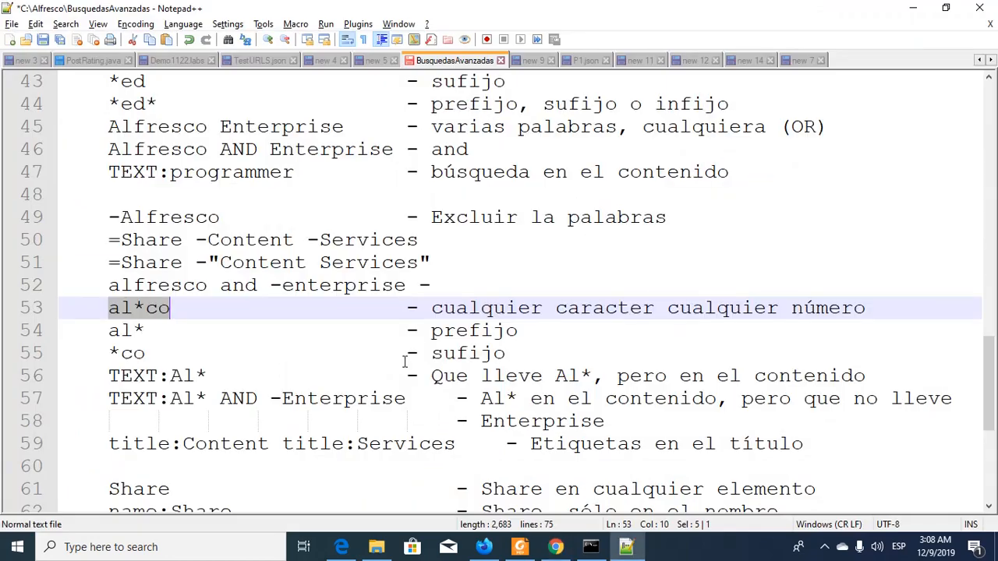
pyautogui.click(110, 330)
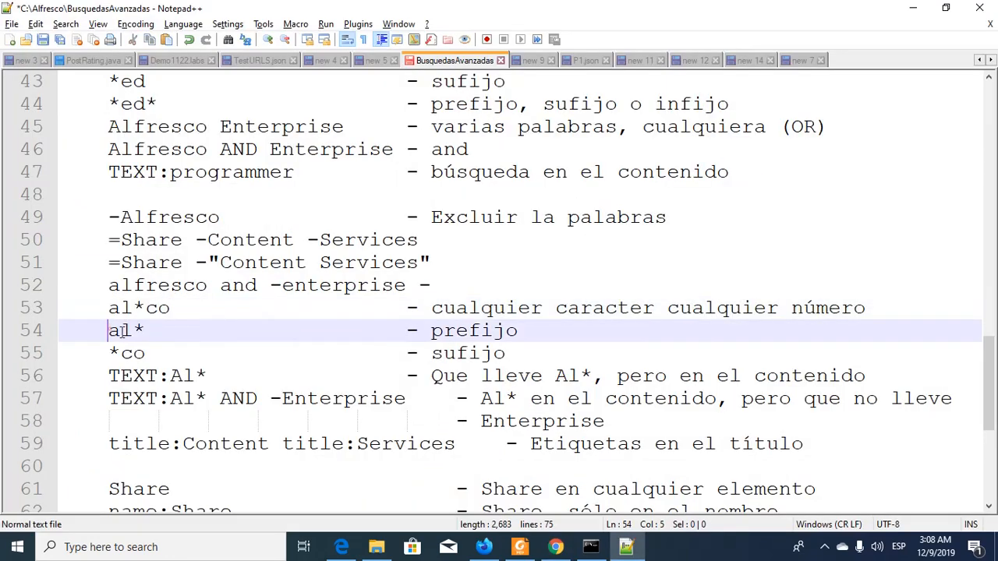
pyautogui.hotkey('shift', 'Right')
pyautogui.hotkey('shift', 'Right')
pyautogui.hotkey('shift', 'Right')
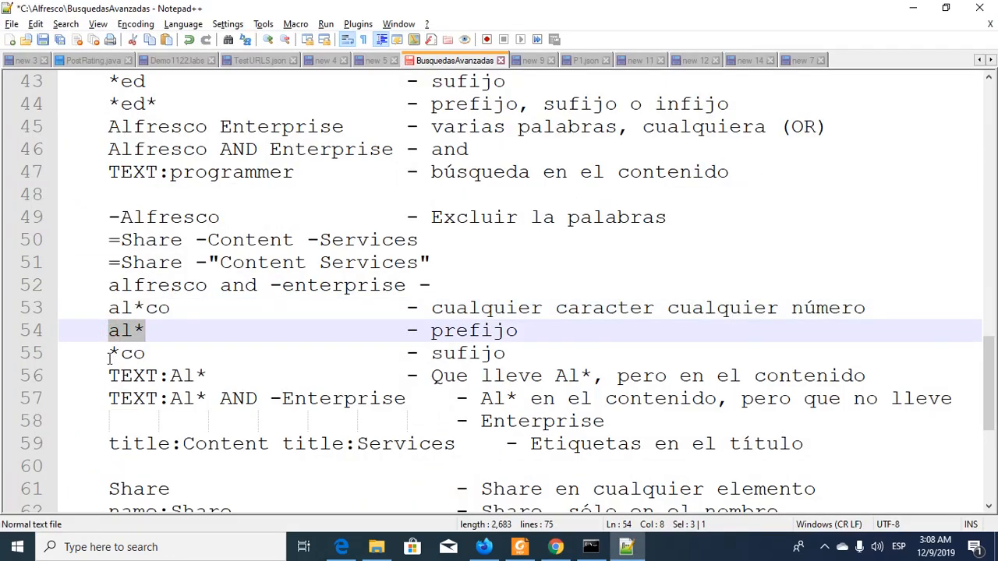
pyautogui.moveTo(110, 354); pyautogui.dragTo(154, 356)
# Step: Copy the content query TEXT:Al* from the notes, run it in the Alfresco search, and open Alfresco Content Services Developer Guide 2017.pdf from the results
pyautogui.scroll(-2, 265, 334)
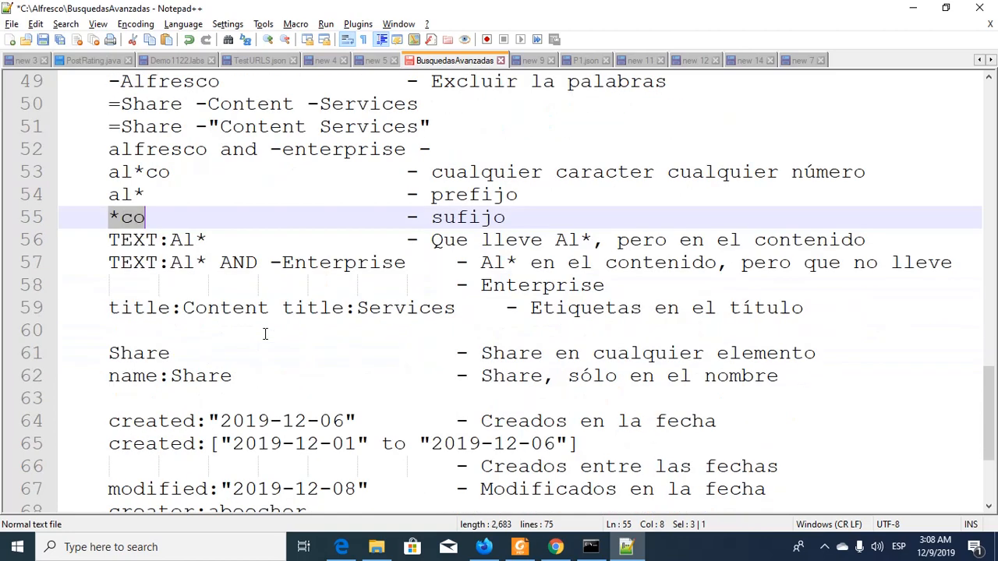
pyautogui.click(218, 263)
pyautogui.moveTo(110, 240); pyautogui.dragTo(210, 240)
pyautogui.hotkey('ctrl', 'c')
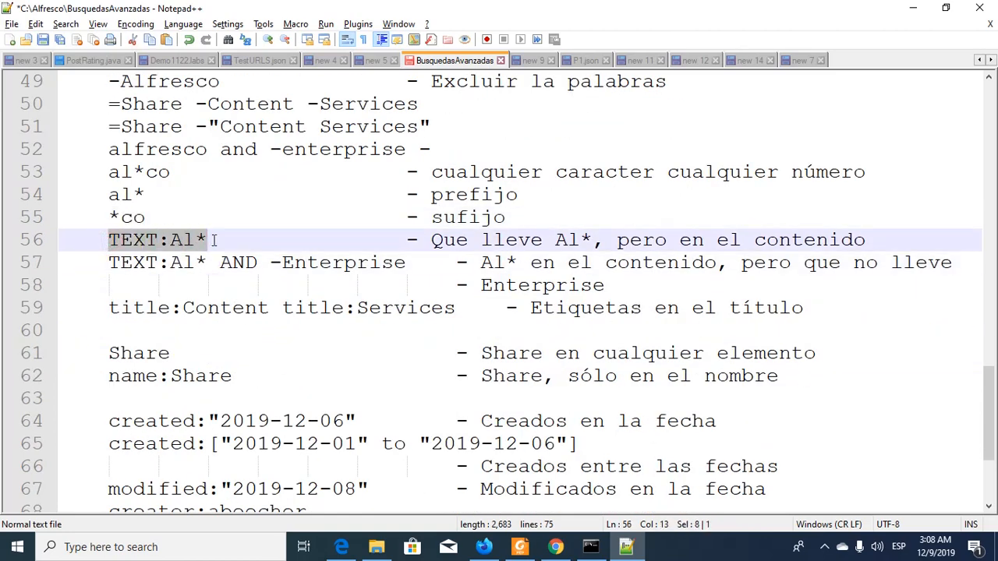
pyautogui.hotkey('alt', 'Tab')
pyautogui.click(127, 169)
pyautogui.hotkey('ctrl', 'a')
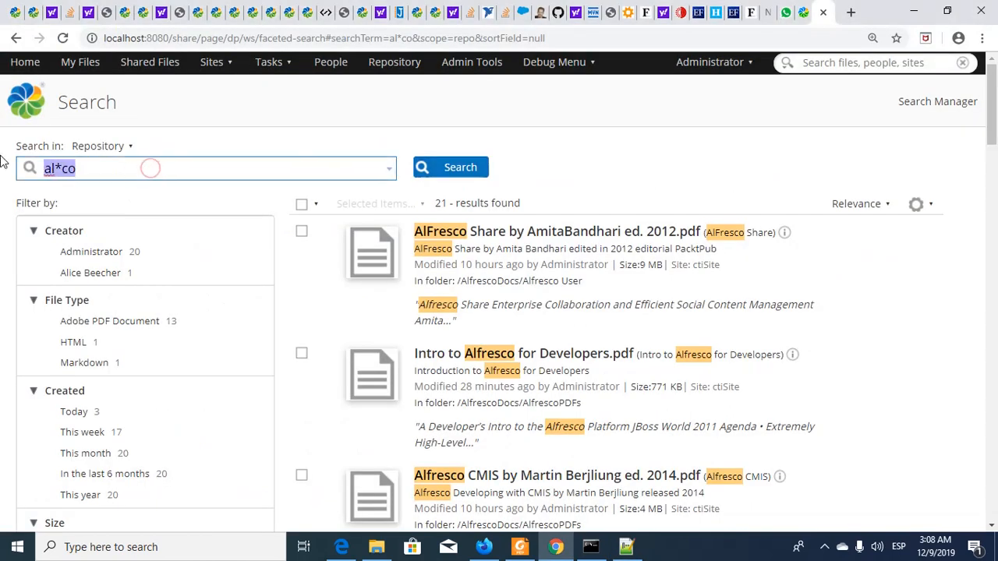
pyautogui.hotkey('ctrl', 'v')
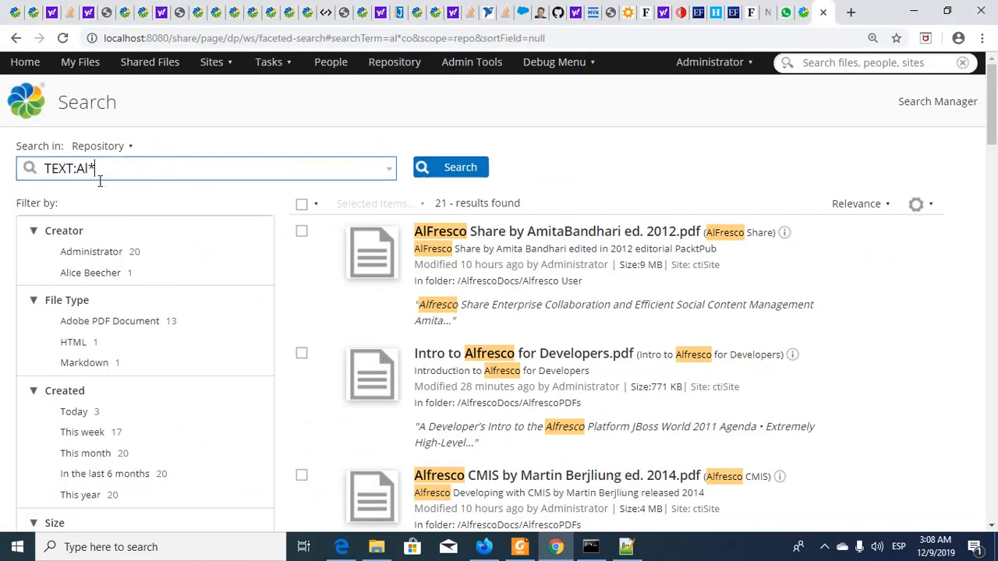
pyautogui.click(466, 169)
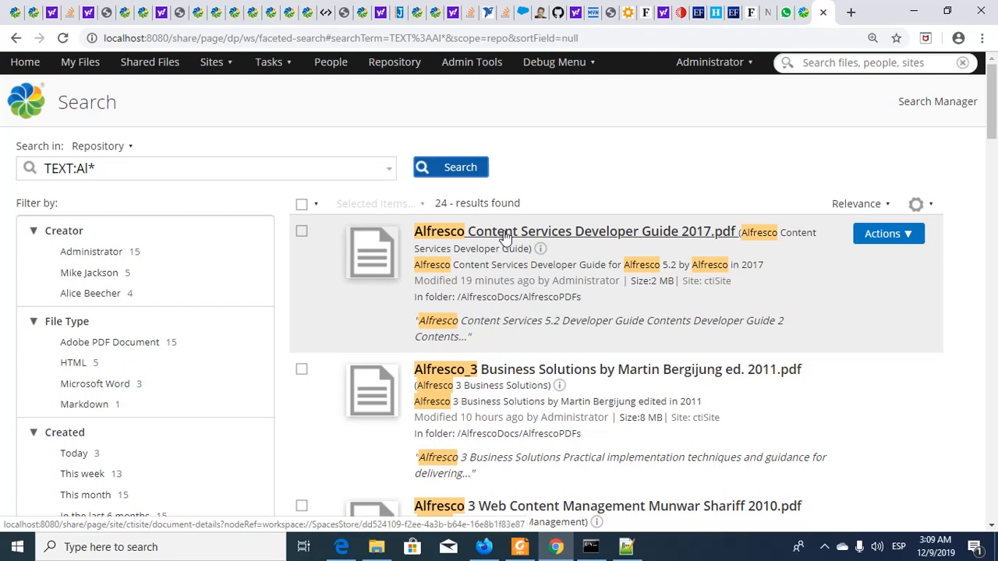
pyautogui.click(505, 236)
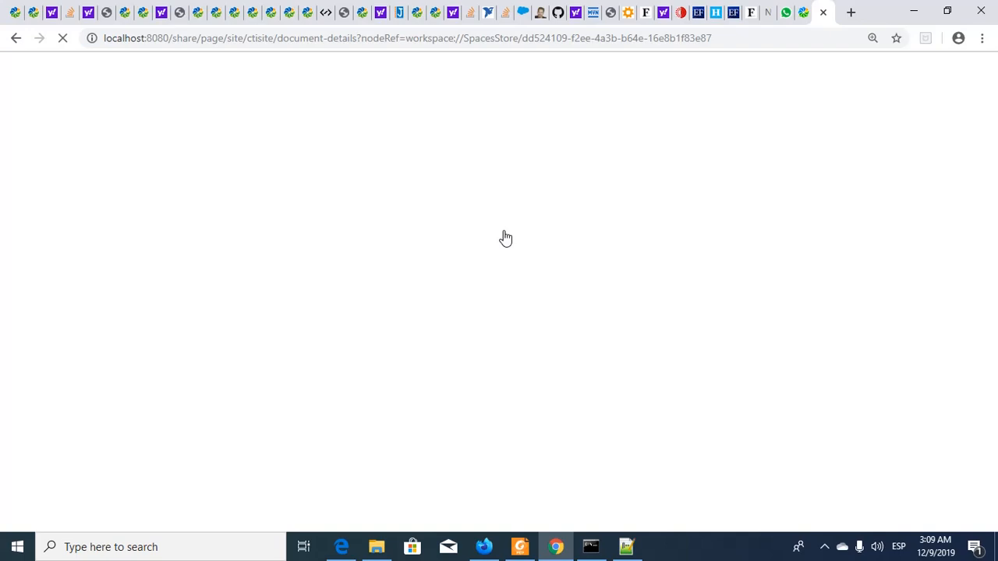
# Step: Copy the query TEXT:Al* AND -Enterprise from the Notepad++ notes and return to the PDF open in Alfresco
pyautogui.hotkey('alt', 'Tab')
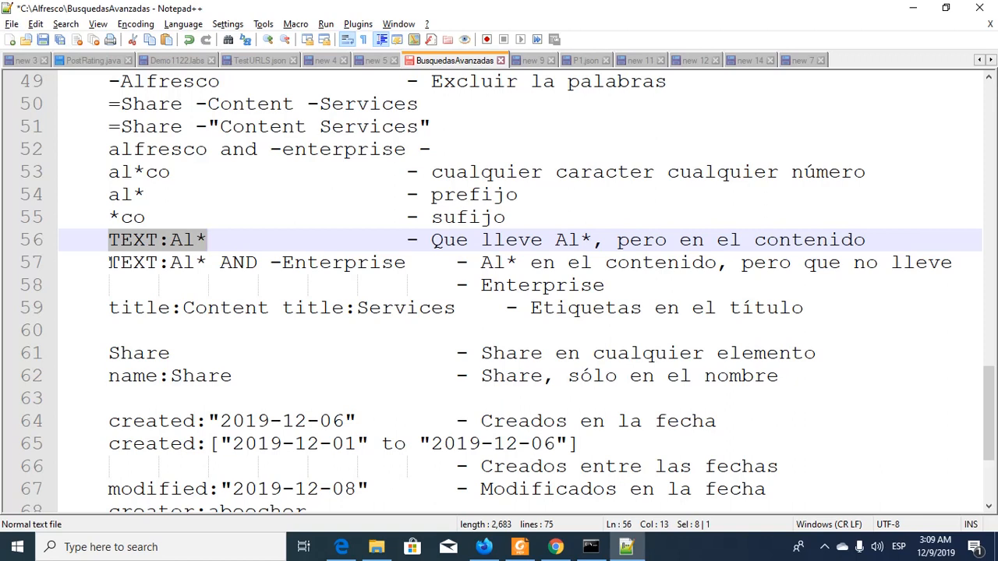
pyautogui.moveTo(110, 262); pyautogui.dragTo(406, 262)
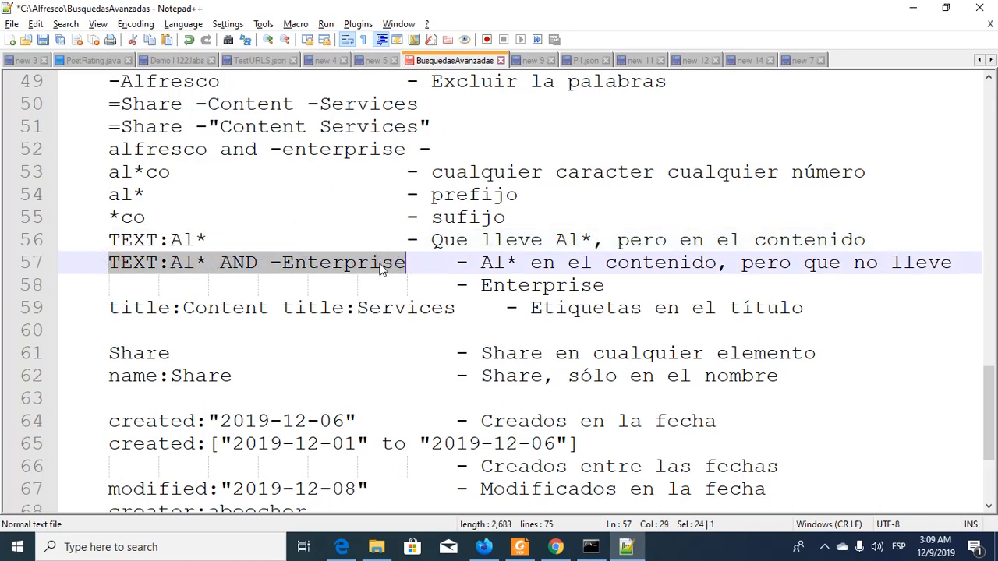
pyautogui.rightClick(255, 266)
pyautogui.click(290, 250)
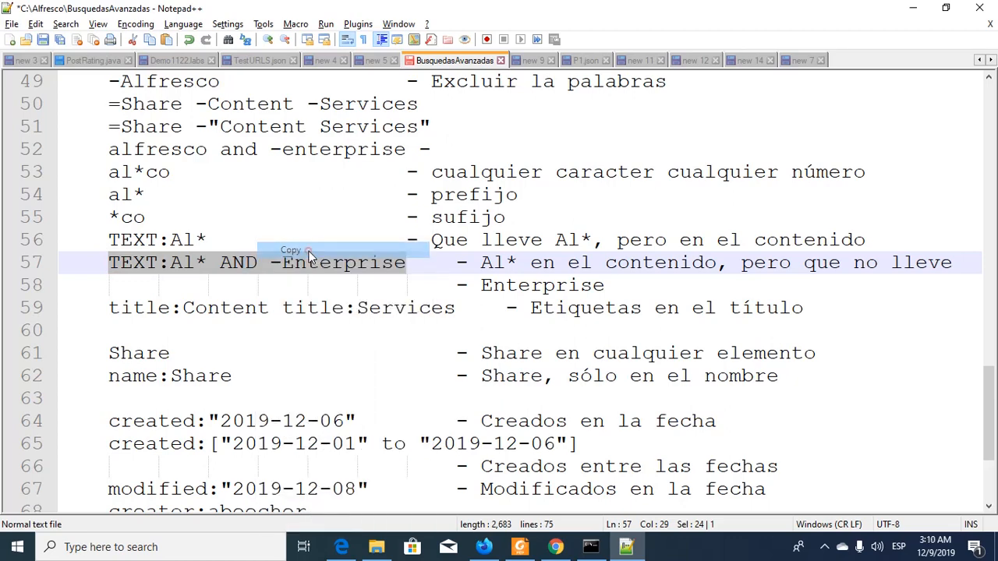
pyautogui.hotkey('alt', 'Tab')
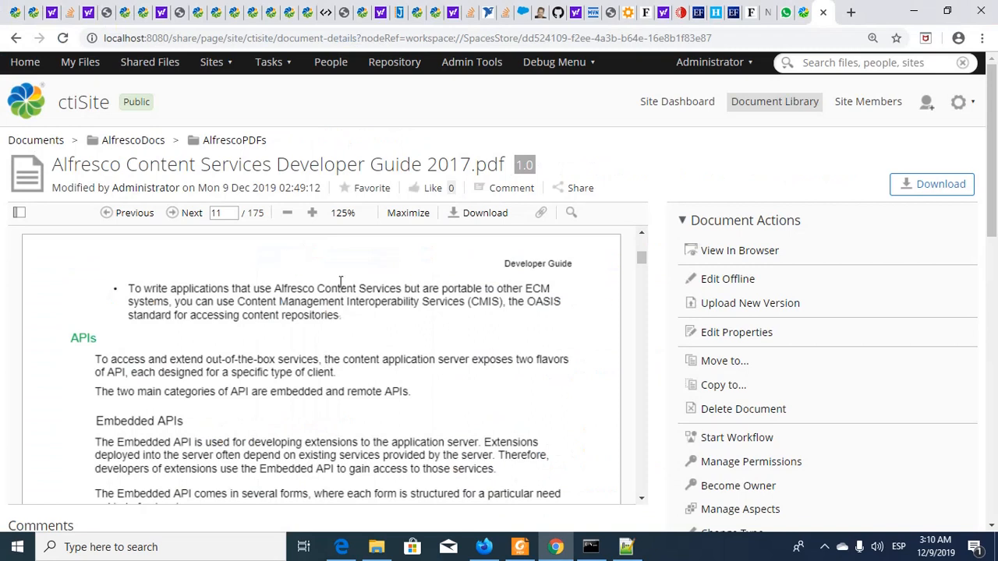
# Step: Search inside the previewed Developer Guide PDF for Al*
pyautogui.click(572, 212)
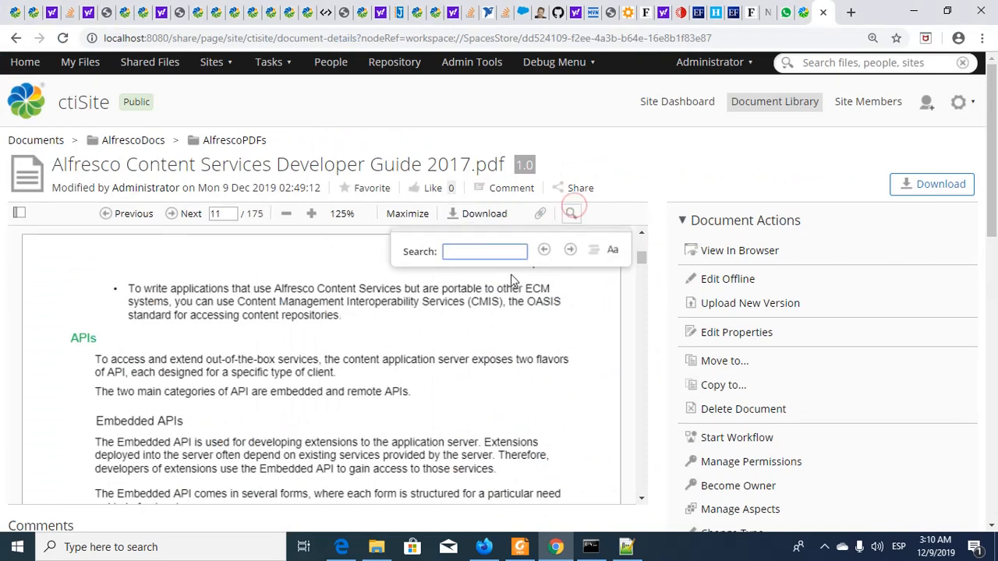
pyautogui.write('Alf')
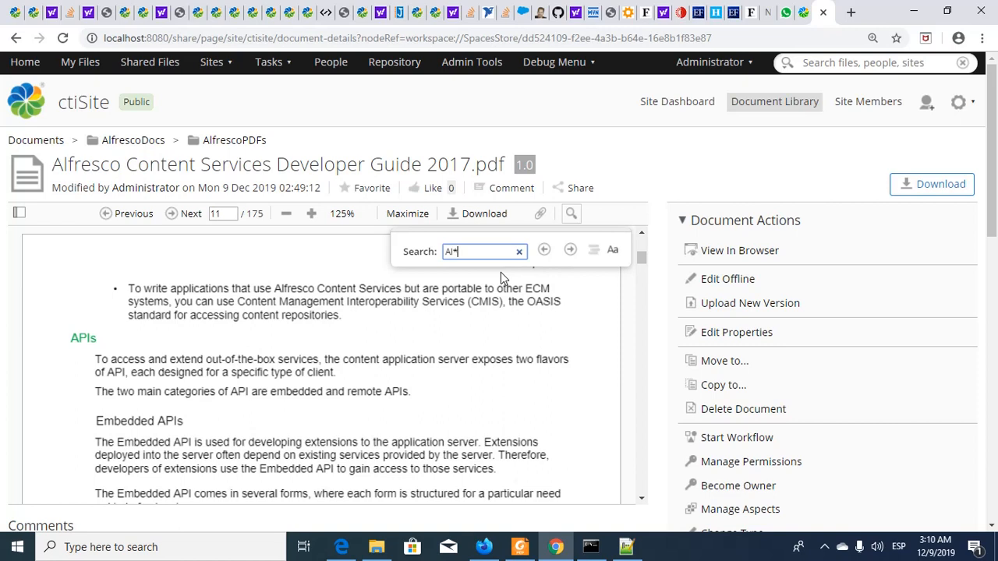
pyautogui.click(567, 250)
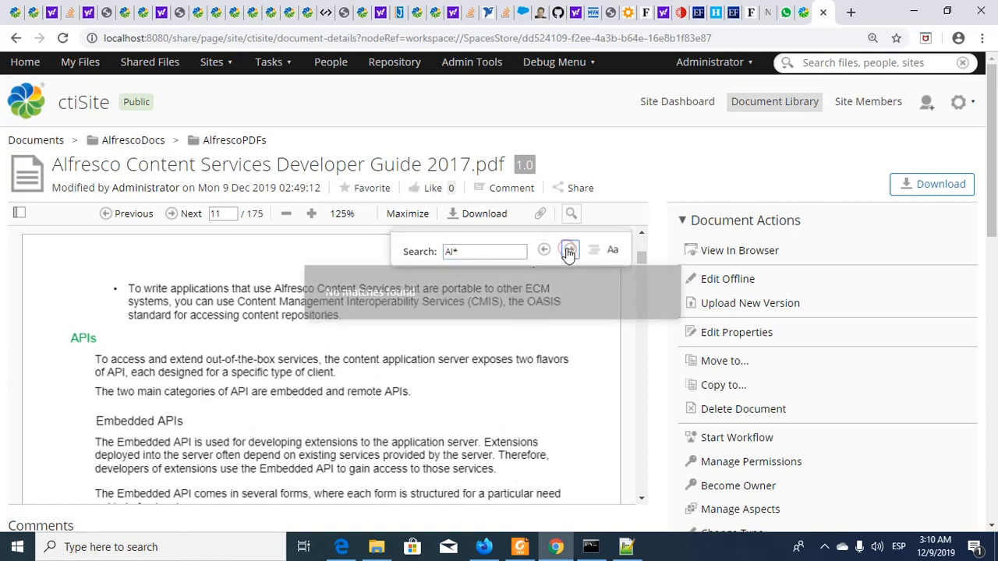
# Step: Shorten the search term in the PDF preview to Al and go through several successive matches
pyautogui.click(519, 253)
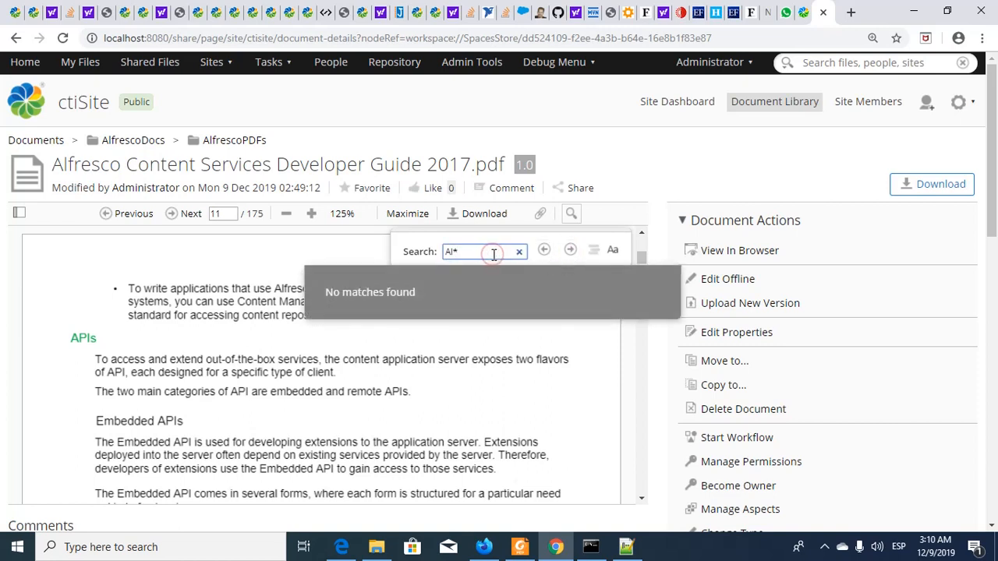
pyautogui.press('BackSpace')
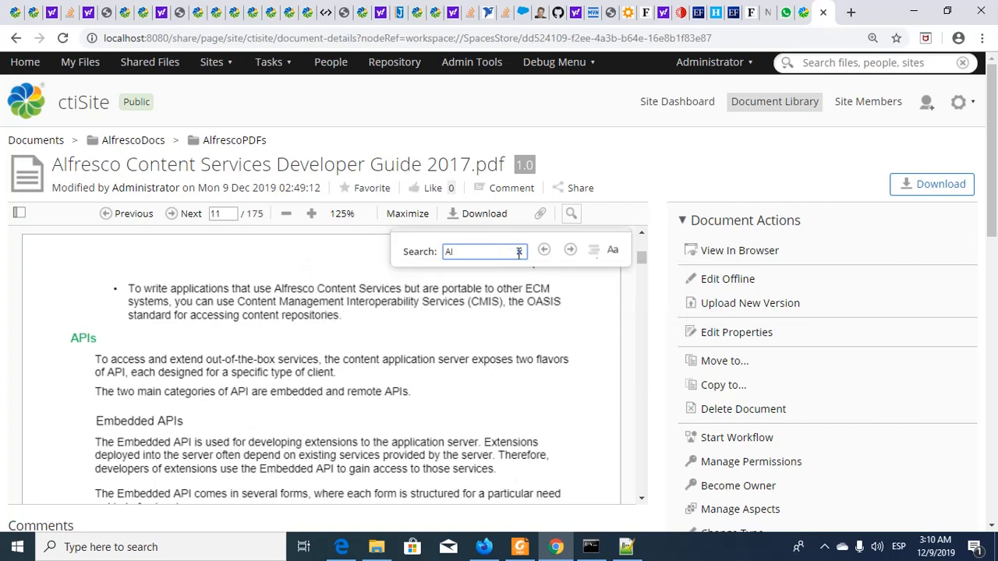
pyautogui.click(570, 251)
pyautogui.click(571, 251)
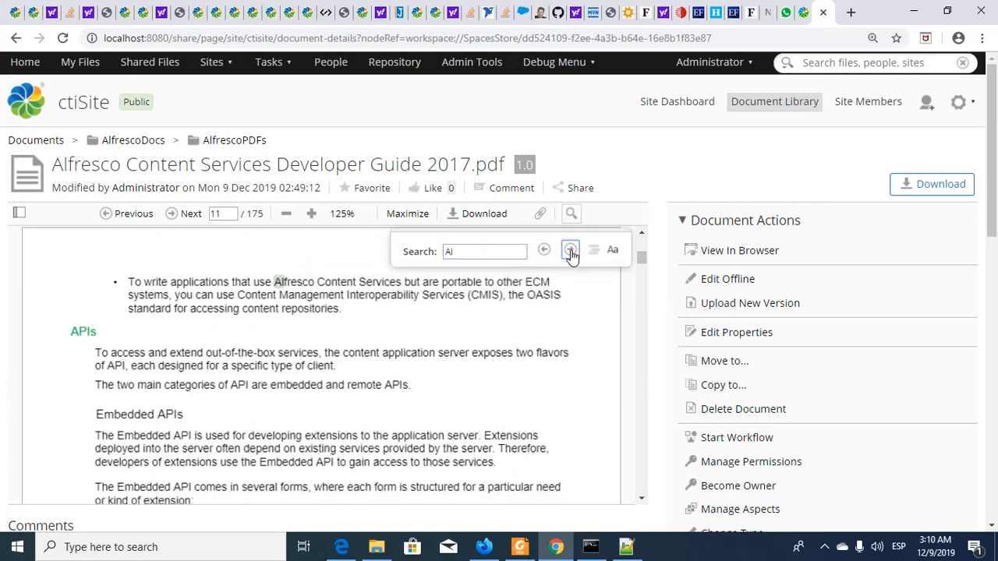
pyautogui.click(571, 251)
pyautogui.click(572, 251)
pyautogui.click(571, 251)
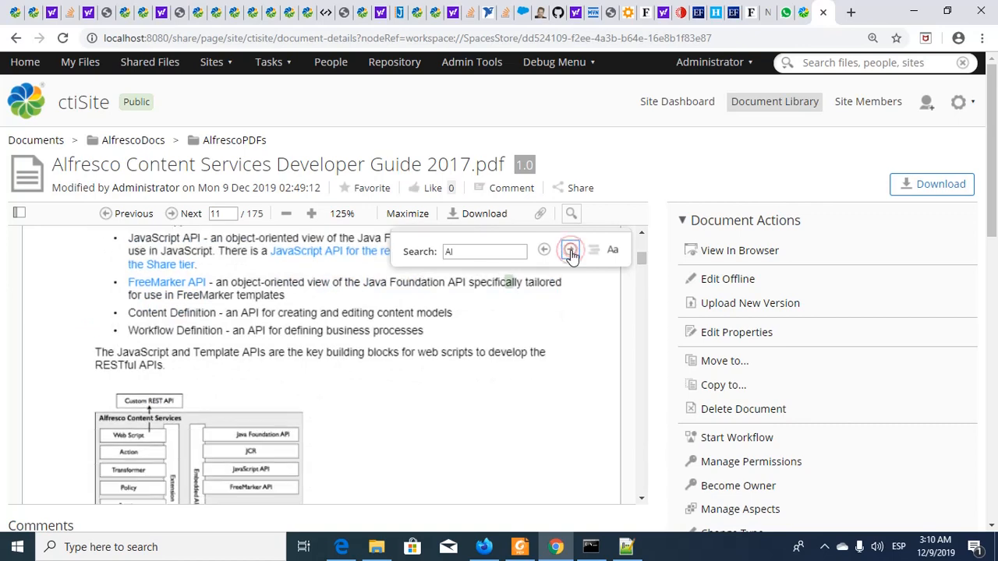
pyautogui.click(572, 251)
pyautogui.click(572, 251)
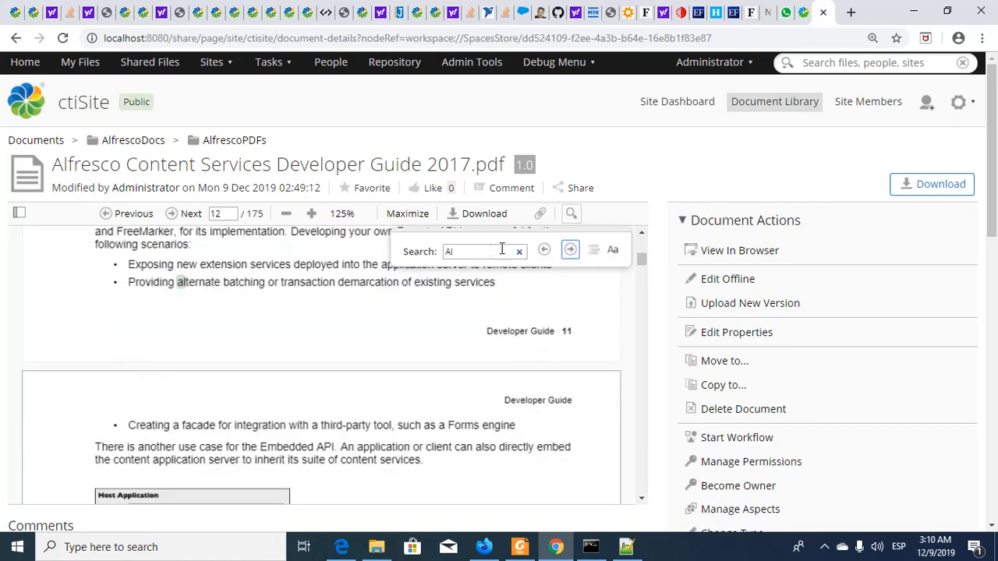
# Step: Go back to the Alfresco search page and run the copied query TEXT:Al* AND -Enterprise
pyautogui.click(16, 38)
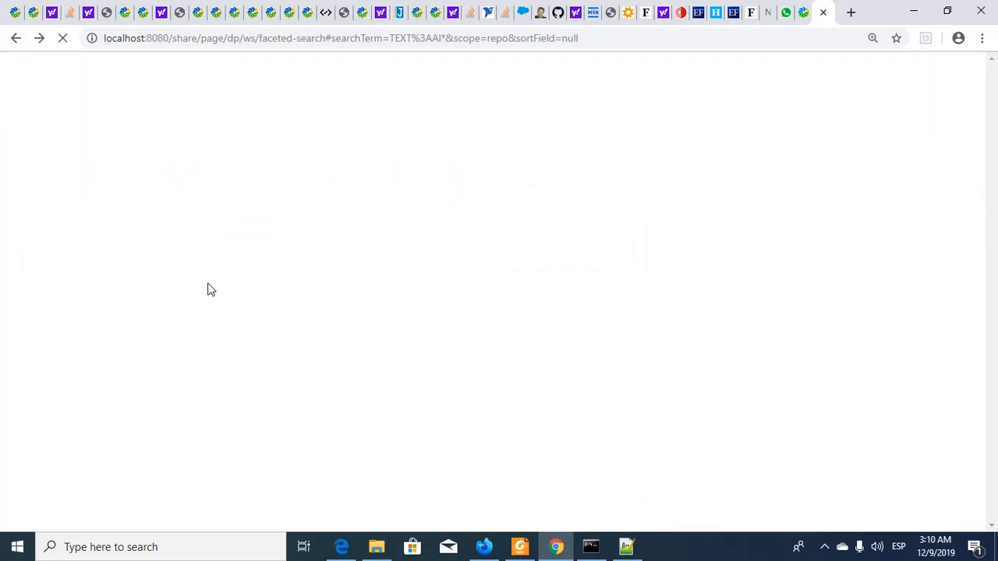
pyautogui.tripleClick(114, 170)
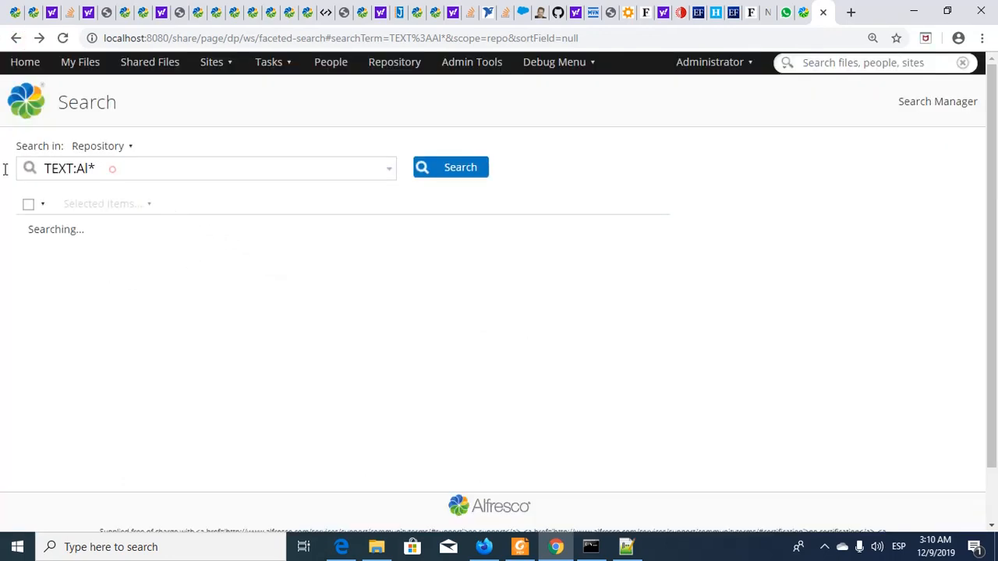
pyautogui.hotkey('ctrl', 'v')
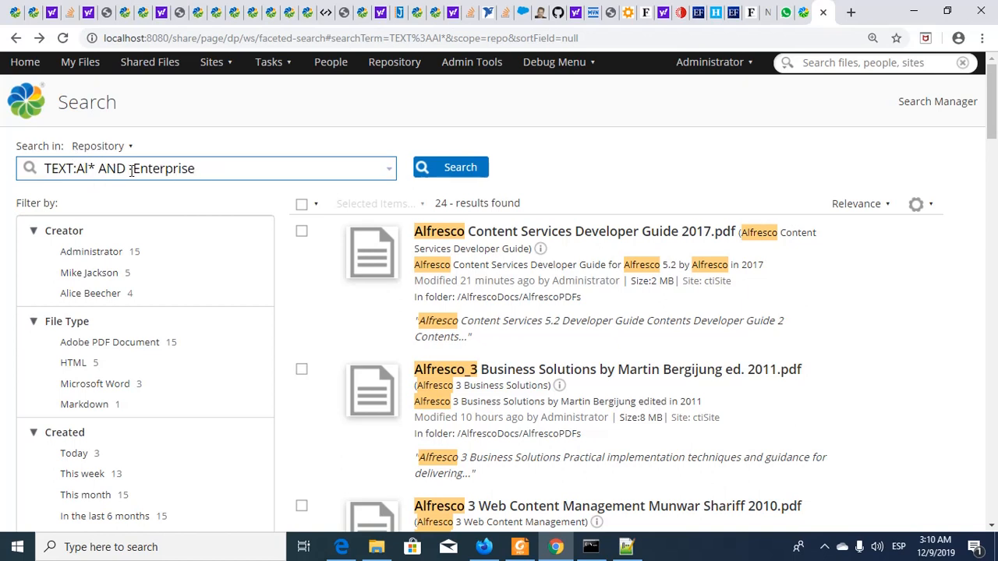
pyautogui.click(460, 170)
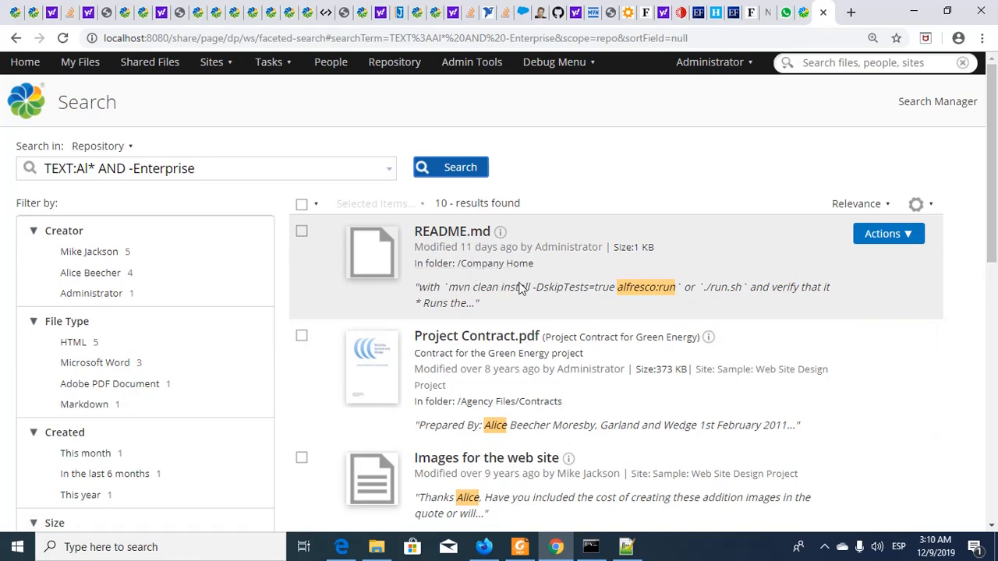
# Step: Look through the whole list of TEXT:Al* AND -Enterprise results, checking which words are highlighted as matches in the content
pyautogui.scroll(-1, 590, 390)
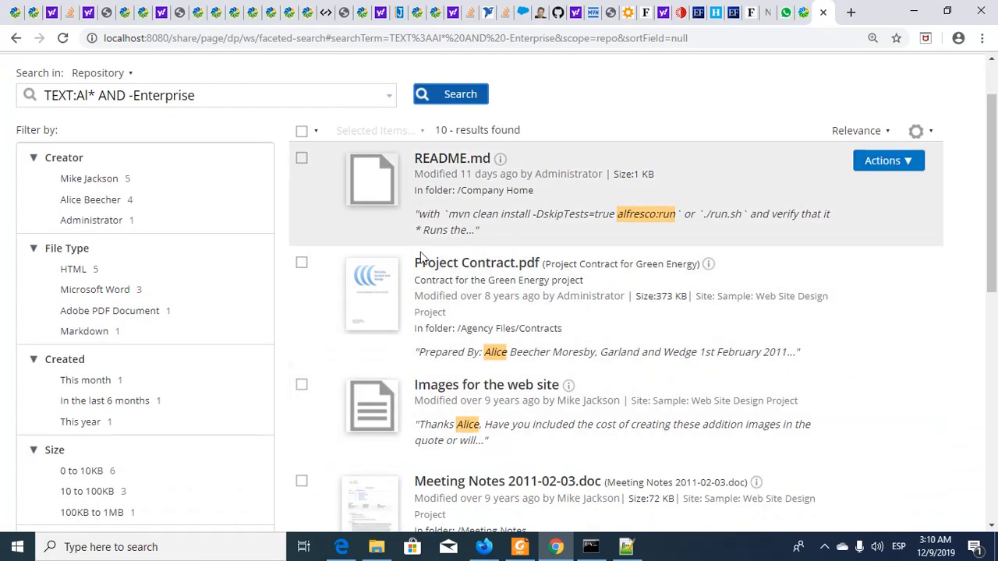
pyautogui.scroll(-1, 577, 394)
pyautogui.scroll(1, 563, 397)
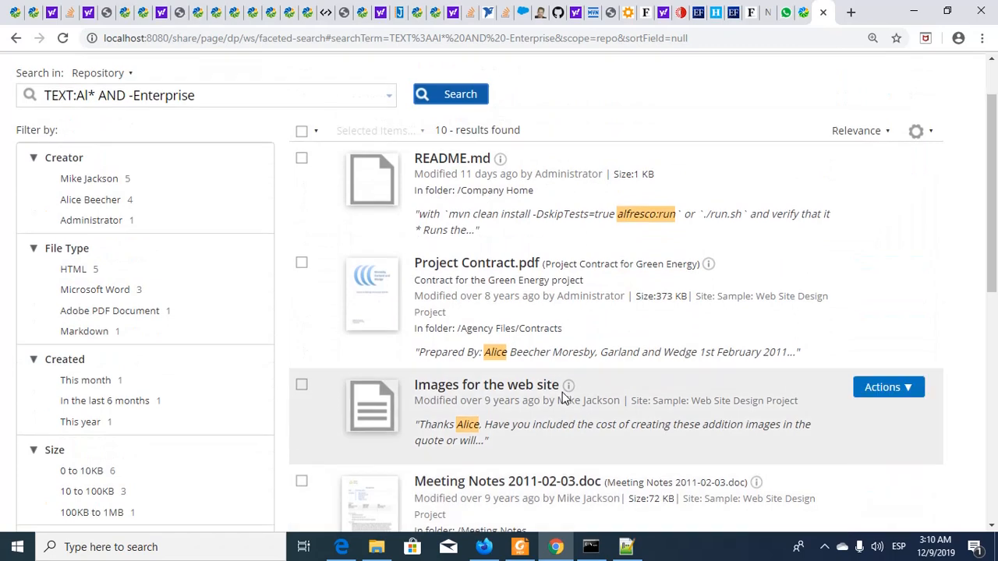
pyautogui.scroll(-1, 562, 396)
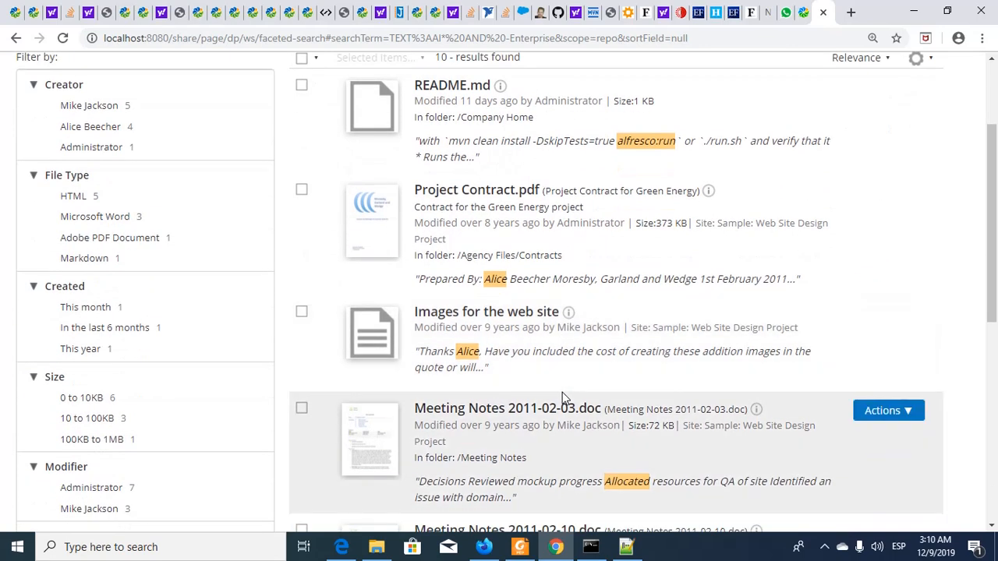
pyautogui.scroll(2, 562, 392)
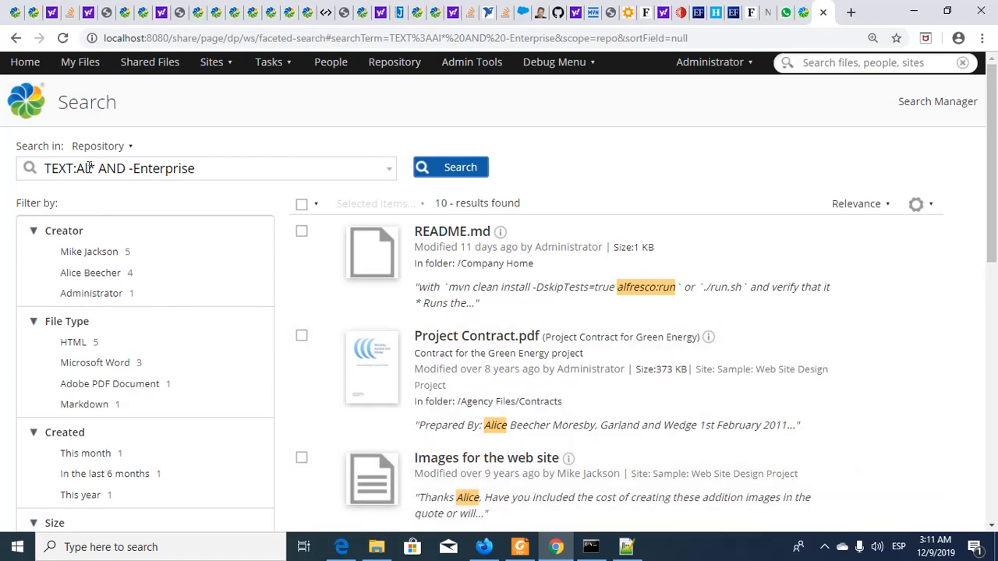
pyautogui.scroll(-3, 566, 318)
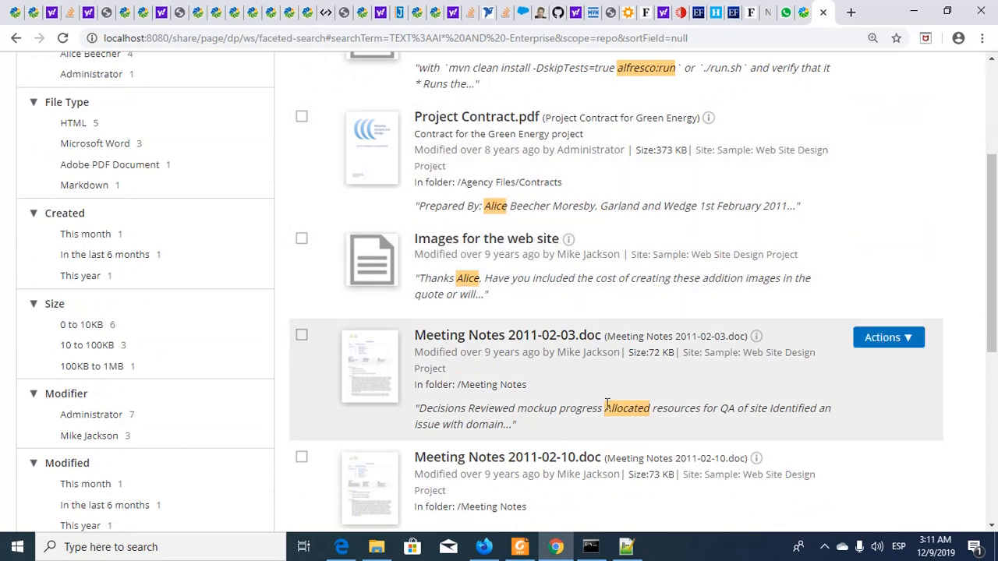
pyautogui.scroll(-1, 633, 435)
pyautogui.scroll(-3, 632, 433)
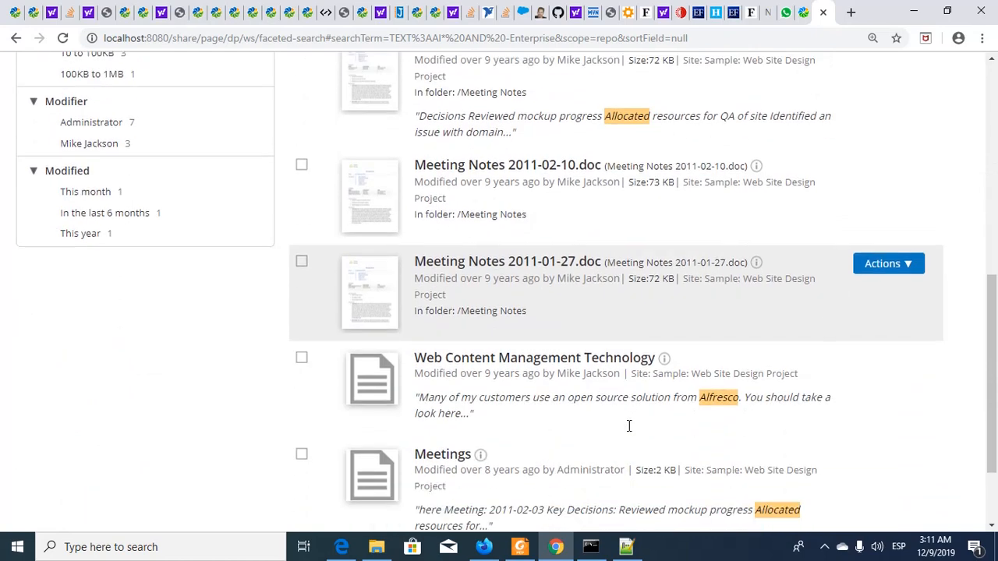
pyautogui.scroll(-2, 630, 430)
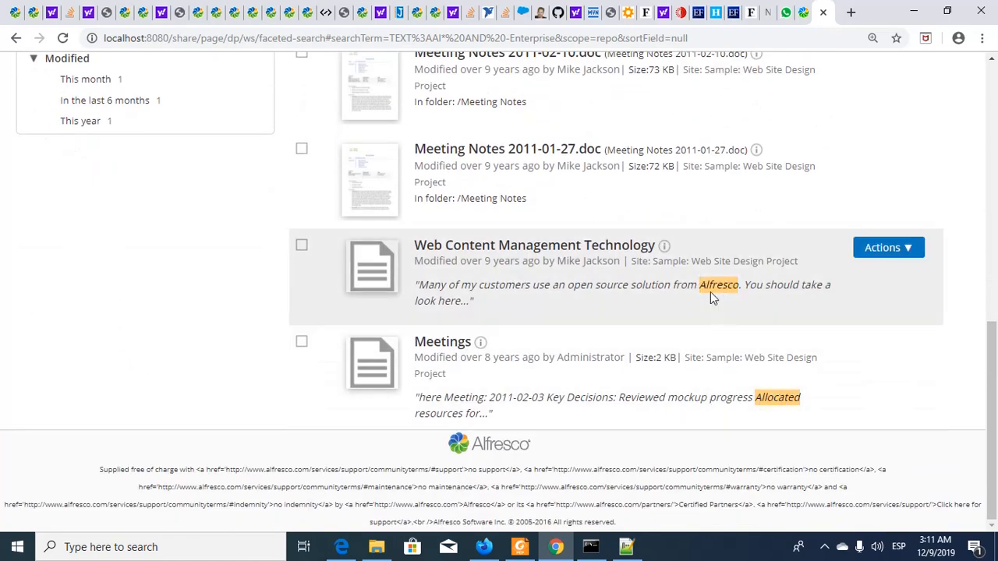
pyautogui.scroll(10, 512, 326)
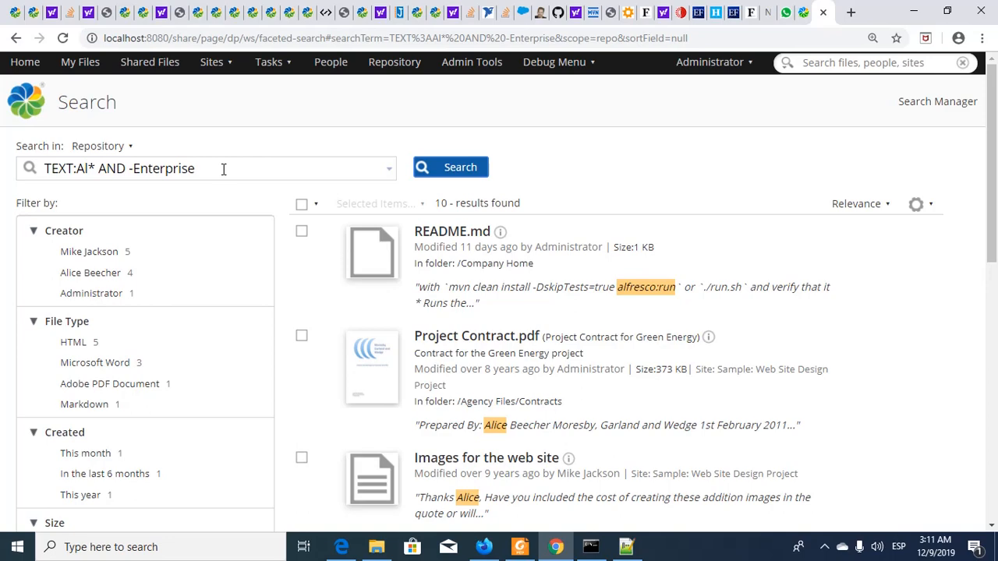
# Step: Copy the query title:Content title:Services from the Notepad++ notes and open Alfresco's Advanced Search page
pyautogui.hotkey('alt', 'Tab')
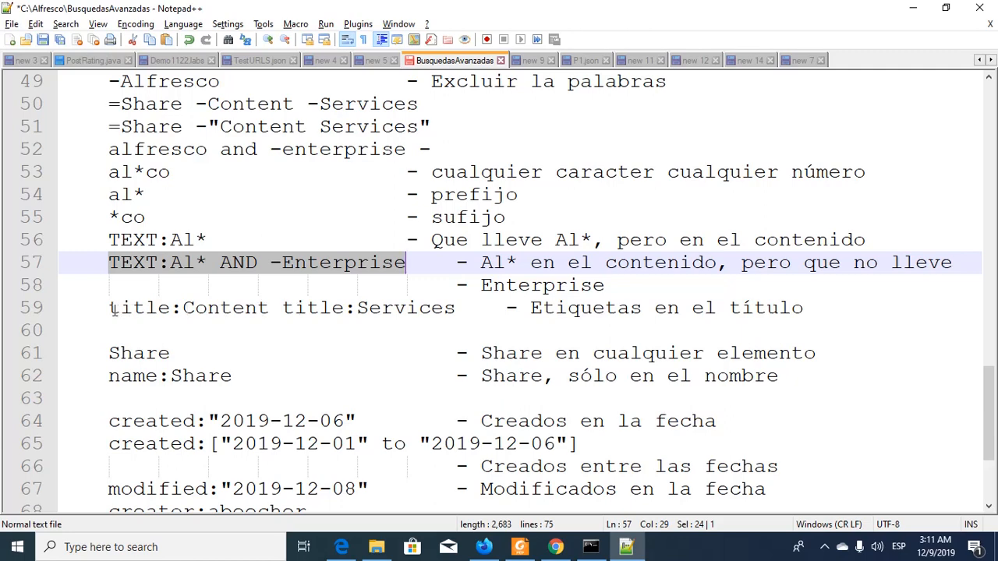
pyautogui.moveTo(110, 309); pyautogui.dragTo(454, 307)
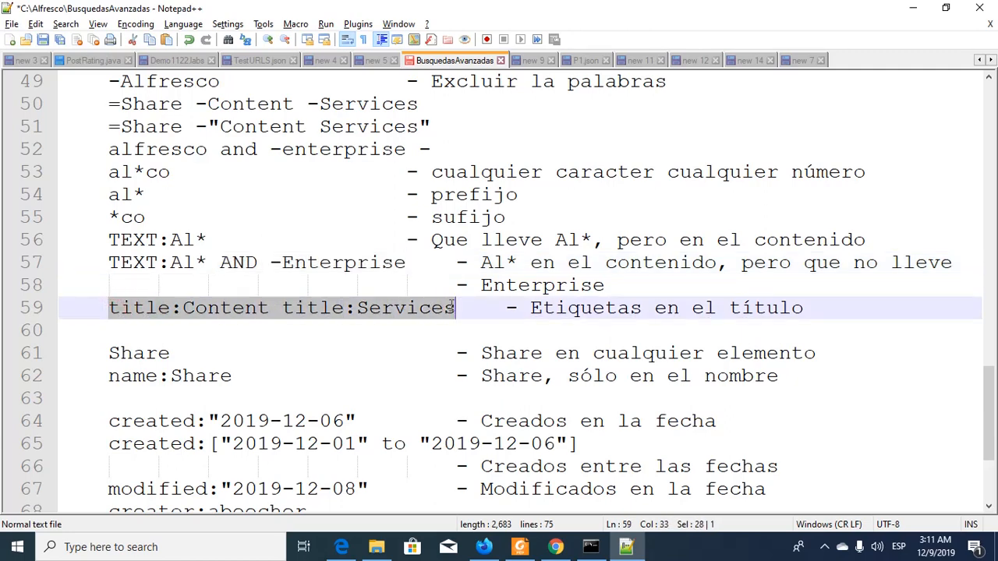
pyautogui.rightClick(368, 314)
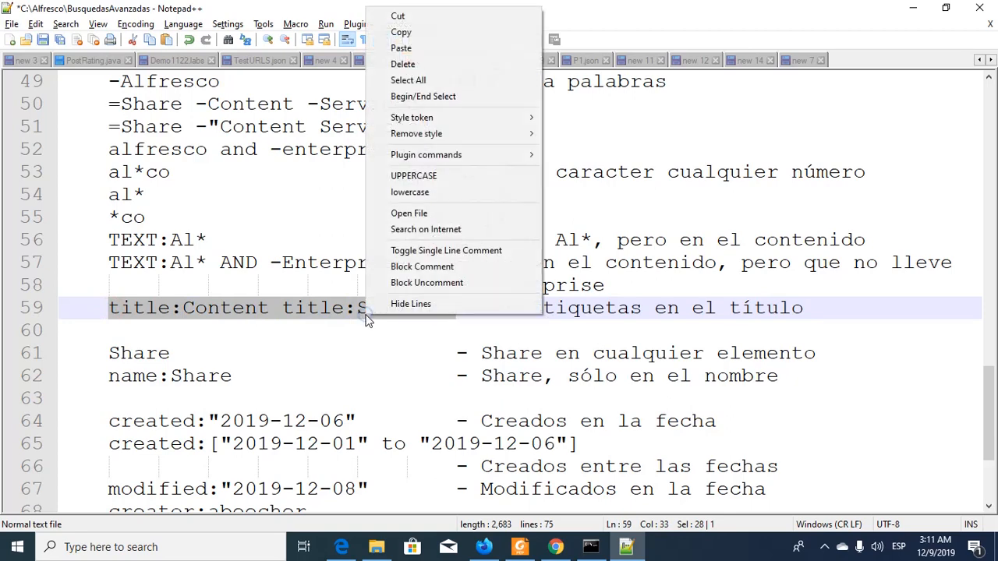
pyautogui.click(401, 32)
pyautogui.hotkey('alt', 'Tab')
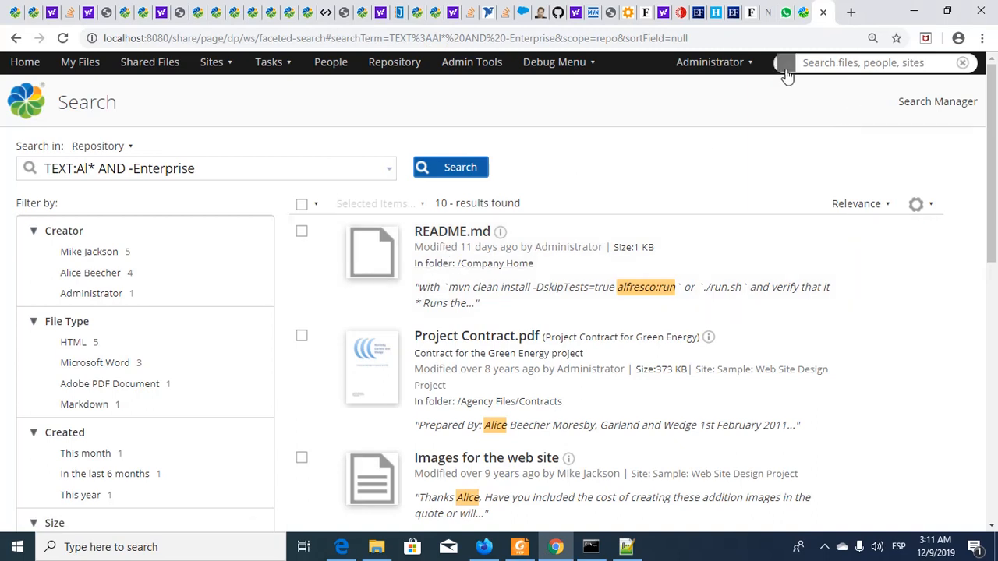
pyautogui.click(785, 64)
pyautogui.click(790, 86)
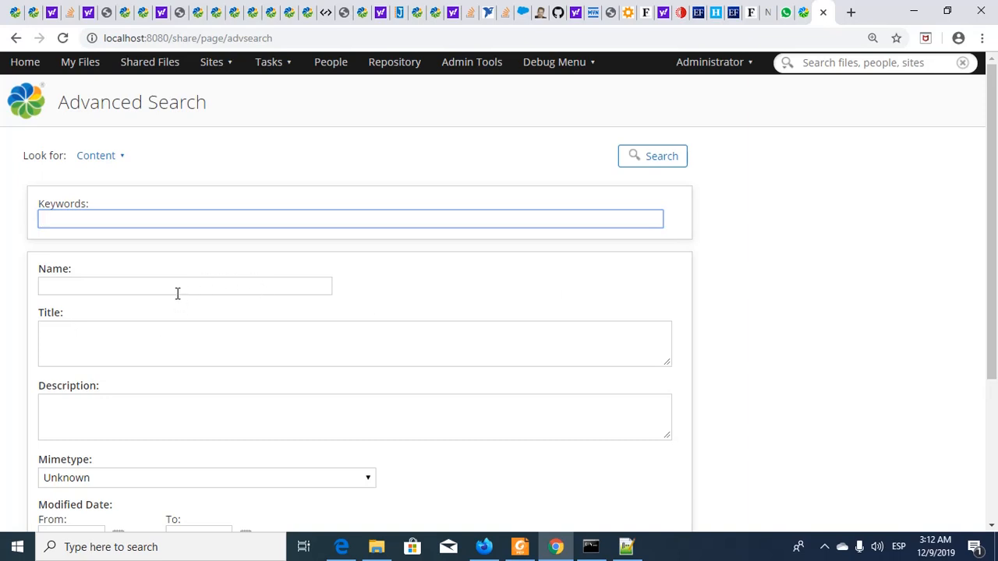
# Step: Run an advanced search for content whose title contains Content Services
pyautogui.click(172, 345)
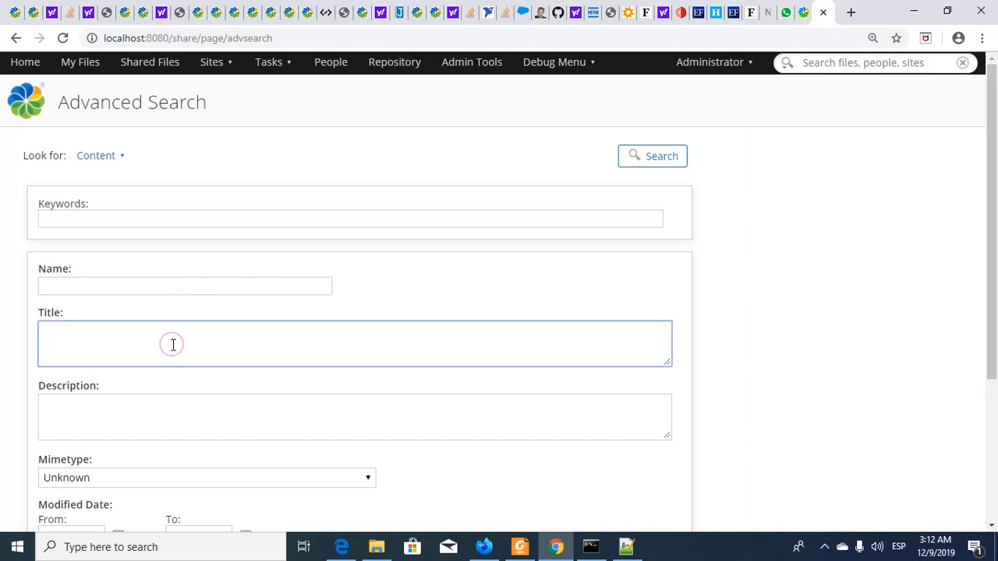
pyautogui.write('Content Services')
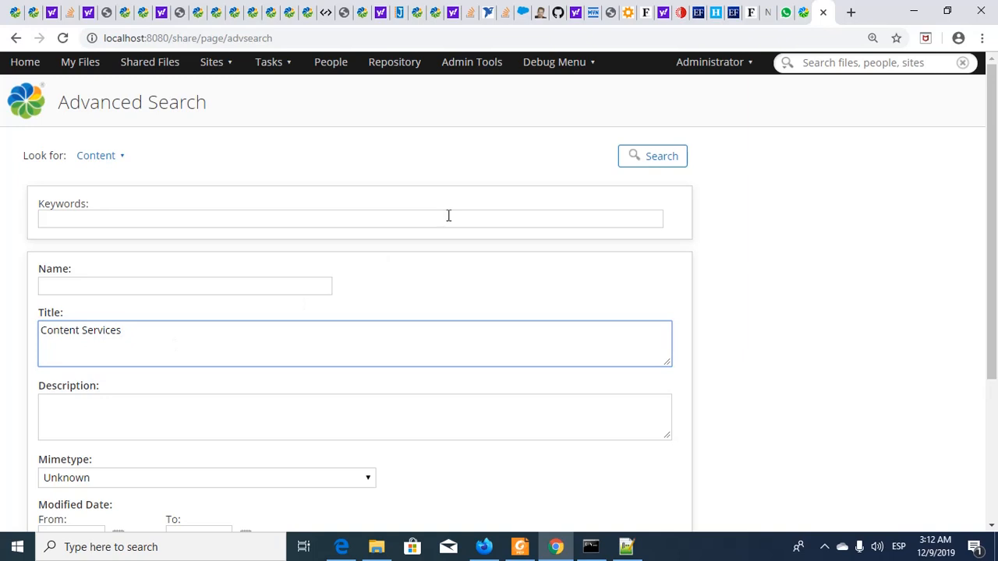
pyautogui.click(653, 159)
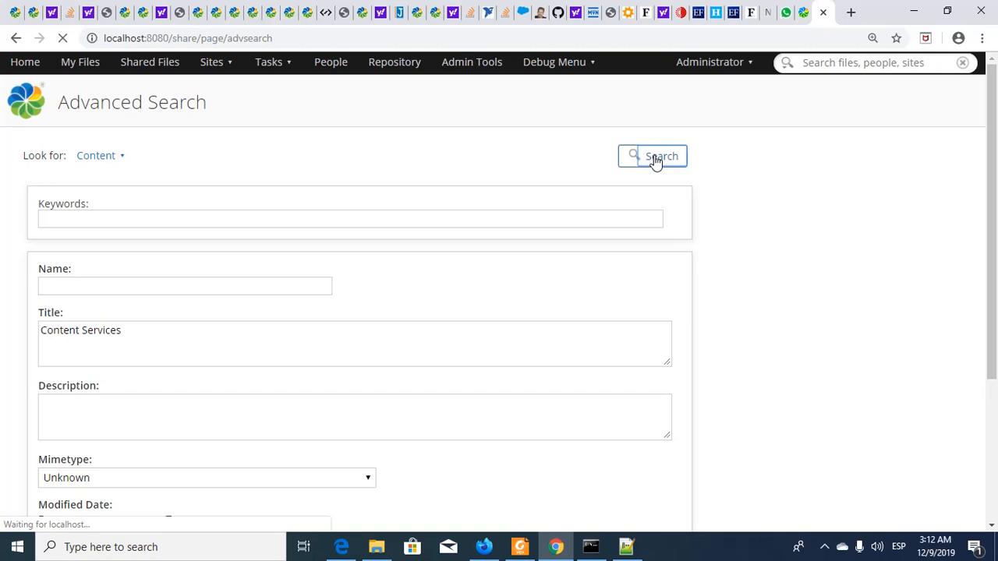
pyautogui.hotkey('alt', 'Tab')
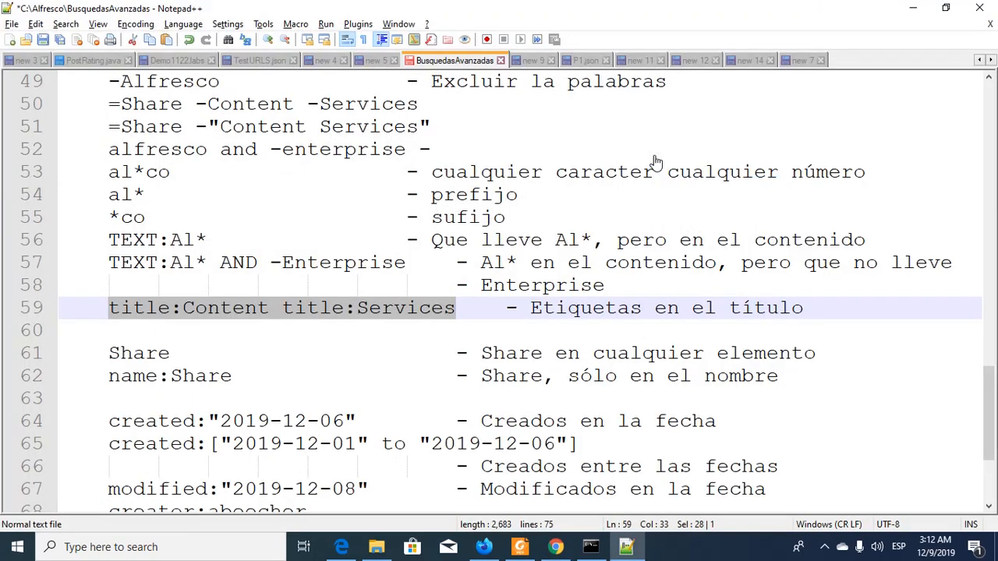
pyautogui.hotkey('alt', 'Tab')
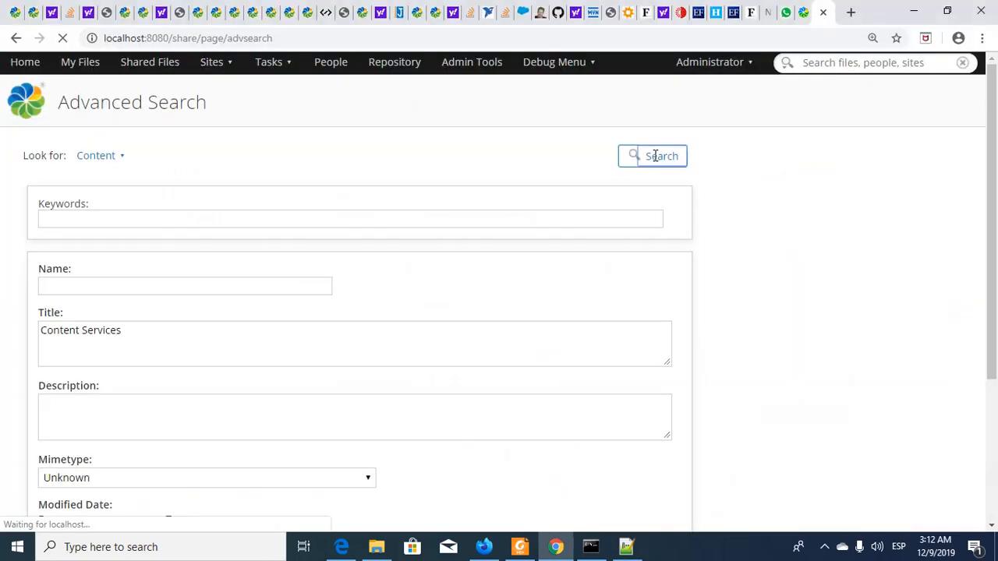
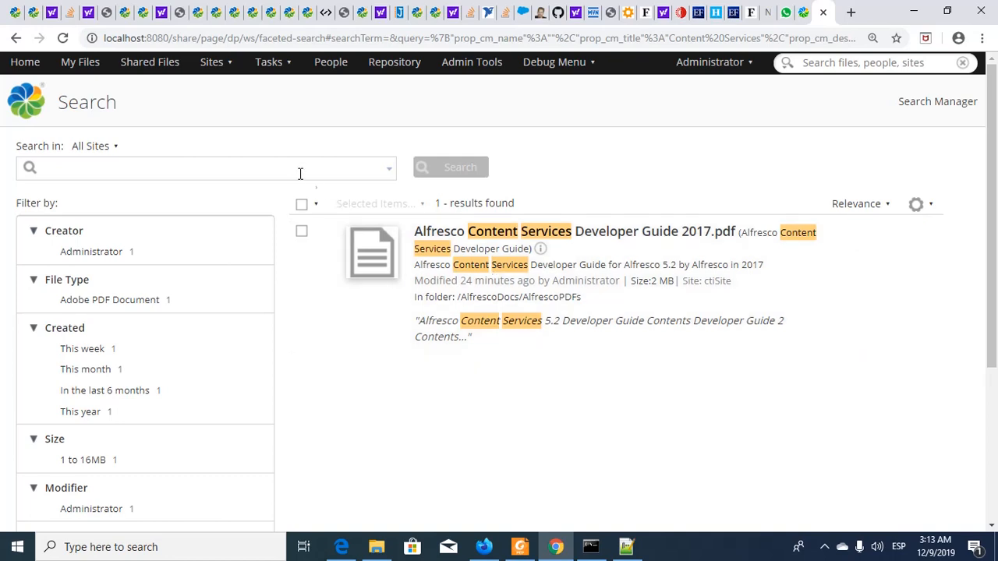
# Step: Run the copied query title:Content title:Services across all sites and check the highlighted matches
pyautogui.click(294, 168)
pyautogui.write('title:Content title:Services')
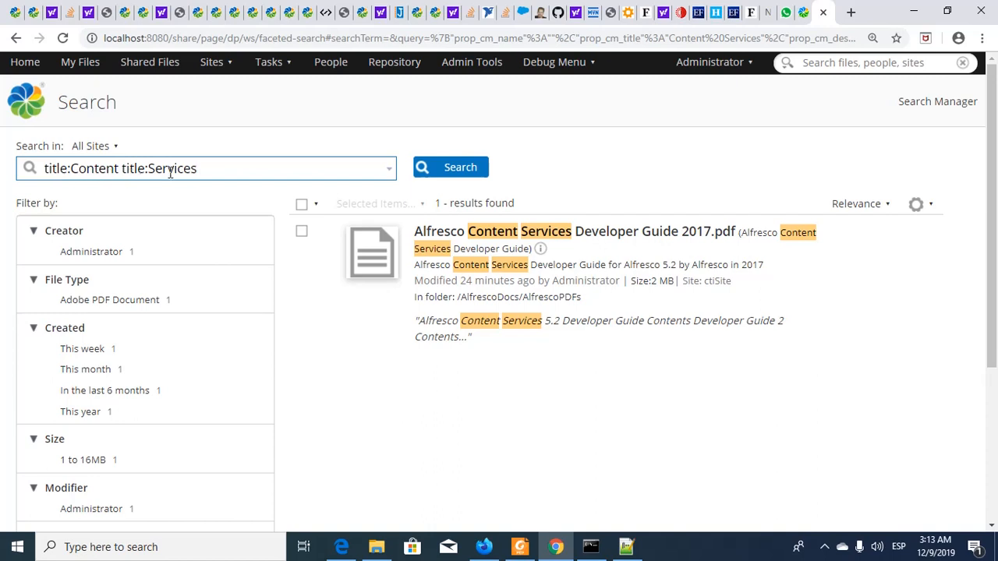
pyautogui.click(470, 171)
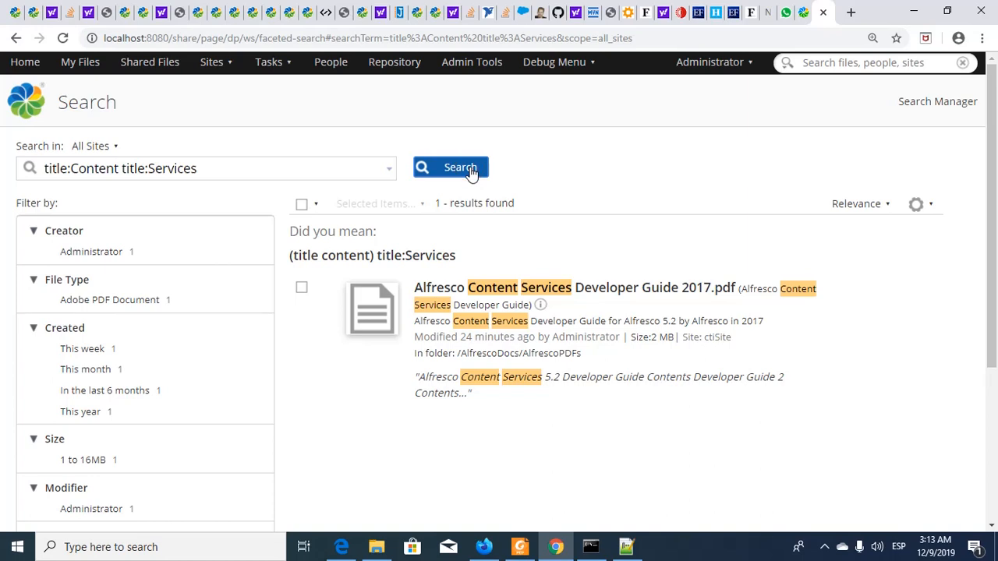
pyautogui.moveTo(491, 367)
pyautogui.moveTo(499, 300)
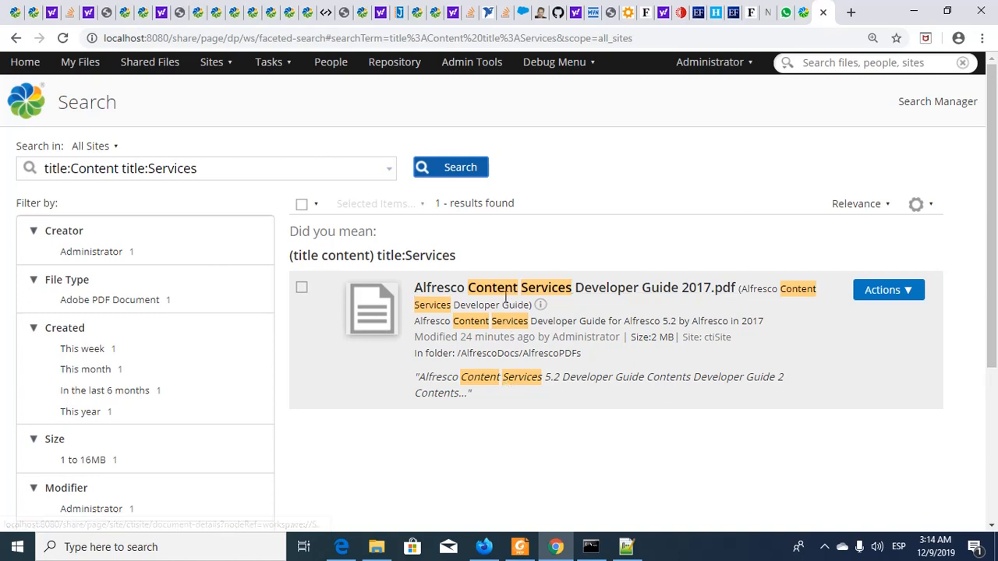
# Step: Remove the second title: prefix so the query reads title:Content Services
pyautogui.click(316, 177)
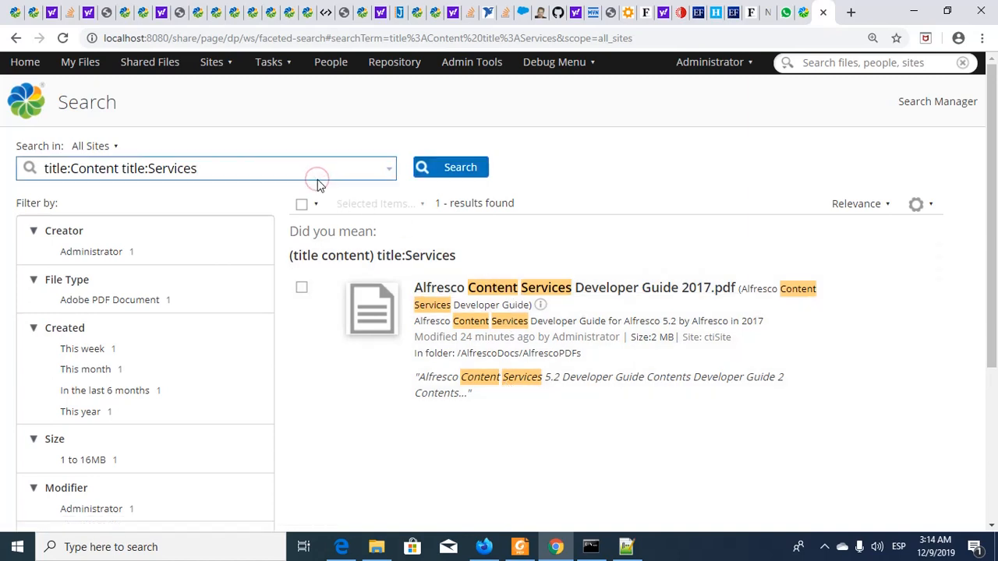
pyautogui.hotkey('ctrl', 'Left')
pyautogui.hotkey('shift', 'End')
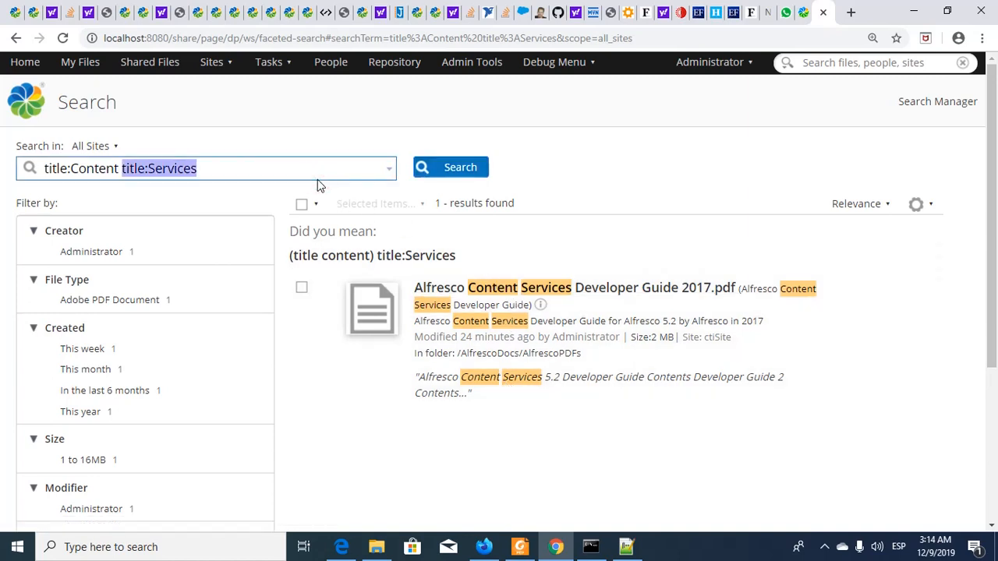
pyautogui.hotkey('shift', 'Left')
pyautogui.hotkey('shift', 'Left')
pyautogui.hotkey('shift', 'Left')
pyautogui.hotkey('shift', 'Left')
pyautogui.hotkey('shift', 'Left')
pyautogui.hotkey('shift', 'Left')
pyautogui.hotkey('shift', 'Left')
pyautogui.hotkey('shift', 'Left')
pyautogui.press('Delete')
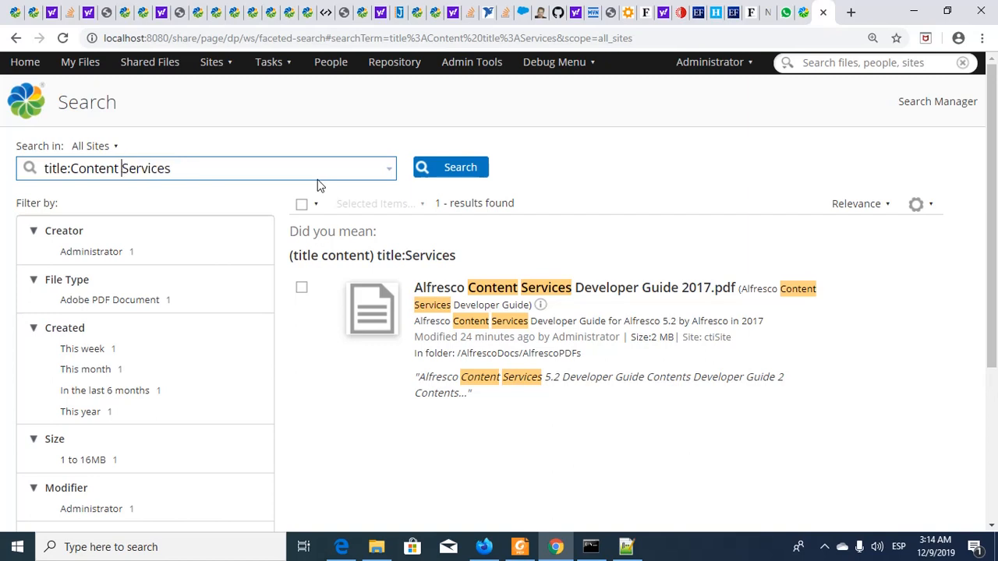
# Step: Enclose Content Services in quotation marks and run the query title:"Content Services"
pyautogui.press('Right')
pyautogui.press('Right')
pyautogui.press('Right')
pyautogui.press('Right')
pyautogui.press('Right')
pyautogui.press('Right')
pyautogui.write('"')
pyautogui.hotkey('ctrl', 'Right')
pyautogui.hotkey('ctrl', 'Right')
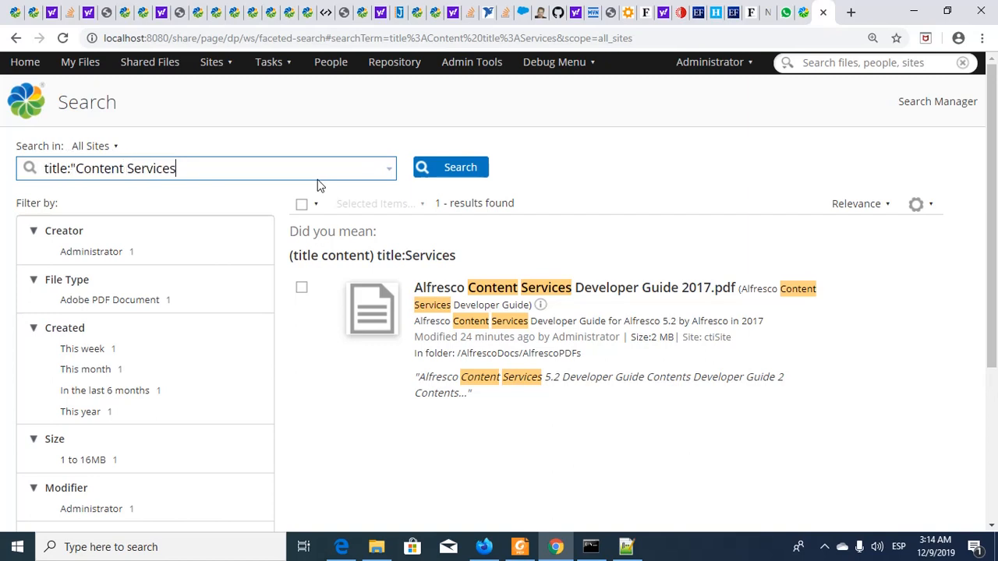
pyautogui.write('"')
pyautogui.click(448, 170)
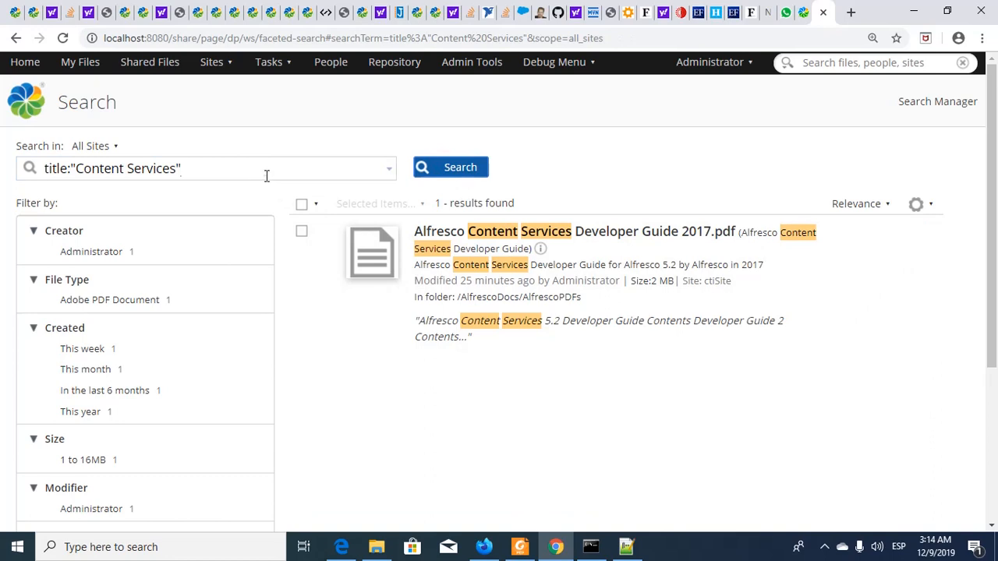
# Step: Reduce the query to the single unquoted term title:Content and run the search
pyautogui.click(265, 175)
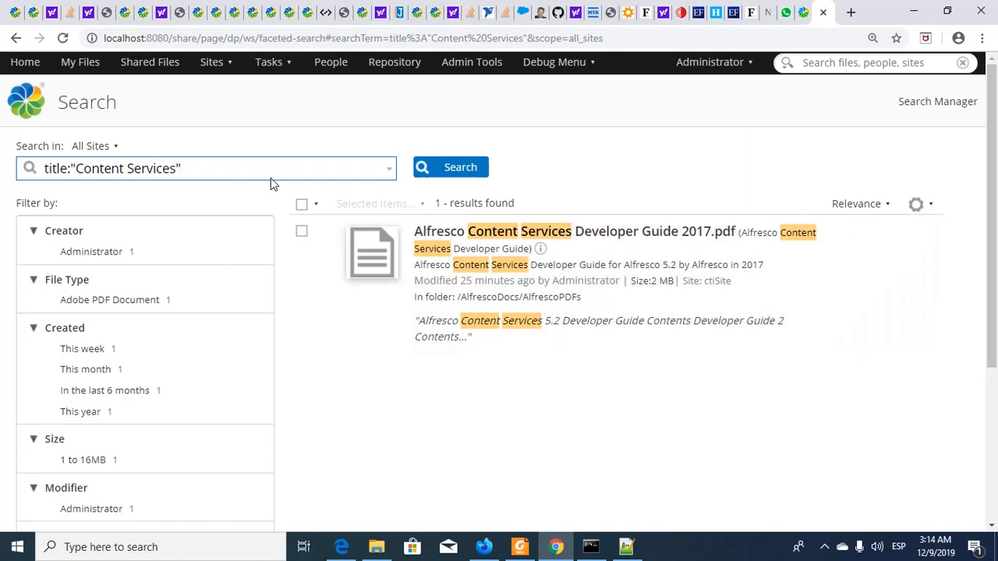
pyautogui.press('BackSpace')
pyautogui.press('BackSpace')
pyautogui.press('BackSpace')
pyautogui.press('BackSpace')
pyautogui.press('BackSpace')
pyautogui.press('BackSpace')
pyautogui.press('BackSpace')
pyautogui.press('BackSpace')
pyautogui.press('BackSpace')
pyautogui.hotkey('ctrl', 'Left')
pyautogui.press('BackSpace')
pyautogui.press('End')
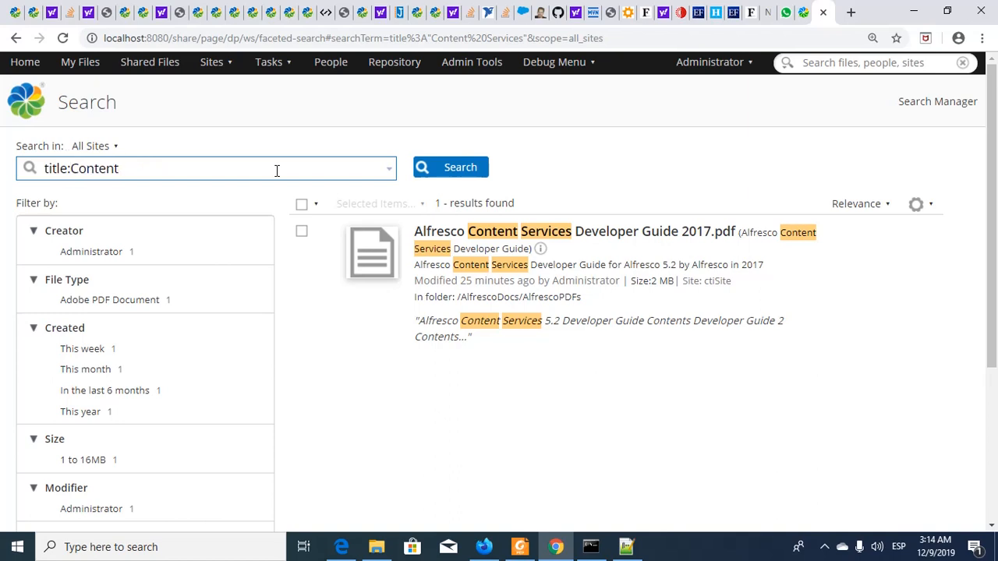
pyautogui.click(467, 178)
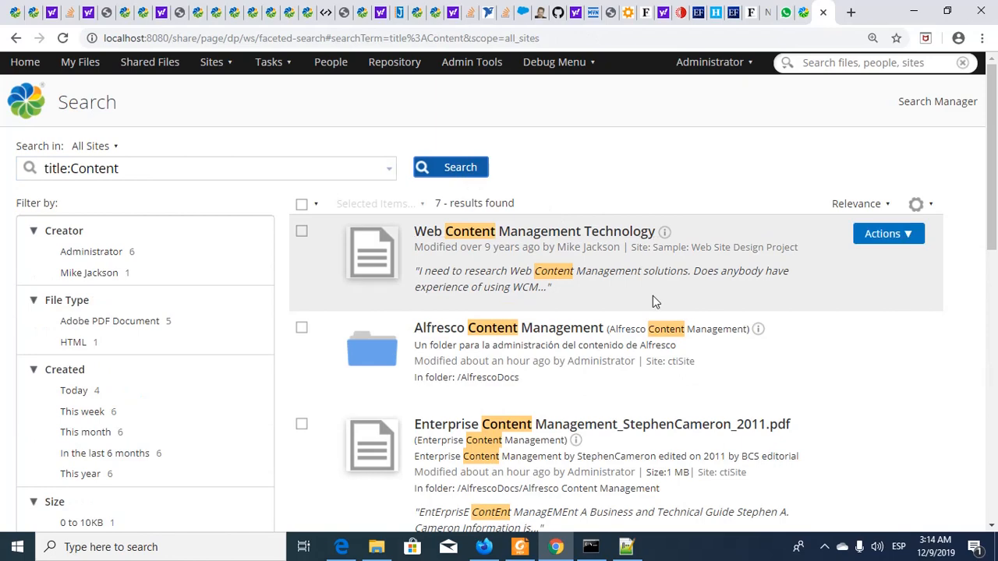
# Step: Look through the title:Content results, checking where Content is highlighted in each item's name, title and description
pyautogui.scroll(-1, 535, 196)
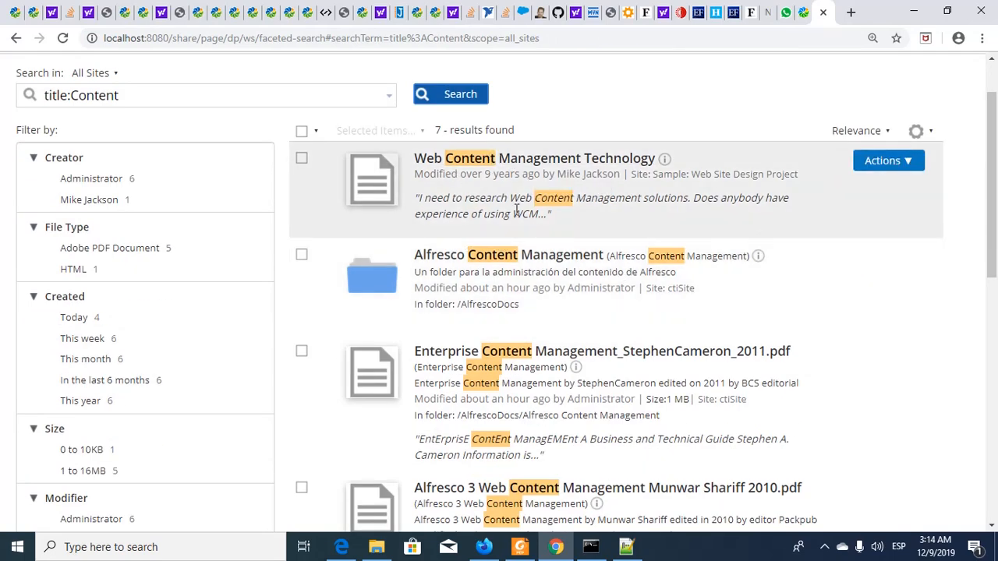
pyautogui.scroll(-2, 640, 302)
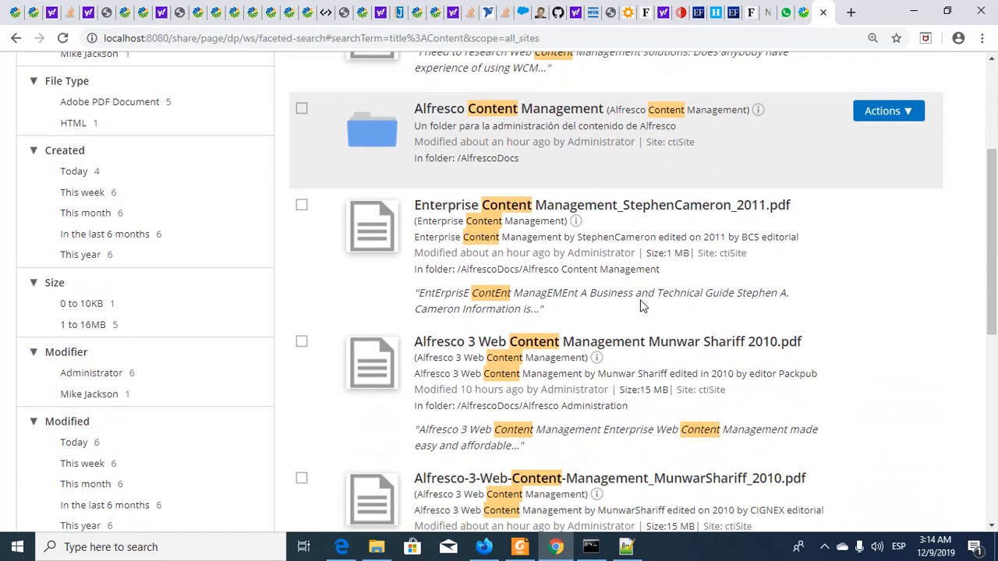
pyautogui.scroll(-1, 640, 306)
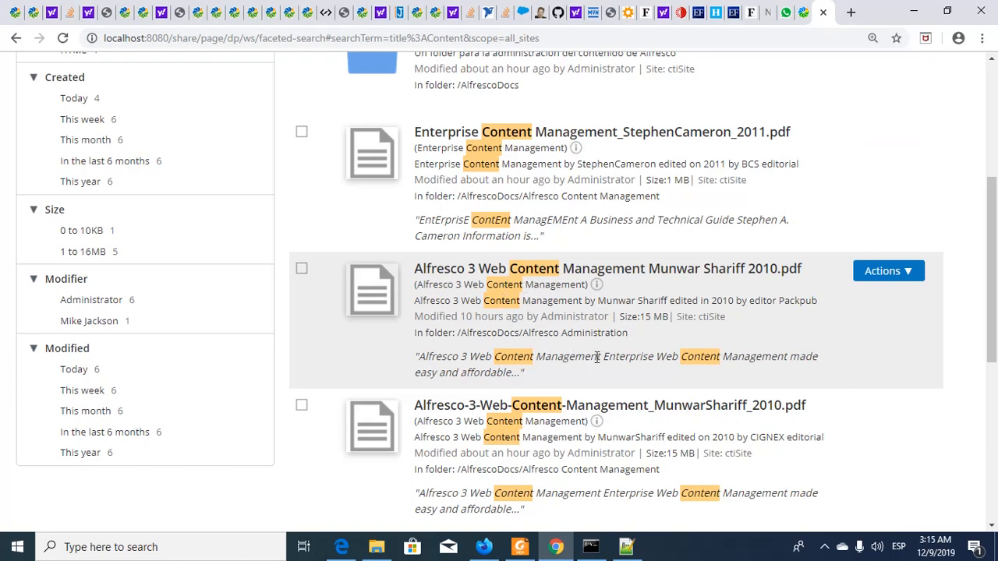
pyautogui.scroll(-1, 601, 366)
pyautogui.scroll(-1, 606, 382)
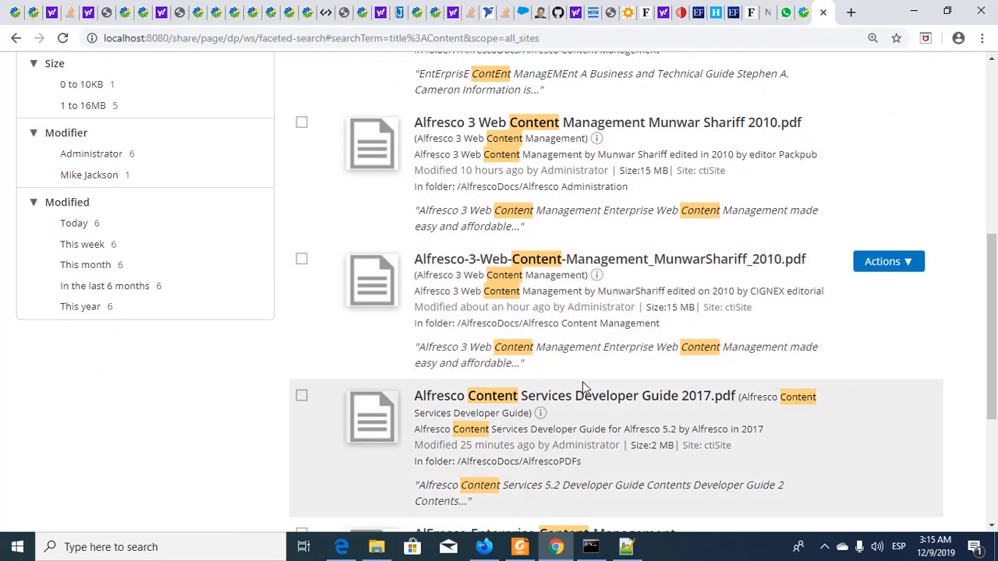
pyautogui.scroll(-3, 583, 389)
pyautogui.scroll(-1, 583, 388)
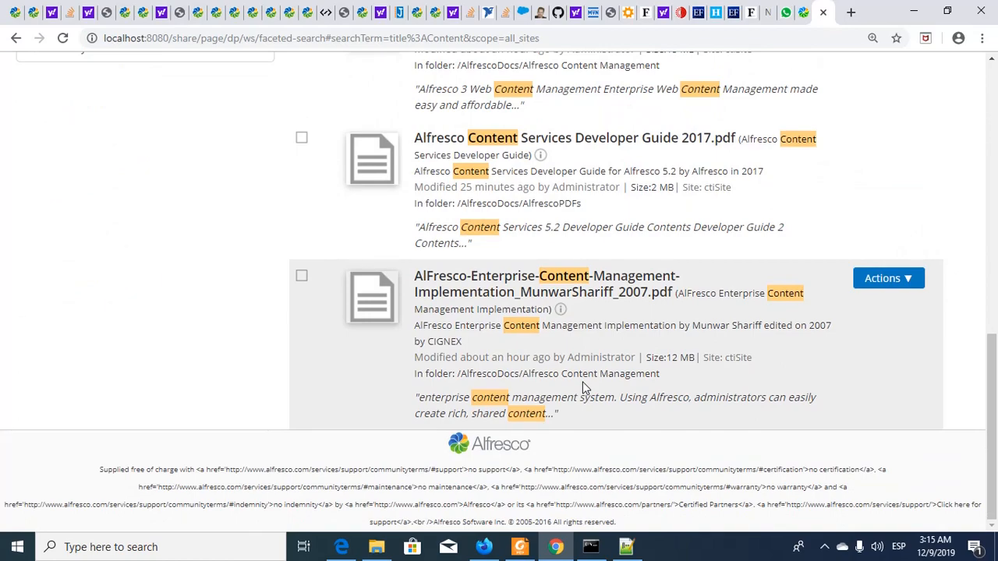
pyautogui.scroll(10, 582, 388)
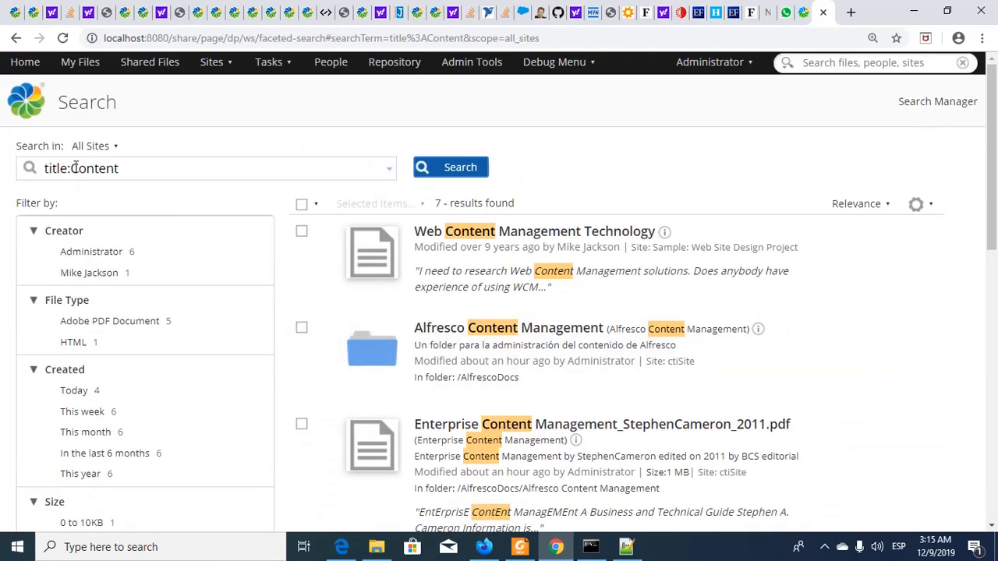
pyautogui.tripleClick(127, 172)
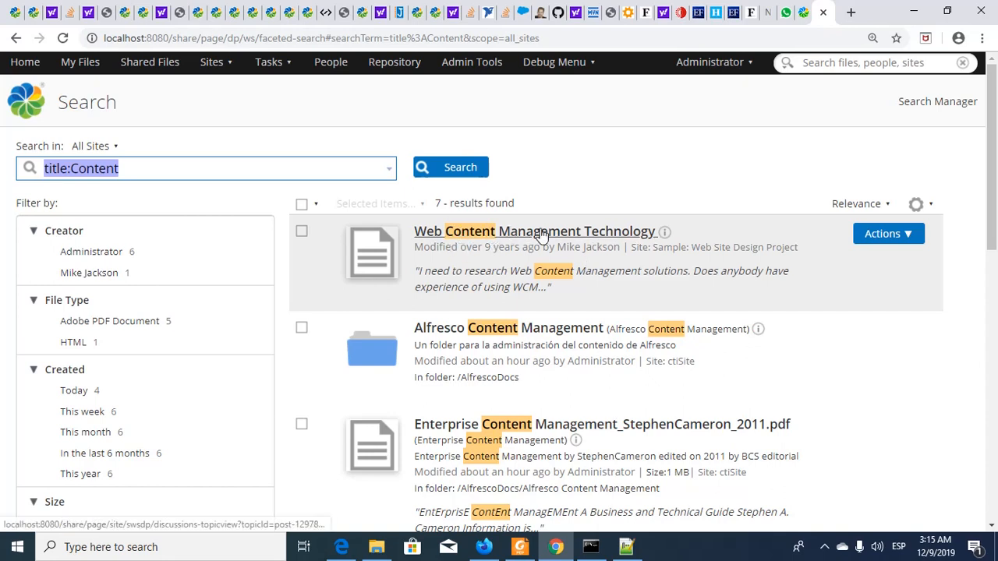
pyautogui.scroll(-2, 581, 392)
pyautogui.scroll(-3, 582, 394)
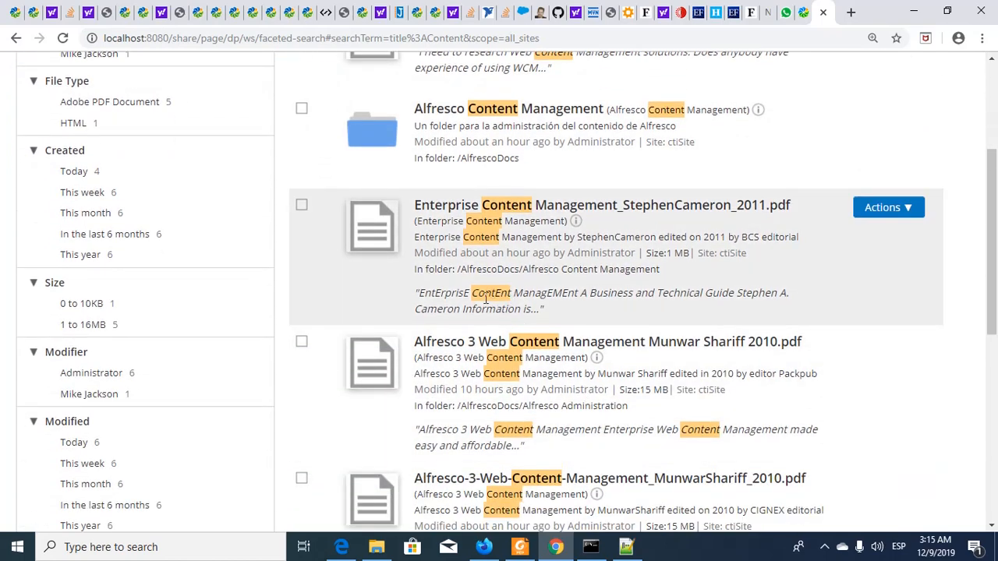
# Step: Copy the word Share from the Notepad++ notes and run it as the query on the Alfresco search page
pyautogui.hotkey('alt', 'Tab')
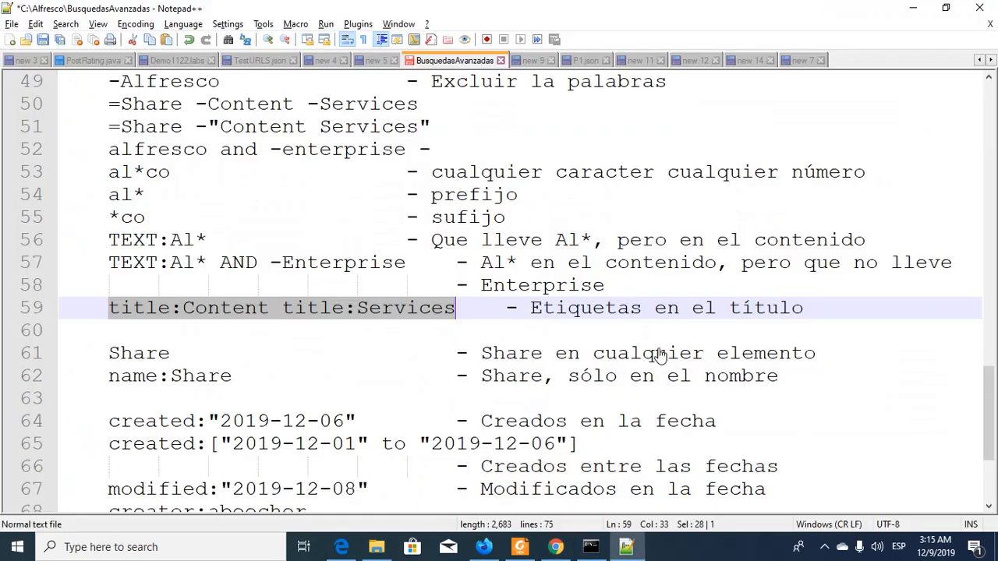
pyautogui.click(162, 354)
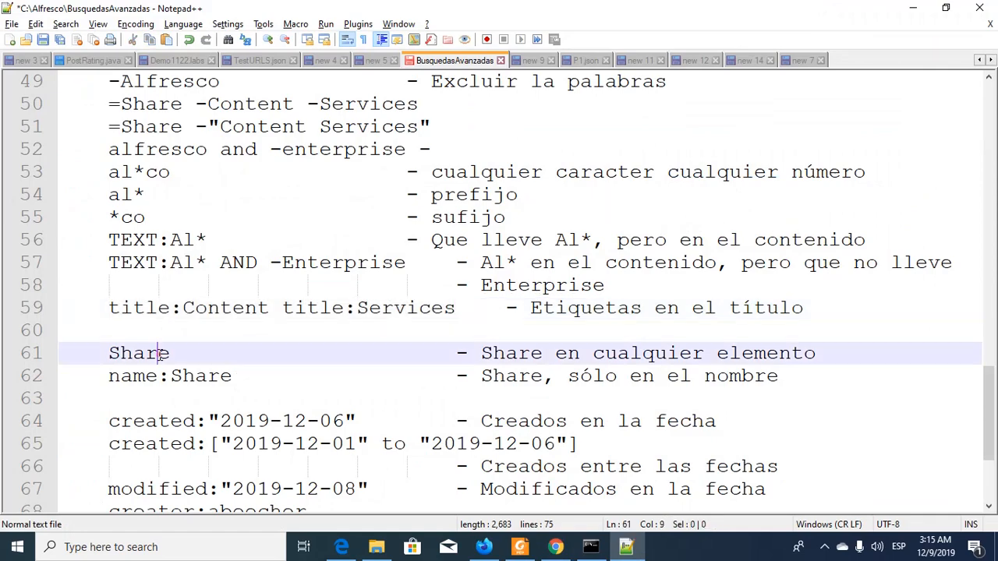
pyautogui.doubleClick(161, 355)
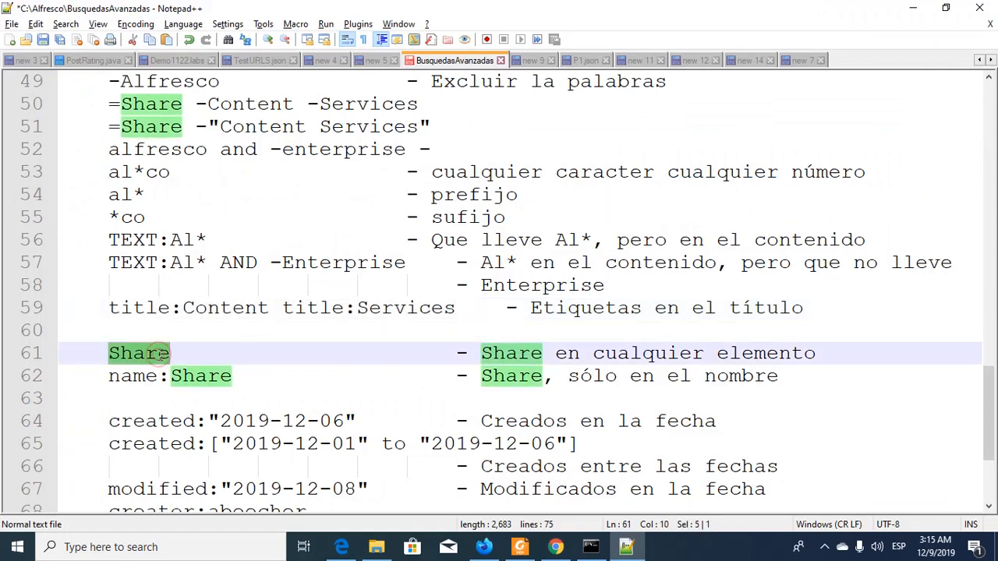
pyautogui.hotkey('alt', 'Tab')
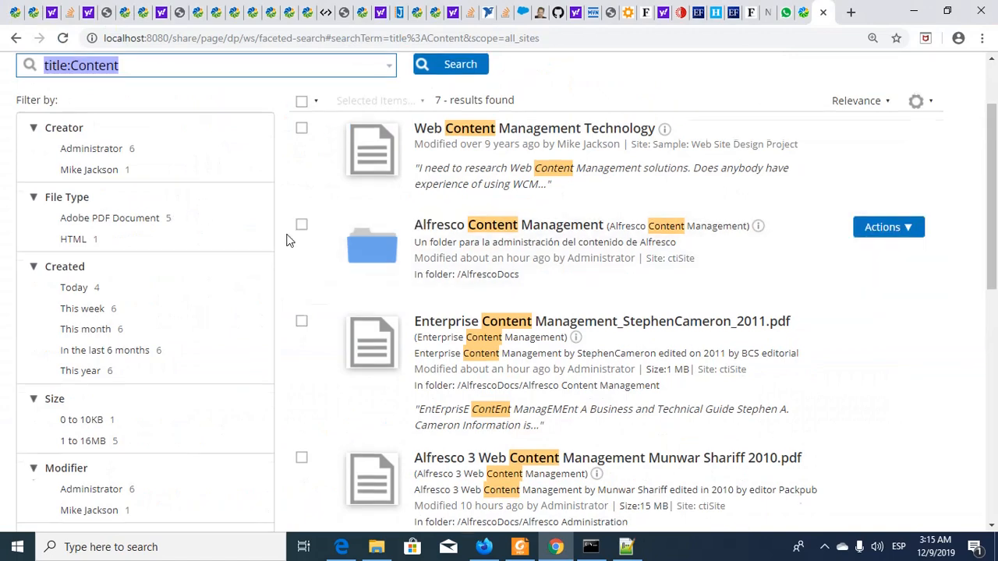
pyautogui.scroll(2, 257, 211)
pyautogui.moveTo(131, 167); pyautogui.dragTo(2, 174)
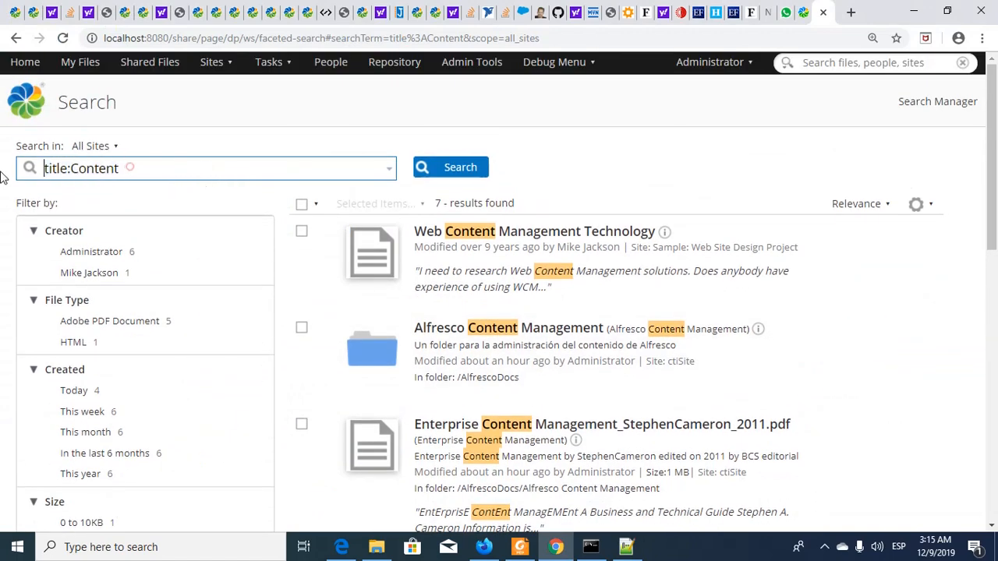
pyautogui.doubleClick(131, 172)
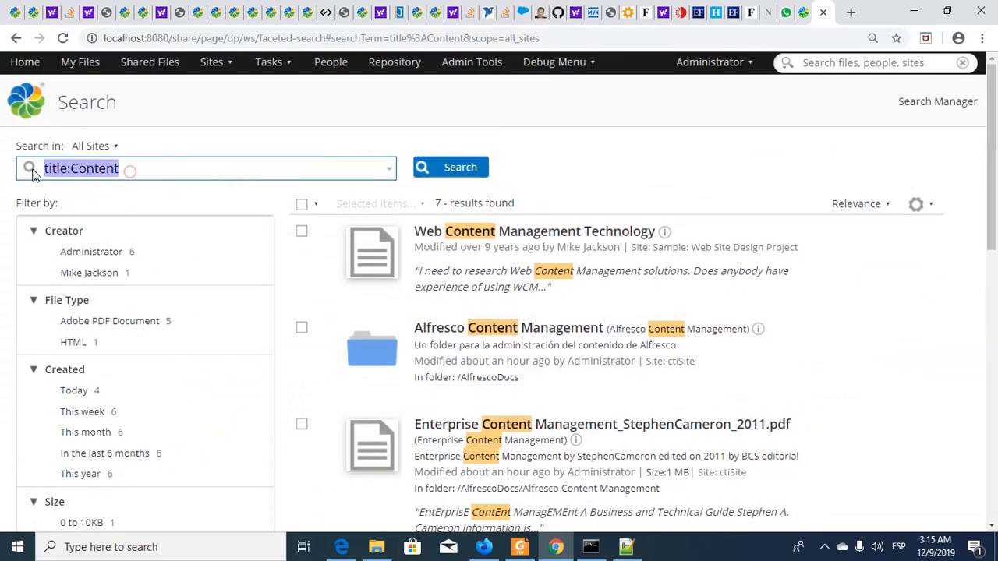
pyautogui.write('Share')
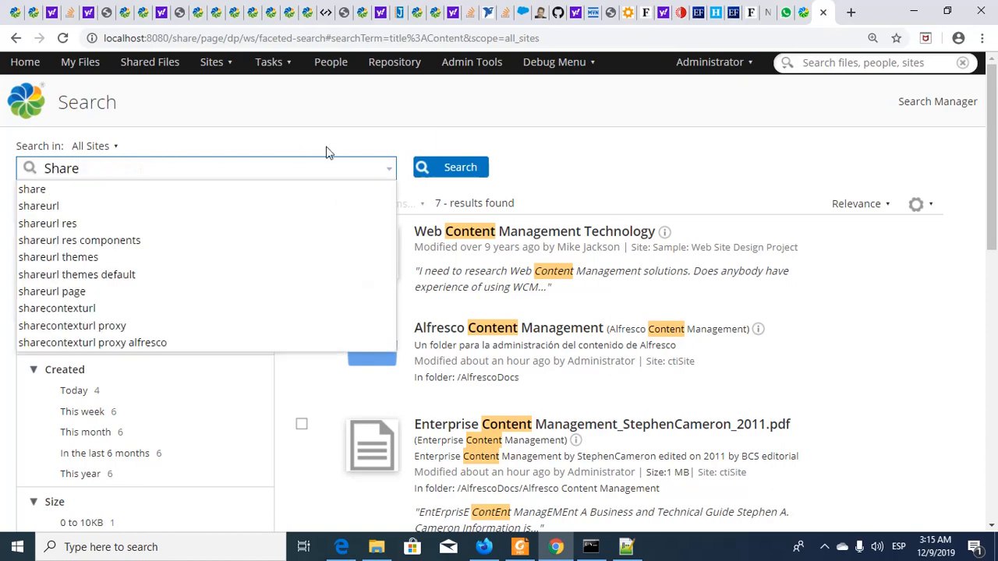
pyautogui.click(453, 170)
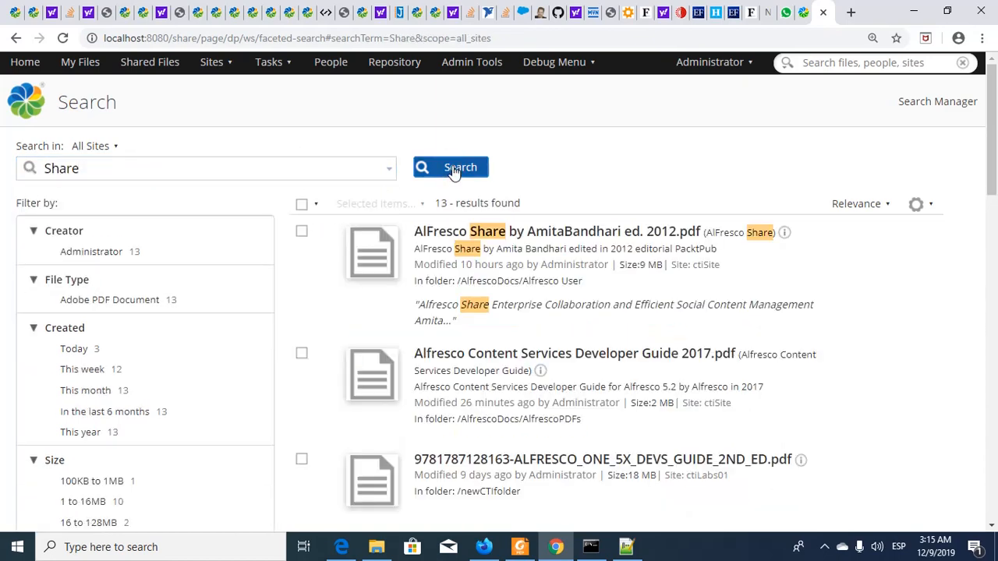
# Step: Skim the results of the Share search and go back to the Notepad++ notes
pyautogui.scroll(-3, 488, 481)
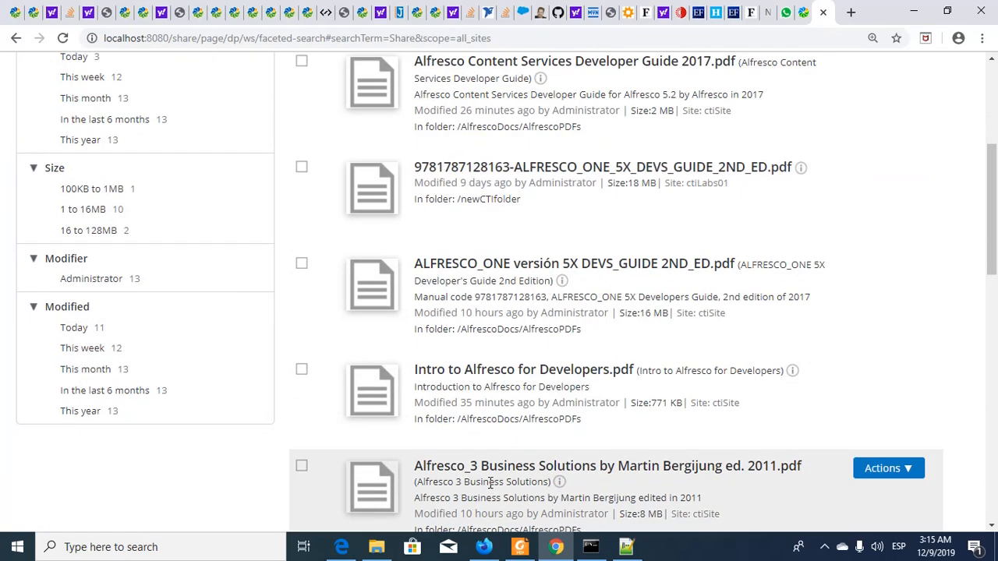
pyautogui.scroll(3, 489, 482)
pyautogui.hotkey('alt', 'Tab')
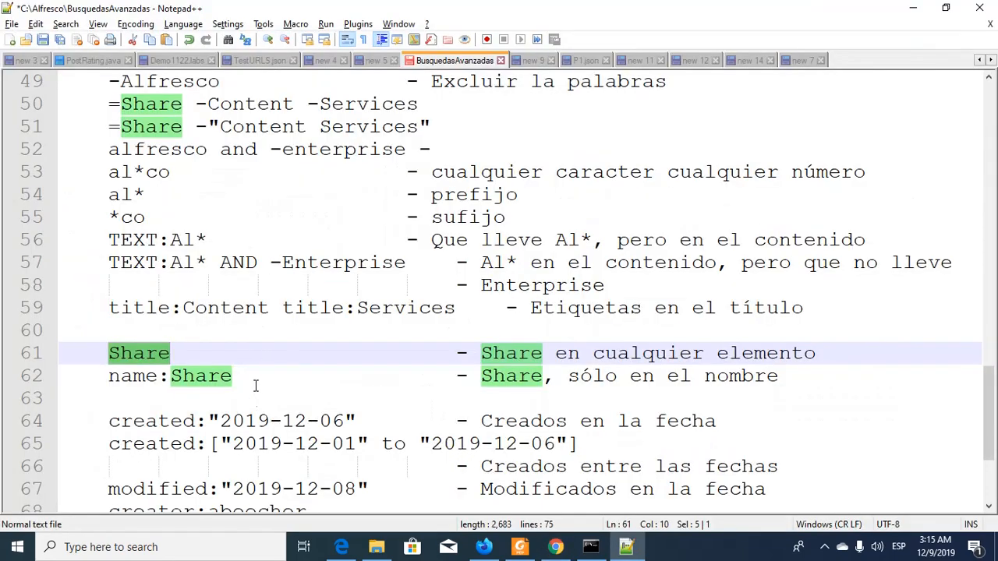
# Step: Copy the query name:Share from the Notepad++ notes and run it on the Alfresco search page
pyautogui.click(254, 382)
pyautogui.click(234, 375)
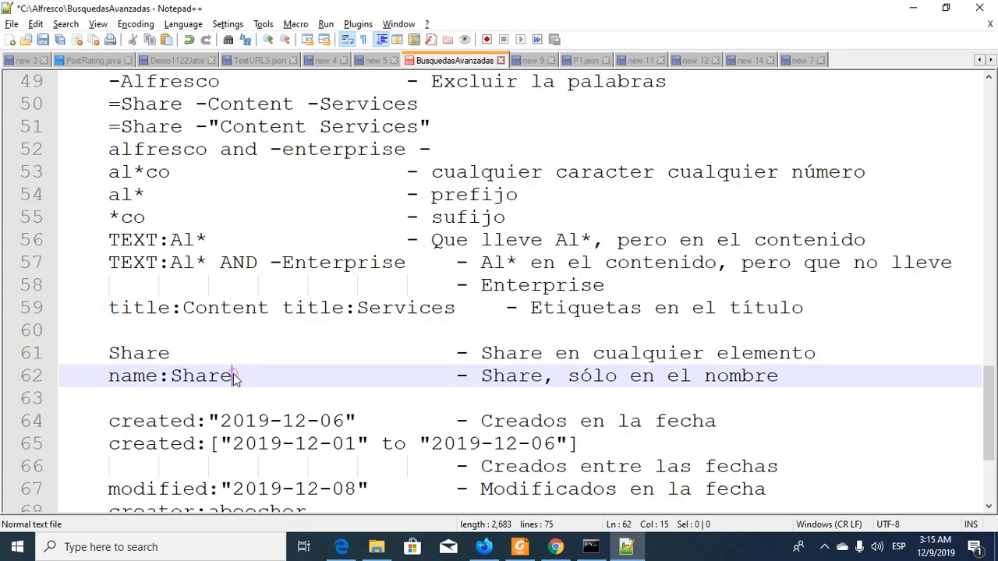
pyautogui.moveTo(234, 375); pyautogui.dragTo(110, 377)
pyautogui.hotkey('ctrl', 'c')
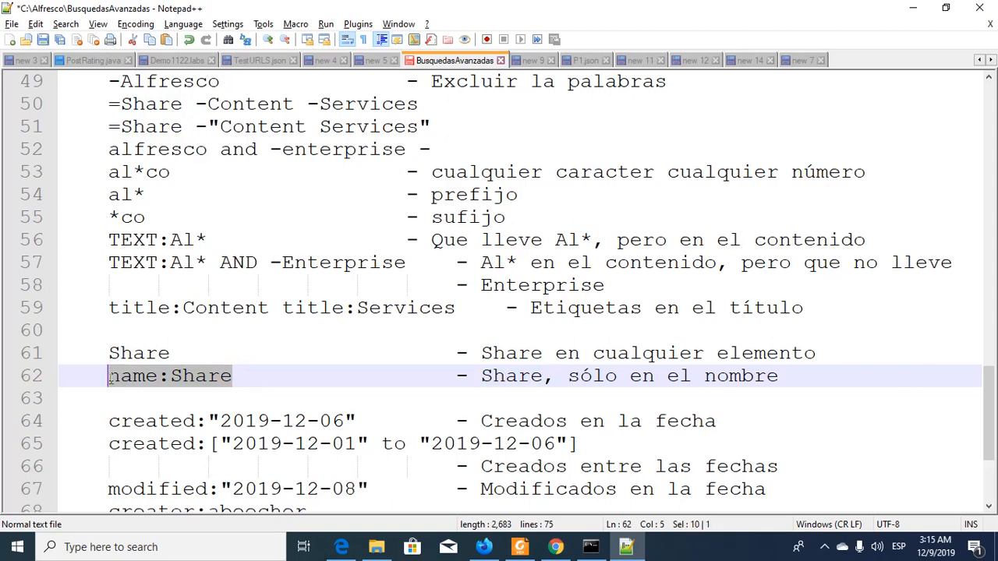
pyautogui.hotkey('alt', 'Tab')
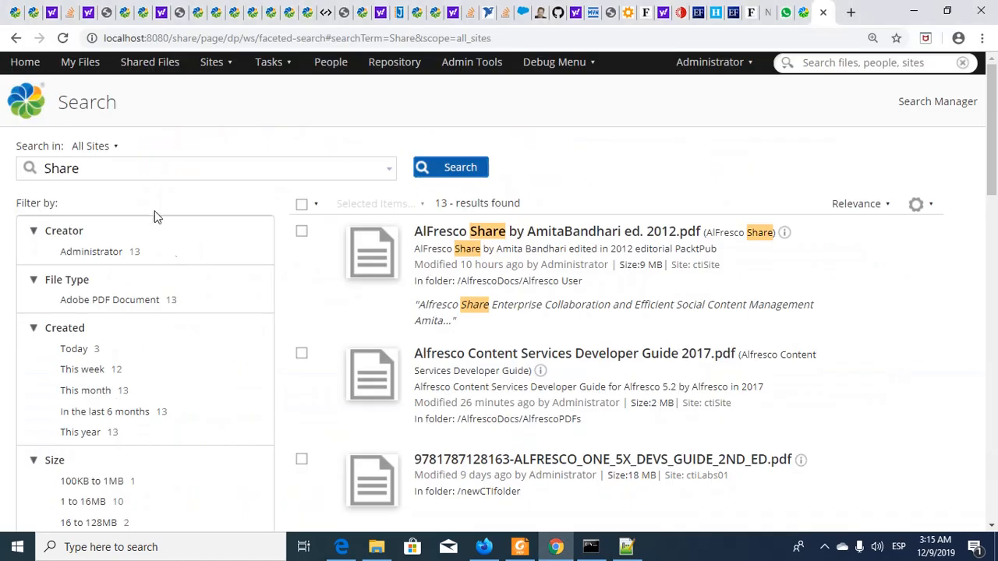
pyautogui.doubleClick(136, 173)
pyautogui.hotkey('ctrl', 'v')
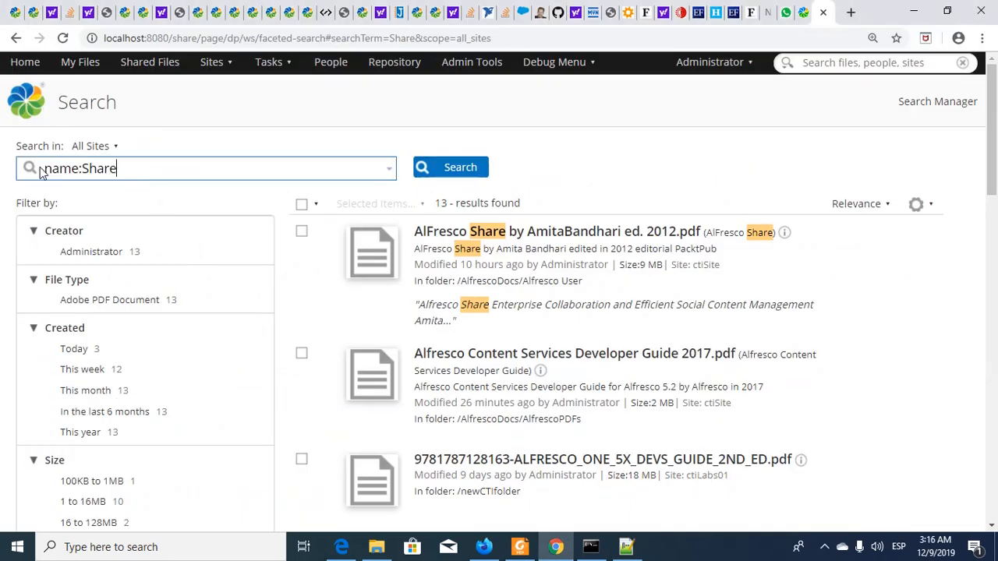
pyautogui.click(446, 170)
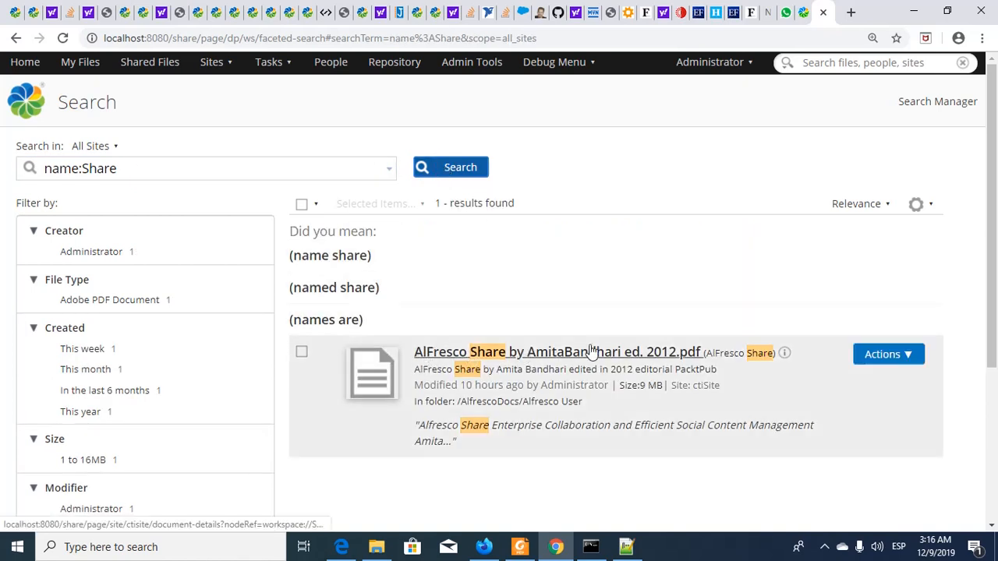
# Step: Copy the creation-date query created:"2019-12-06" from the Notepad++ notes and run it on the Alfresco search page
pyautogui.hotkey('alt', 'Tab')
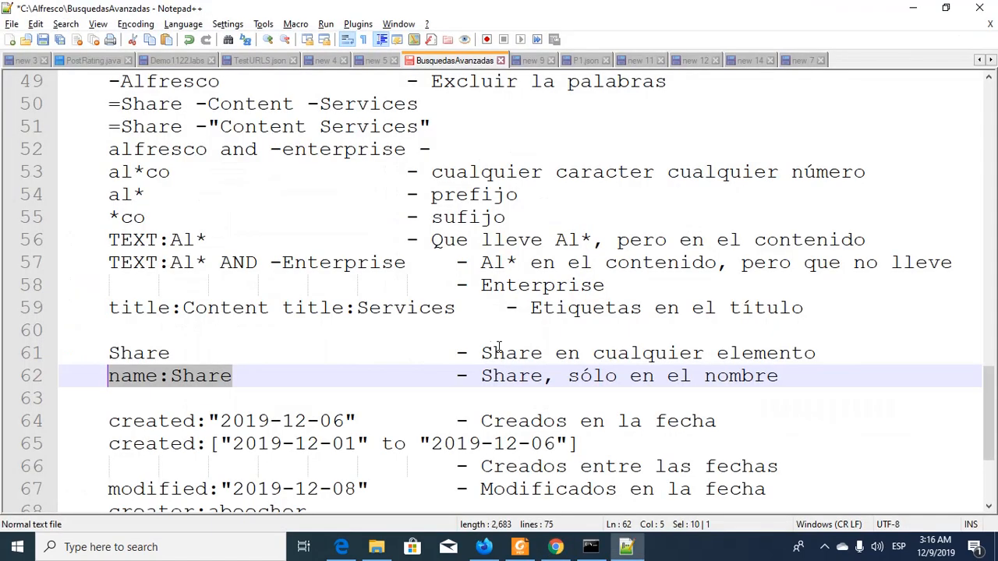
pyautogui.scroll(-1, 257, 349)
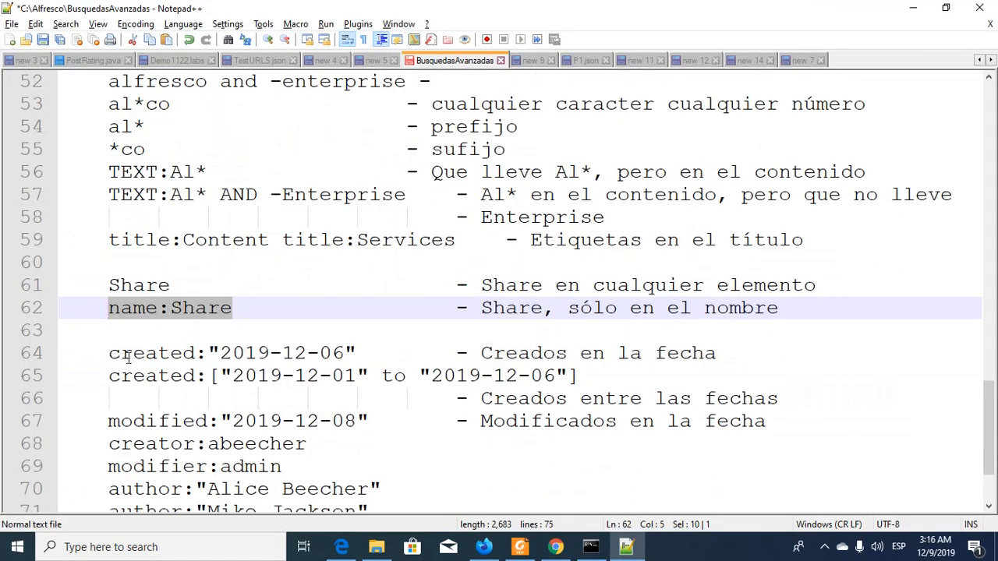
pyautogui.moveTo(108, 355); pyautogui.dragTo(358, 355)
pyautogui.hotkey('ctrl', 'c')
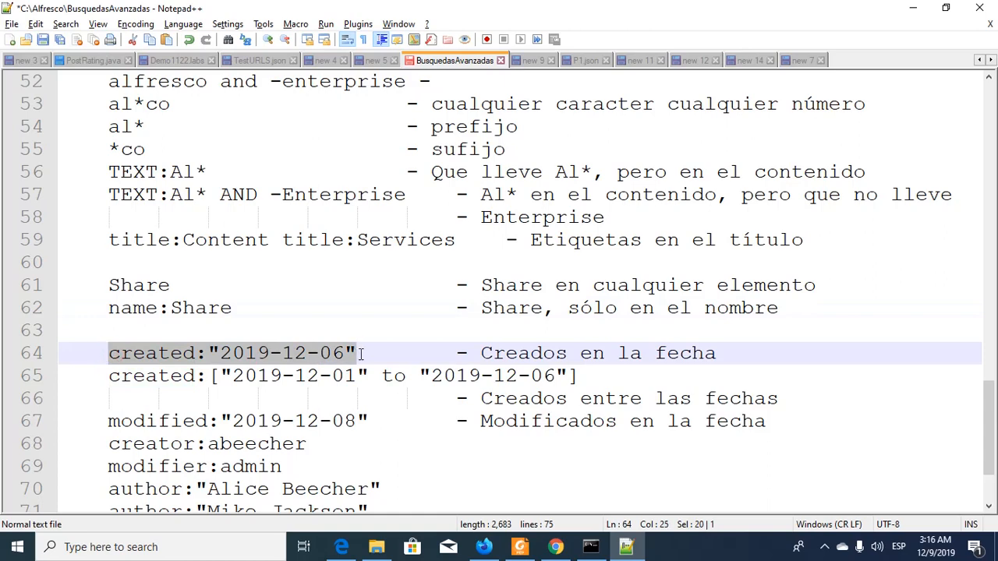
pyautogui.hotkey('alt', 'Tab')
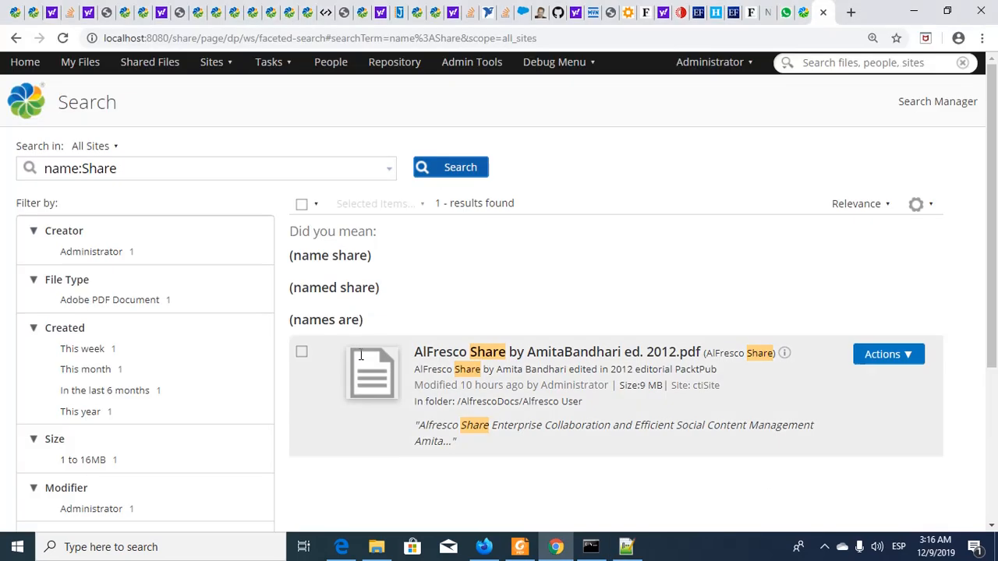
pyautogui.scroll(-3, 414, 429)
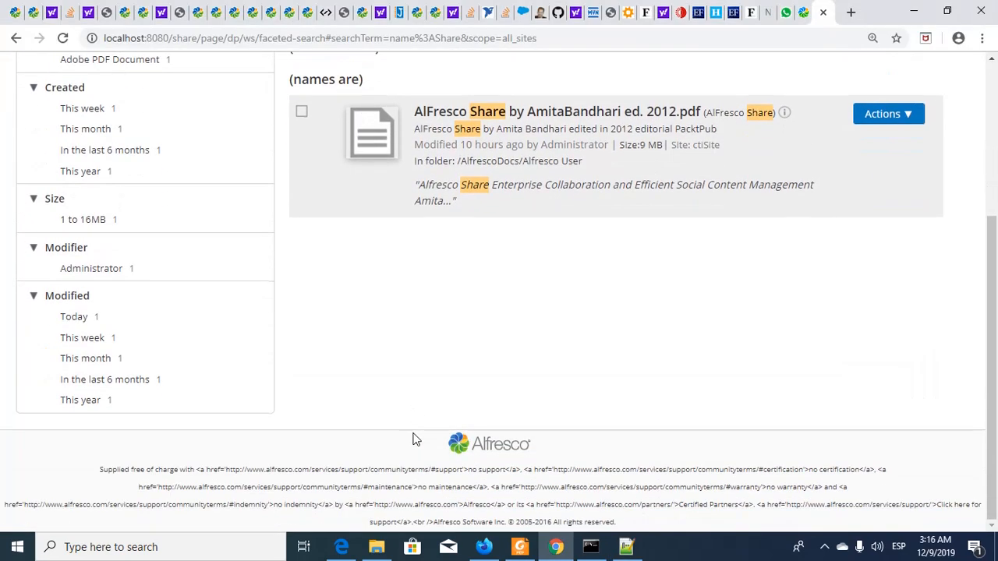
pyautogui.scroll(3, 413, 439)
pyautogui.tripleClick(132, 168)
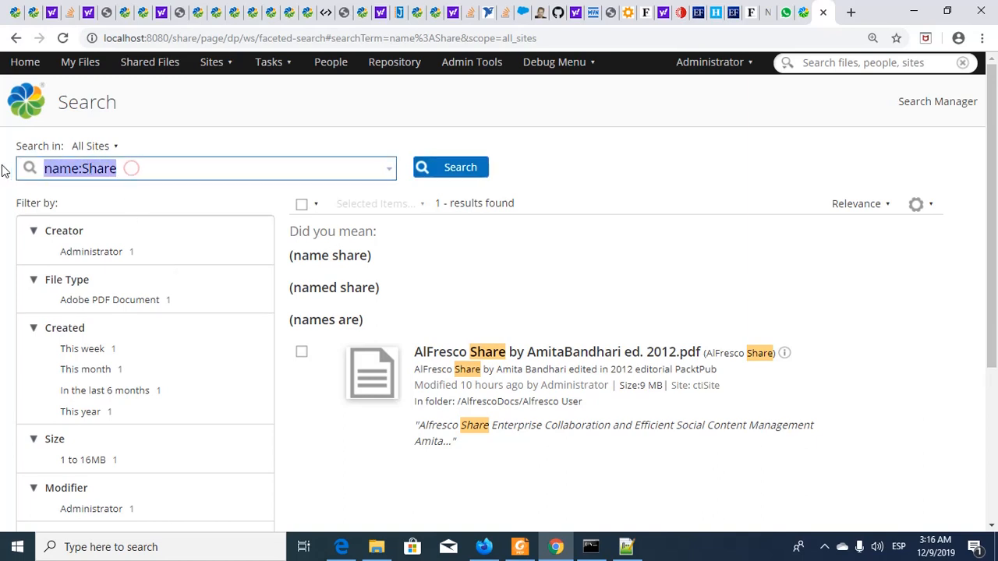
pyautogui.hotkey('ctrl', 'v')
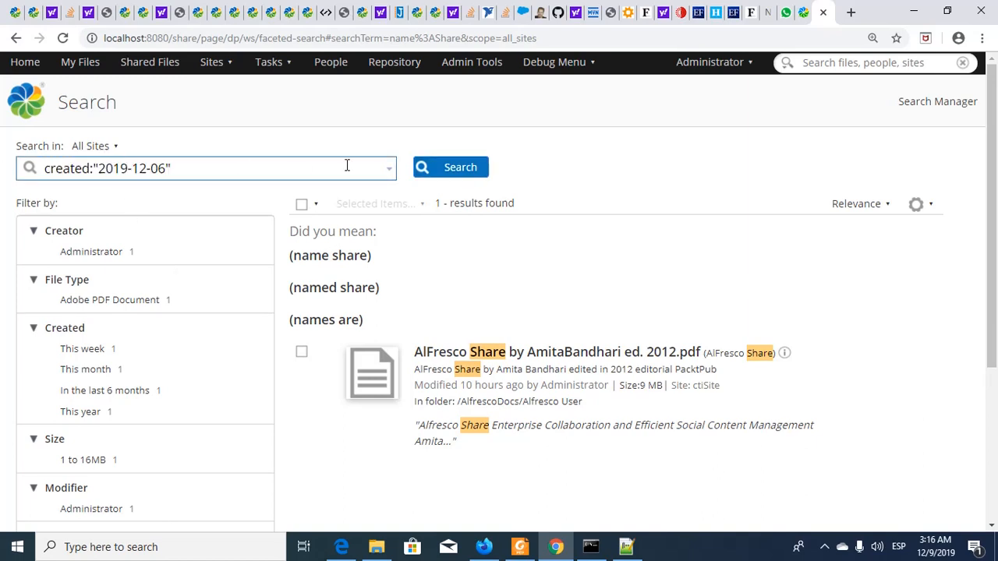
pyautogui.click(457, 168)
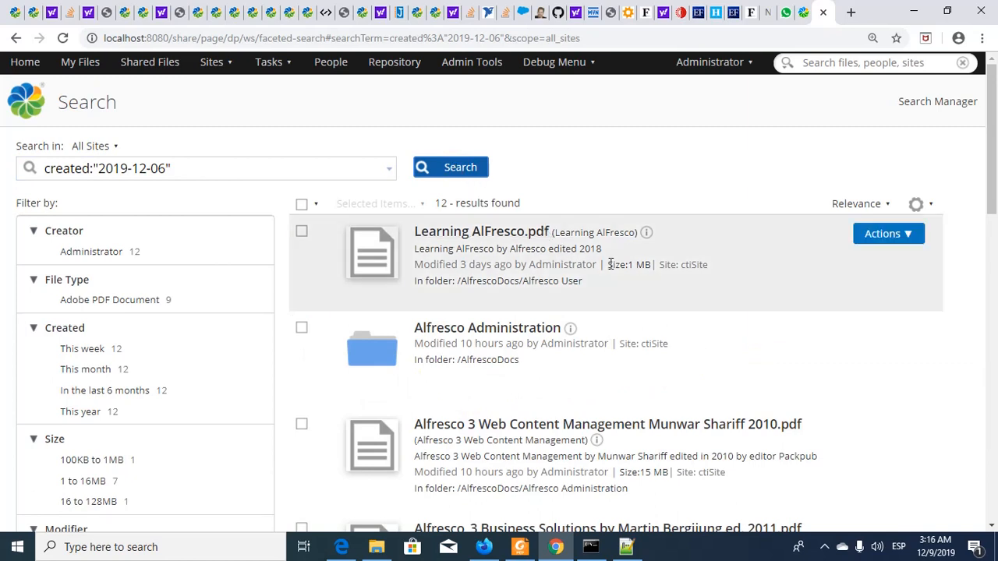
# Step: Look through the results of the creation-date search and open the Alfresco_3 Business Solutions PDF's details
pyautogui.scroll(-1, 597, 316)
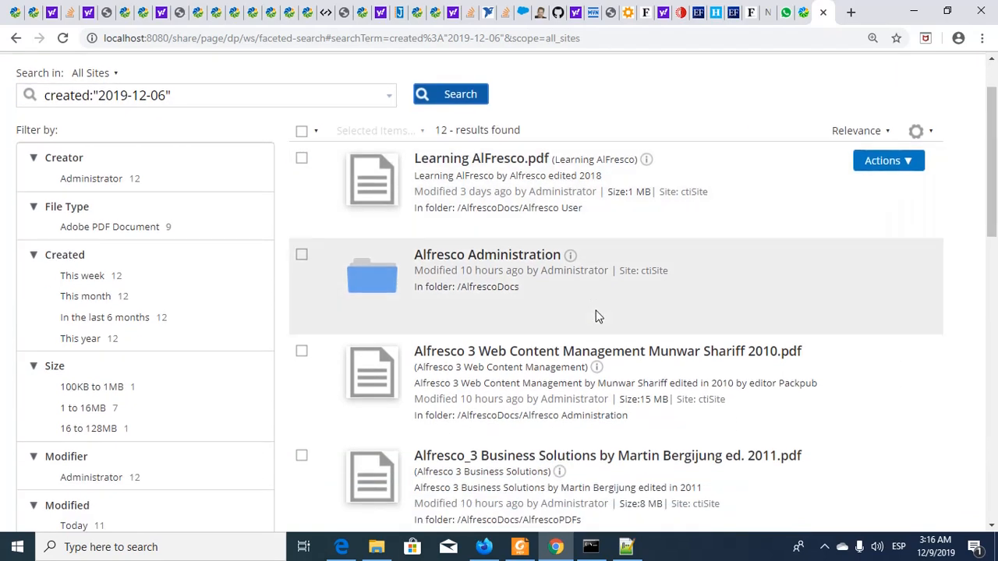
pyautogui.scroll(-6, 552, 260)
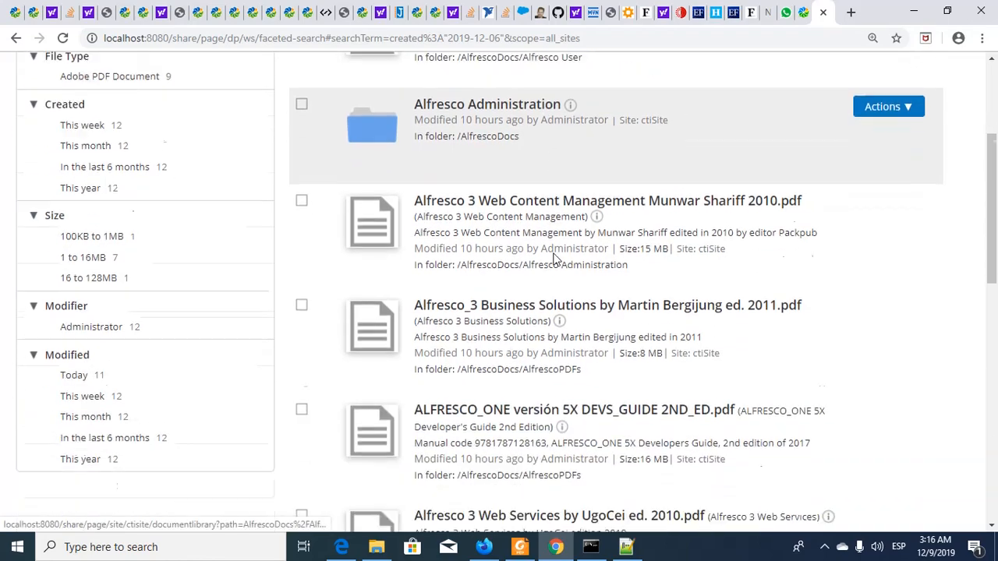
pyautogui.scroll(-6, 553, 257)
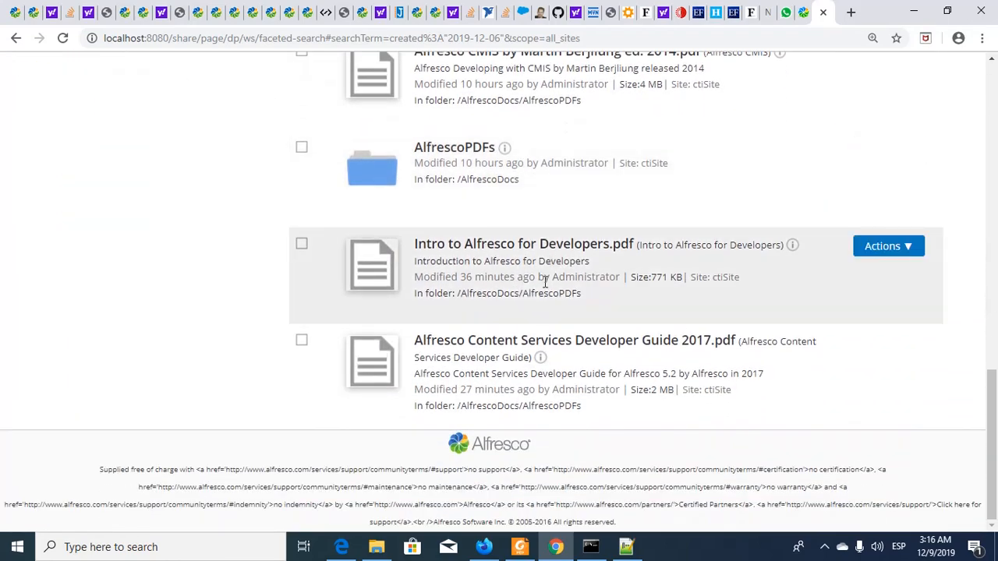
pyautogui.scroll(8, 545, 282)
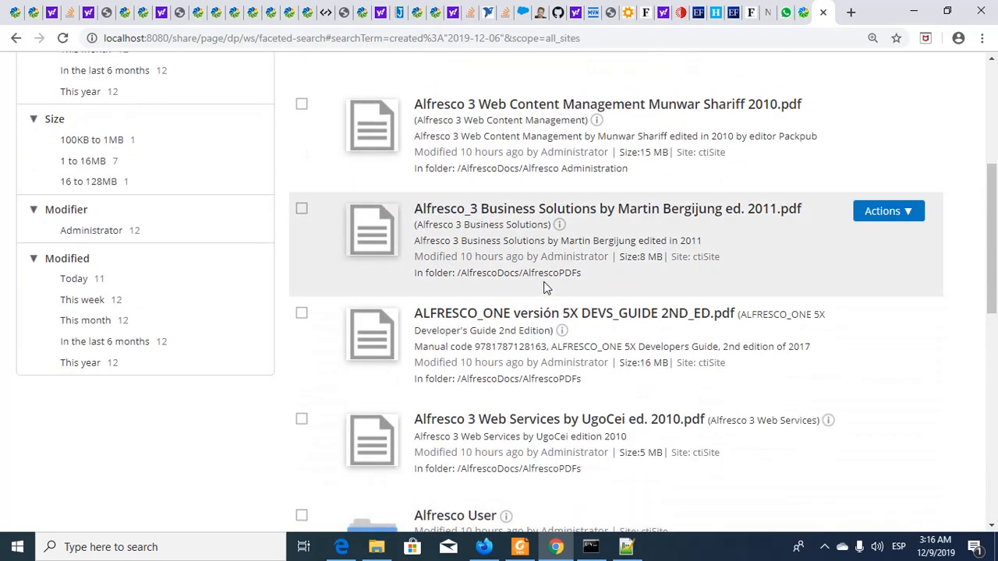
pyautogui.click(543, 210)
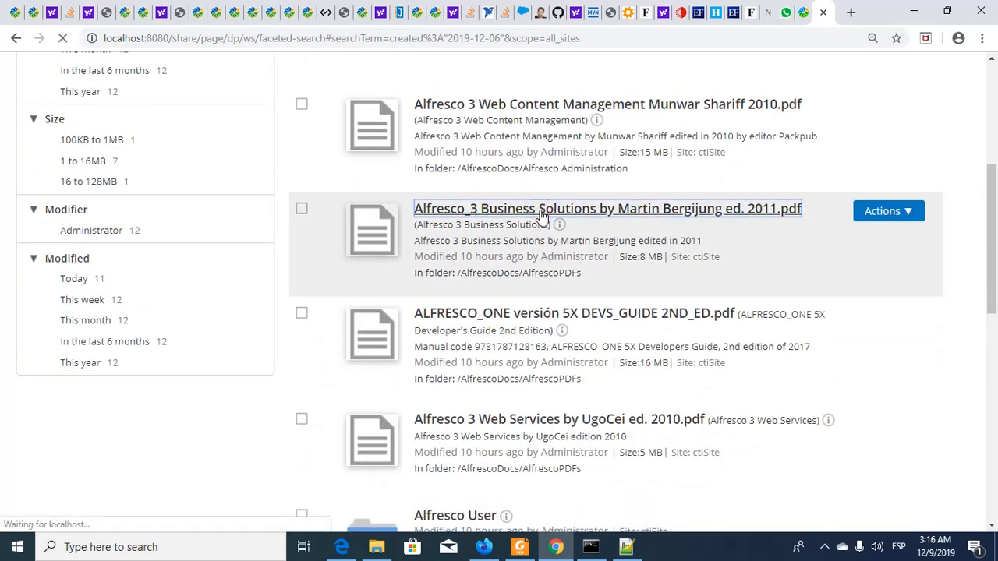
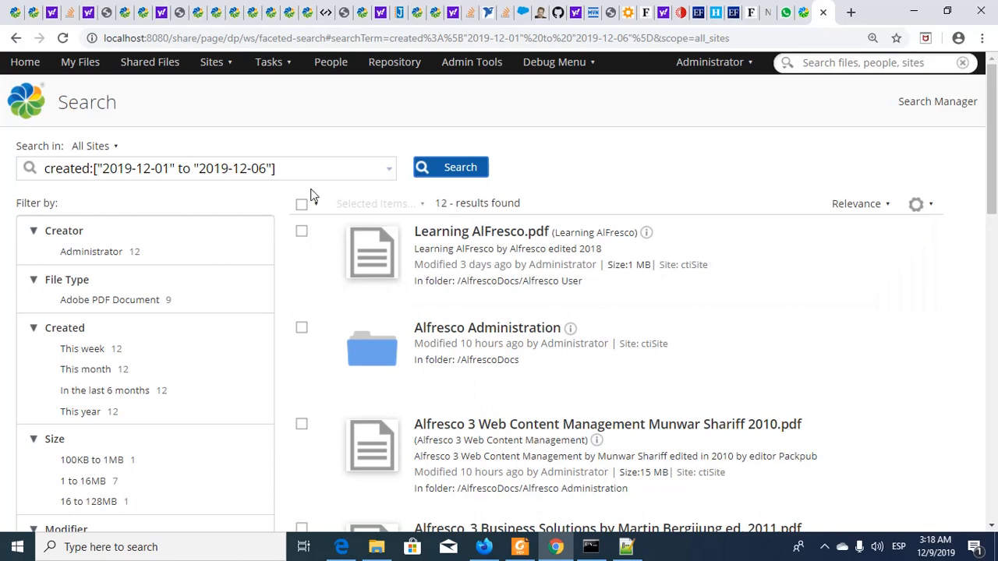
# Step: Copy created:"2019-12-06" from the Notepad++ notes again, run it in place of the date-range query and skim the results
pyautogui.hotkey('alt', 'Tab')
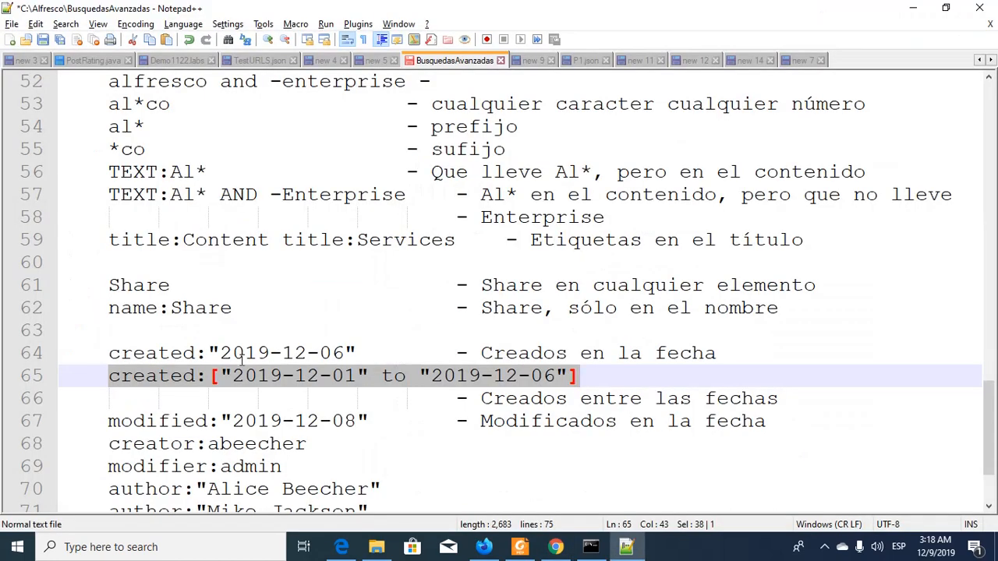
pyautogui.moveTo(113, 352); pyautogui.dragTo(357, 353)
pyautogui.hotkey('ctrl', 'c')
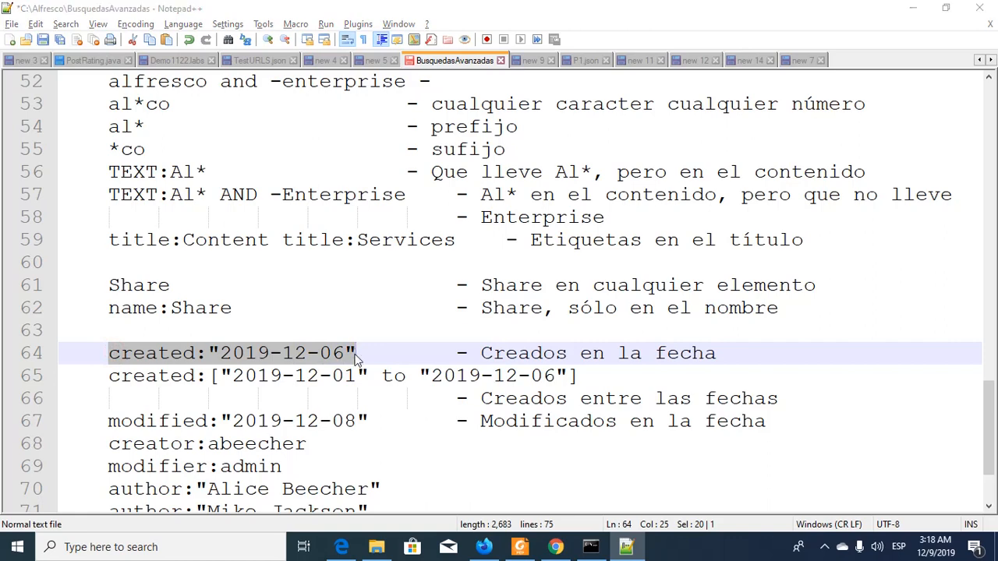
pyautogui.hotkey('alt', 'Tab')
pyautogui.tripleClick(292, 166)
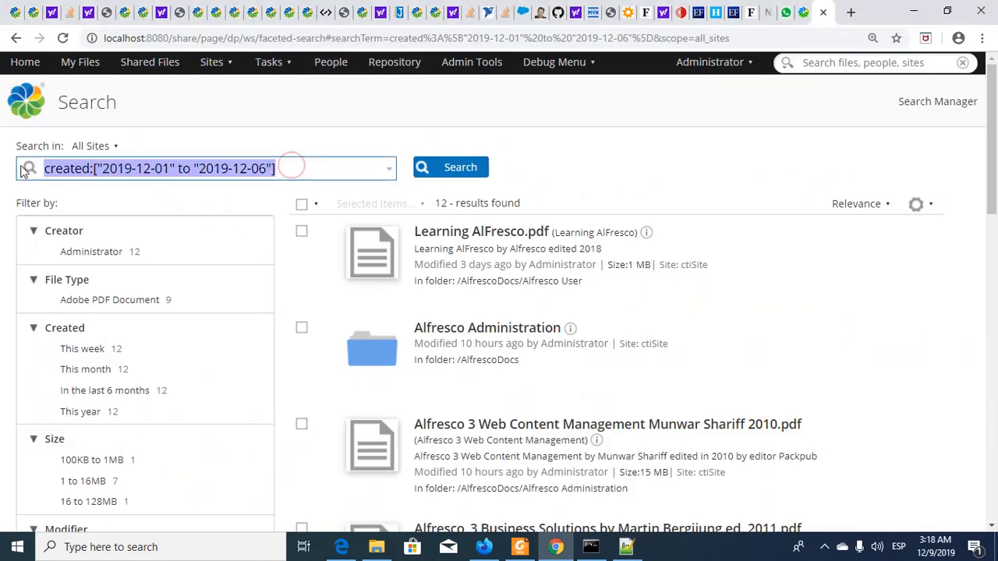
pyautogui.hotkey('ctrl', 'v')
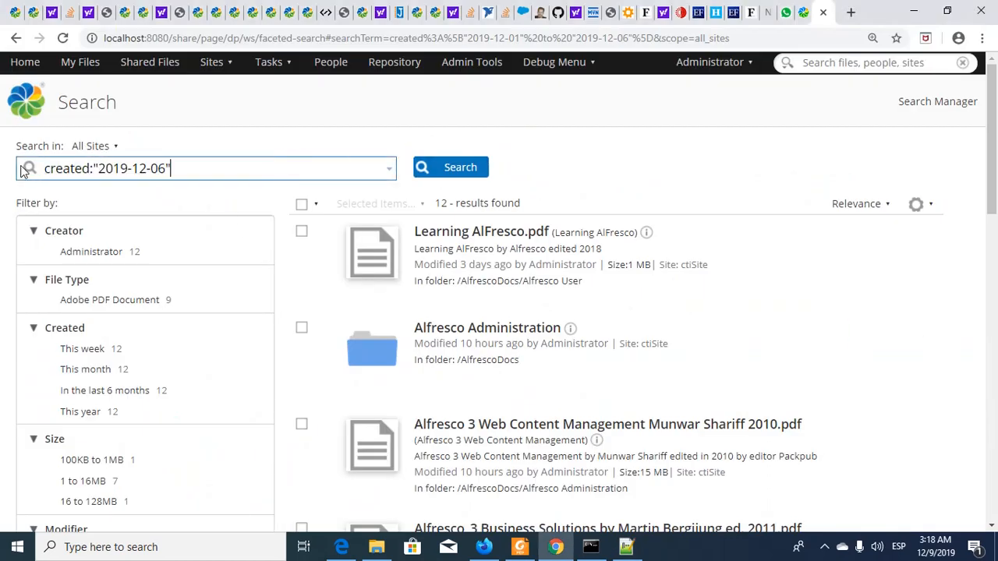
pyautogui.click(468, 172)
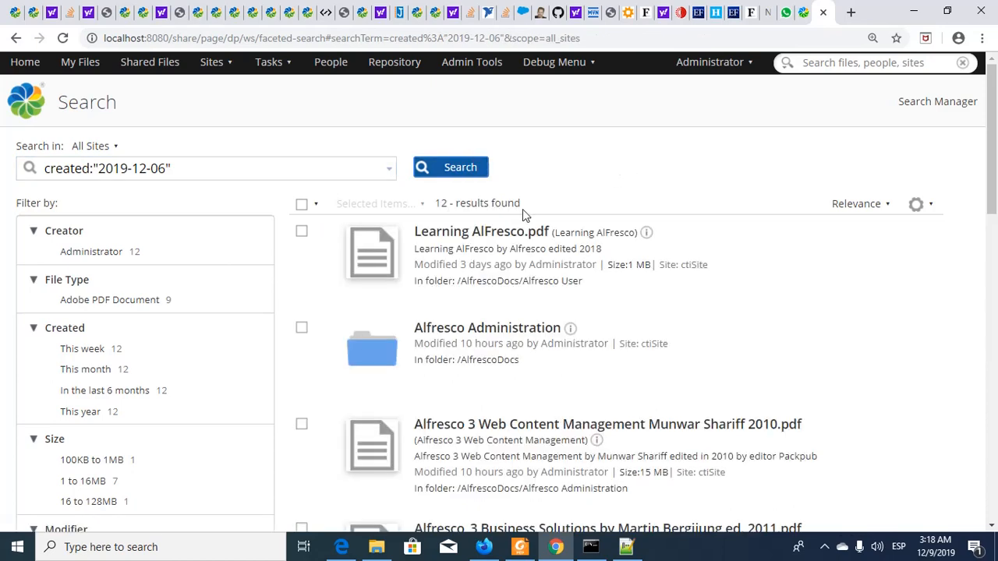
pyautogui.scroll(-3, 586, 379)
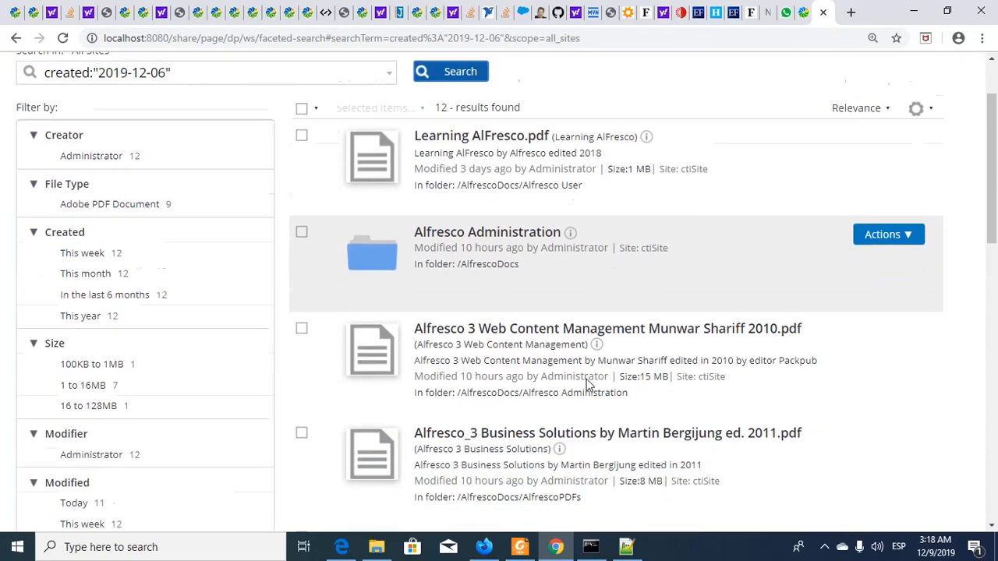
pyautogui.scroll(3, 587, 378)
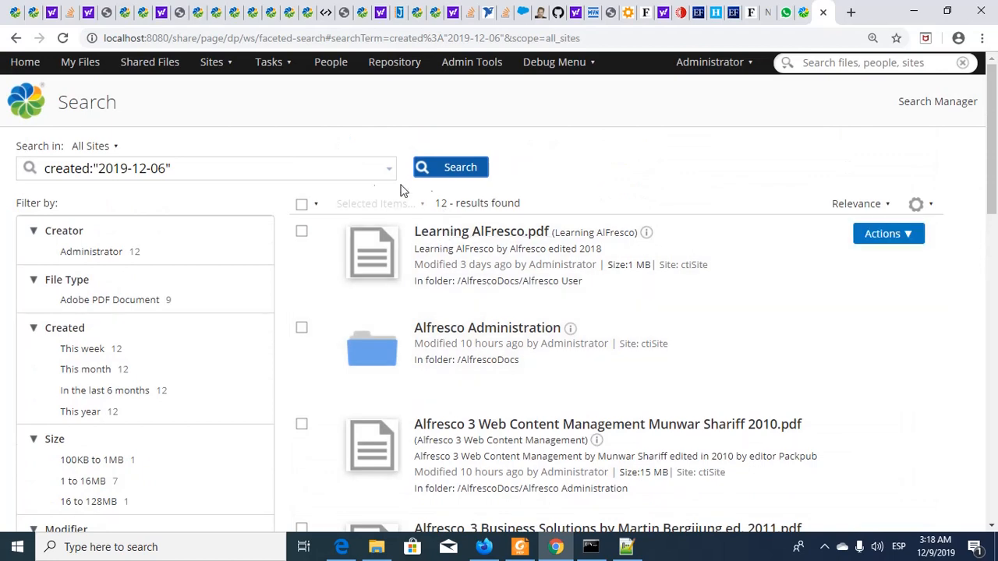
# Step: Replace the Alfresco query with the date range created:["2019-12-01" to "2019-12-06"] copied from the Notepad++ notes
pyautogui.hotkey('alt', 'Tab')
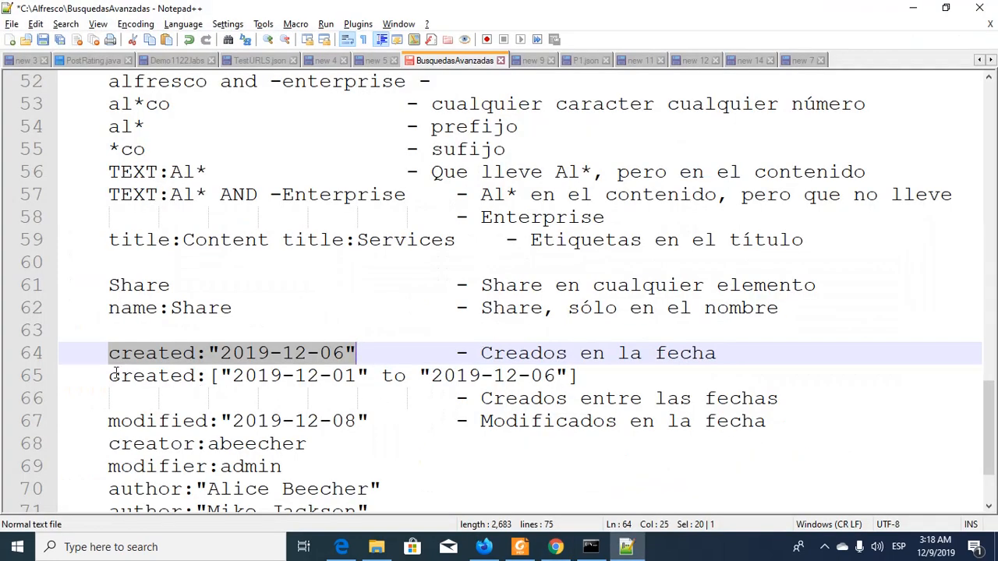
pyautogui.moveTo(109, 376); pyautogui.dragTo(581, 377)
pyautogui.hotkey('ctrl', 'c')
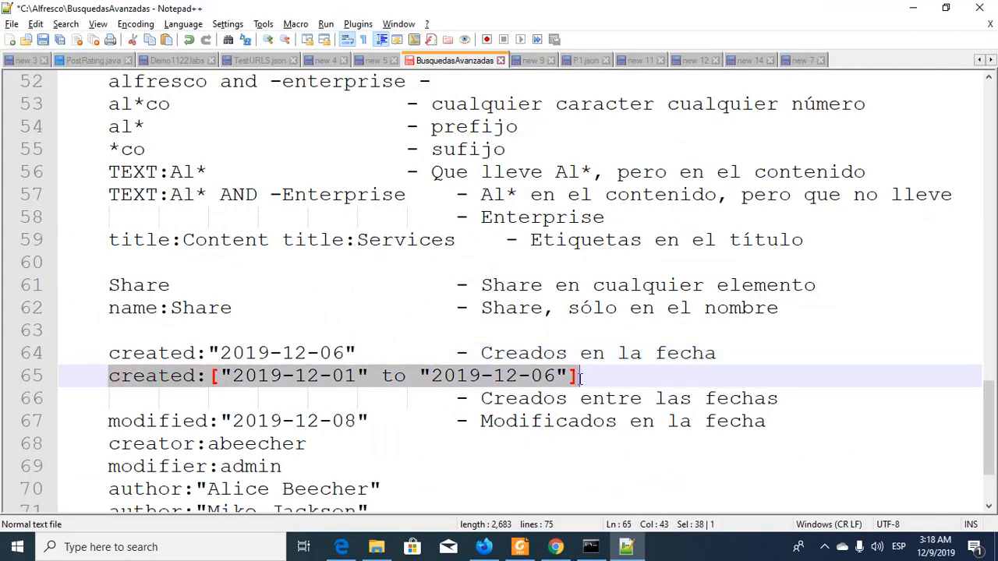
pyautogui.click(581, 377)
pyautogui.hotkey('alt', 'Tab')
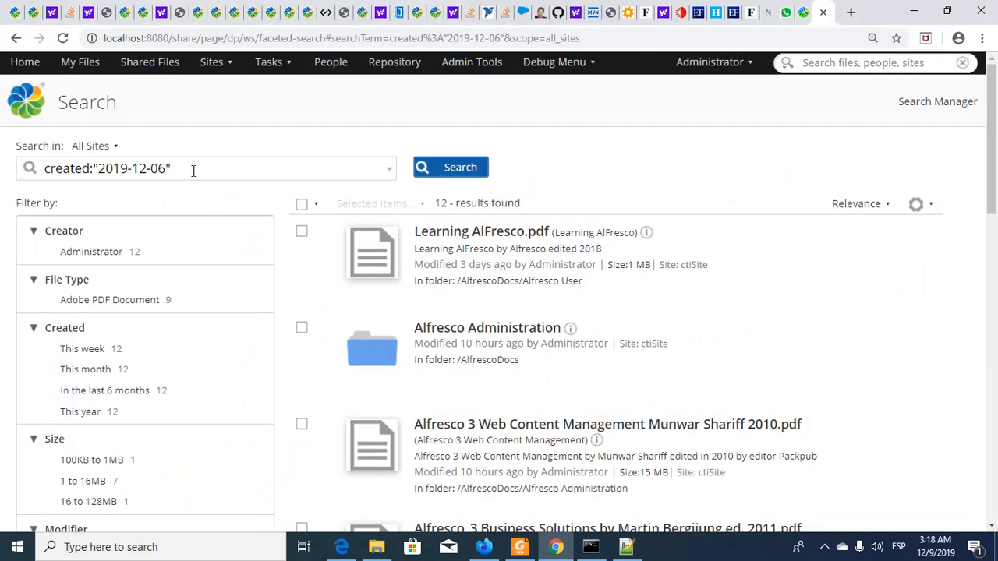
pyautogui.moveTo(192, 169); pyautogui.dragTo(17, 175)
pyautogui.hotkey('ctrl', 'v')
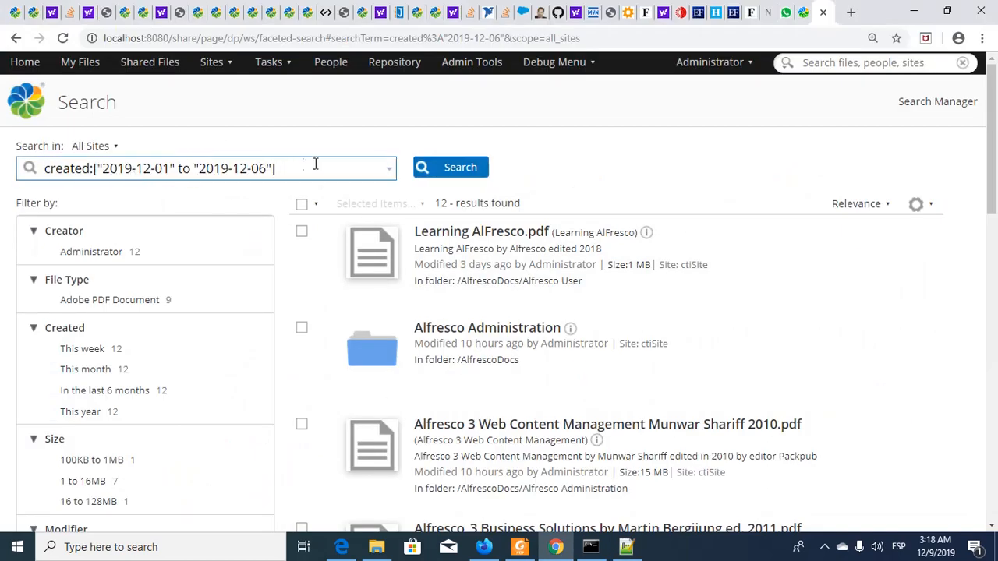
# Step: Change the end date of the created range to 2019-12-09 and run the search
pyautogui.press('Left')
pyautogui.hotkey('shift', 'Right')
pyautogui.write('9')
pyautogui.click(457, 173)
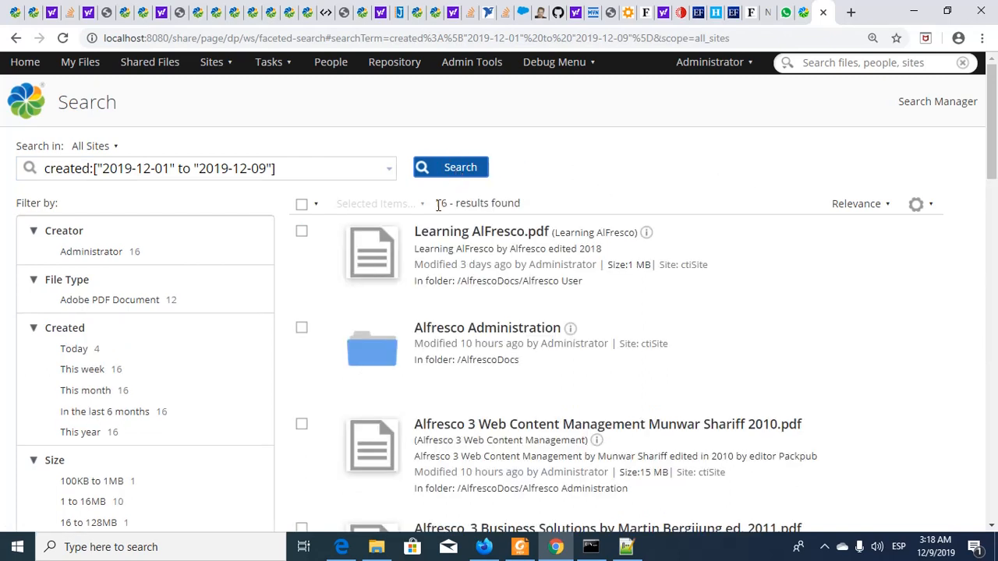
# Step: Reduce the range query to the single bracketed date created:["2019-12-09"] and run the search
pyautogui.click(330, 164)
pyautogui.press('Left')
pyautogui.press('Left')
pyautogui.press('Left')
pyautogui.press('Left')
pyautogui.press('Left')
pyautogui.press('Left')
pyautogui.press('Left')
pyautogui.press('Left')
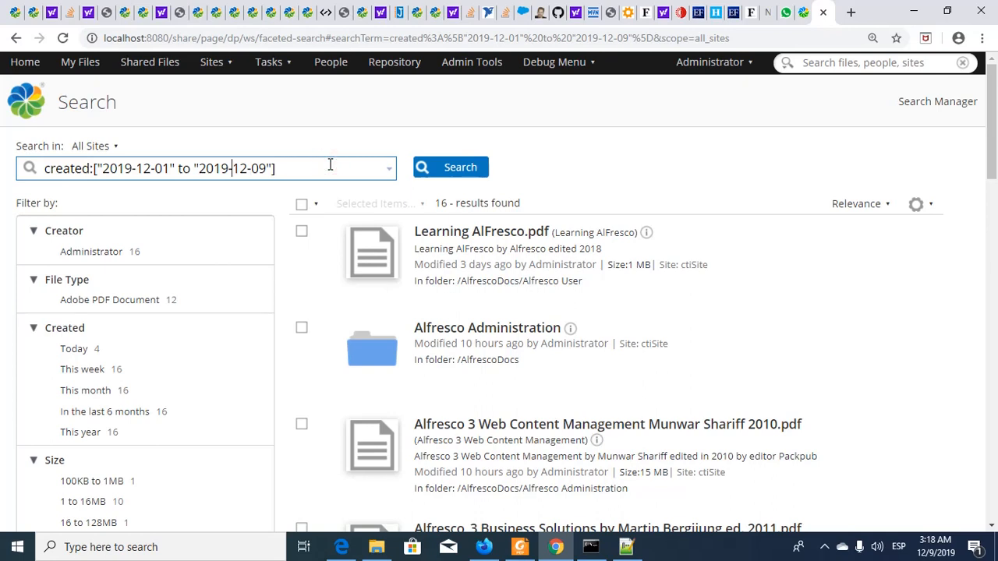
pyautogui.press('BackSpace')
pyautogui.press('BackSpace')
pyautogui.press('BackSpace')
pyautogui.press('BackSpace')
pyautogui.press('BackSpace')
pyautogui.press('BackSpace')
pyautogui.press('BackSpace')
pyautogui.press('BackSpace')
pyautogui.press('BackSpace')
pyautogui.press('BackSpace')
pyautogui.press('BackSpace')
pyautogui.press('BackSpace')
pyautogui.press('BackSpace')
pyautogui.press('BackSpace')
pyautogui.press('BackSpace')
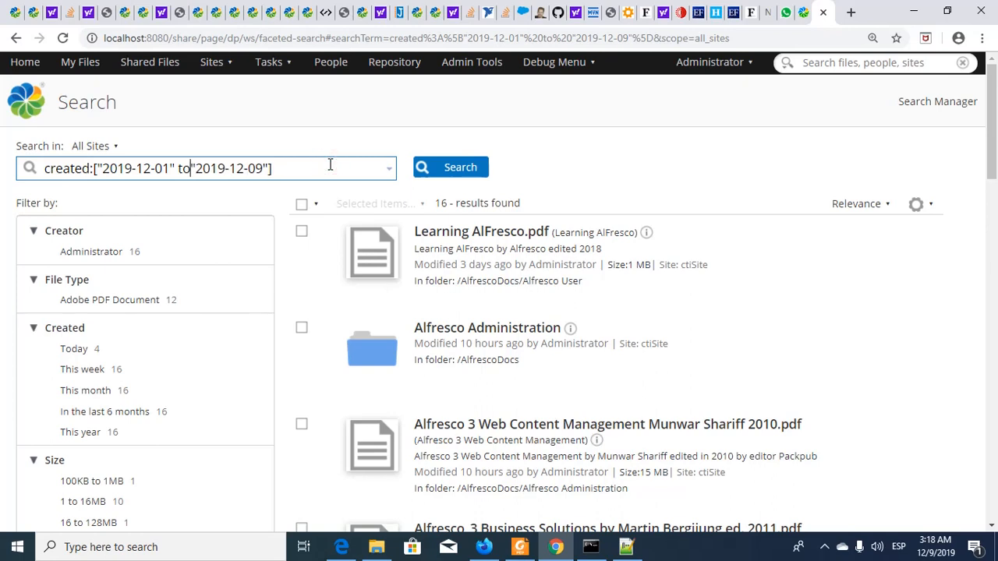
pyautogui.press('BackSpace')
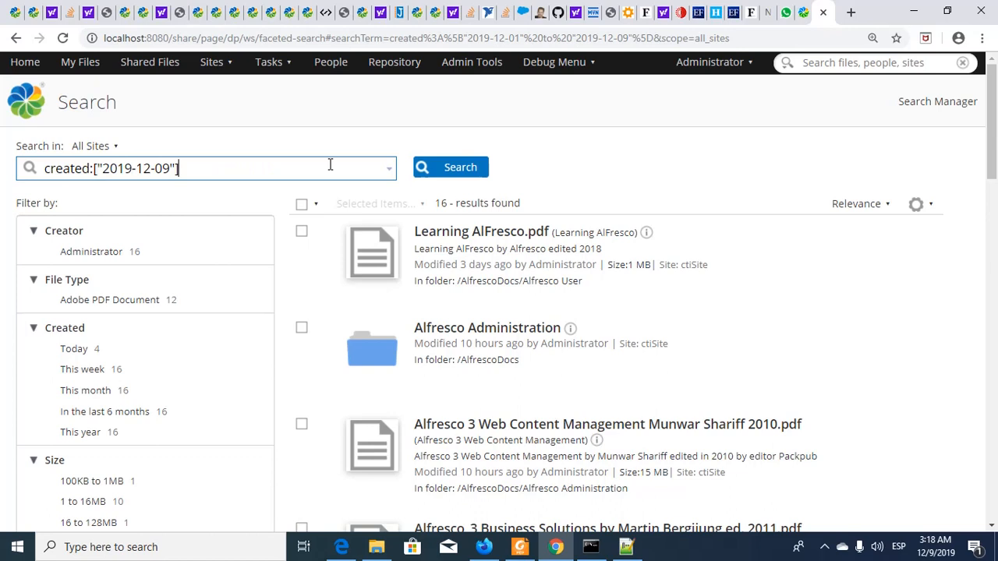
pyautogui.click(436, 180)
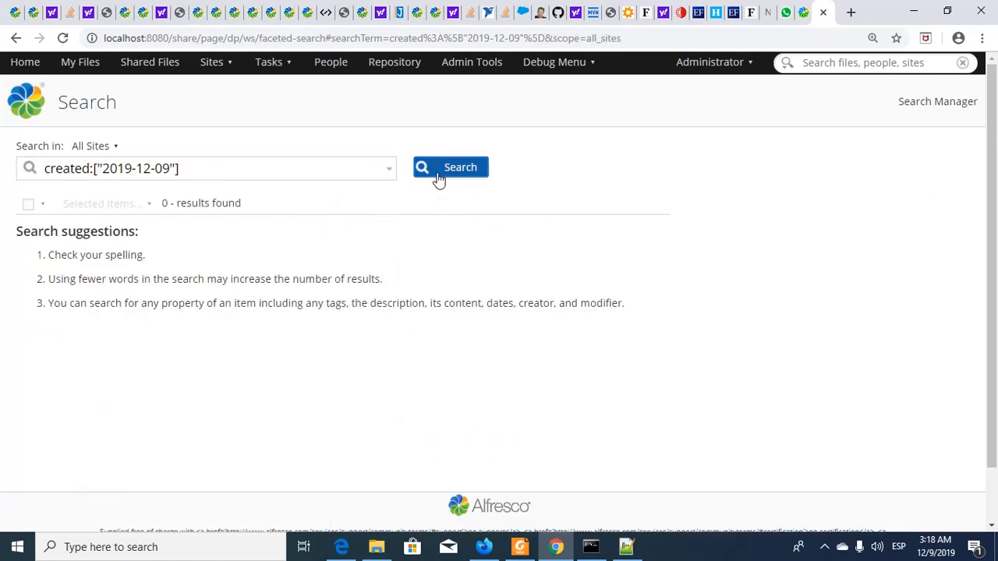
# Step: Change the bracketed created date to 2019-12-08 and run the search
pyautogui.click(271, 175)
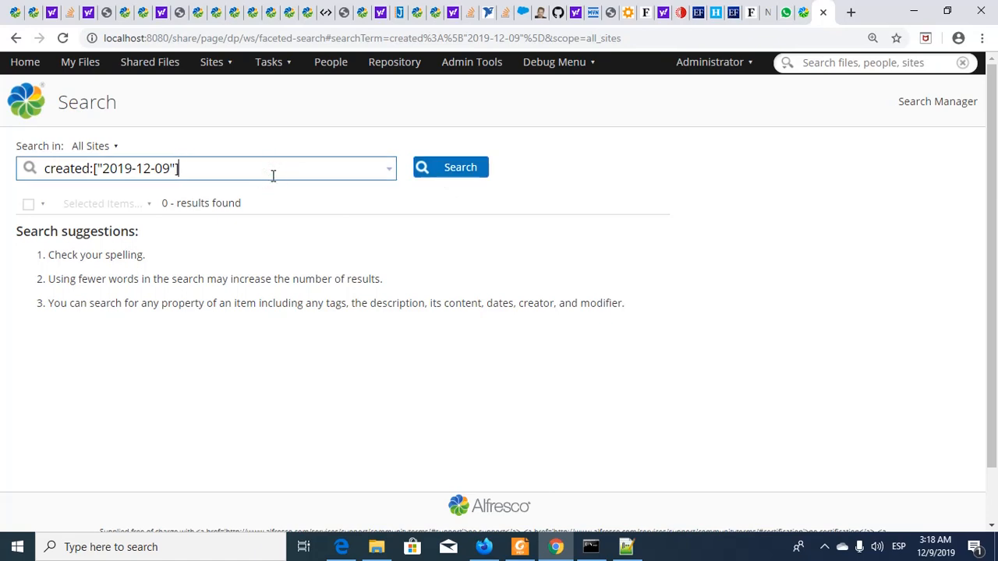
pyautogui.hotkey('alt', 'Tab')
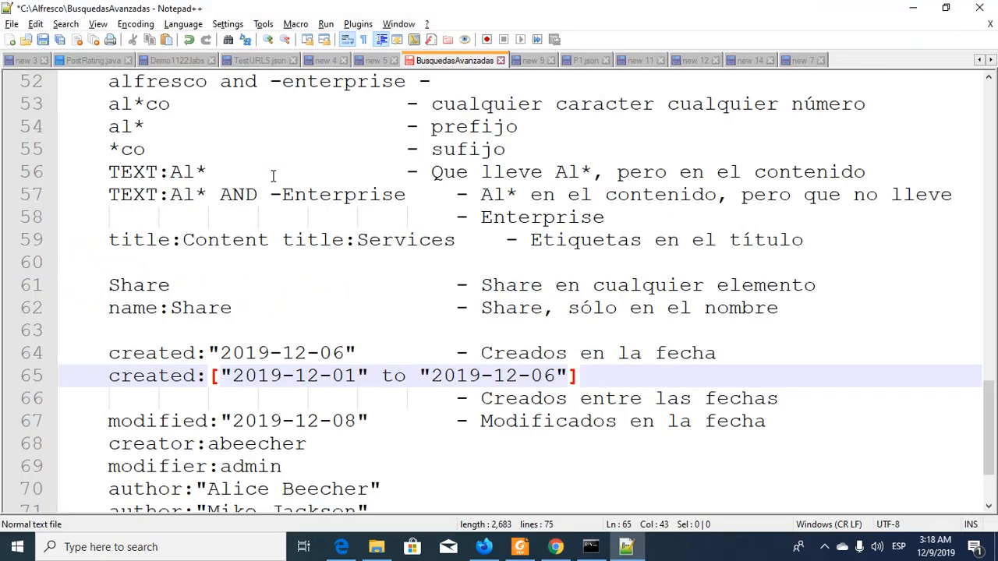
pyautogui.hotkey('alt', 'Tab')
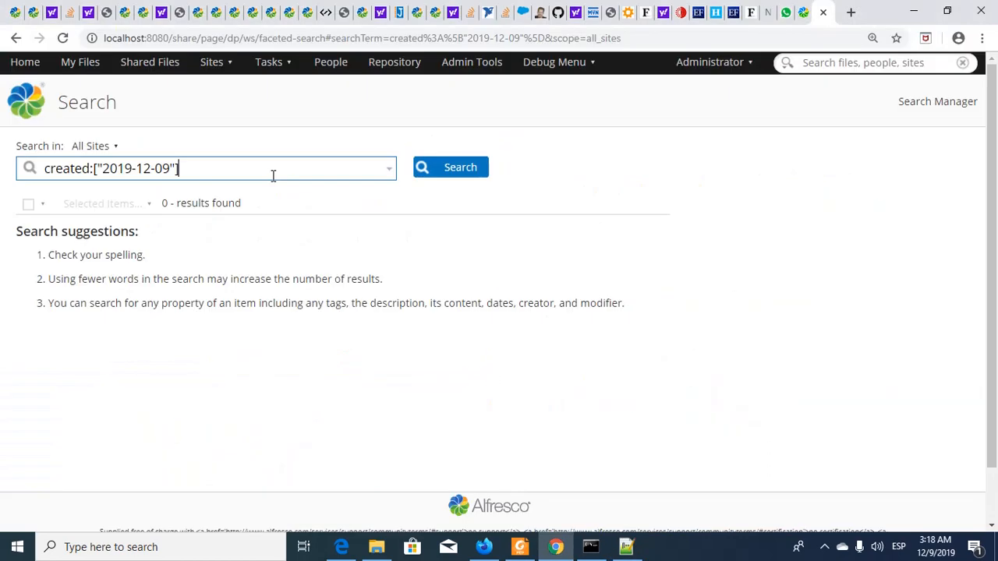
pyautogui.press('Left')
pyautogui.press('Left')
pyautogui.hotkey('shift', 'Right')
pyautogui.write('8')
pyautogui.click(448, 174)
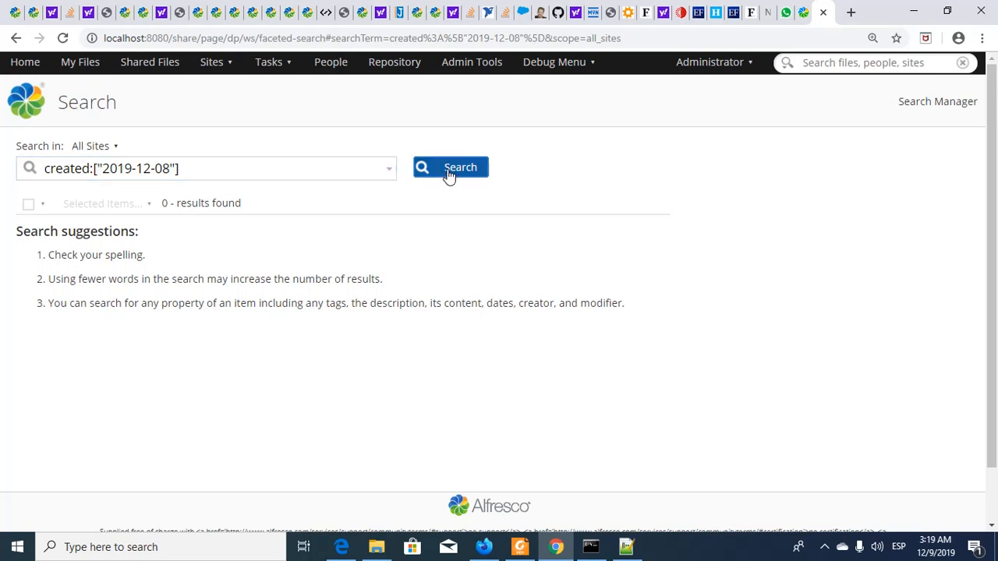
# Step: Set the bracketed created date back to 2019-12-09 and run the search again
pyautogui.click(273, 167)
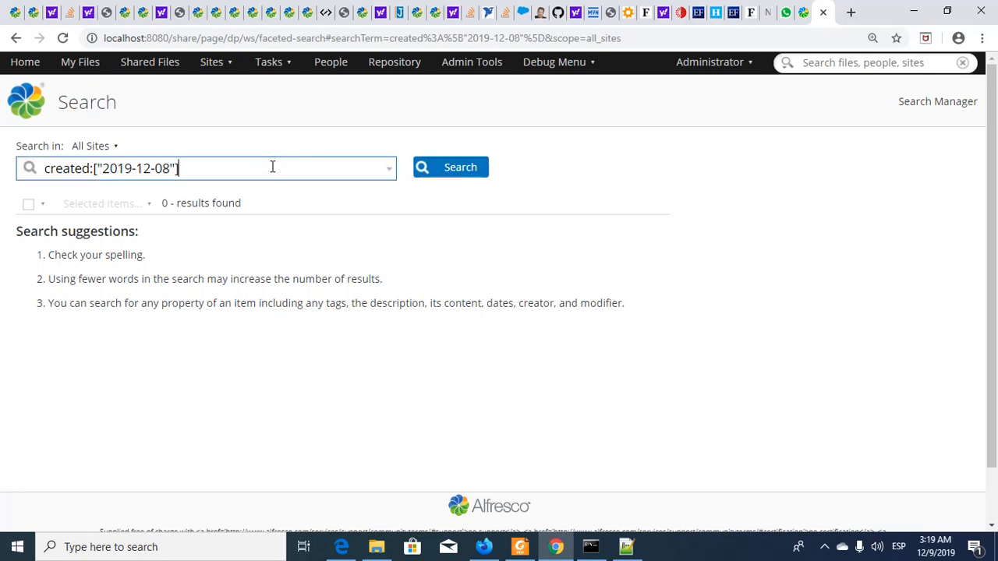
pyautogui.press('Left')
pyautogui.press('Left')
pyautogui.hotkey('shift', 'Right')
pyautogui.write('9')
pyautogui.click(444, 169)
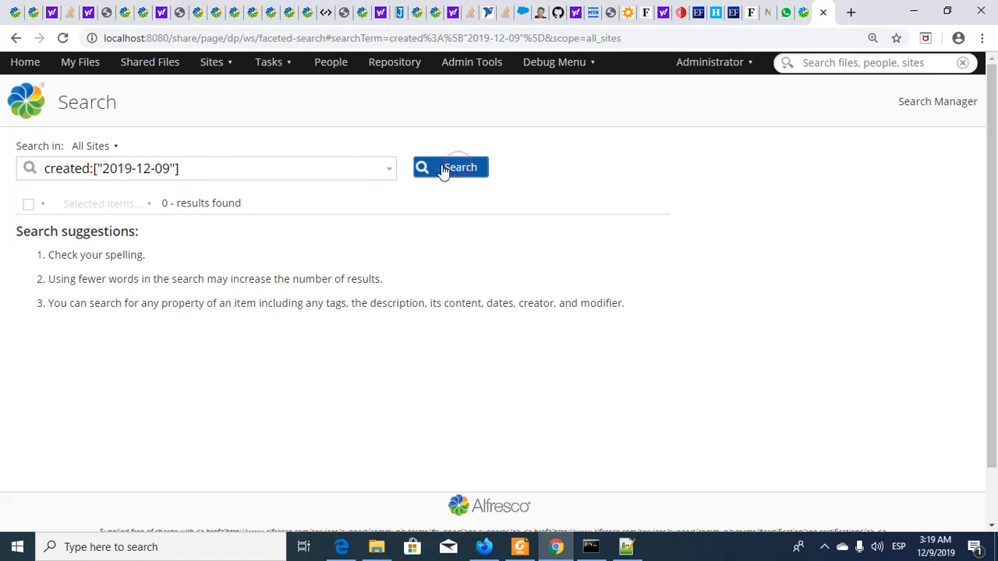
# Step: Copy created:["2019-12-01" to "2019-12-06"] from the Notepad++ notes and paste it over the Alfresco search query
pyautogui.hotkey('alt', 'Tab')
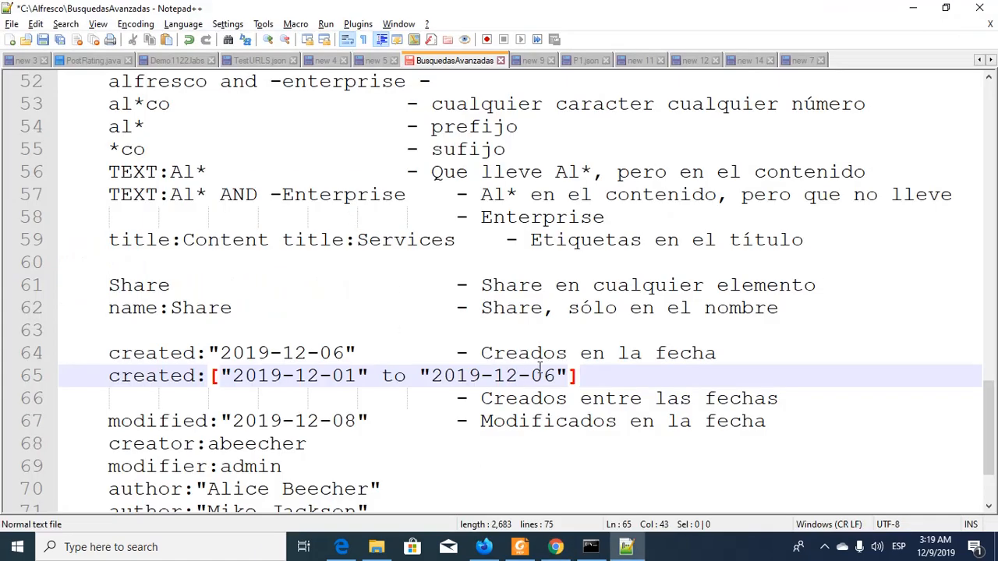
pyautogui.moveTo(581, 375); pyautogui.dragTo(110, 378)
pyautogui.hotkey('ctrl', 'c')
pyautogui.hotkey('alt', 'Tab')
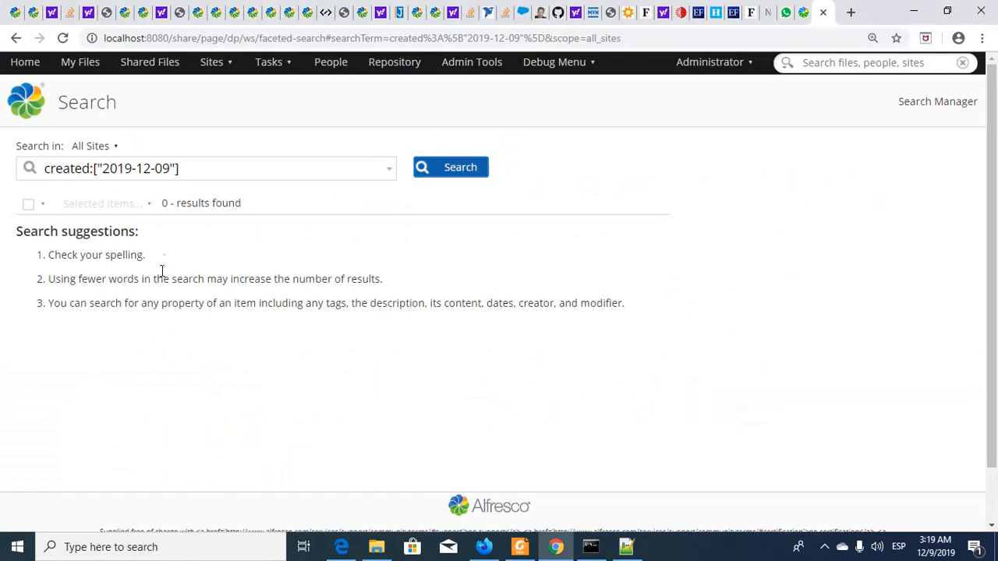
pyautogui.tripleClick(197, 170)
pyautogui.hotkey('ctrl', 'v')
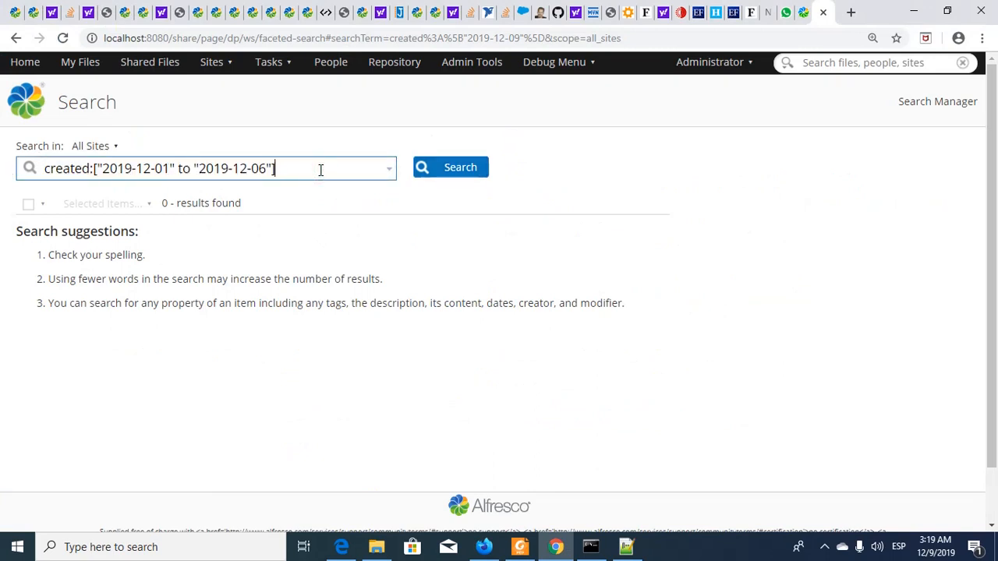
# Step: Set the created range's end date to 2019-12-09 and start date to 2019-12-07, and run the search
pyautogui.hotkey('shift', 'Right')
pyautogui.write('9')
pyautogui.press('Left')
pyautogui.press('Left')
pyautogui.press('Left')
pyautogui.press('Left')
pyautogui.press('Left')
pyautogui.press('Left')
pyautogui.press('Left')
pyautogui.press('Left')
pyautogui.press('Left')
pyautogui.press('Left')
pyautogui.press('Left')
pyautogui.press('Left')
pyautogui.press('Left')
pyautogui.hotkey('shift', 'Left')
pyautogui.hotkey('shift', 'Left')
pyautogui.write('07')
pyautogui.click(460, 179)
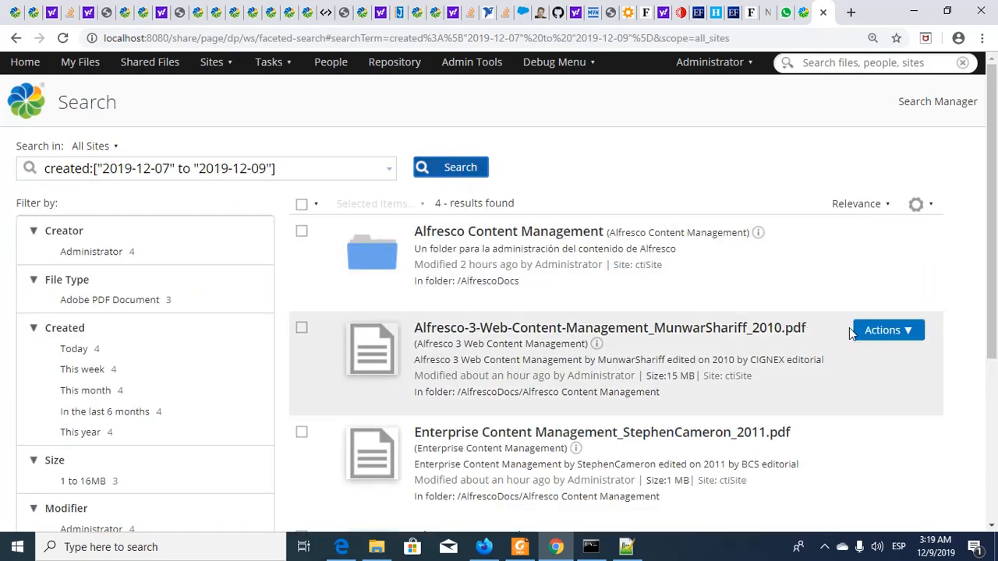
# Step: Look through the folder and documents listed for the created-date range
pyautogui.scroll(-2, 850, 331)
pyautogui.scroll(-1, 849, 327)
pyautogui.scroll(4, 849, 328)
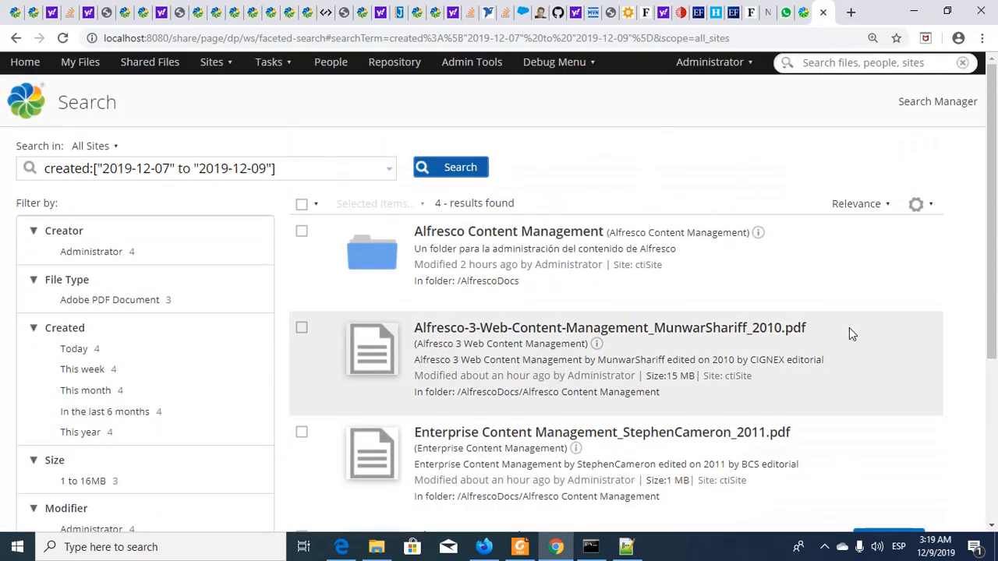
pyautogui.scroll(-3, 732, 345)
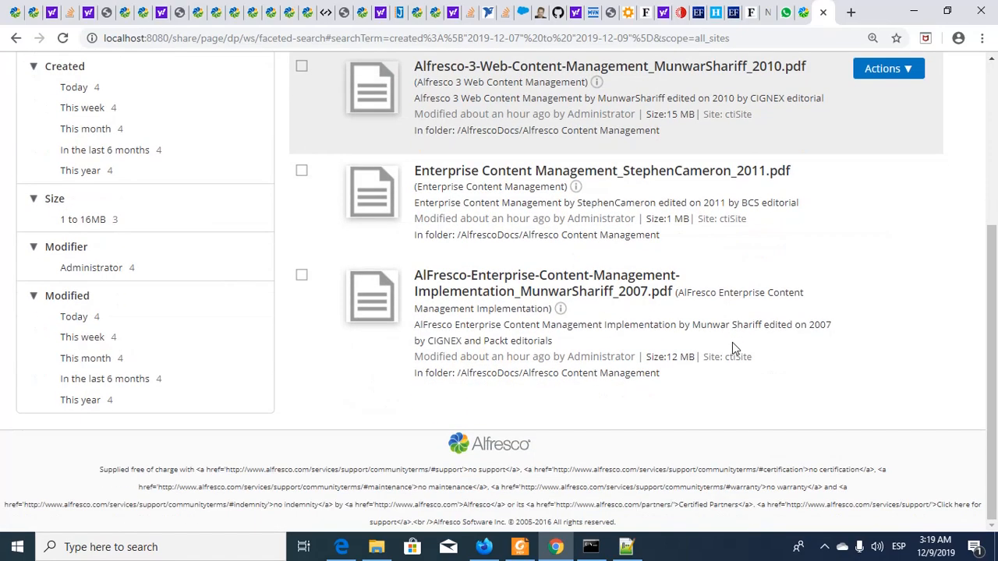
pyautogui.scroll(1, 732, 346)
pyautogui.scroll(1, 732, 342)
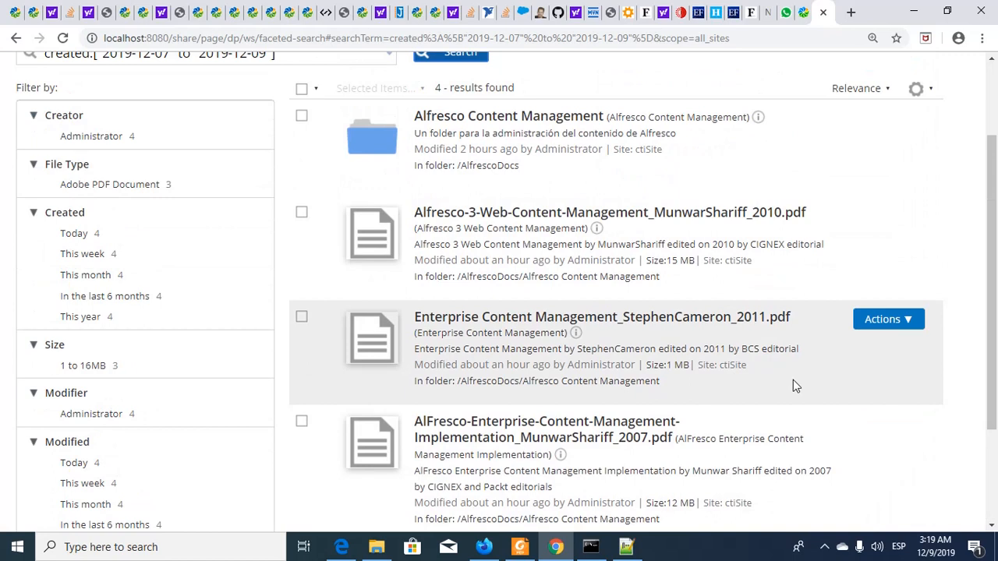
pyautogui.scroll(2, 735, 378)
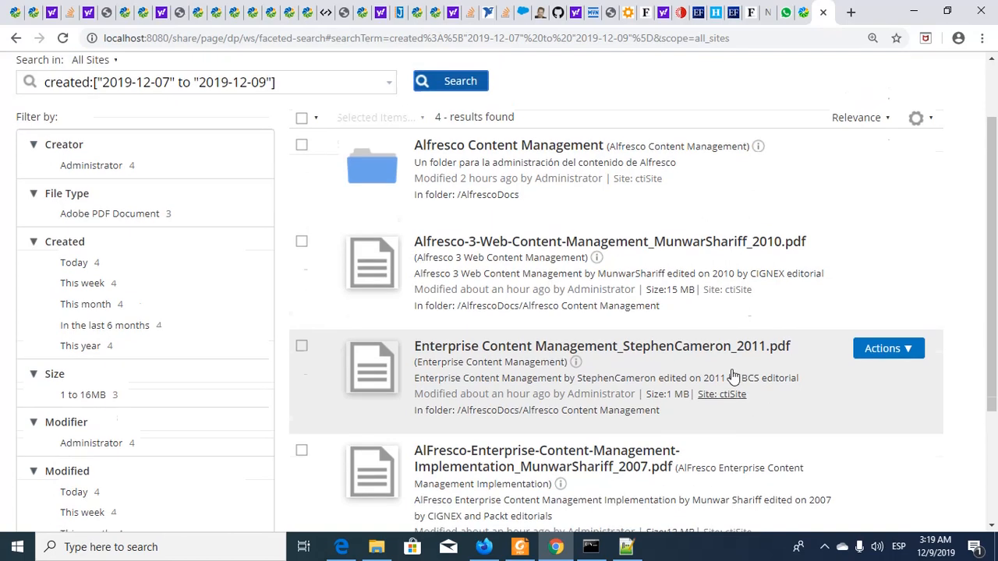
# Step: Remove the start date from the range so the query reads created:["2019-12-09"], and run the search
pyautogui.click(293, 167)
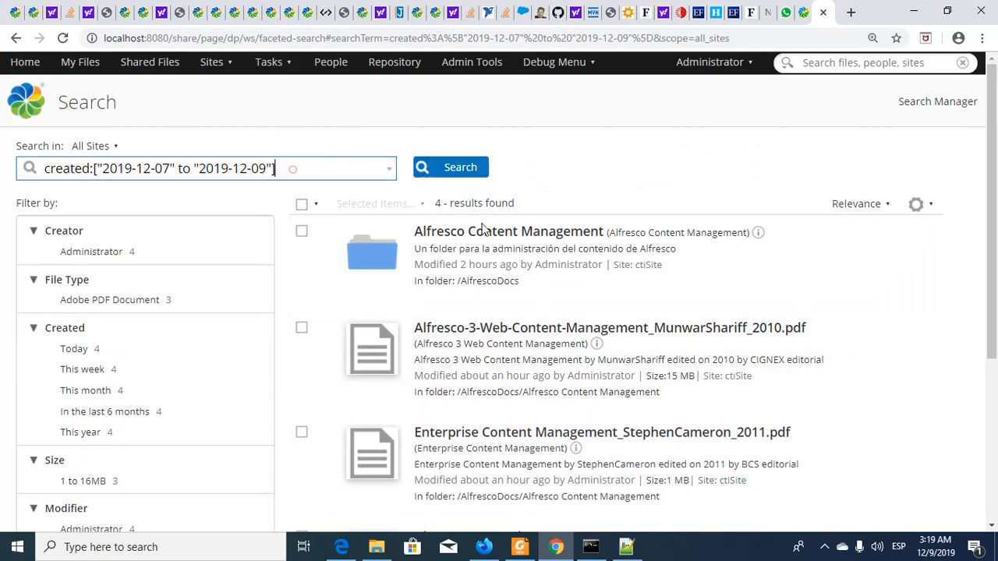
pyautogui.press('Left')
pyautogui.press('Left')
pyautogui.press('Left')
pyautogui.press('Left')
pyautogui.press('Left')
pyautogui.press('Left')
pyautogui.press('Left')
pyautogui.press('Left')
pyautogui.press('Left')
pyautogui.press('Left')
pyautogui.press('Left')
pyautogui.press('Left')
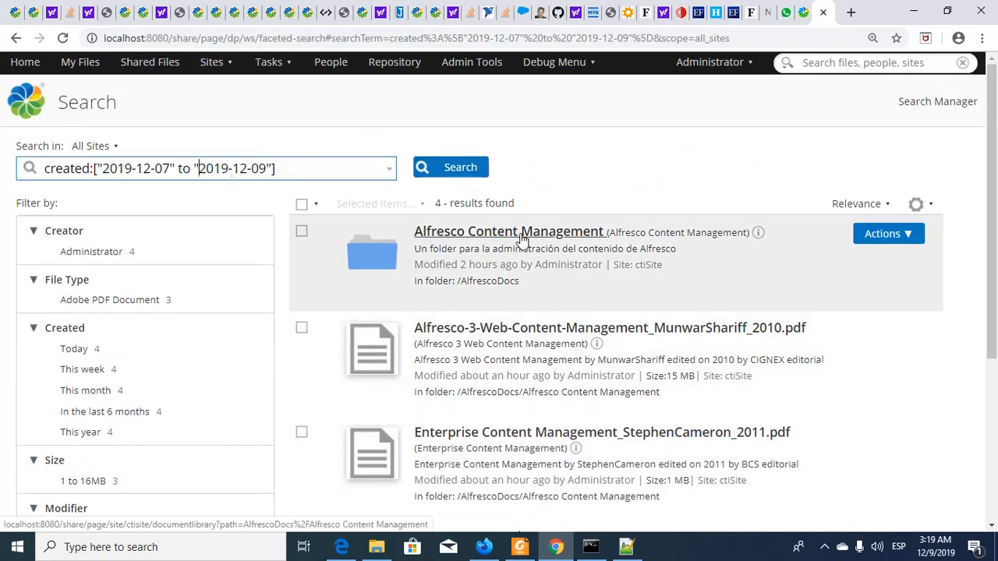
pyautogui.hotkey('ctrl', 'shift', 'Left')
pyautogui.hotkey('ctrl', 'shift', 'Left')
pyautogui.hotkey('ctrl', 'shift', 'Left')
pyautogui.hotkey('shift', 'Left')
pyautogui.hotkey('shift', 'Left')
pyautogui.hotkey('shift', 'Left')
pyautogui.hotkey('shift', 'Left')
pyautogui.hotkey('shift', 'Left')
pyautogui.hotkey('shift', 'Left')
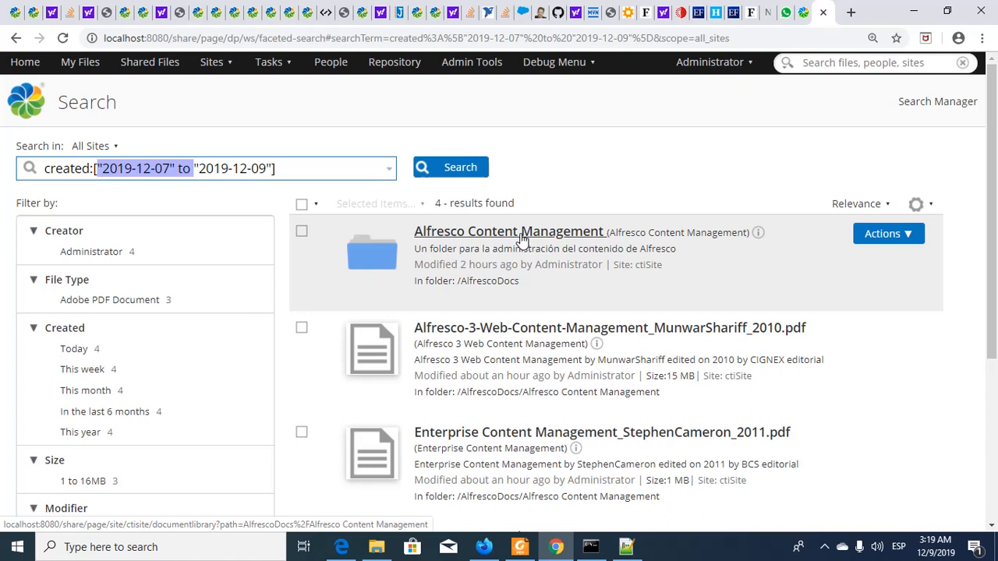
pyautogui.press('BackSpace')
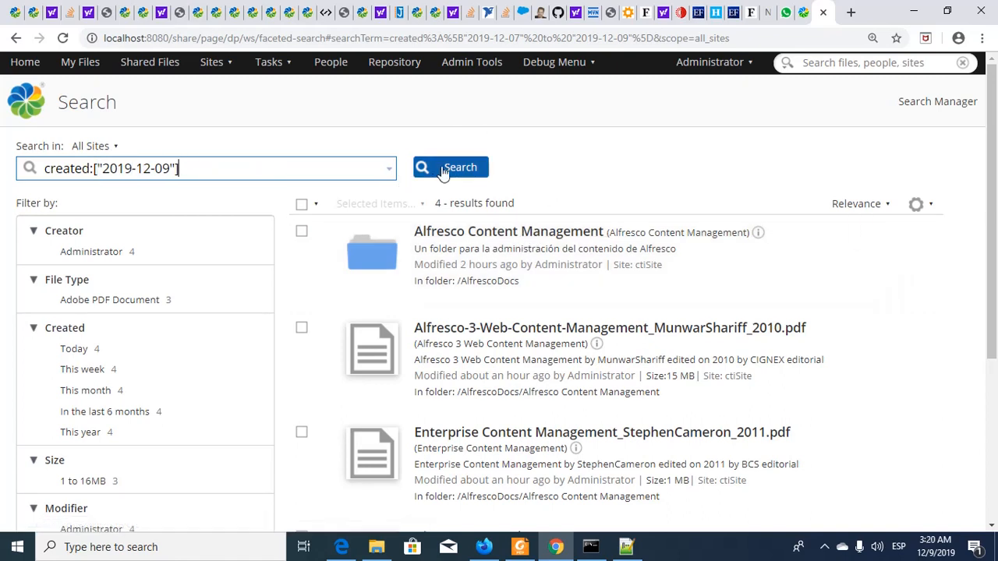
pyautogui.click(442, 168)
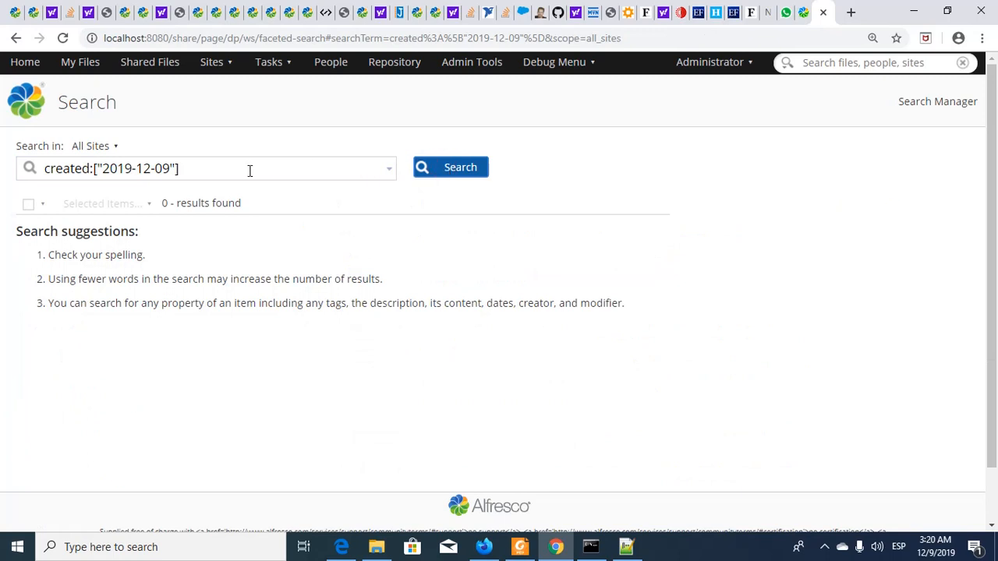
# Step: Paste the copied date range over the query, change it to created:["2019-12-07" to "2019-12-09"] and run the search
pyautogui.click(250, 170)
pyautogui.hotkey('ctrl', 'a')
pyautogui.hotkey('ctrl', 'v')
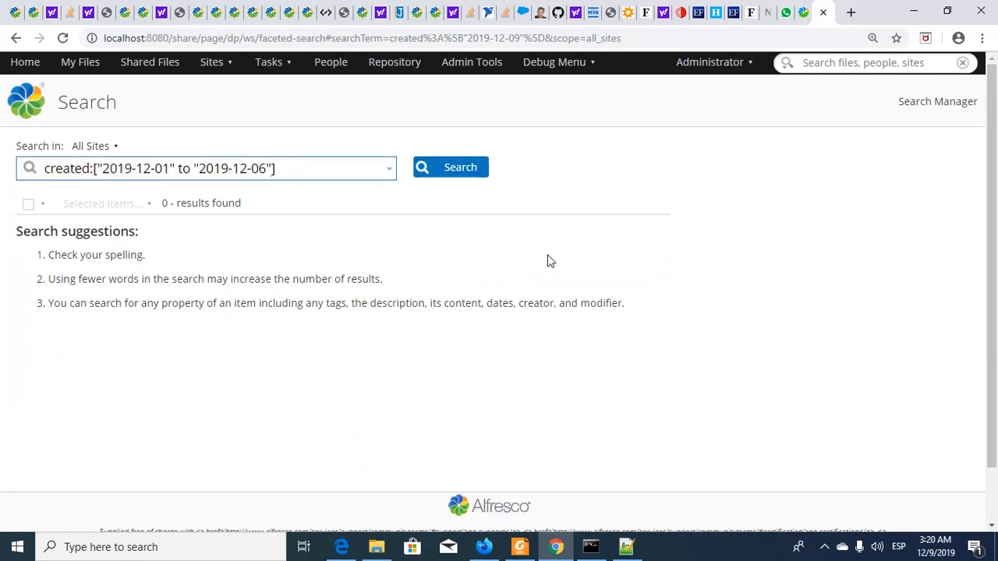
pyautogui.hotkey('shift', 'Right')
pyautogui.write('9')
pyautogui.press('Left')
pyautogui.press('Left')
pyautogui.press('Left')
pyautogui.press('Left')
pyautogui.press('Left')
pyautogui.press('Left')
pyautogui.press('Left')
pyautogui.press('Left')
pyautogui.press('Left')
pyautogui.press('Left')
pyautogui.press('Left')
pyautogui.hotkey('shift', 'Right')
pyautogui.write('7')
pyautogui.click(465, 174)
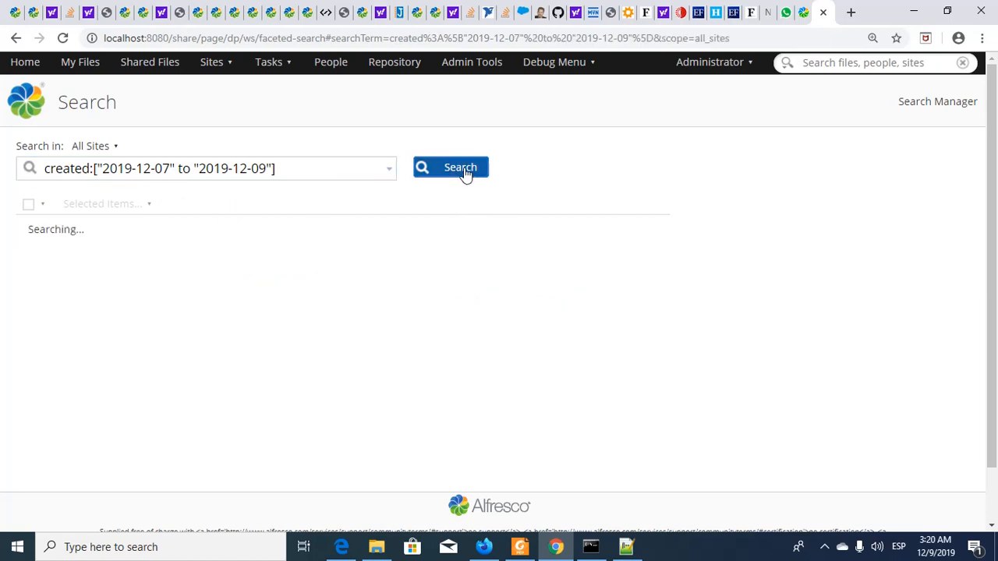
# Step: Open the 2010 Alfresco 3 Web Content Management PDF from the results and check its created date in the properties
pyautogui.scroll(-3, 590, 232)
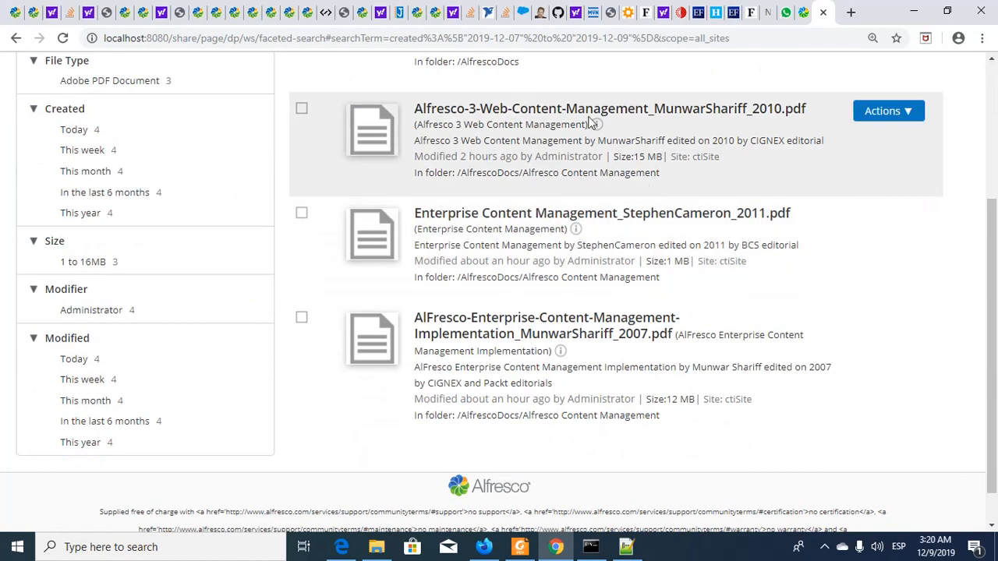
pyautogui.click(578, 111)
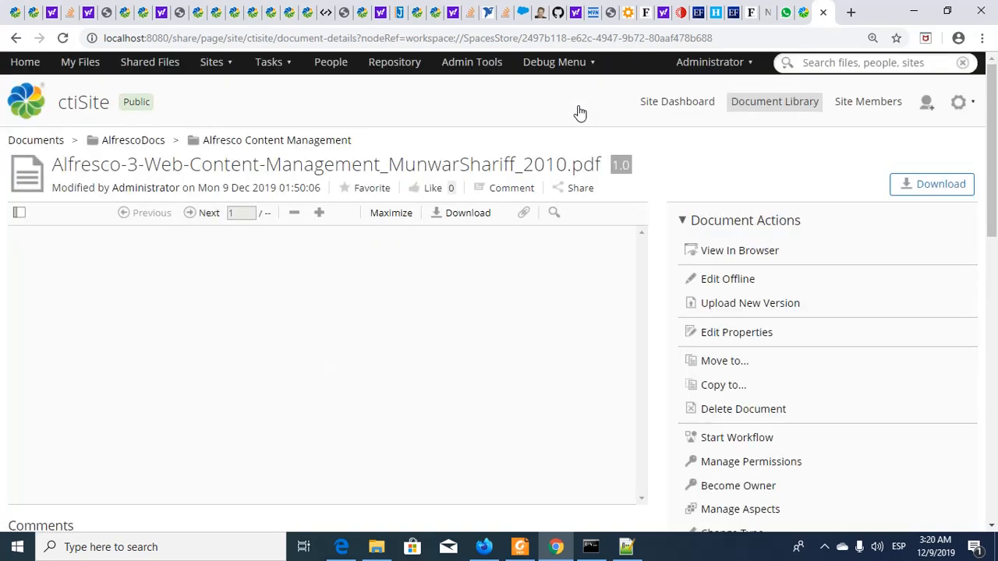
pyautogui.scroll(-4, 911, 339)
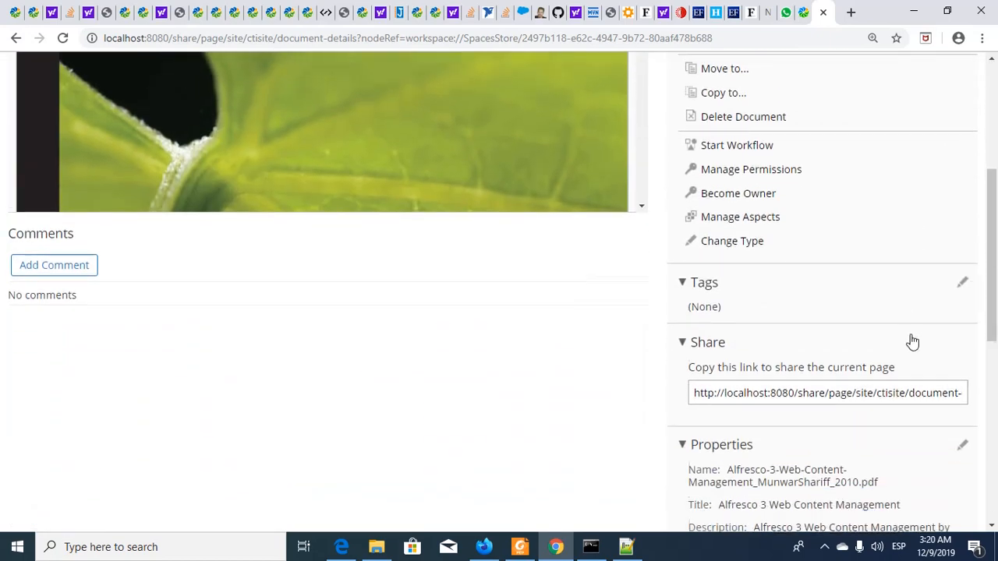
pyautogui.scroll(-4, 912, 343)
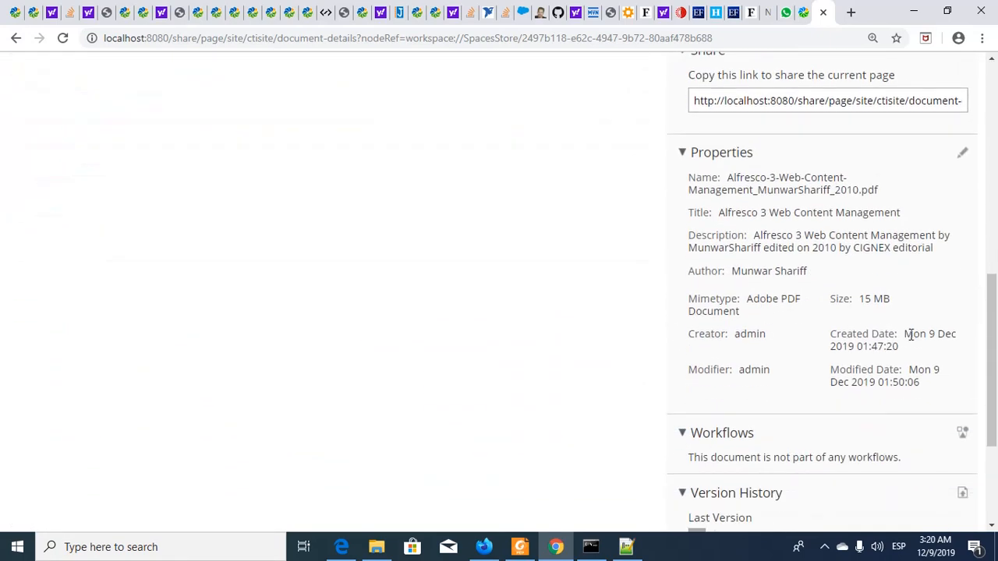
pyautogui.scroll(-1, 927, 335)
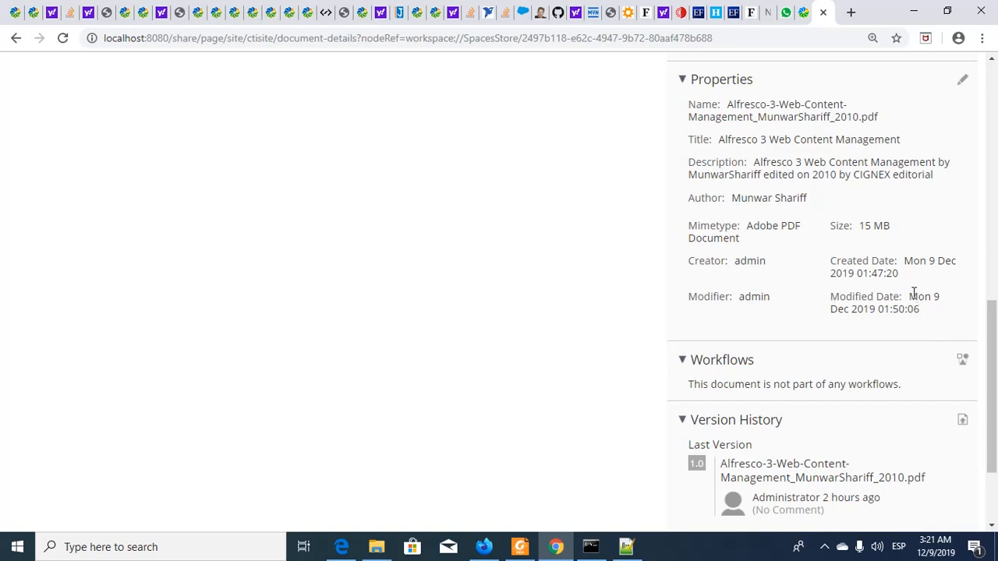
pyautogui.moveTo(903, 261); pyautogui.dragTo(859, 274)
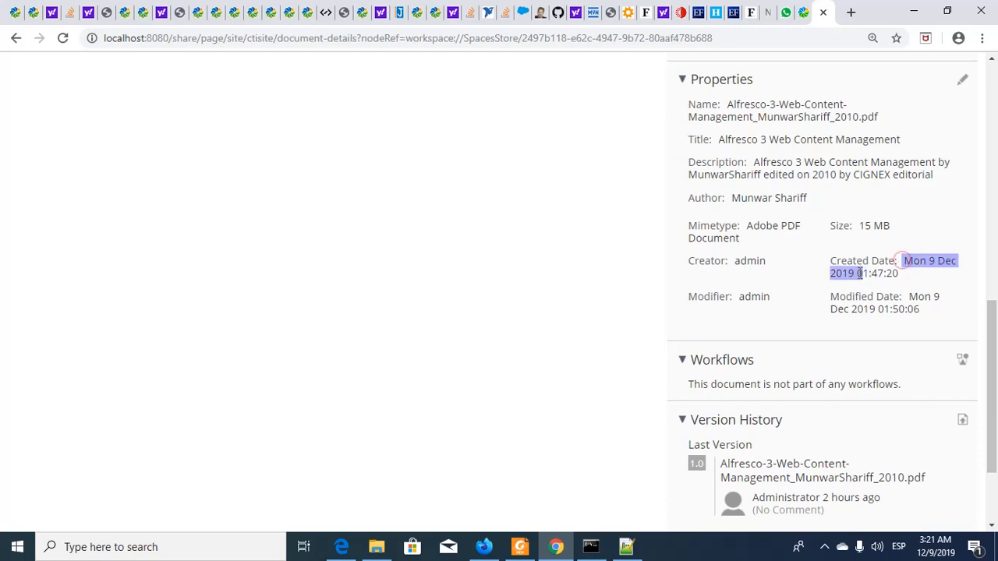
pyautogui.scroll(5, 891, 316)
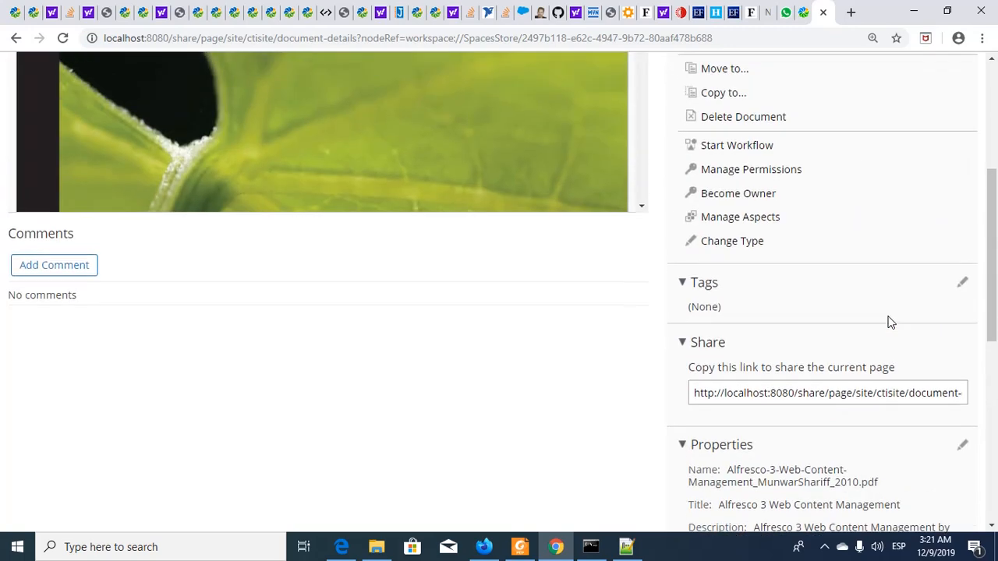
pyautogui.scroll(4, 891, 322)
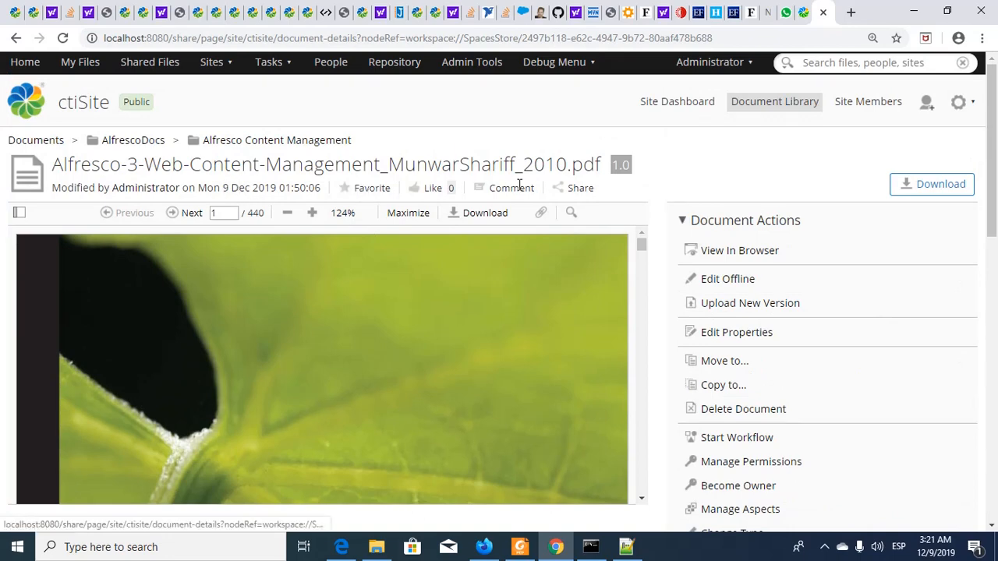
# Step: Return to the search results, cut the range down to created:["2019-12-09"] and run the search
pyautogui.click(16, 39)
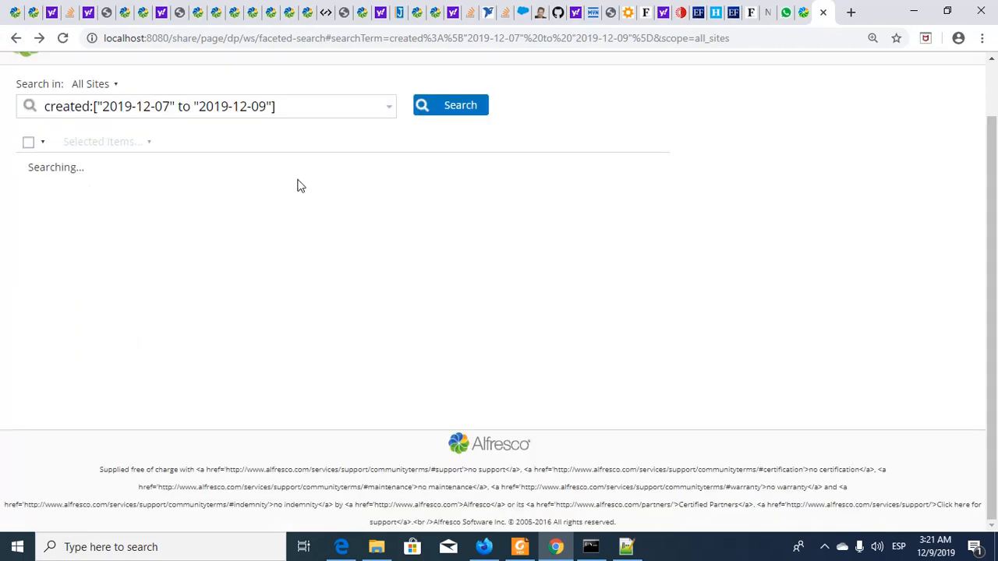
pyautogui.click(302, 107)
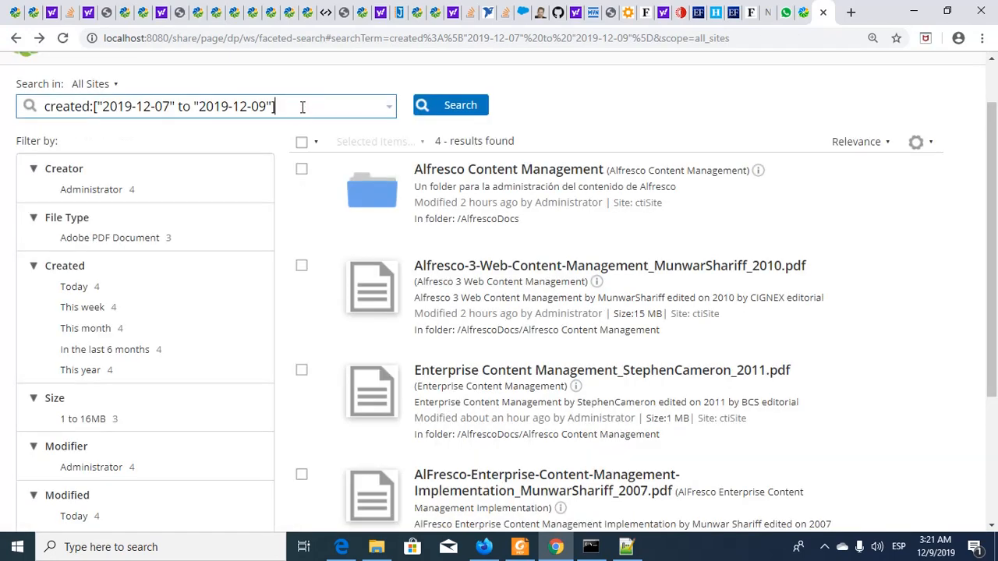
pyautogui.press('Left')
pyautogui.press('Left')
pyautogui.press('Left')
pyautogui.press('Left')
pyautogui.press('Left')
pyautogui.press('Left')
pyautogui.press('Left')
pyautogui.hotkey('ctrl', 'shift', 'Left')
pyautogui.hotkey('ctrl', 'shift', 'Left')
pyautogui.hotkey('ctrl', 'shift', 'Left')
pyautogui.hotkey('ctrl', 'shift', 'Left')
pyautogui.hotkey('ctrl', 'shift', 'Left')
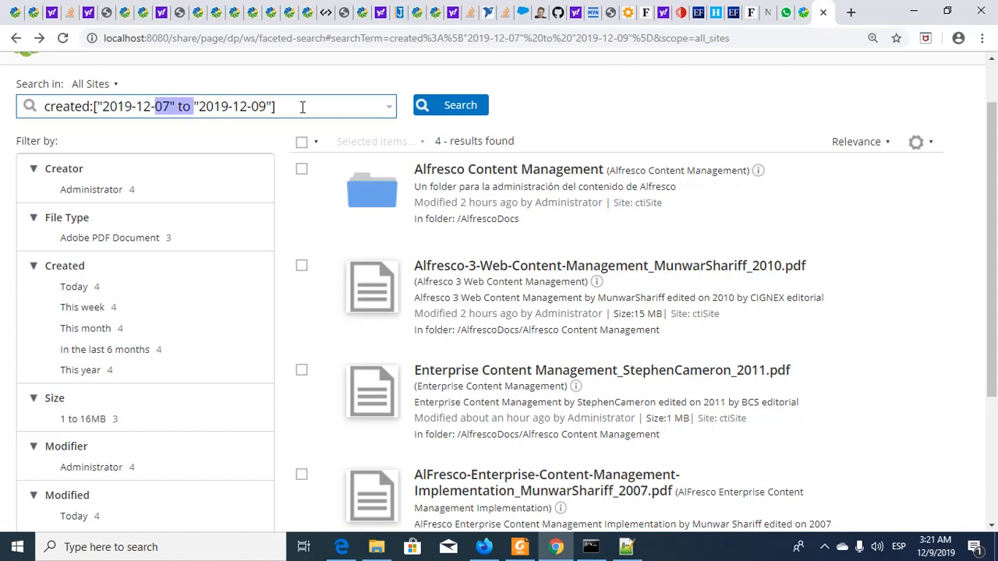
pyautogui.hotkey('shift', 'Right')
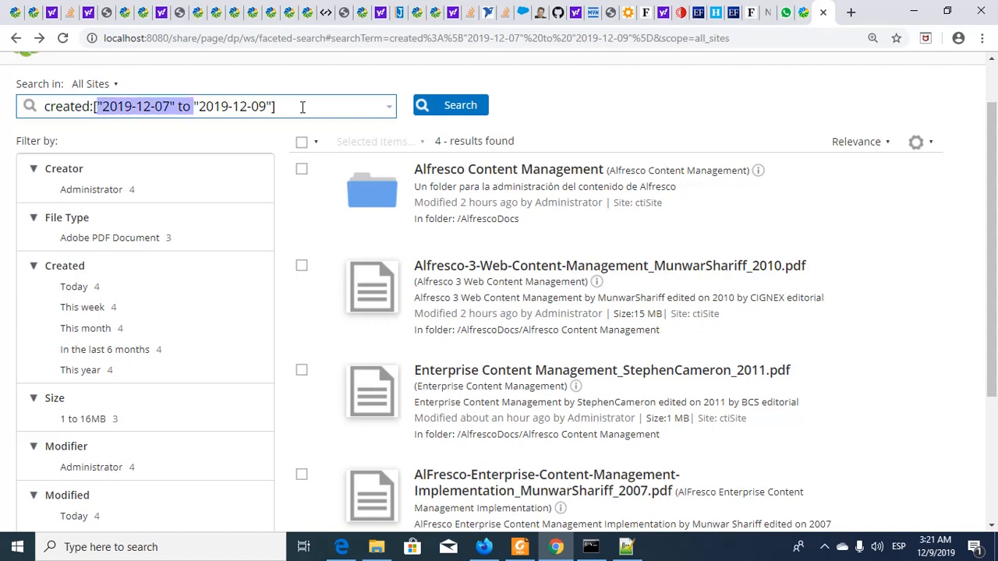
pyautogui.press('Delete')
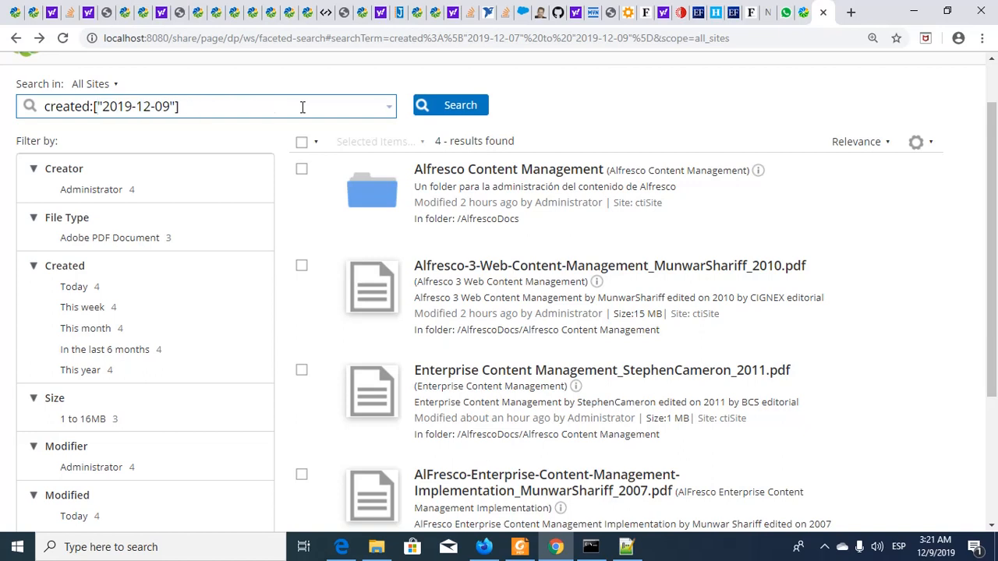
pyautogui.click(457, 106)
pyautogui.click(265, 112)
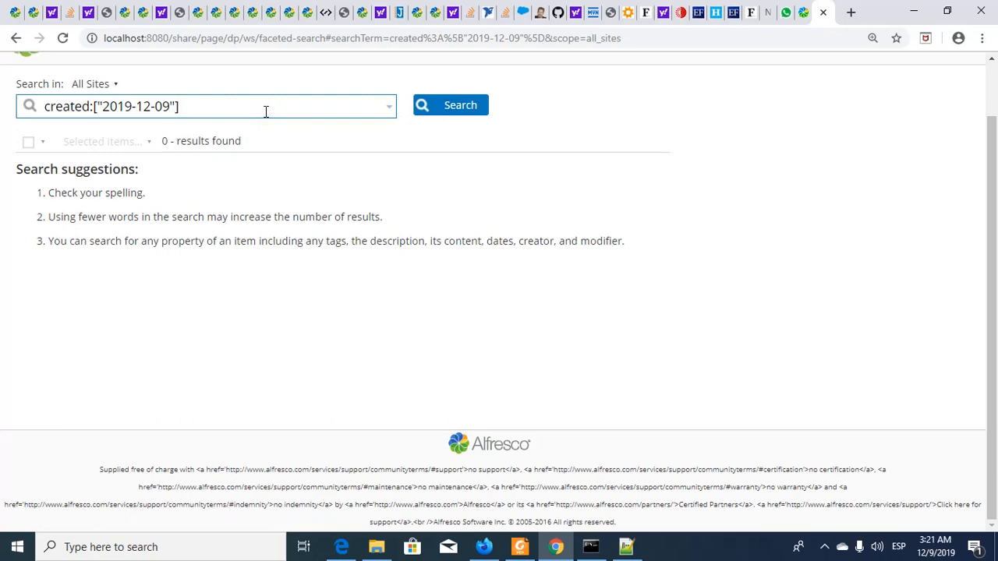
# Step: Copy modified:"2019-12-08" from the Notepad++ notes, replace the Alfresco search query with it and run the search
pyautogui.hotkey('alt', 'Tab')
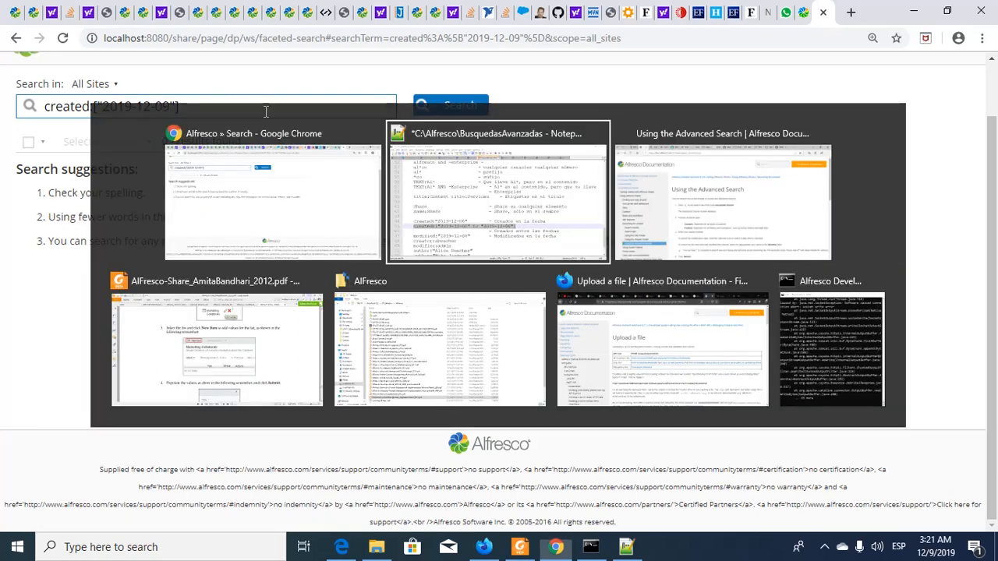
pyautogui.scroll(-1, 305, 382)
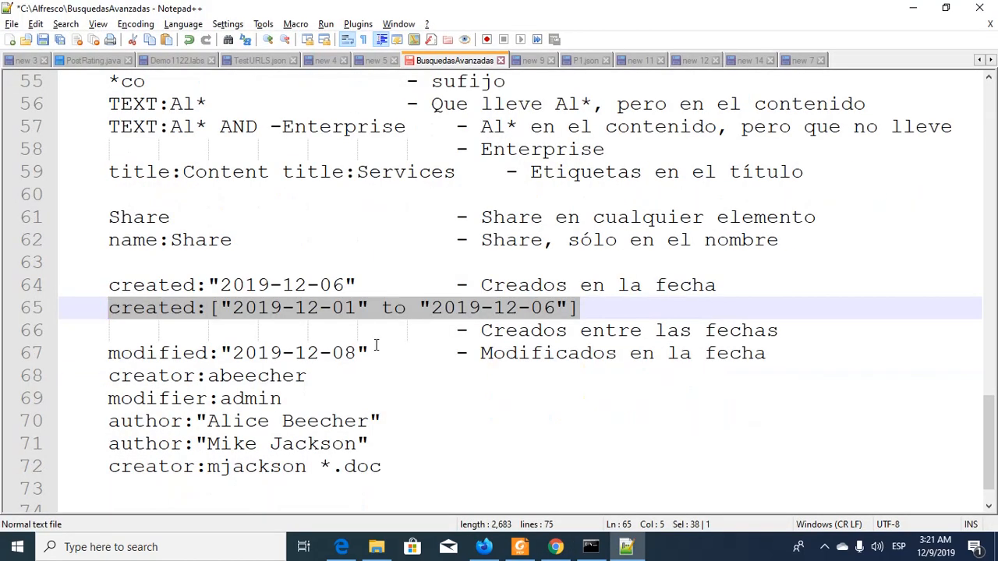
pyautogui.moveTo(369, 353); pyautogui.dragTo(108, 355)
pyautogui.hotkey('ctrl', 'c')
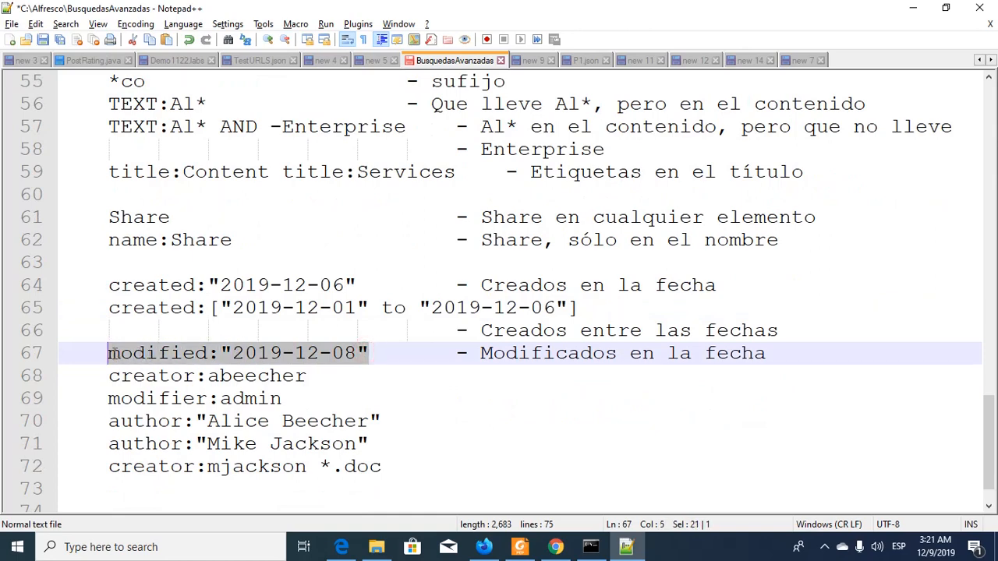
pyautogui.hotkey('alt', 'Tab')
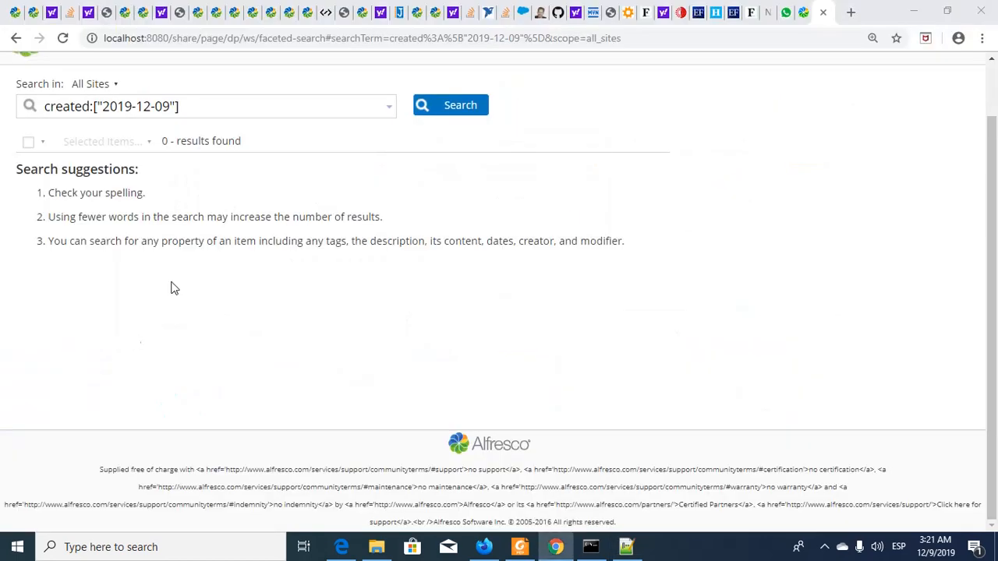
pyautogui.click(206, 110)
pyautogui.moveTo(204, 109); pyautogui.dragTo(2, 111)
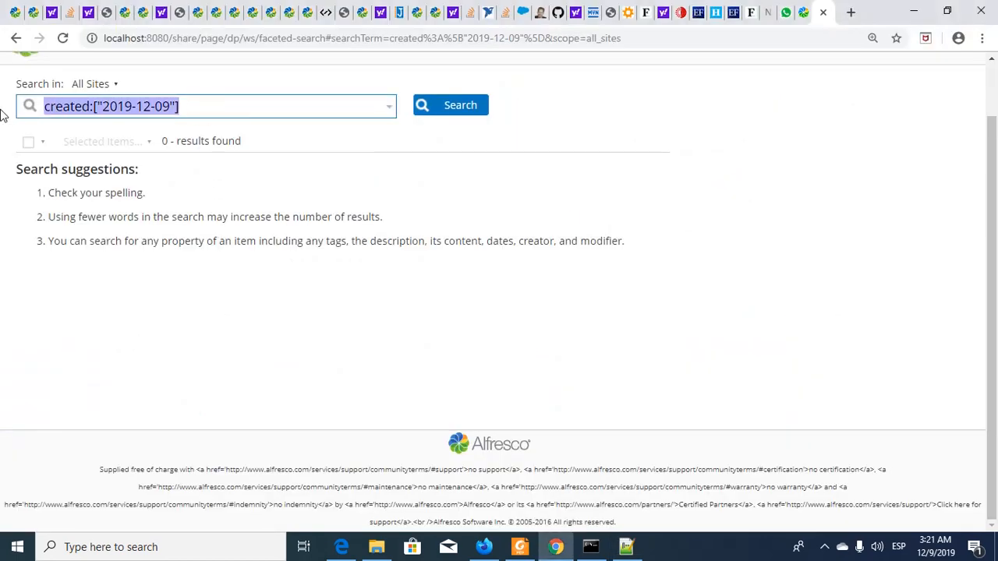
pyautogui.hotkey('ctrl', 'v')
pyautogui.click(448, 110)
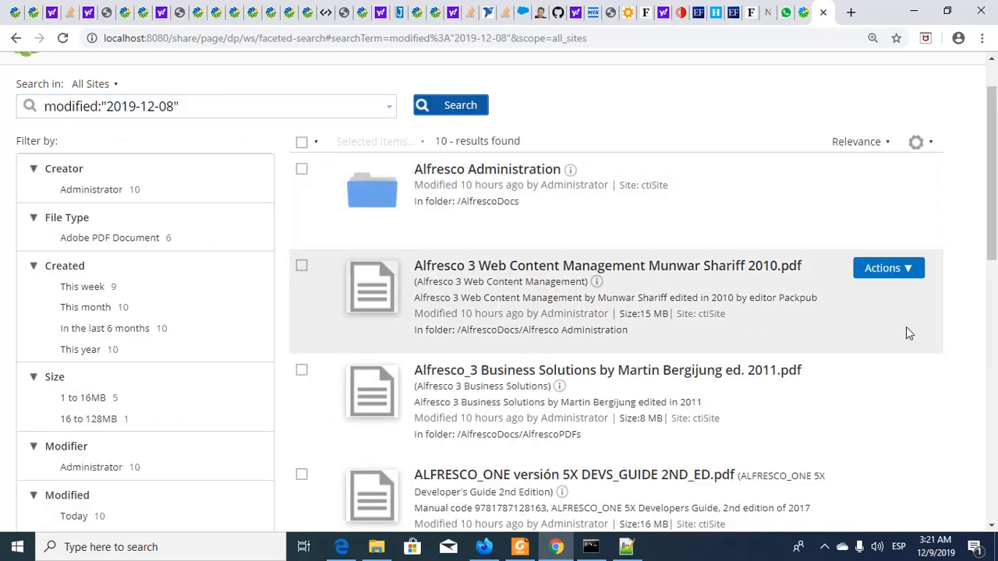
# Step: Review the files and folders returned for the modification date and the filters available for them
pyautogui.scroll(-4, 904, 335)
pyautogui.scroll(-5, 903, 335)
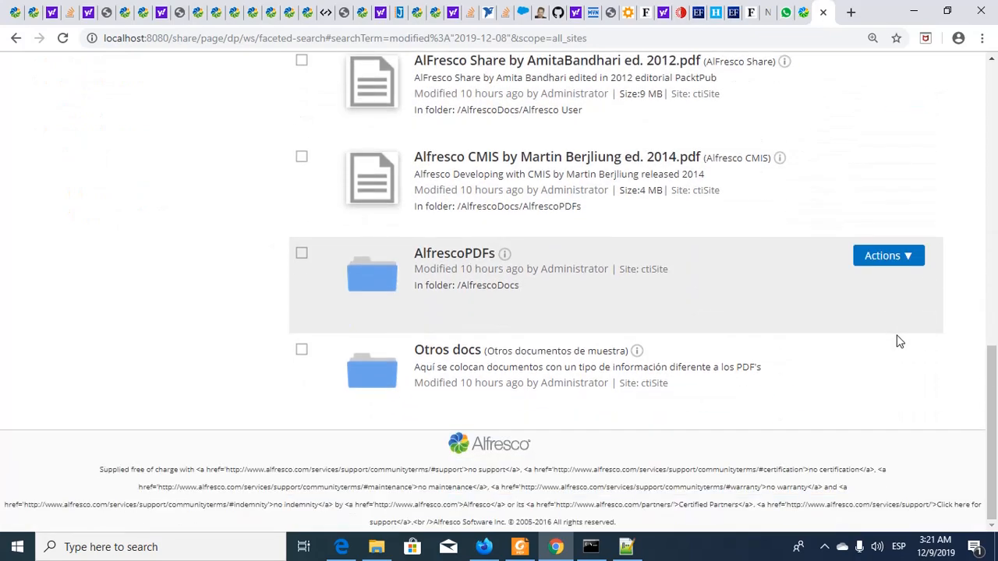
pyautogui.scroll(1, 898, 342)
pyautogui.scroll(8, 898, 341)
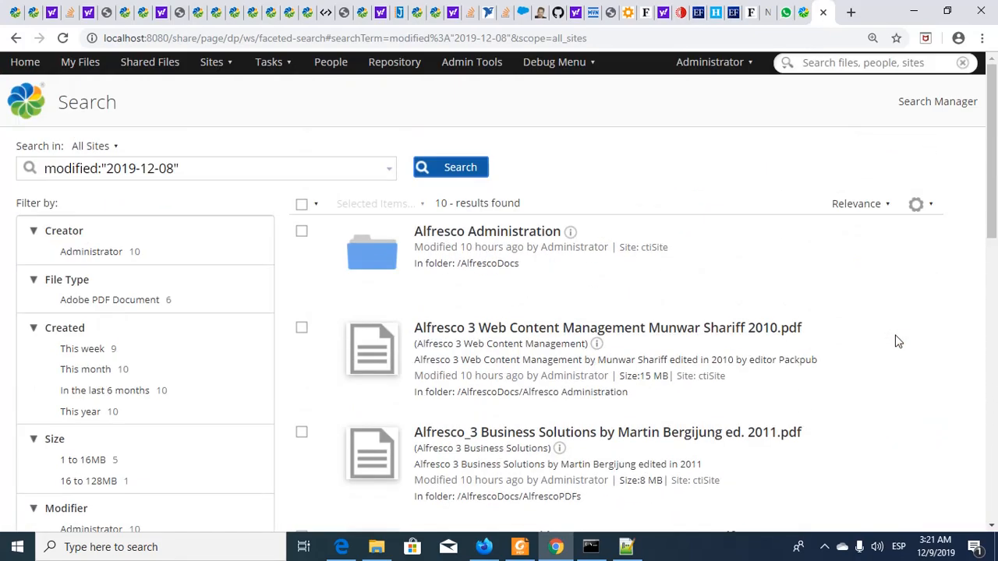
pyautogui.scroll(-3, 898, 342)
pyautogui.scroll(1, 898, 341)
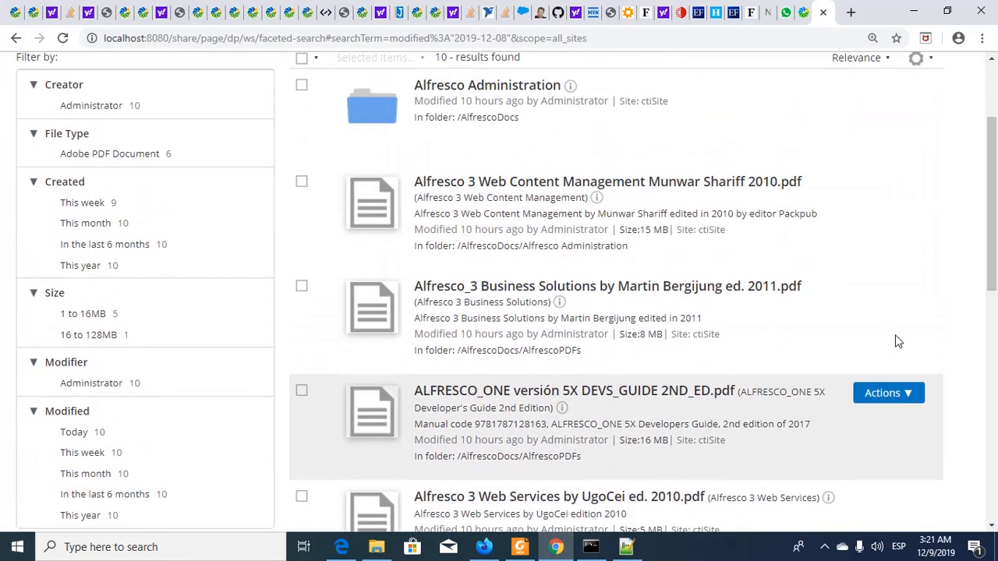
pyautogui.scroll(-1, 896, 341)
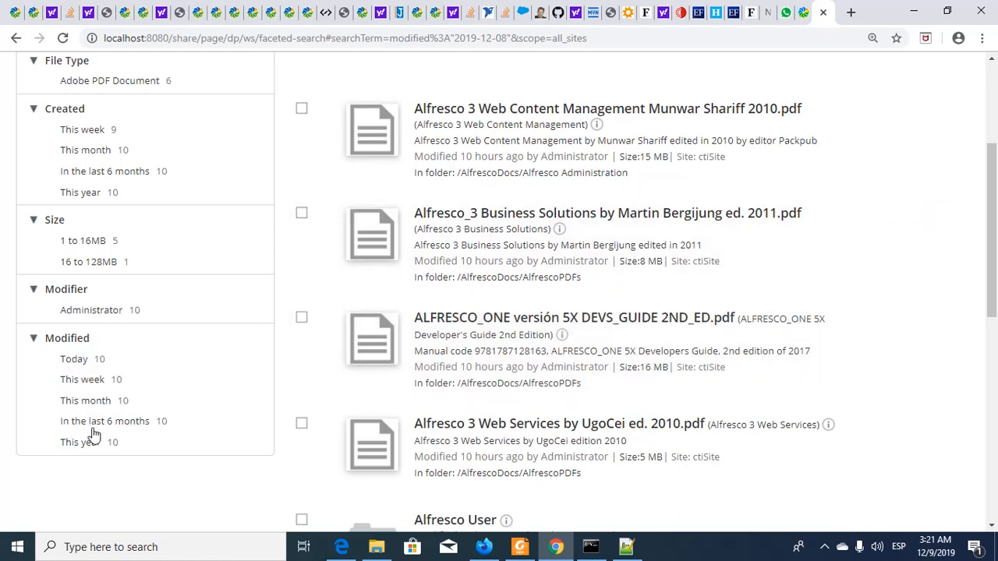
# Step: Filter the results by Modified Today, clear that filter and look over the full result list again
pyautogui.click(75, 366)
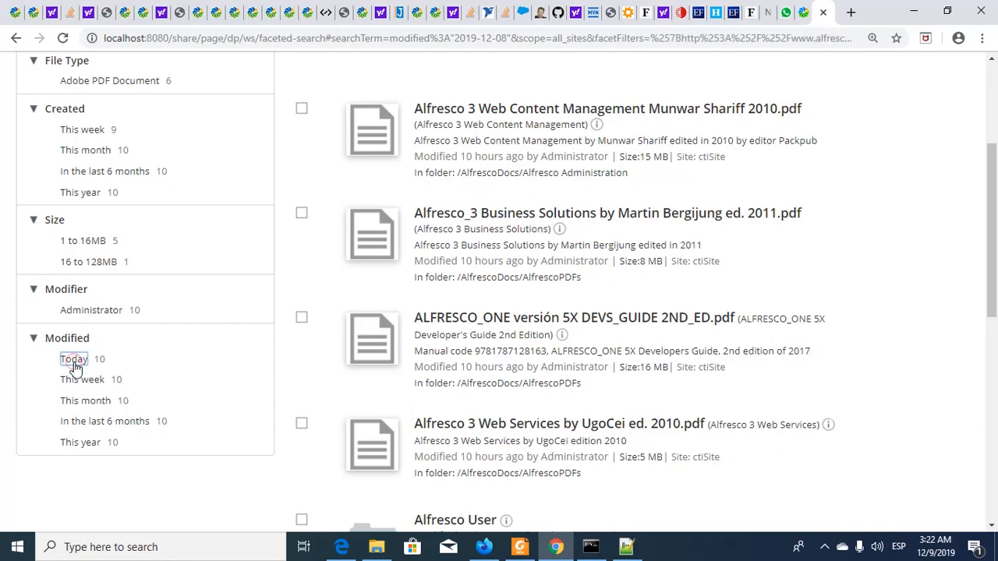
pyautogui.scroll(3, 782, 347)
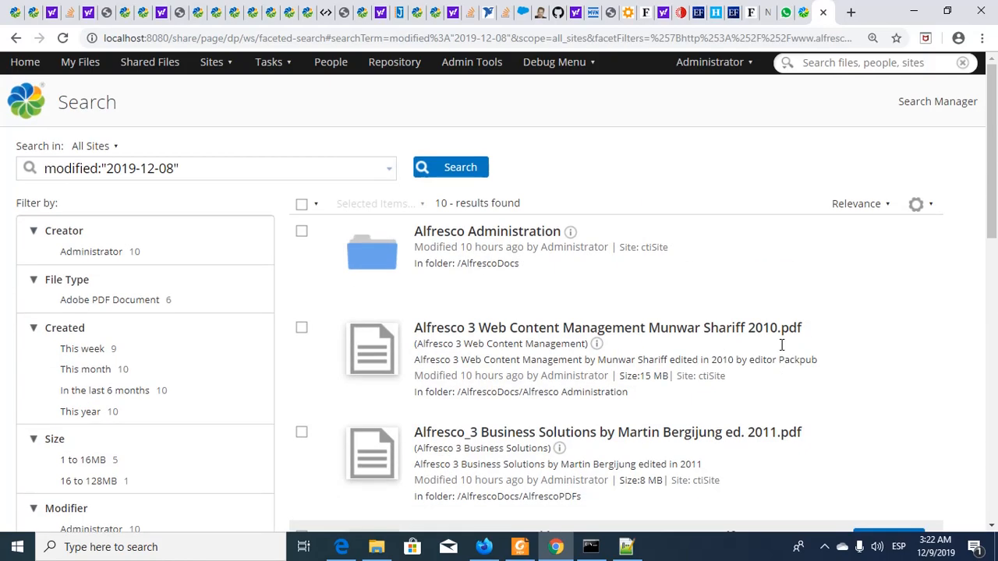
pyautogui.scroll(-4, 782, 348)
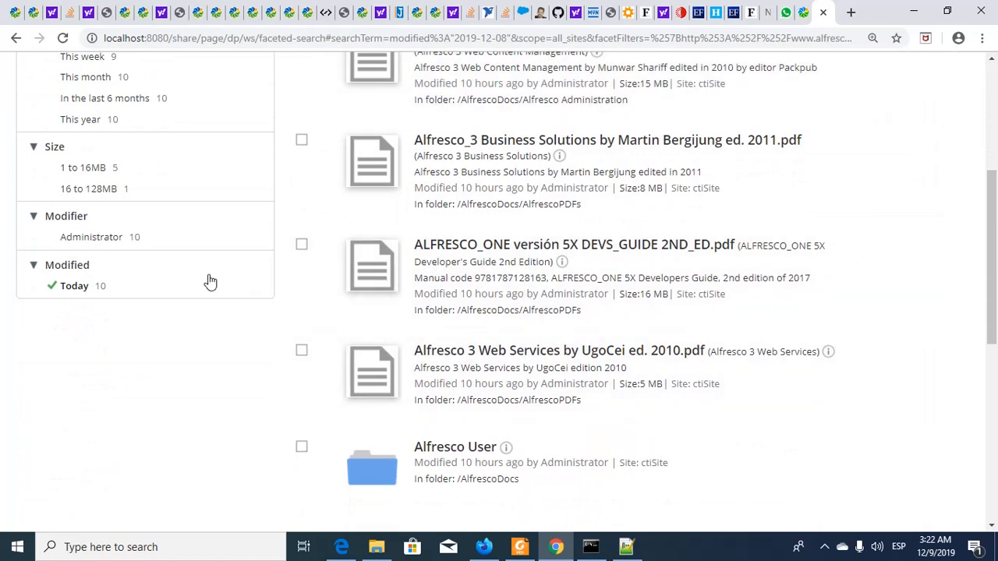
pyautogui.click(53, 287)
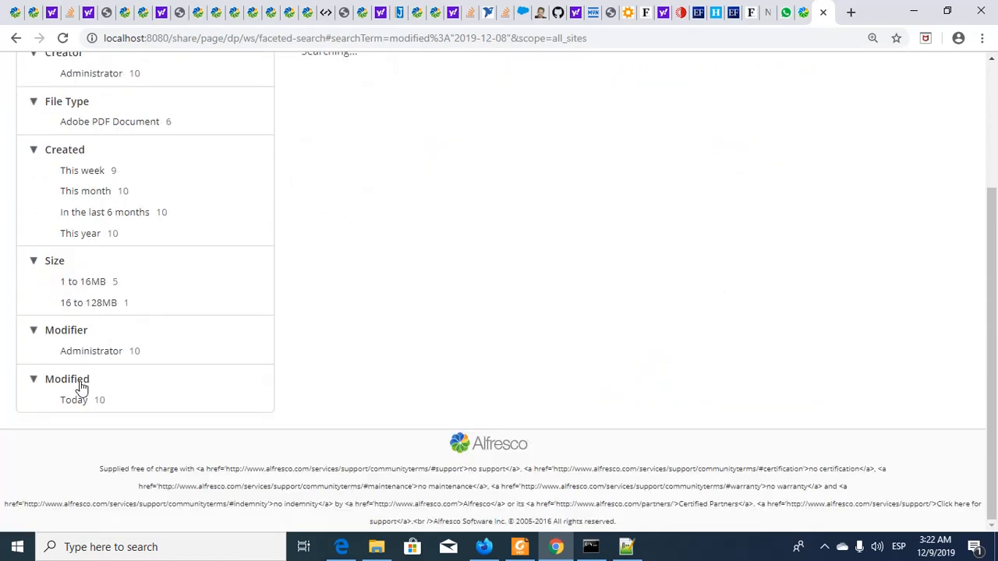
pyautogui.scroll(3, 373, 250)
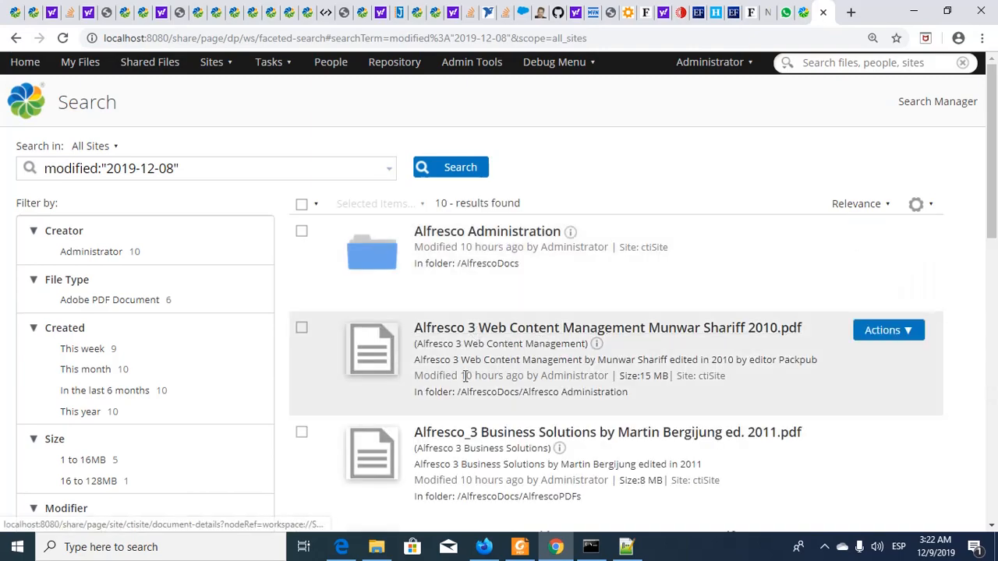
pyautogui.scroll(-7, 181, 367)
pyautogui.scroll(3, 178, 367)
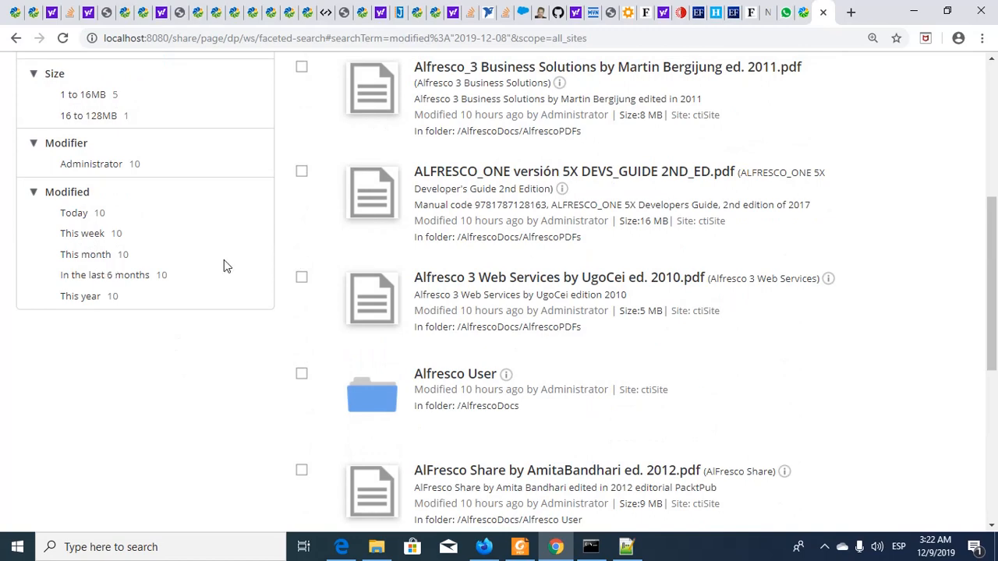
# Step: Copy the creator query on line 68 of the Notepad++ notes, replace the Alfresco search query with it and run the search
pyautogui.hotkey('alt', 'Tab')
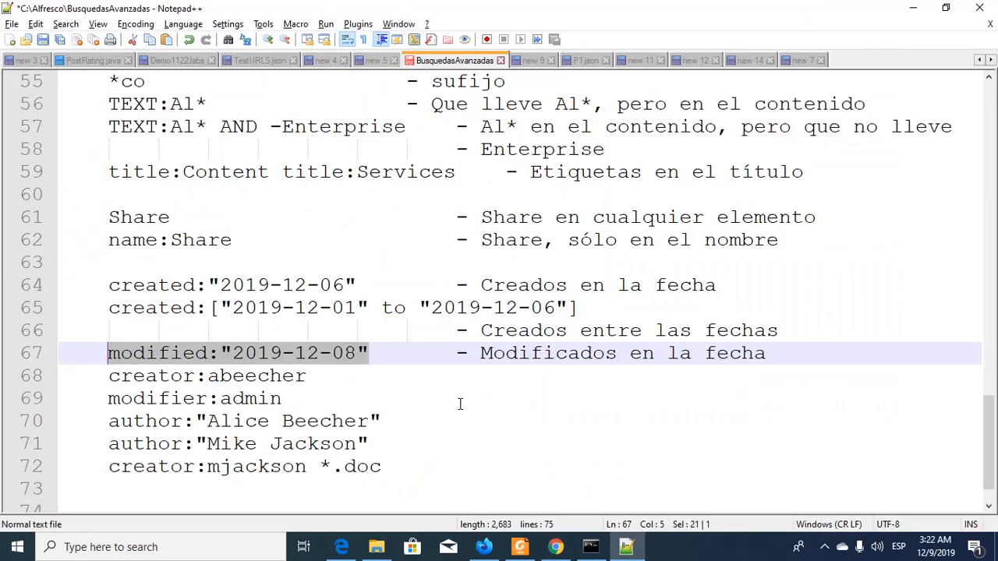
pyautogui.moveTo(313, 377); pyautogui.dragTo(109, 376)
pyautogui.hotkey('ctrl', 'c')
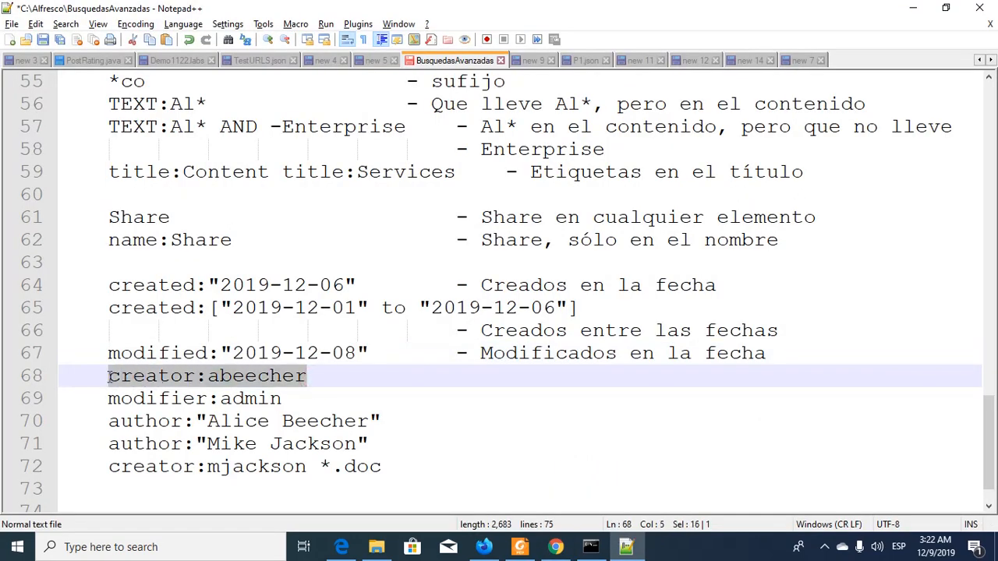
pyautogui.hotkey('alt', 'Tab')
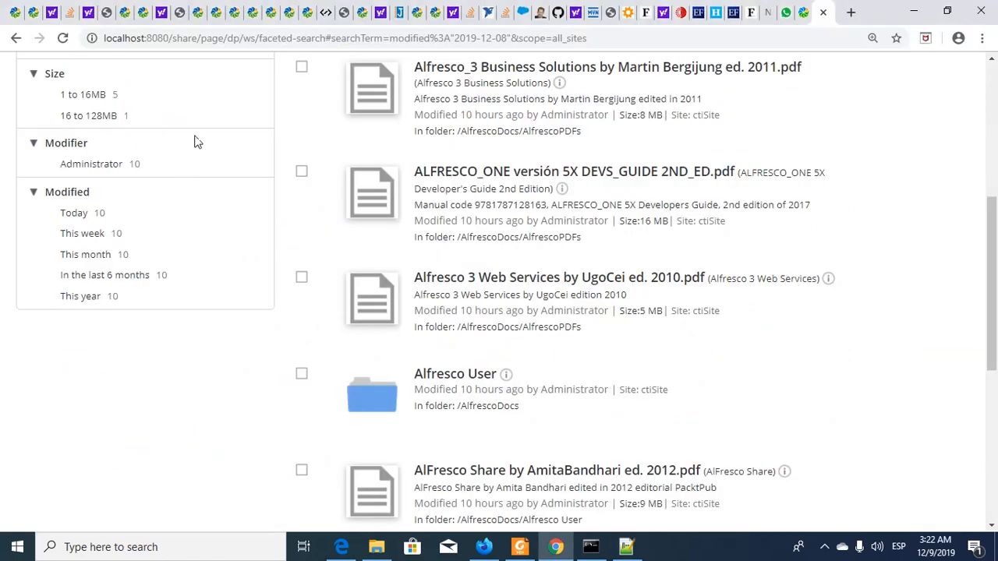
pyautogui.scroll(5, 316, 222)
pyautogui.tripleClick(221, 172)
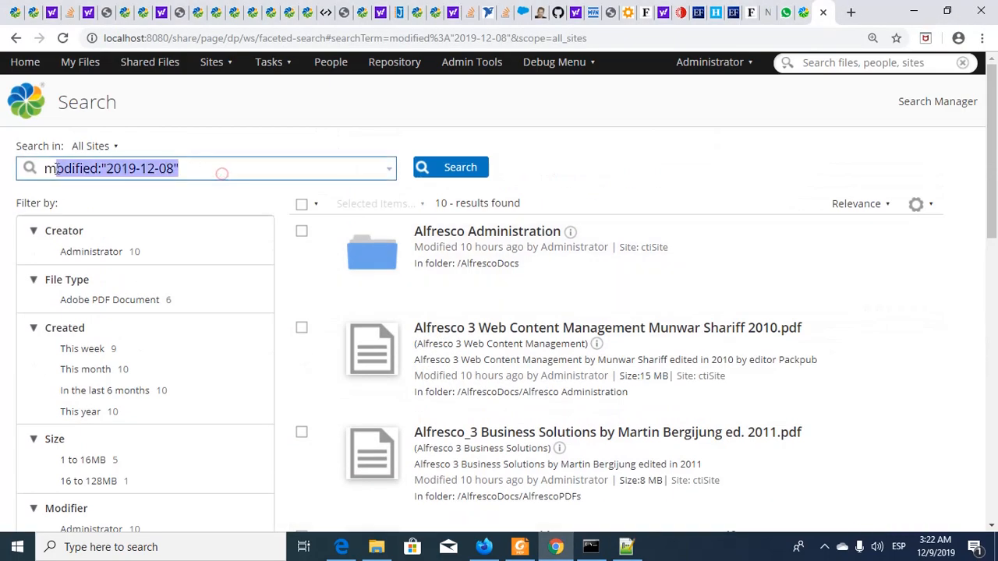
pyautogui.hotkey('ctrl', 'v')
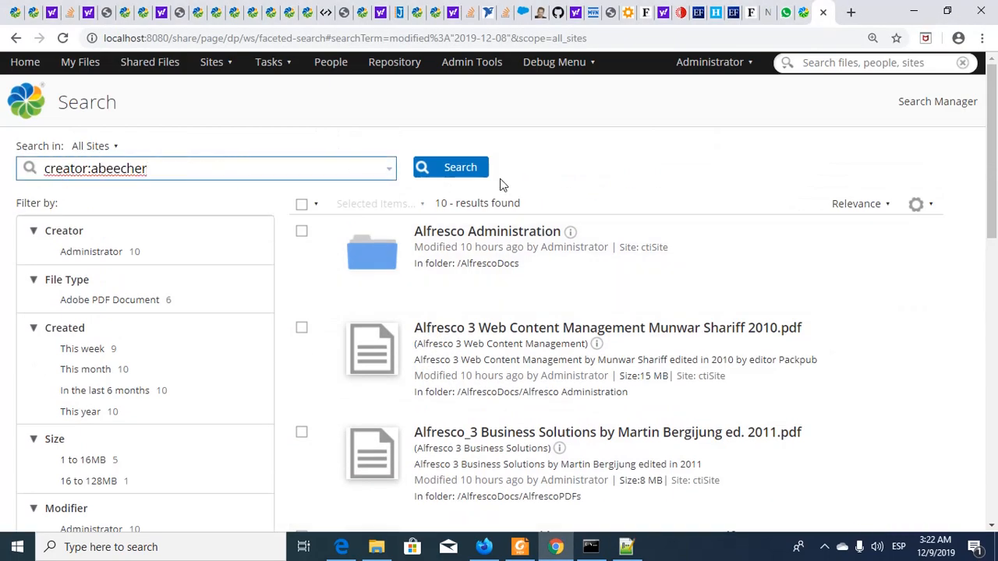
pyautogui.click(459, 173)
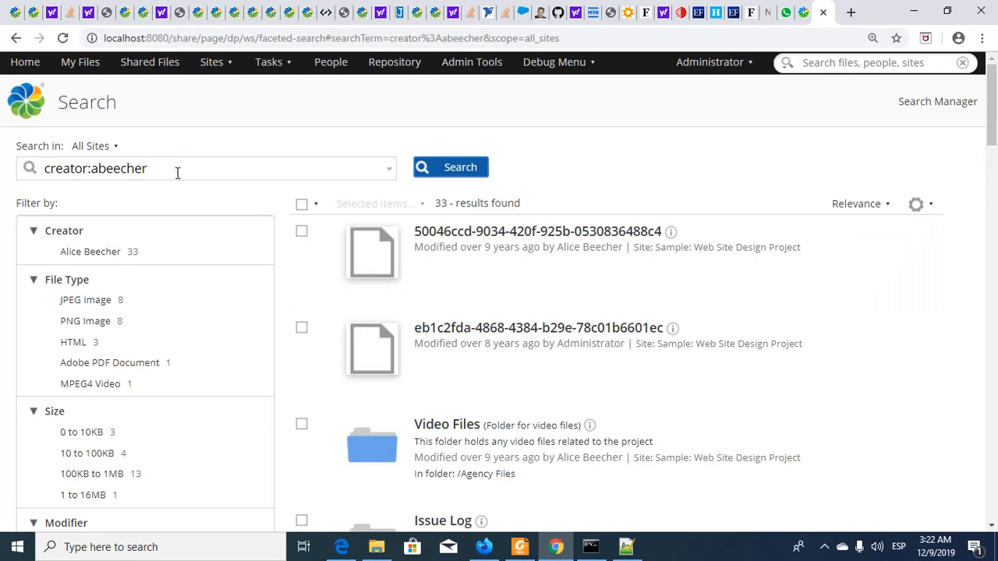
# Step: Browse the creator search results, check the first result's properties and version history, and return to the results
pyautogui.scroll(-10, 600, 350)
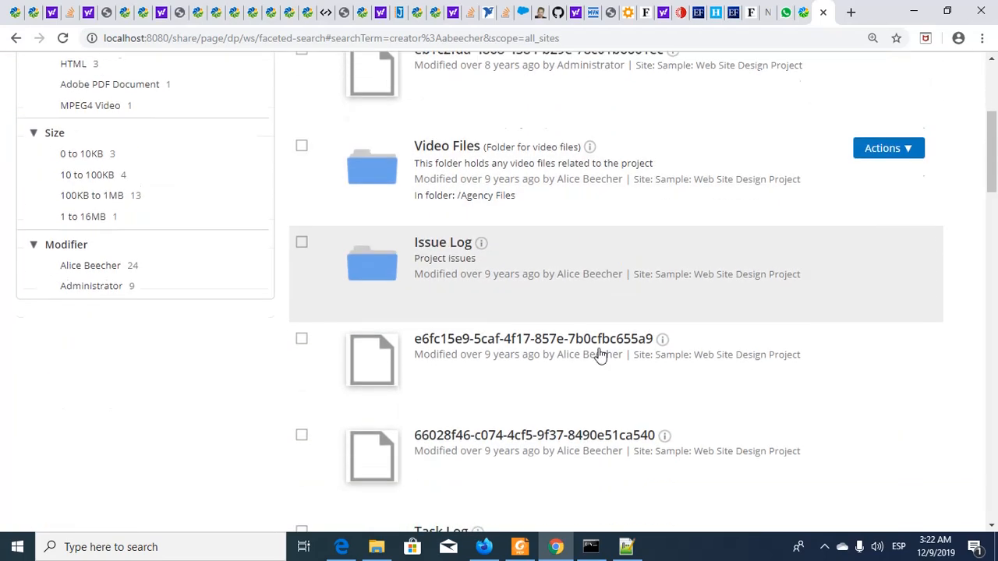
pyautogui.scroll(-15, 600, 377)
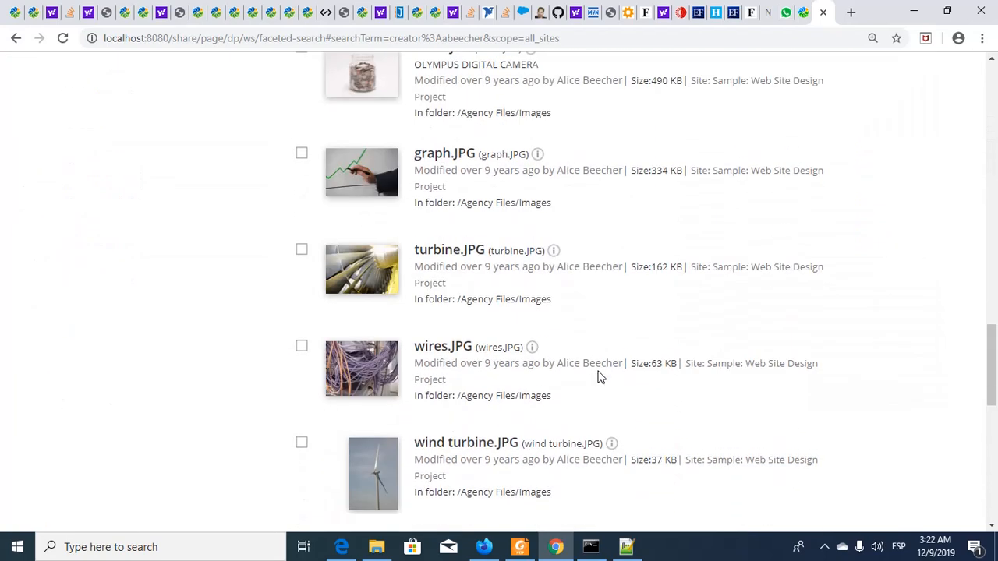
pyautogui.scroll(15, 600, 376)
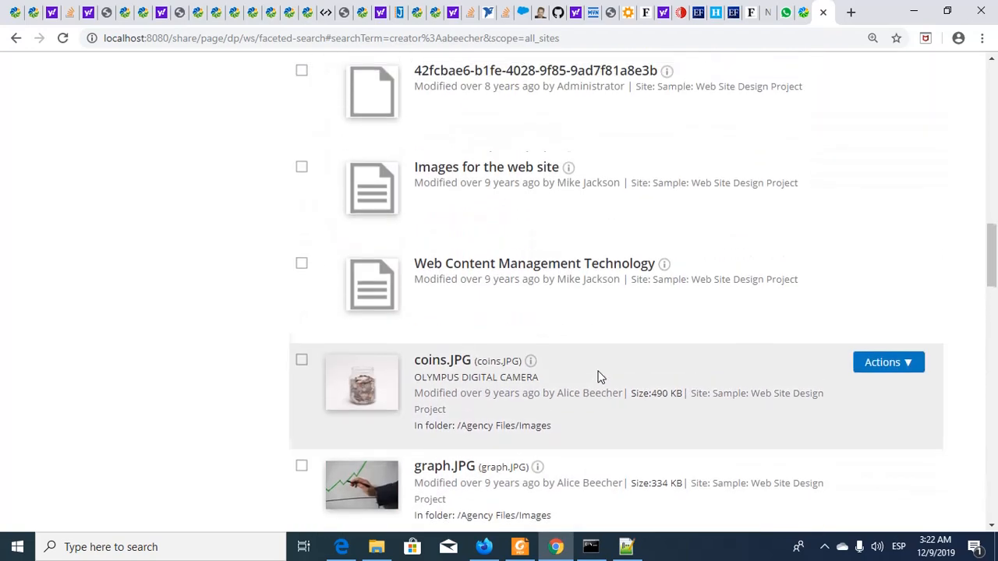
pyautogui.scroll(2, 600, 377)
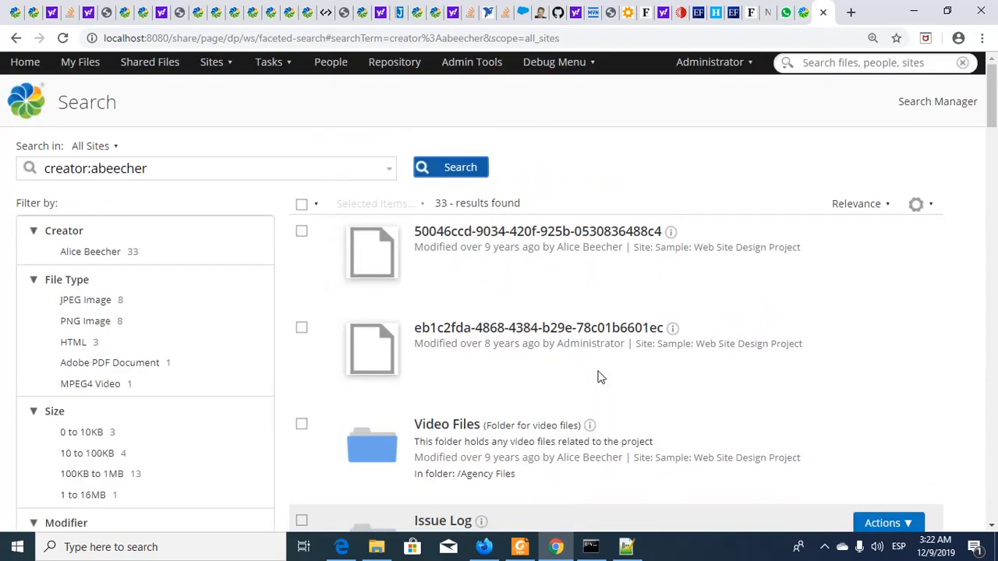
pyautogui.click(535, 232)
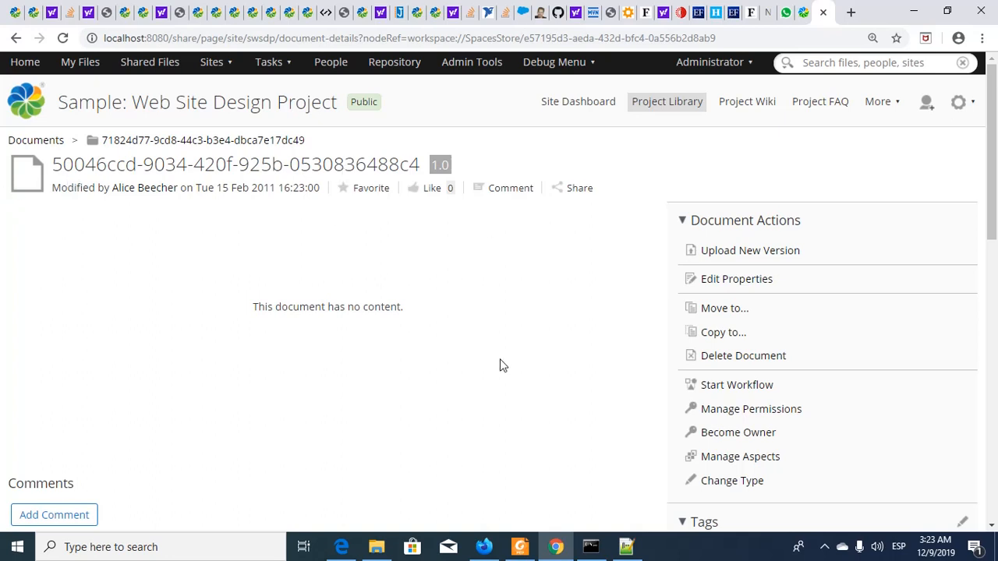
pyautogui.scroll(-3, 511, 366)
pyautogui.scroll(-4, 514, 366)
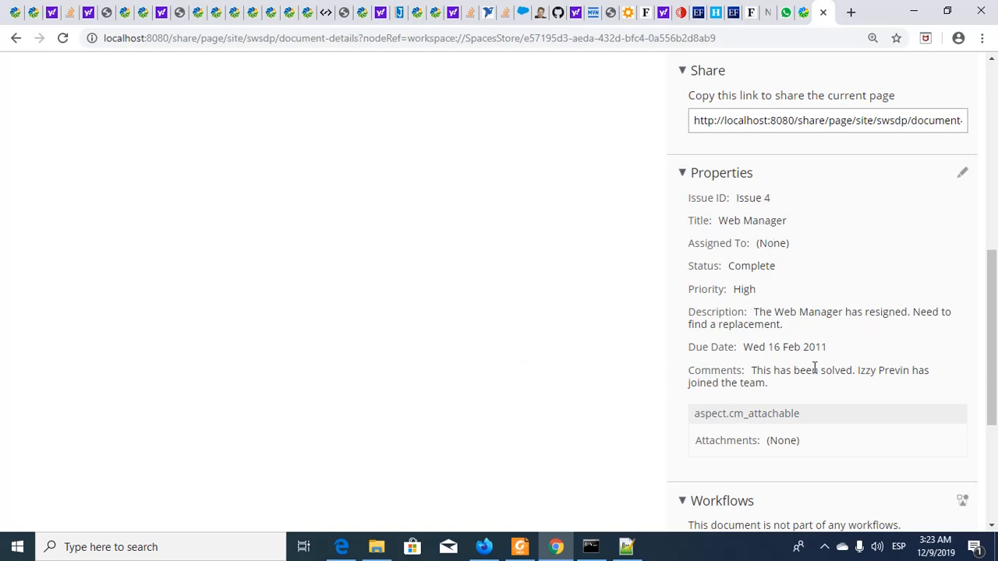
pyautogui.scroll(-1, 816, 435)
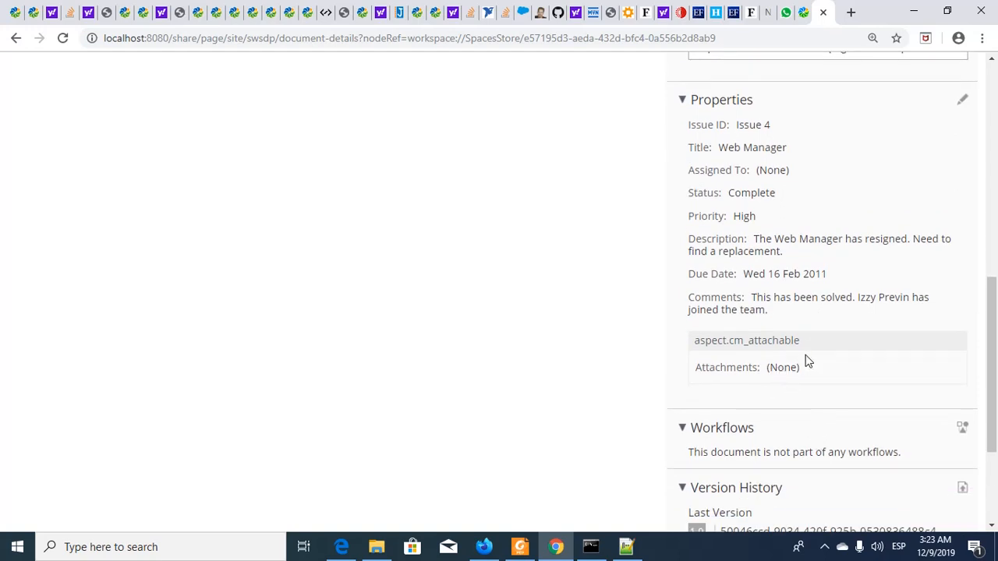
pyautogui.scroll(-1, 837, 465)
pyautogui.scroll(-1, 838, 462)
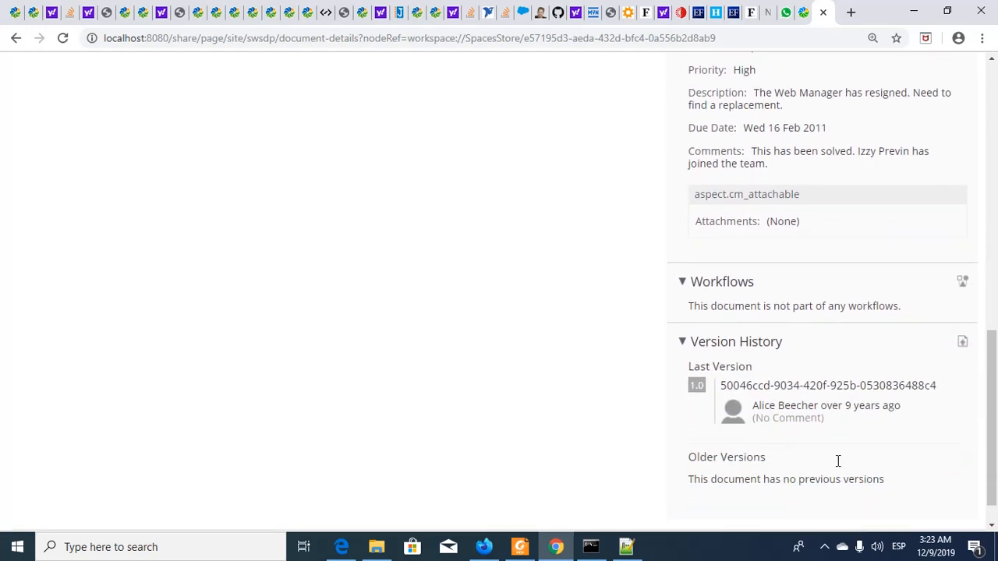
pyautogui.scroll(10, 838, 462)
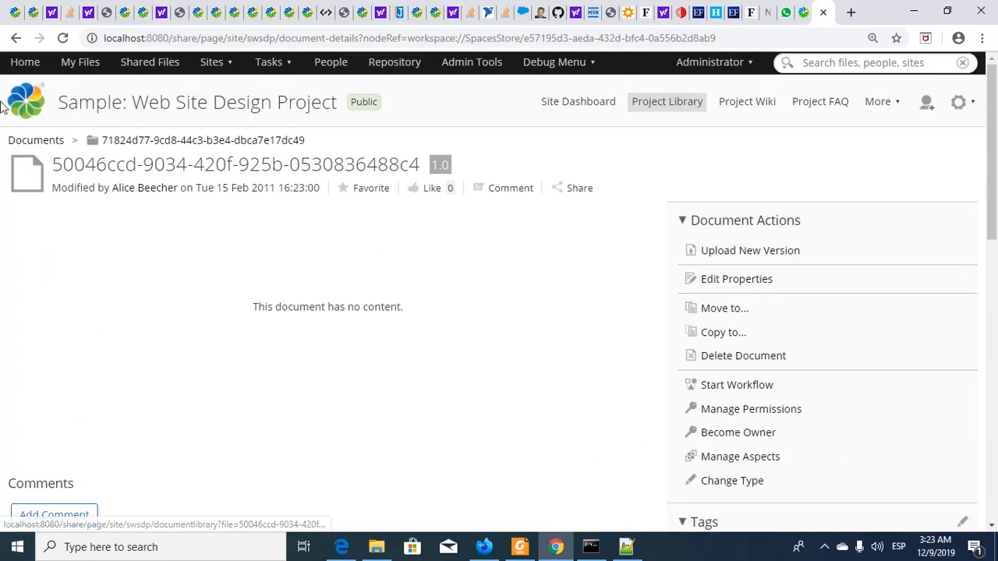
pyautogui.click(16, 37)
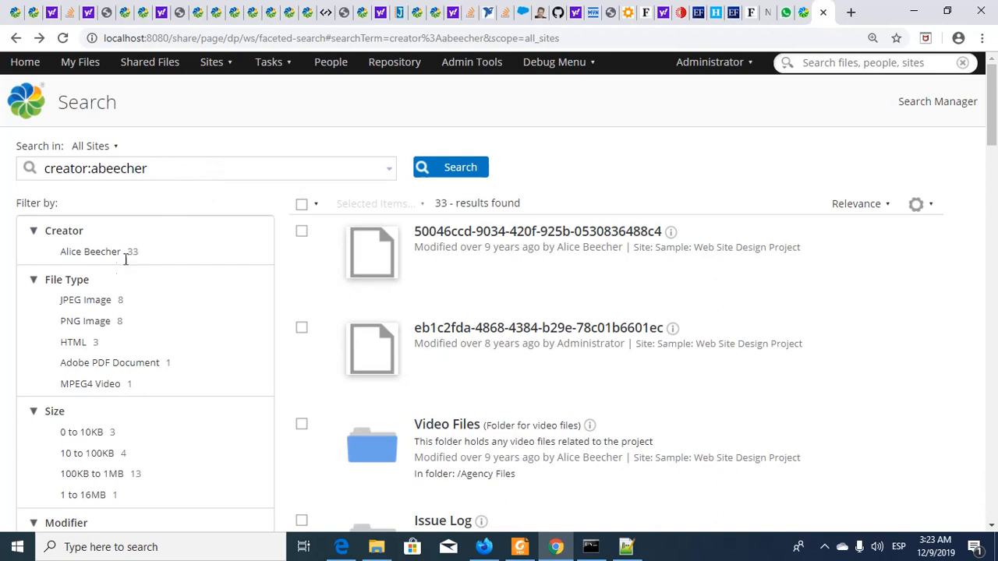
# Step: Filter the creator results by JPEG Image, clear that filter and apply the PNG Image file type filter instead
pyautogui.click(97, 302)
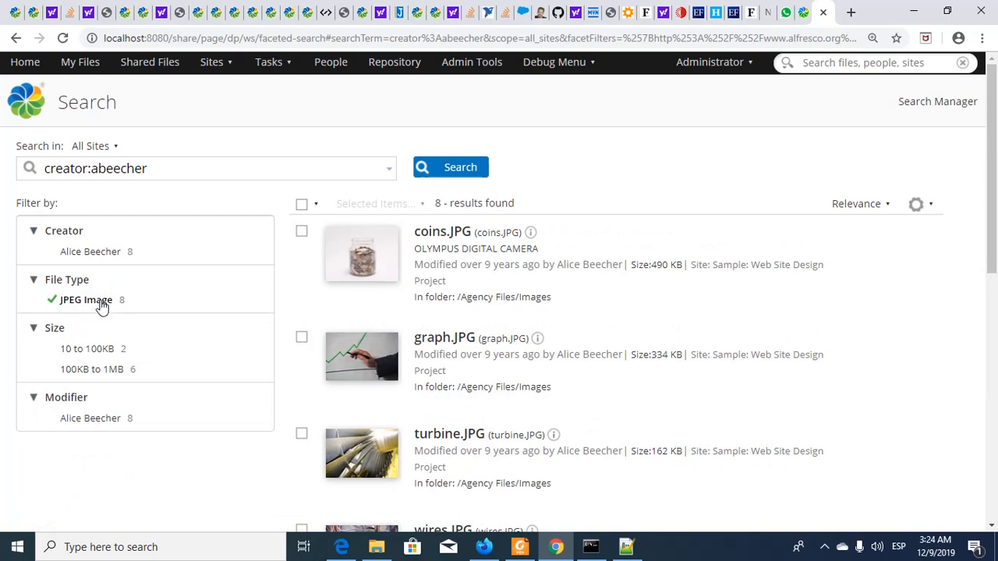
pyautogui.click(97, 304)
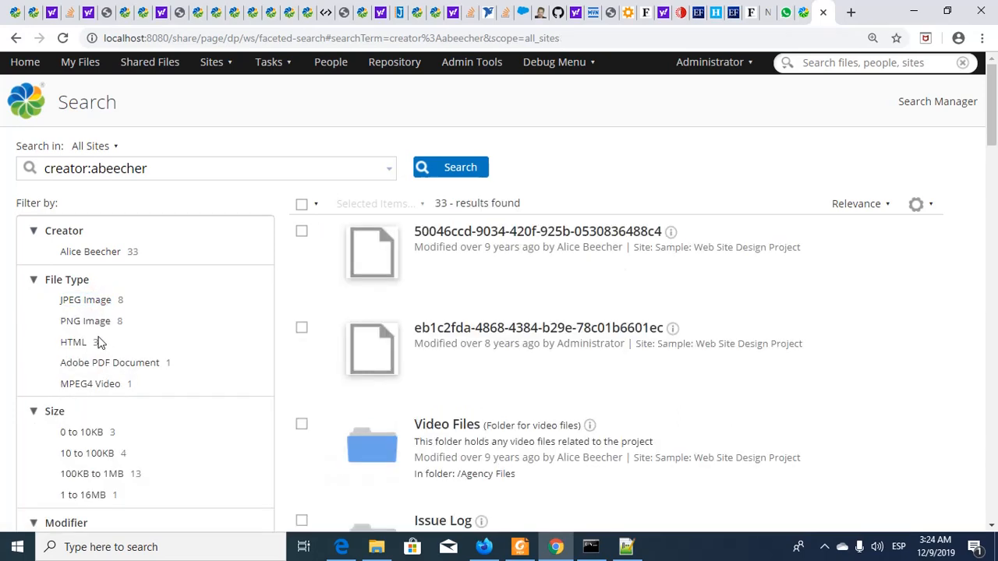
pyautogui.click(87, 323)
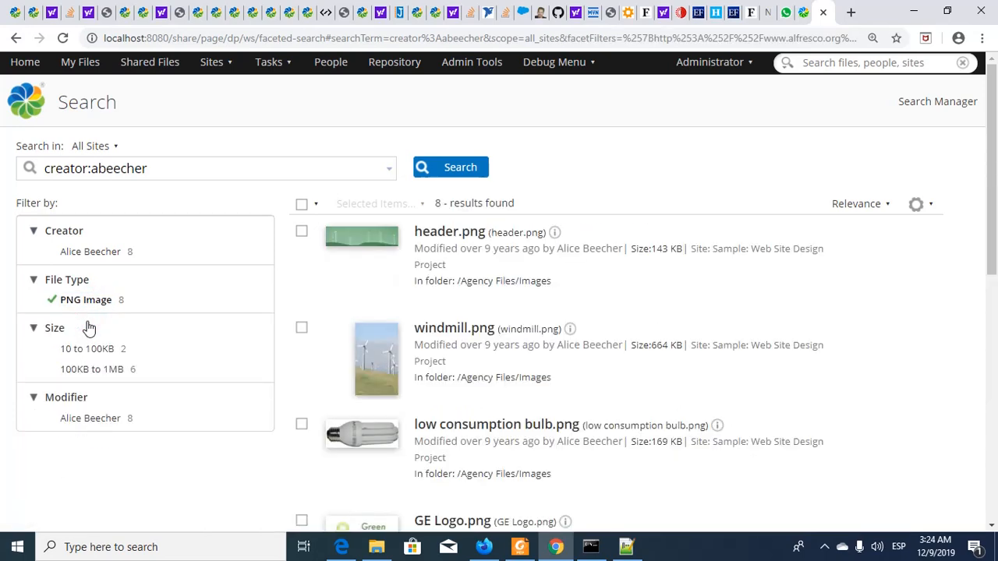
# Step: Clear the PNG Image filter, view the creator results filtered by HTML file type, and clear that filter too
pyautogui.click(100, 305)
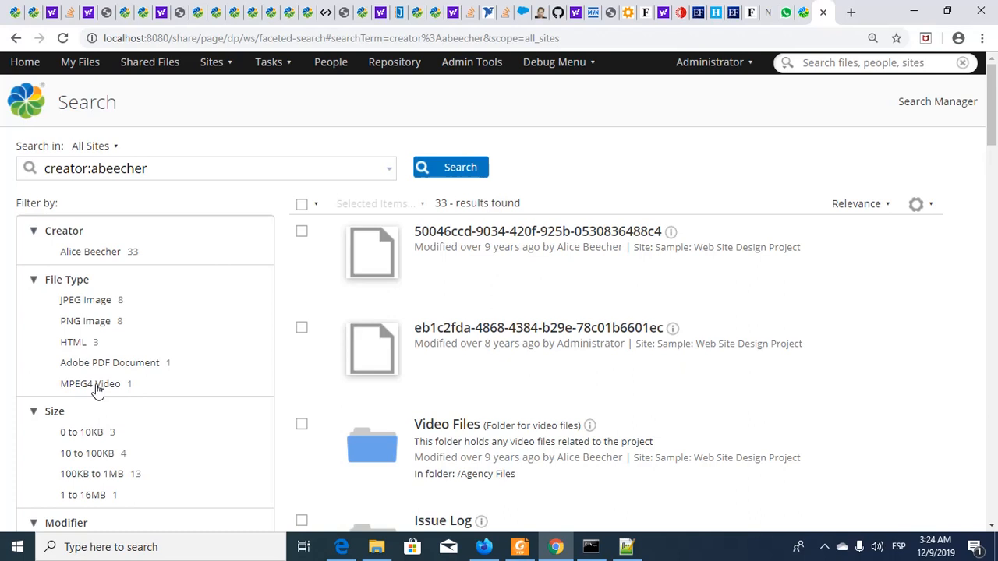
pyautogui.click(77, 346)
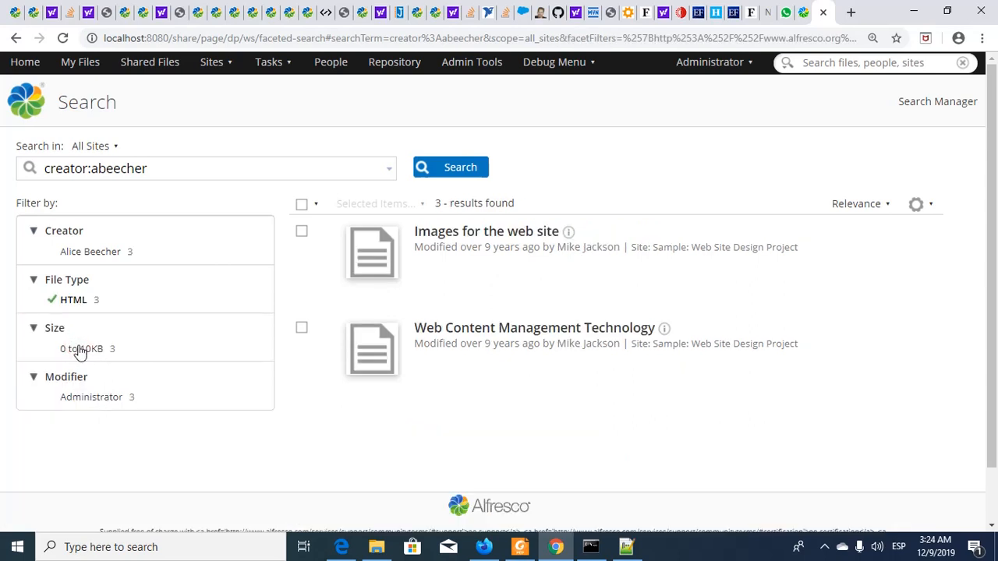
pyautogui.click(227, 171)
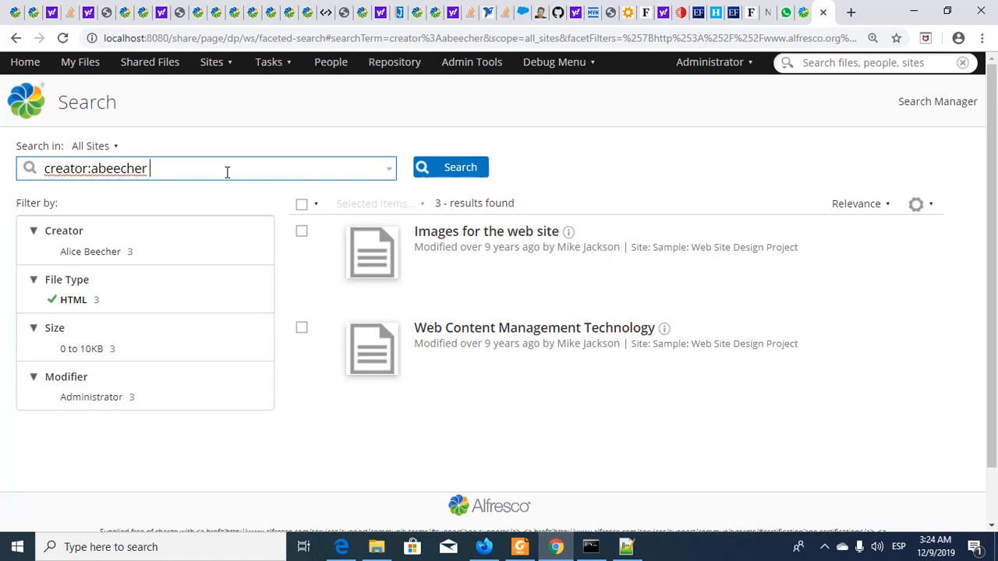
pyautogui.click(63, 305)
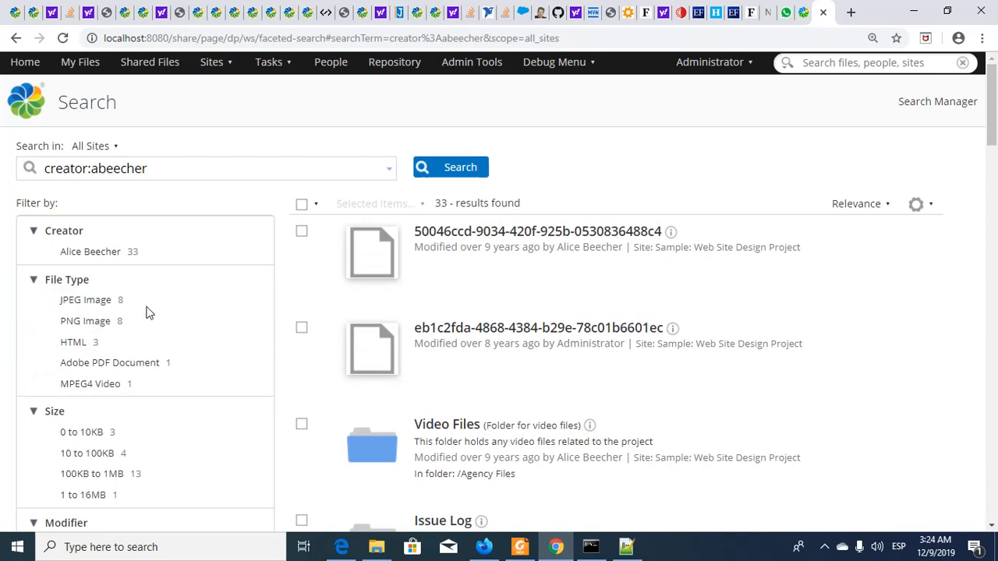
# Step: Append *.jpg to the creator query, run the search and look over the matching images
pyautogui.click(182, 165)
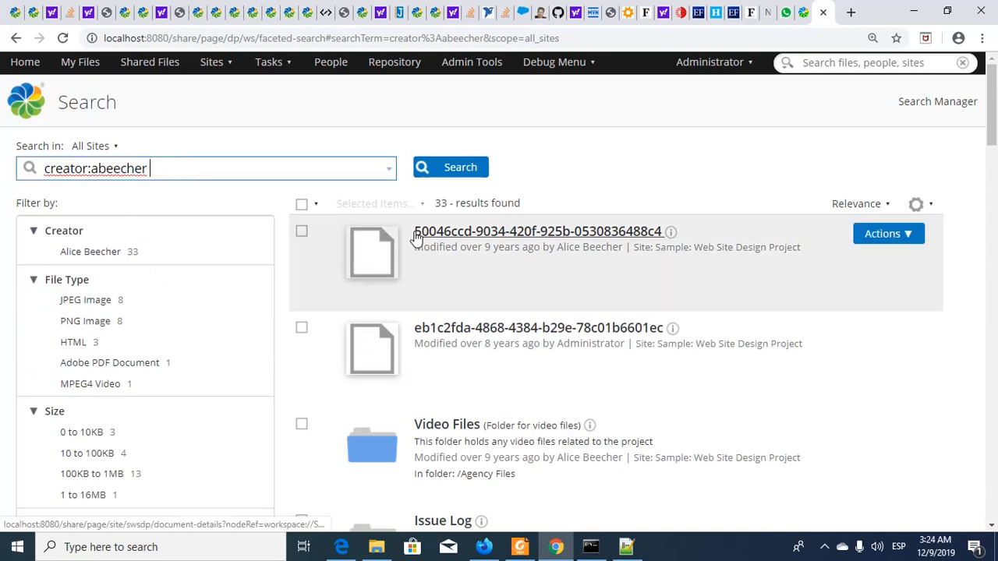
pyautogui.write('*')
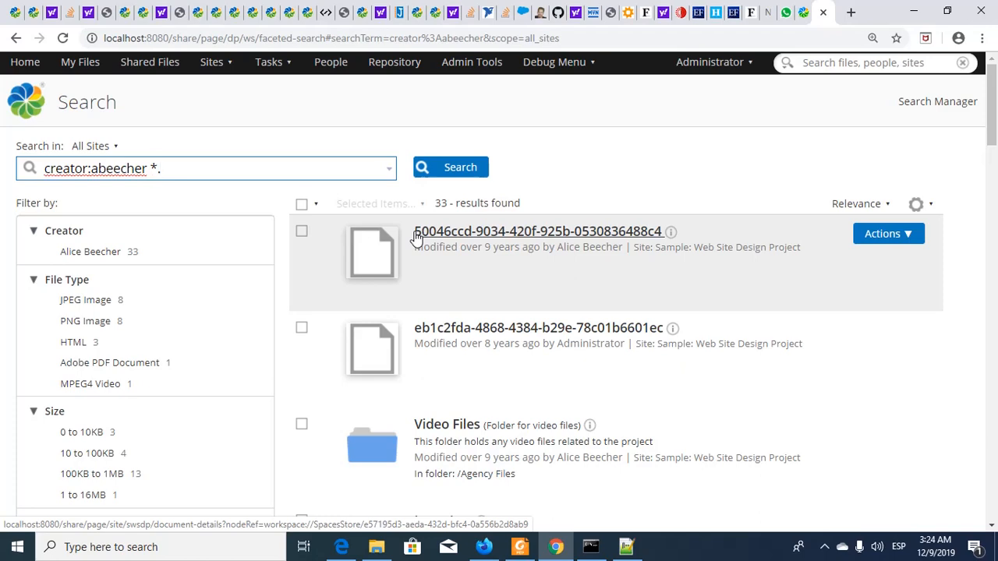
pyautogui.write('.jpg')
pyautogui.press('Return')
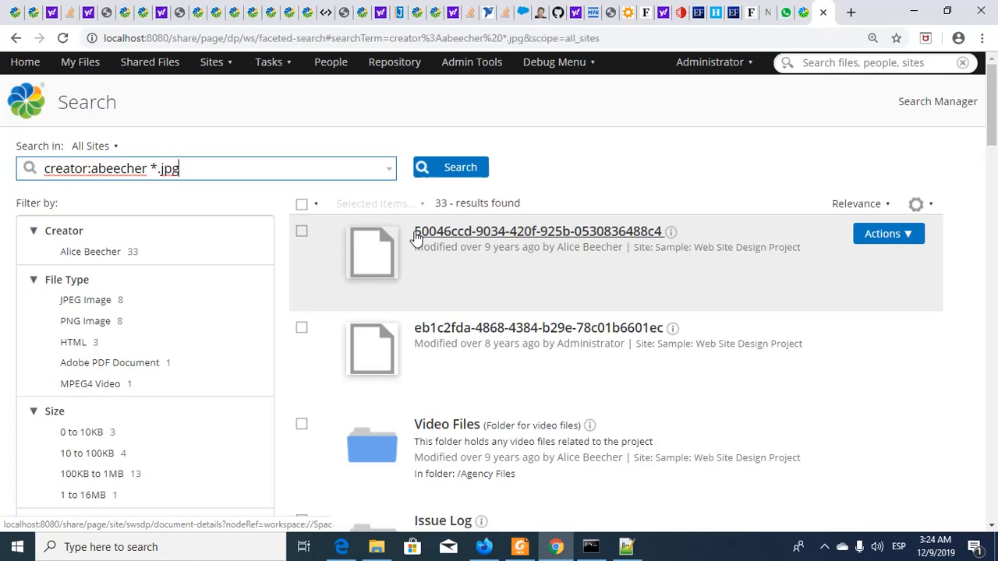
pyautogui.scroll(-7, 829, 377)
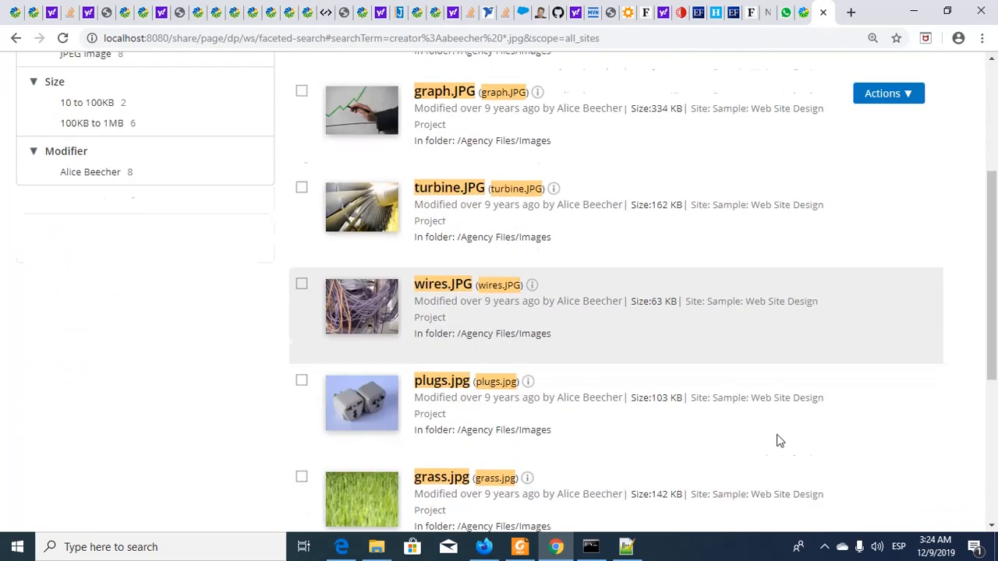
pyautogui.scroll(7, 776, 434)
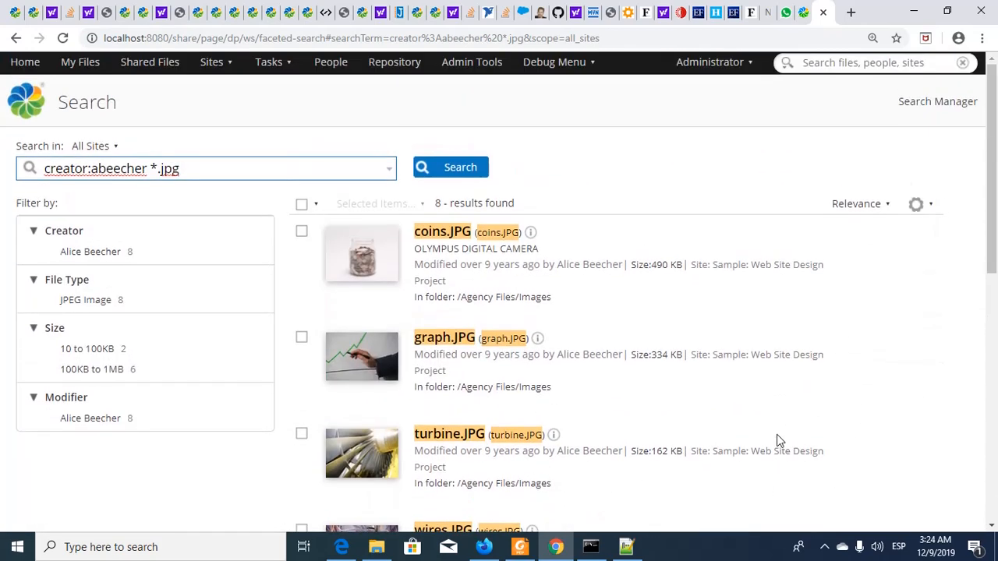
# Step: Copy modifier:admin from line 69 of the Notepad++ notes, replace the Alfresco search query with it and run the search
pyautogui.hotkey('alt', 'Tab')
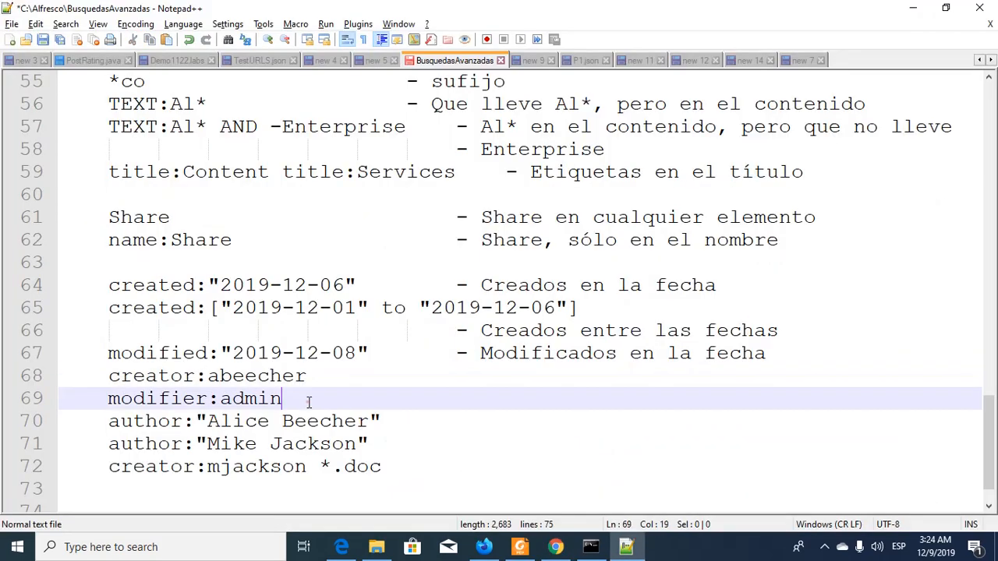
pyautogui.moveTo(308, 401); pyautogui.dragTo(113, 397)
pyautogui.hotkey('ctrl', 'c')
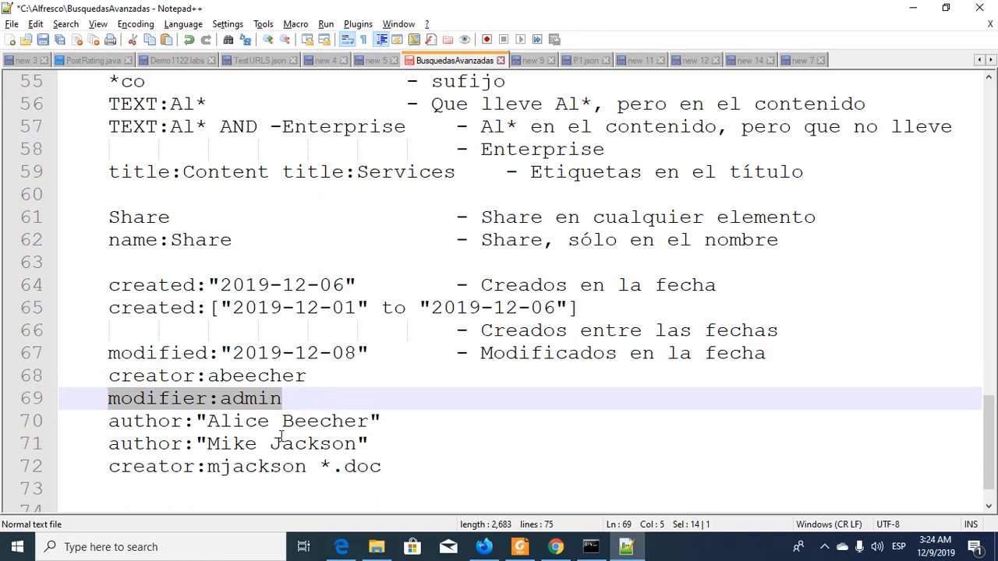
pyautogui.hotkey('alt', 'Tab')
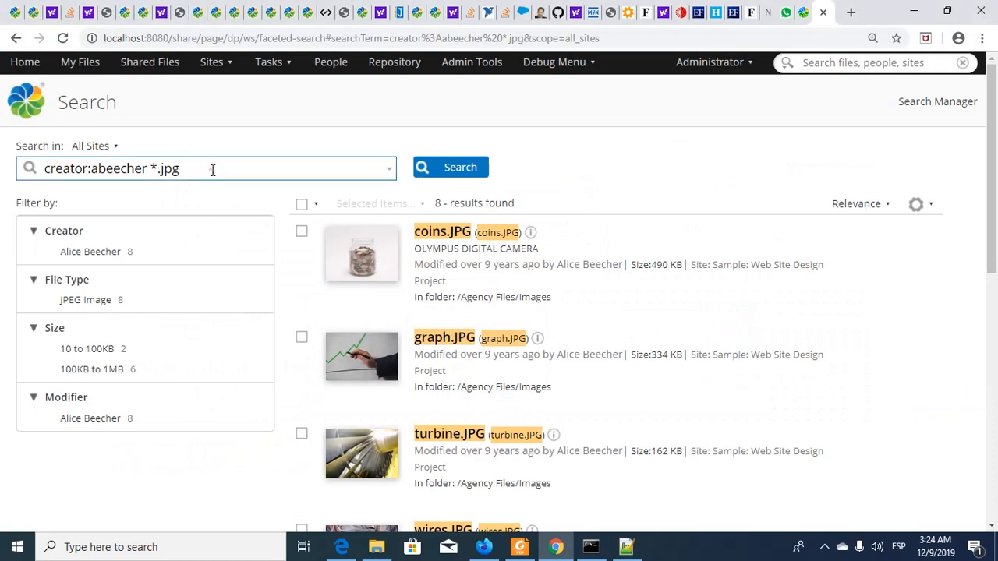
pyautogui.tripleClick(212, 167)
pyautogui.hotkey('ctrl', 'v')
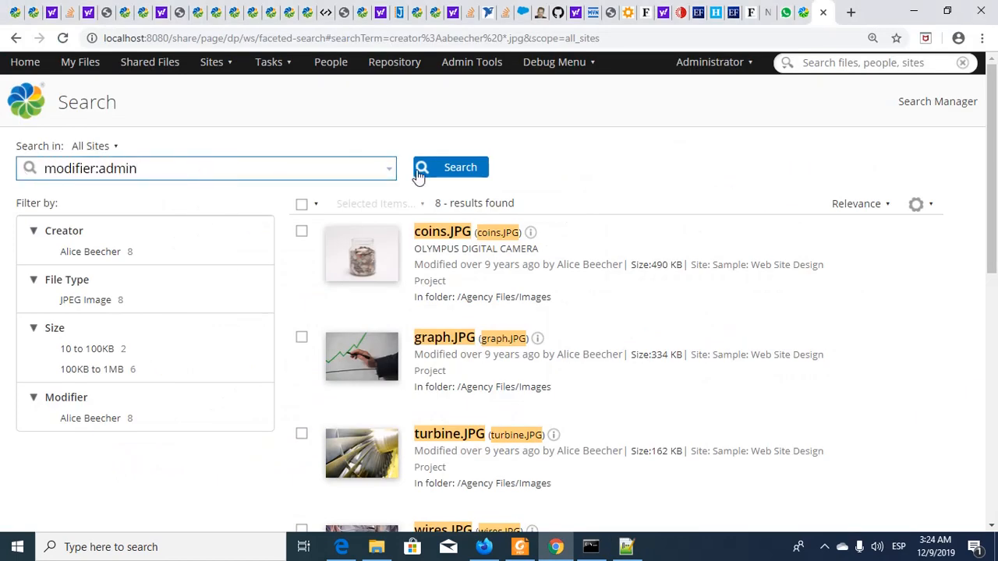
pyautogui.click(451, 171)
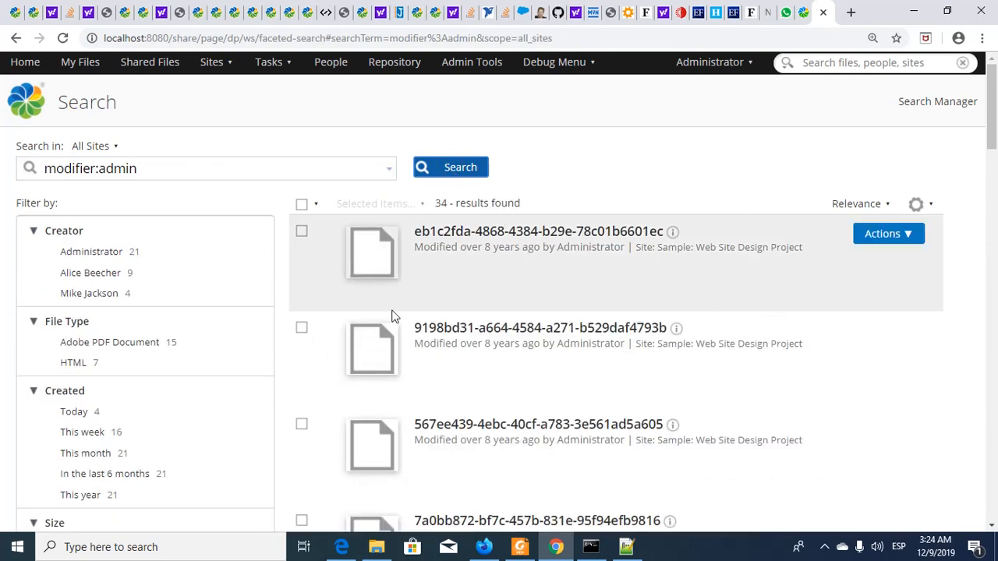
# Step: Filter the modifier results by Adobe PDF Document and look through the whole filtered list
pyautogui.click(117, 345)
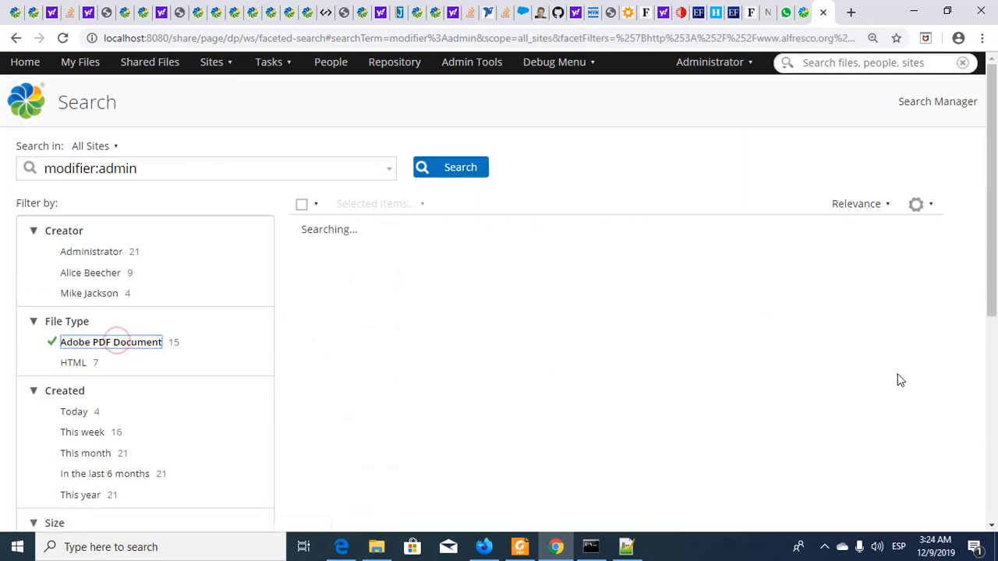
pyautogui.scroll(-3, 897, 379)
pyautogui.scroll(-7, 897, 380)
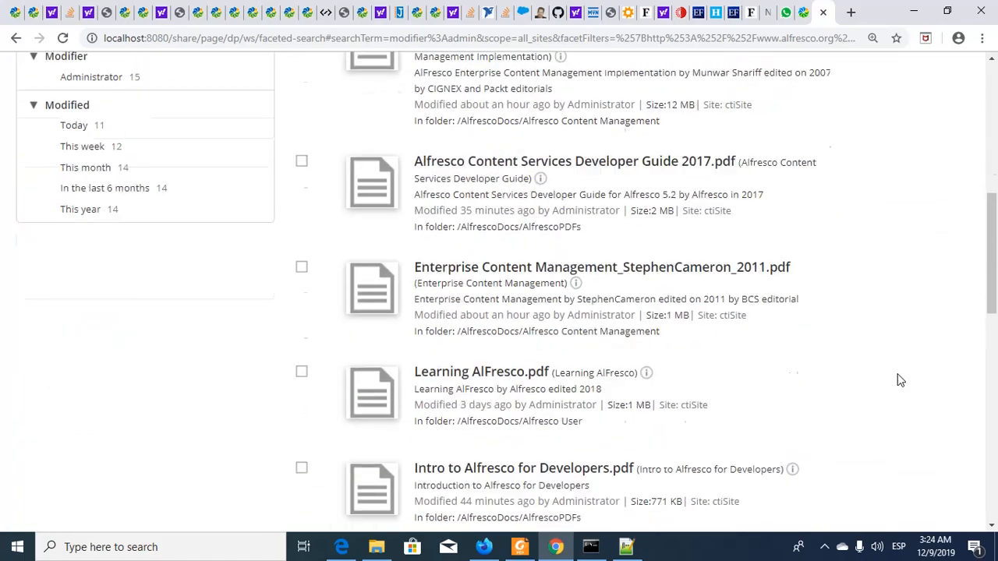
pyautogui.scroll(-4, 898, 379)
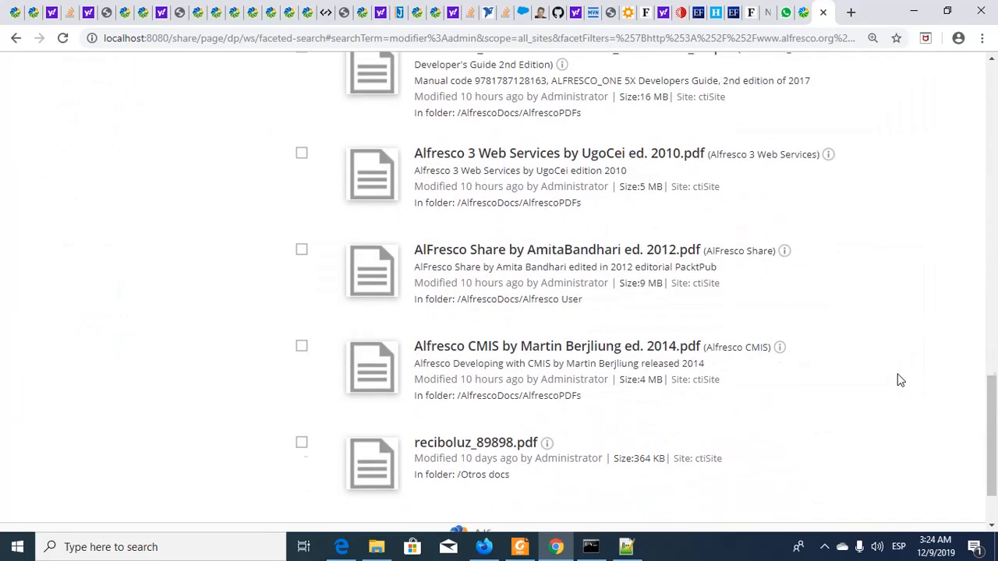
pyautogui.scroll(15, 897, 379)
# Step: Copy the author query on line 70 of the Notepad++ notes, replace the Alfresco search query with it and run the search
pyautogui.hotkey('alt', 'Tab')
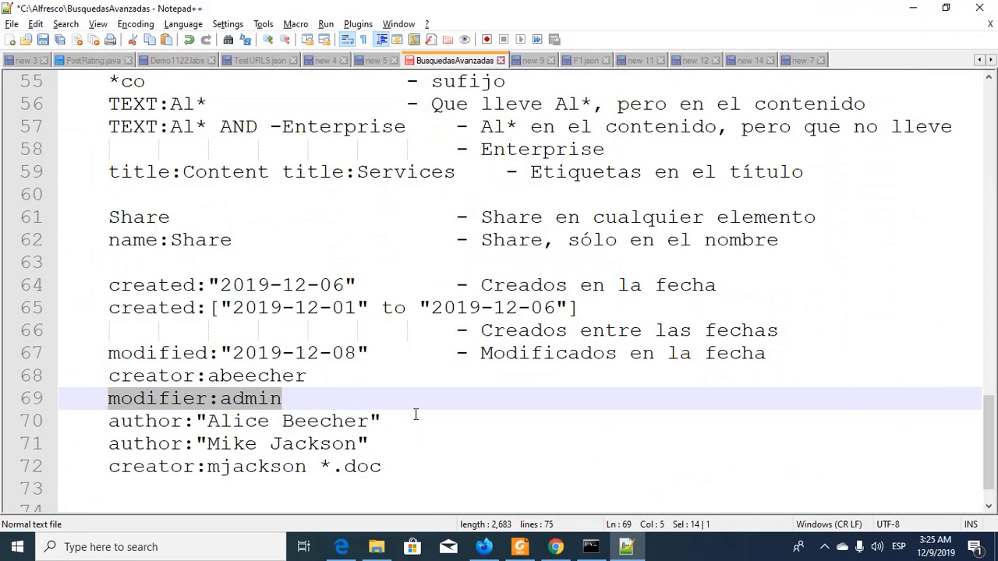
pyautogui.moveTo(412, 421); pyautogui.dragTo(110, 422)
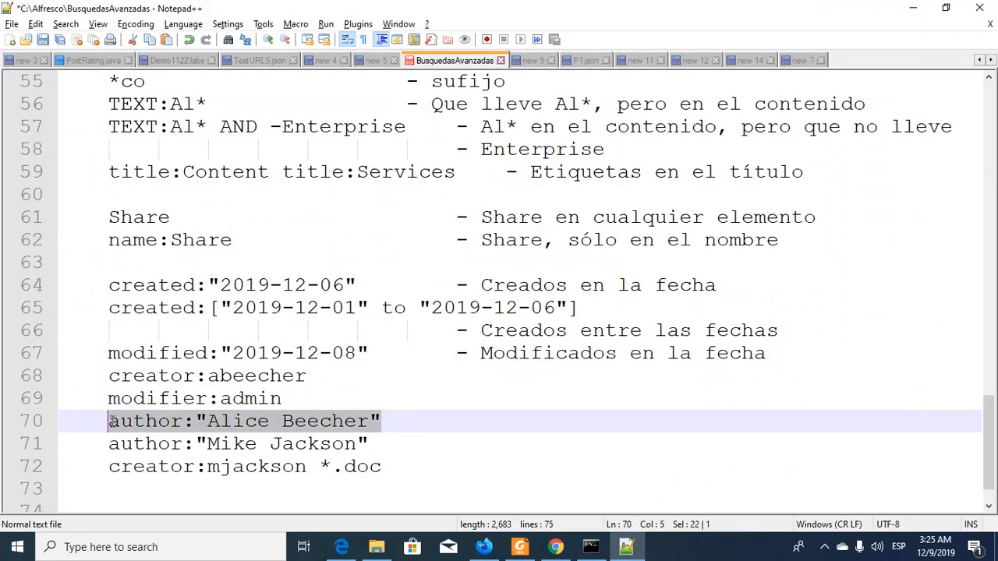
pyautogui.hotkey('alt', 'Tab')
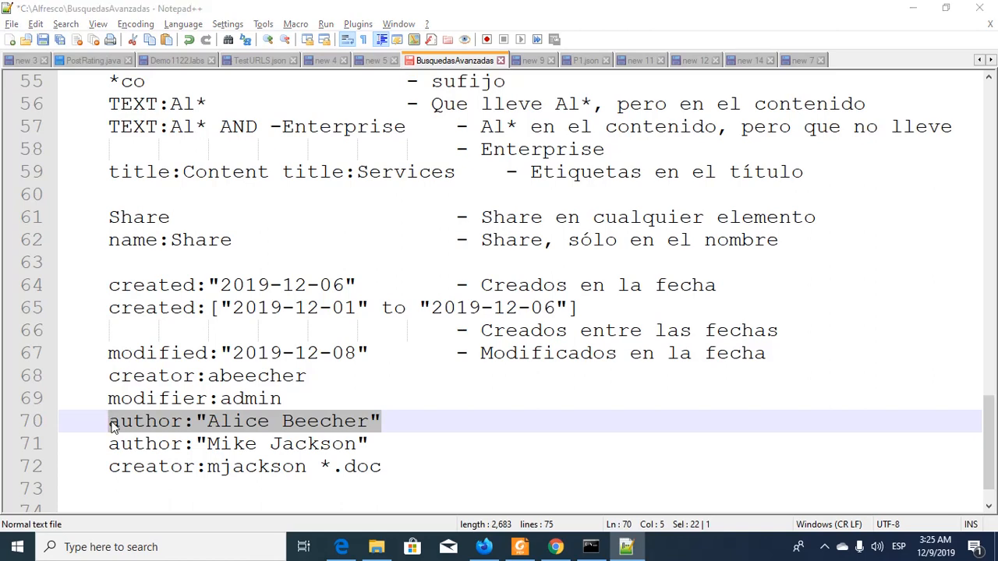
pyautogui.click(190, 176)
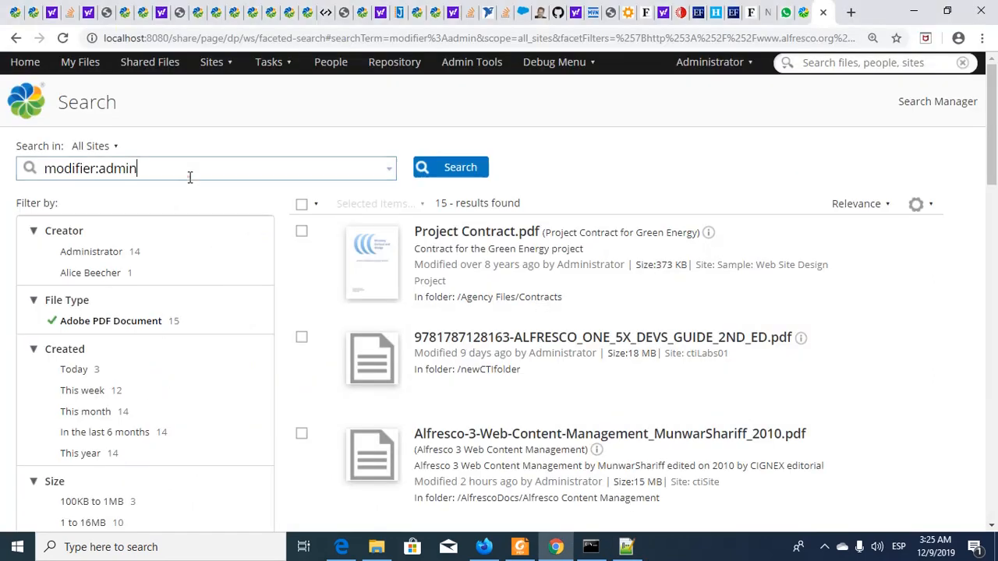
pyautogui.hotkey('ctrl', 'a')
pyautogui.write('author:"Alice Beecher"')
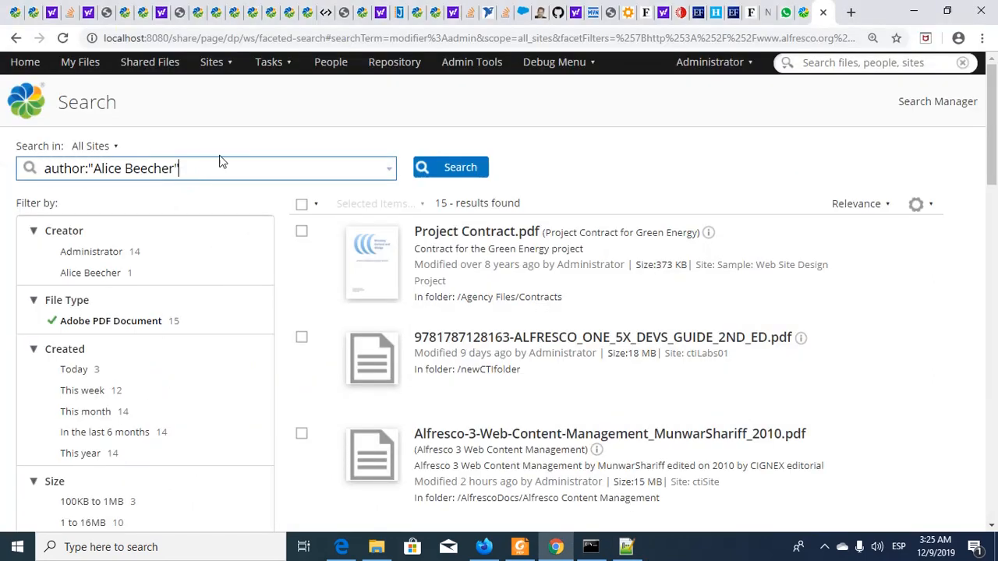
pyautogui.click(452, 169)
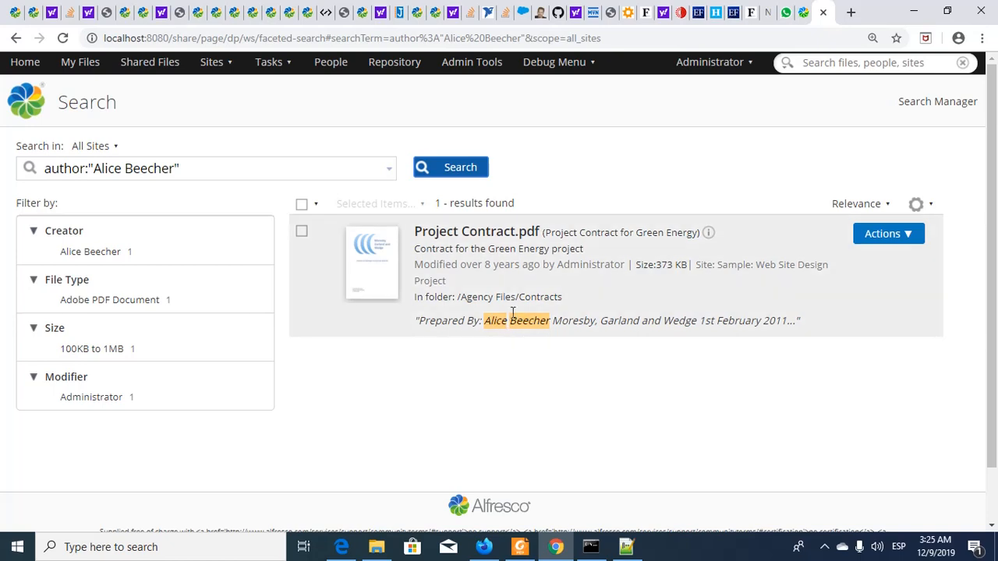
# Step: Check the author query on line 71 of the Notepad++ notes, replace the quoted name in the Alfresco query with that author and run the search
pyautogui.hotkey('alt', 'Tab')
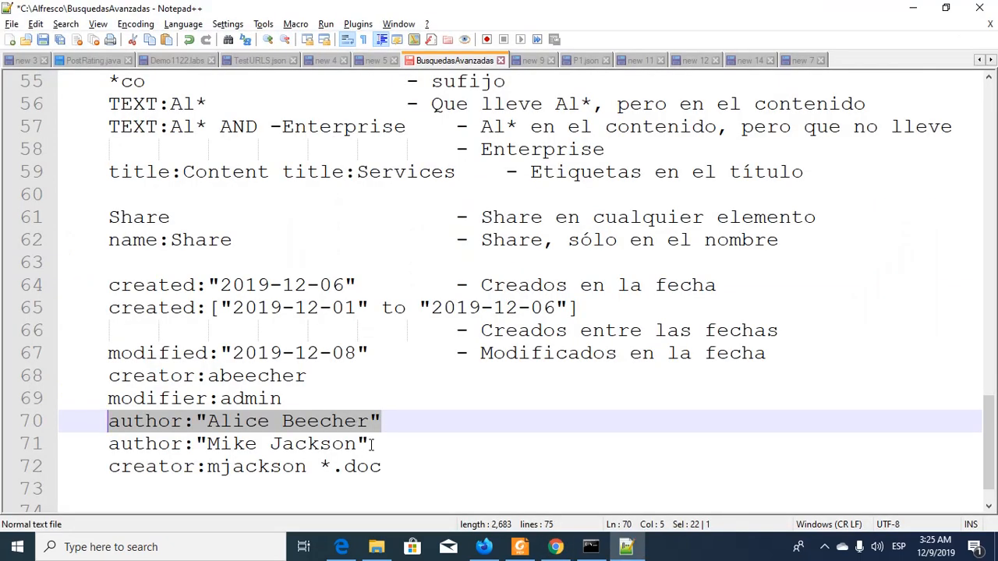
pyautogui.moveTo(370, 443); pyautogui.dragTo(108, 441)
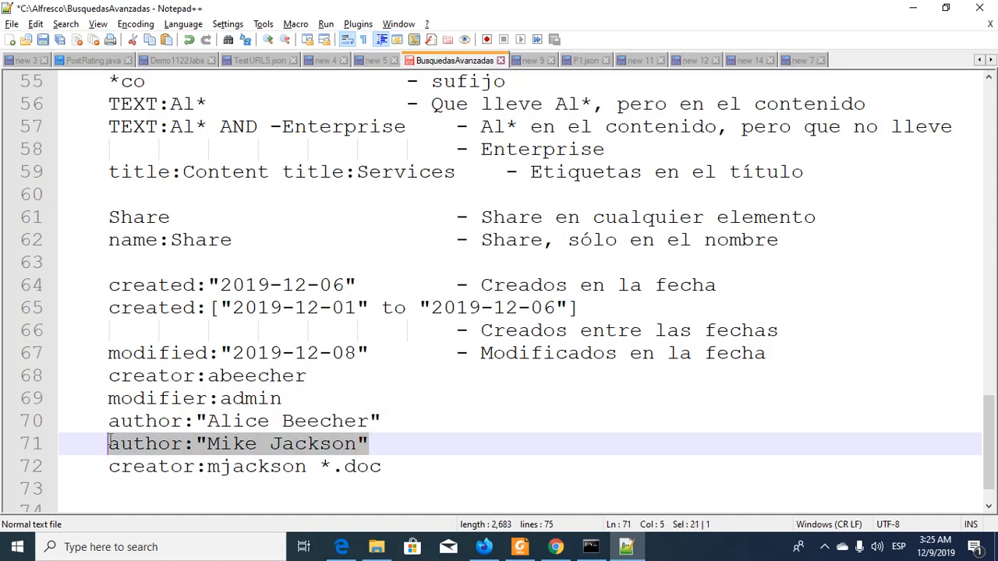
pyautogui.click(108, 439)
pyautogui.hotkey('alt', 'Tab')
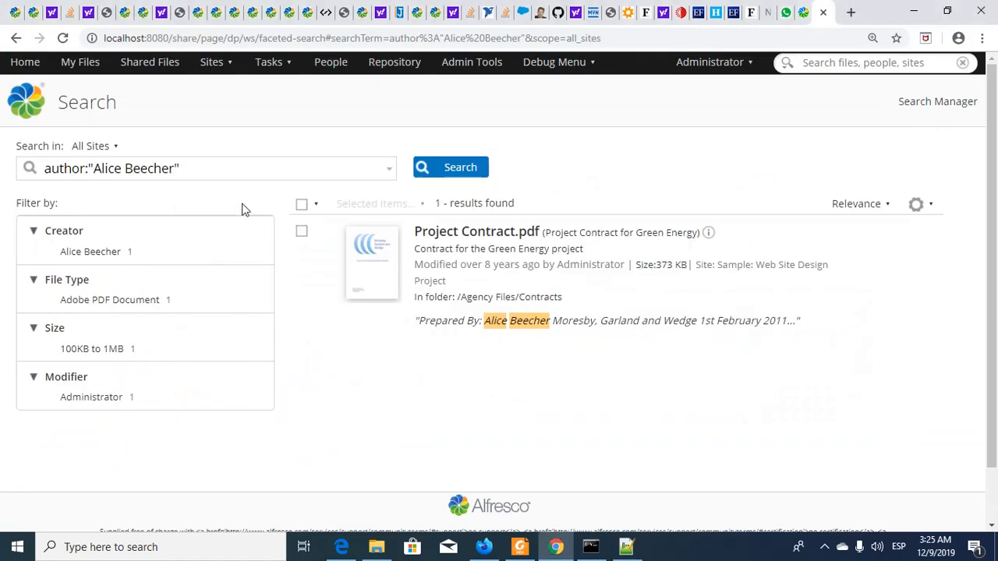
pyautogui.click(236, 169)
pyautogui.moveTo(236, 170); pyautogui.dragTo(4, 175)
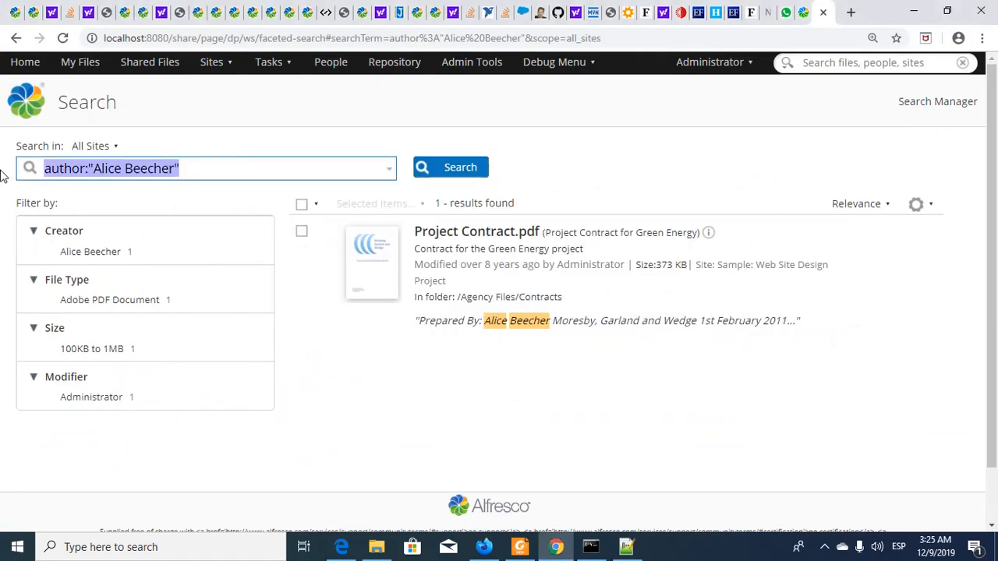
pyautogui.click(4, 175)
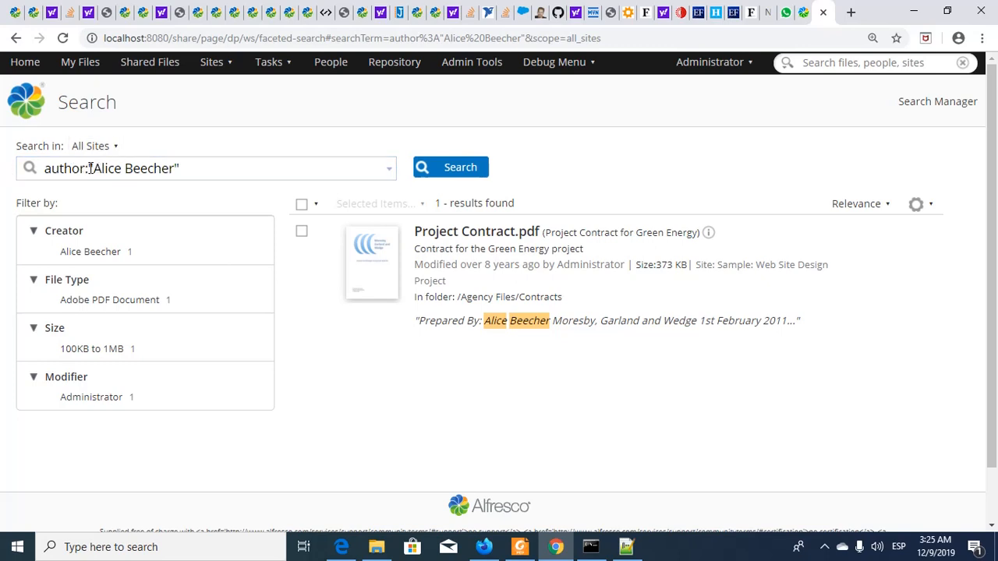
pyautogui.moveTo(94, 168); pyautogui.dragTo(174, 168)
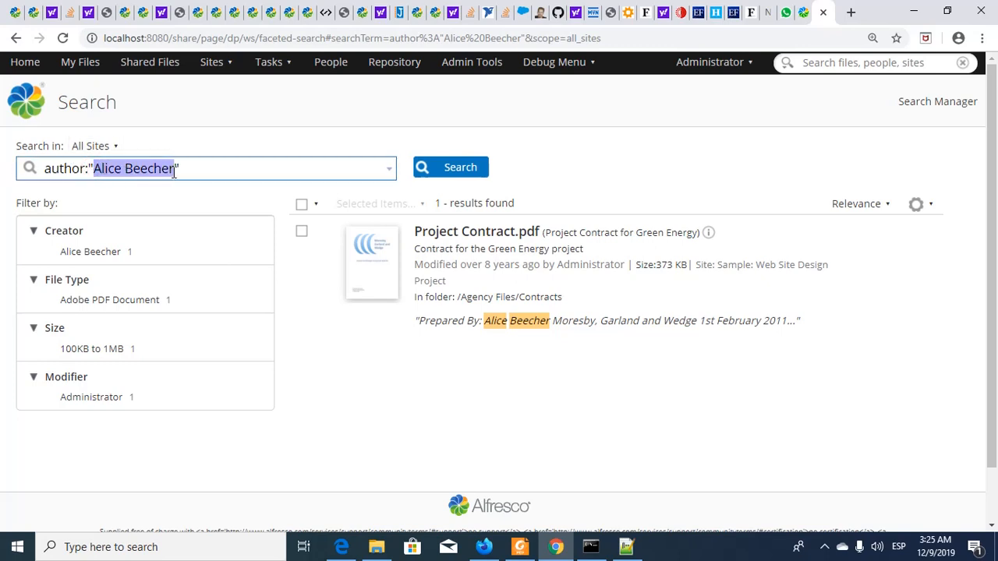
pyautogui.write('Mike ')
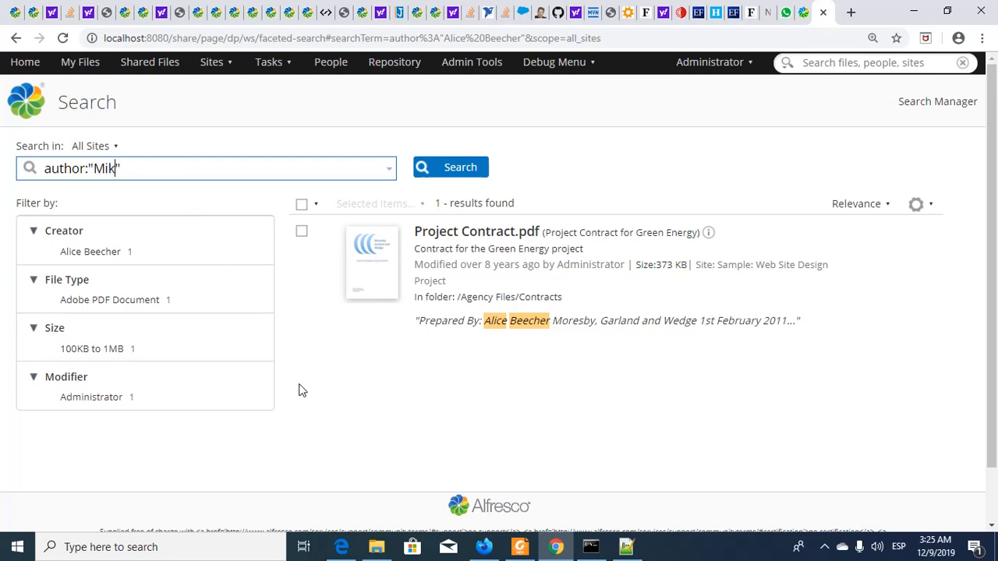
pyautogui.write('Jackson')
pyautogui.click(448, 169)
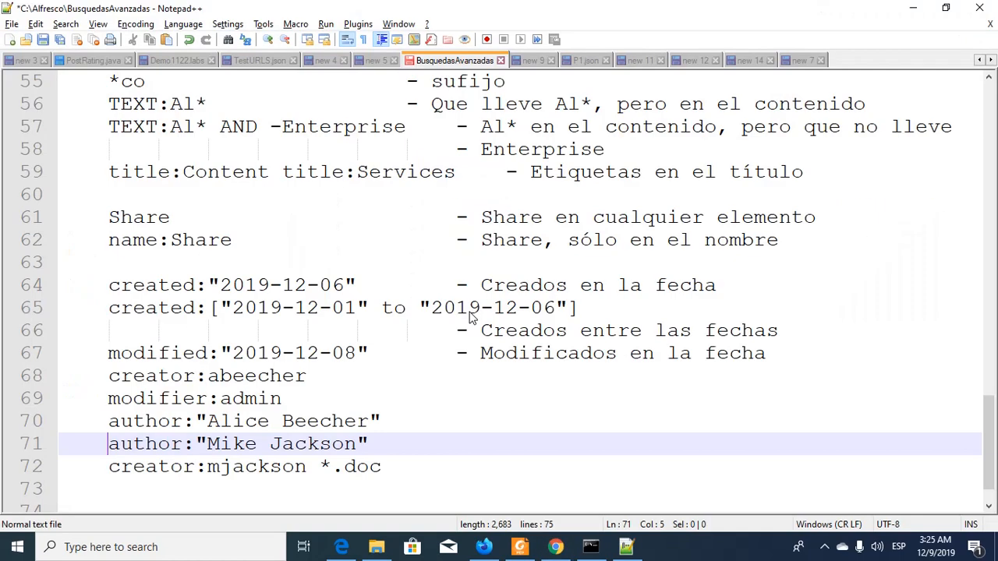
# Step: Copy the creator query with *.doc from line 72 of the Notepad++ notes, replace the Alfresco search query with it and run the search
pyautogui.hotkey('alt', 'Tab')
pyautogui.moveTo(394, 465); pyautogui.dragTo(110, 473)
pyautogui.hotkey('ctrl', 'c')
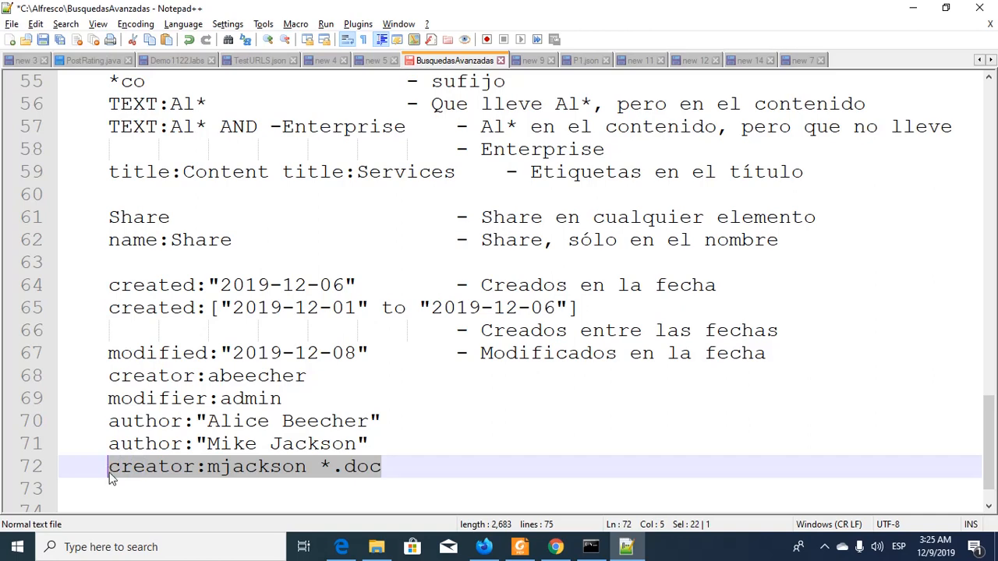
pyautogui.hotkey('alt', 'Tab')
pyautogui.click(201, 164)
pyautogui.hotkey('ctrl', 'a')
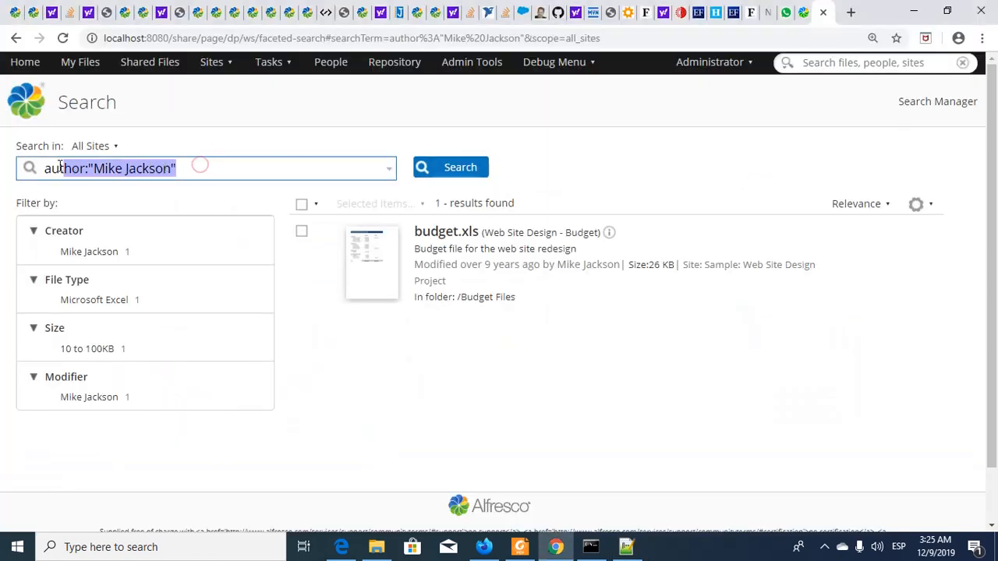
pyautogui.hotkey('ctrl', 'v')
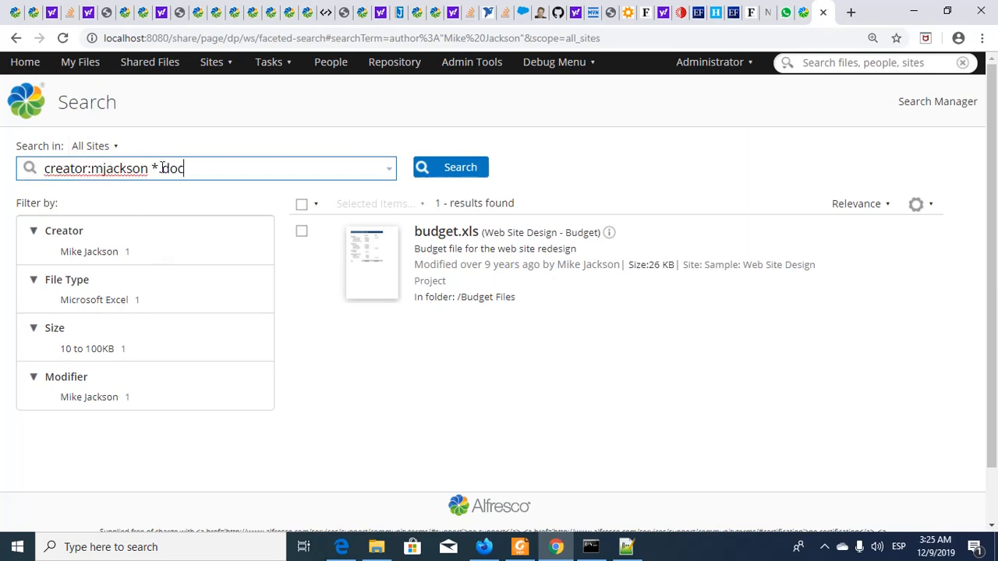
pyautogui.click(458, 170)
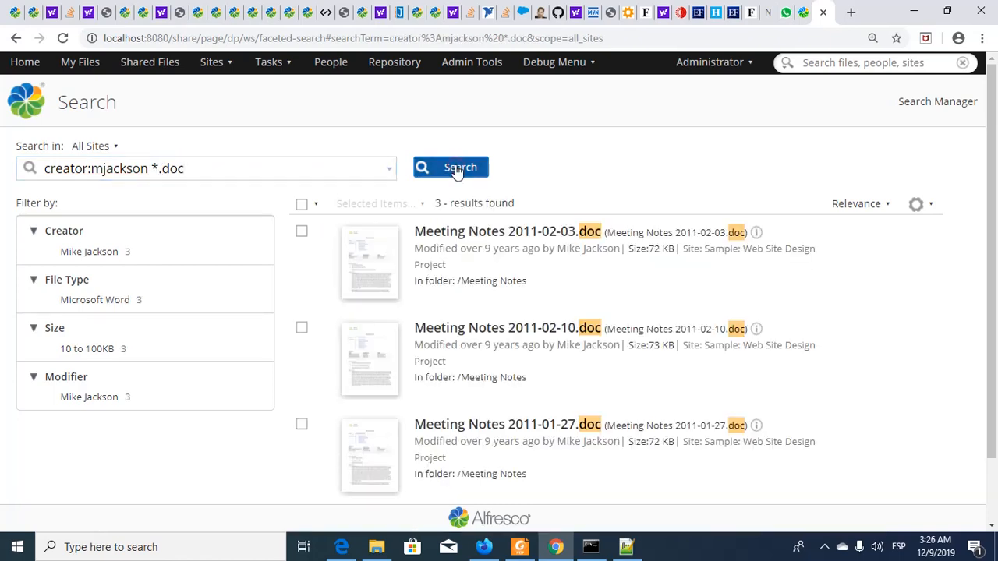
# Step: Look through the *.doc results, switch the search scope to Repository and set it back to All Sites
pyautogui.scroll(-2, 900, 339)
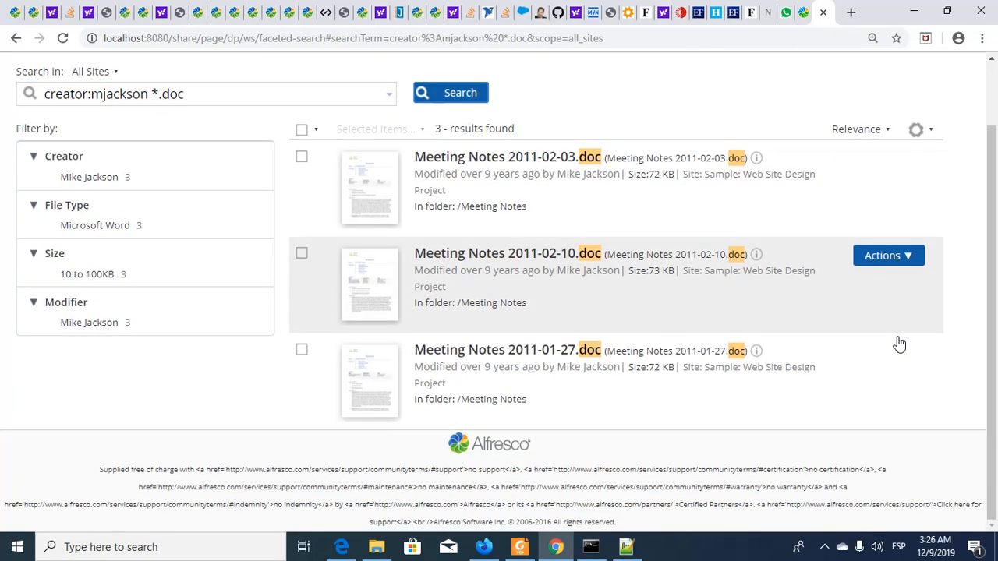
pyautogui.scroll(2, 897, 336)
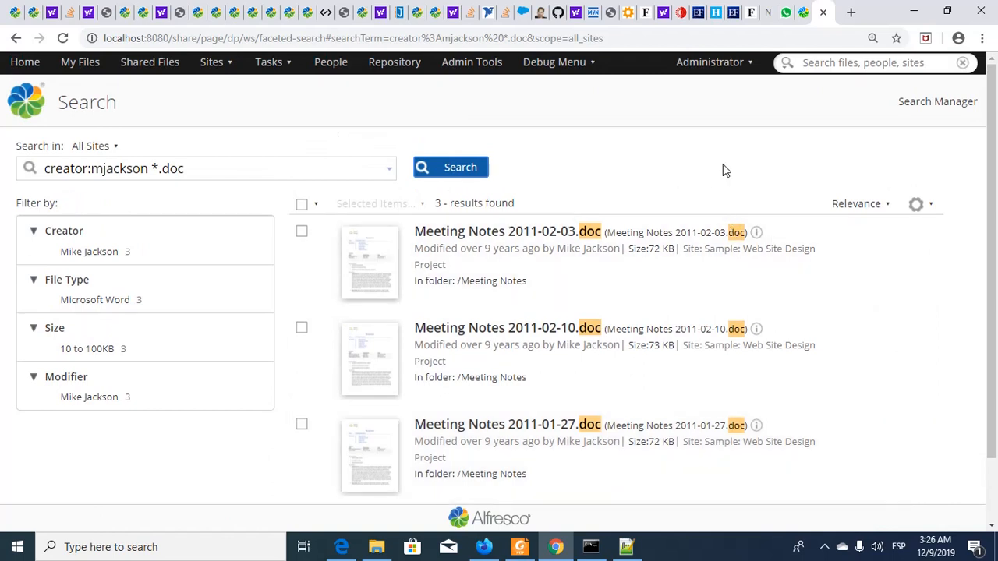
pyautogui.click(91, 146)
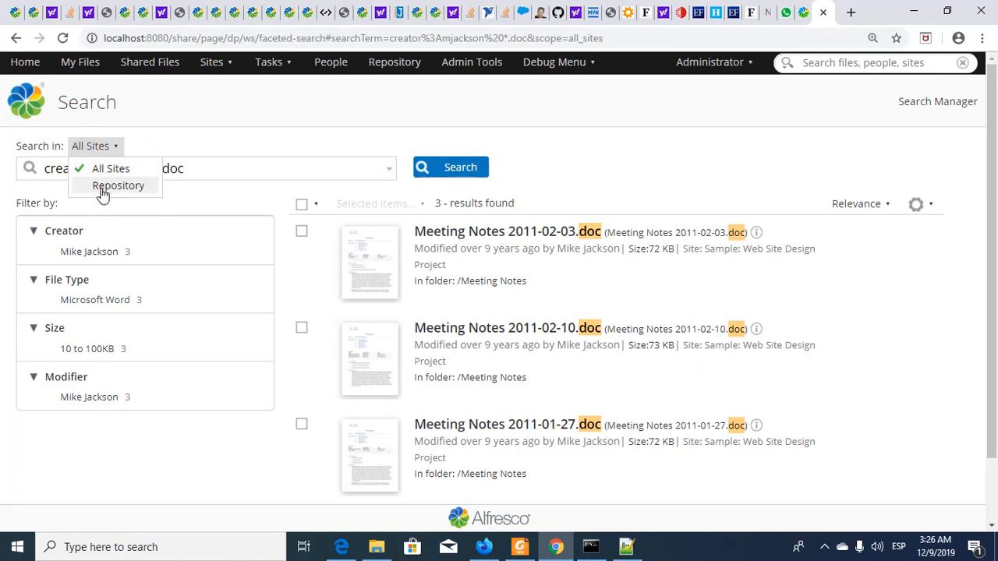
pyautogui.click(103, 189)
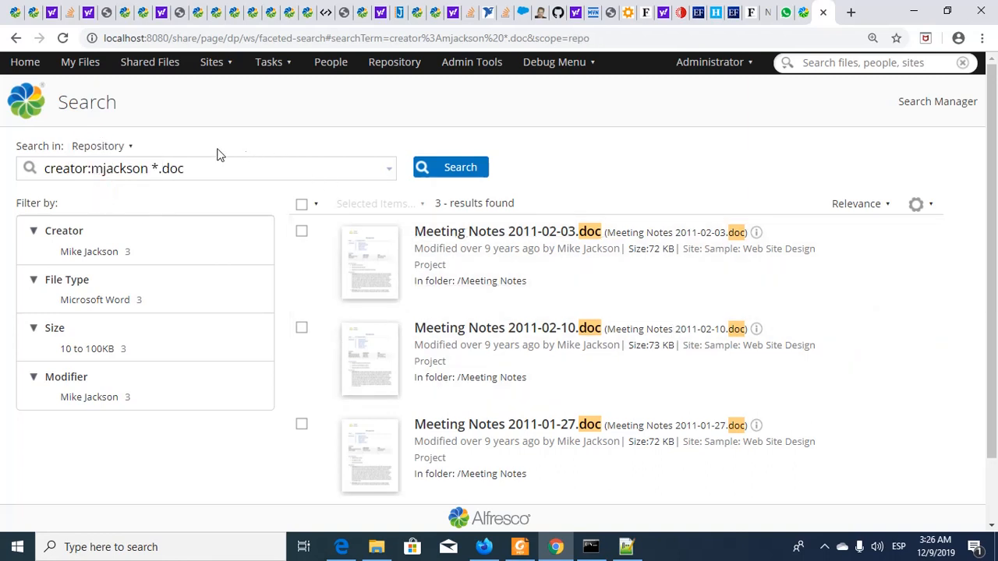
pyautogui.click(116, 148)
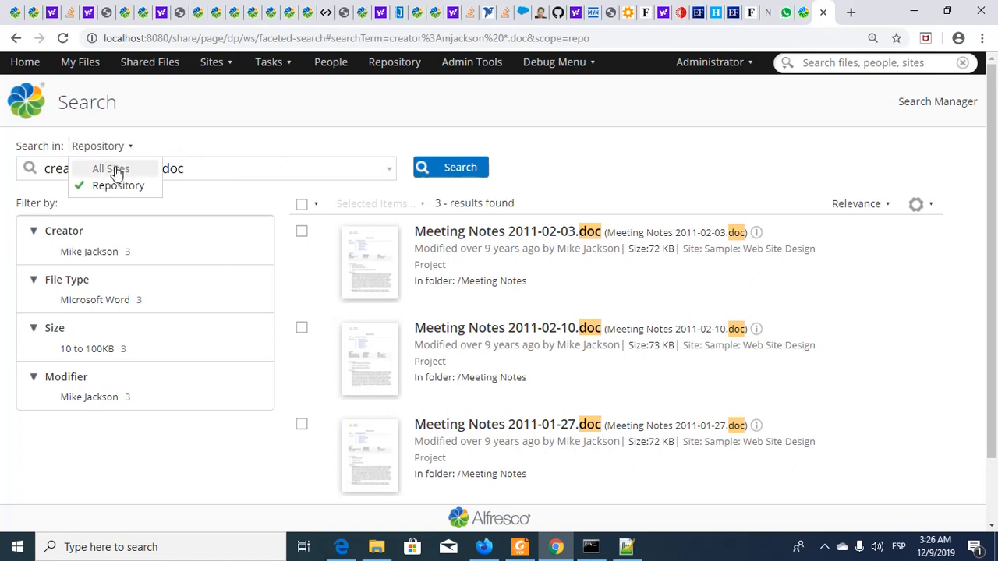
pyautogui.click(113, 170)
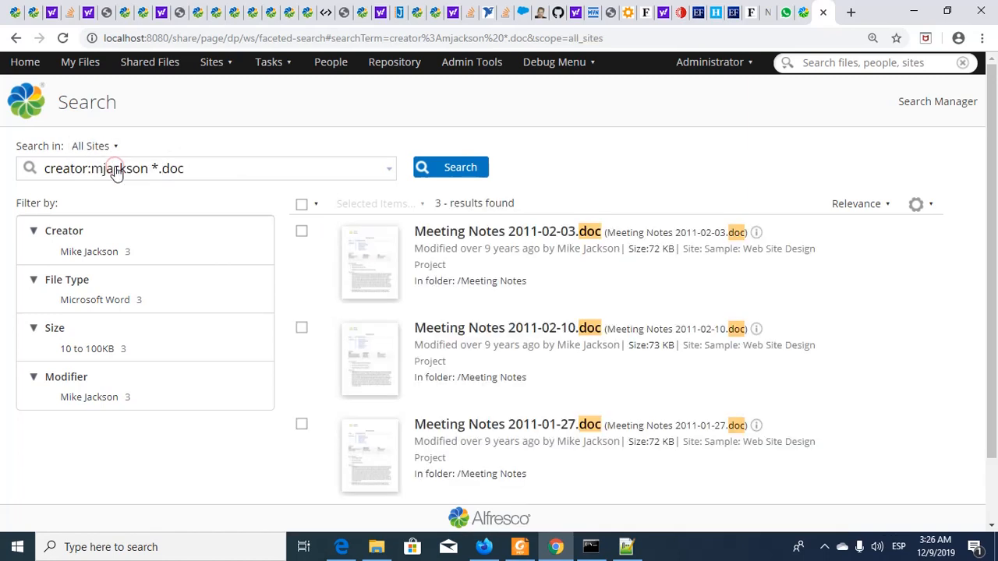
# Step: Open the Sample: Web Site Design Project site, search all content with the copied creator and *.doc query, and review the results
pyautogui.click(209, 64)
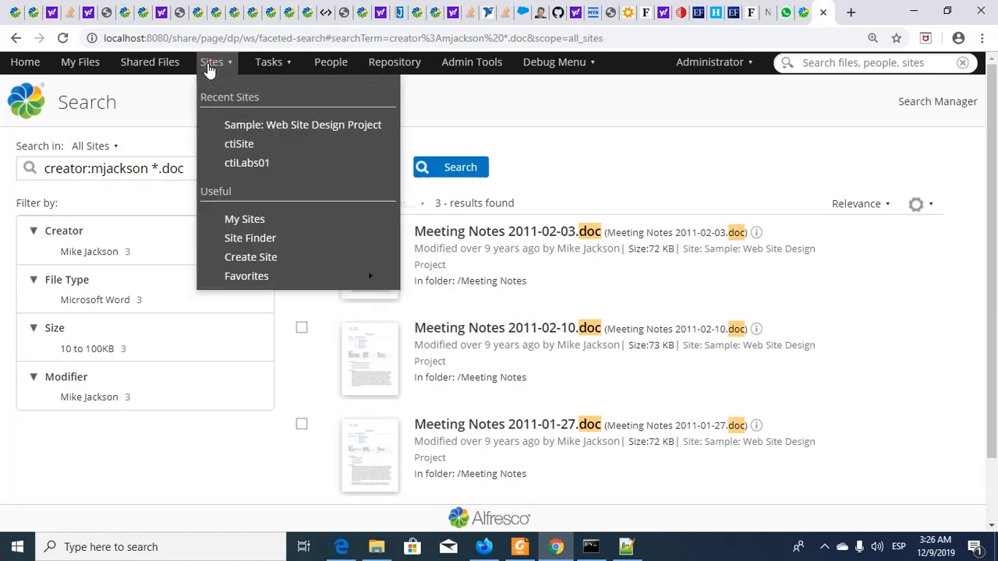
pyautogui.click(261, 131)
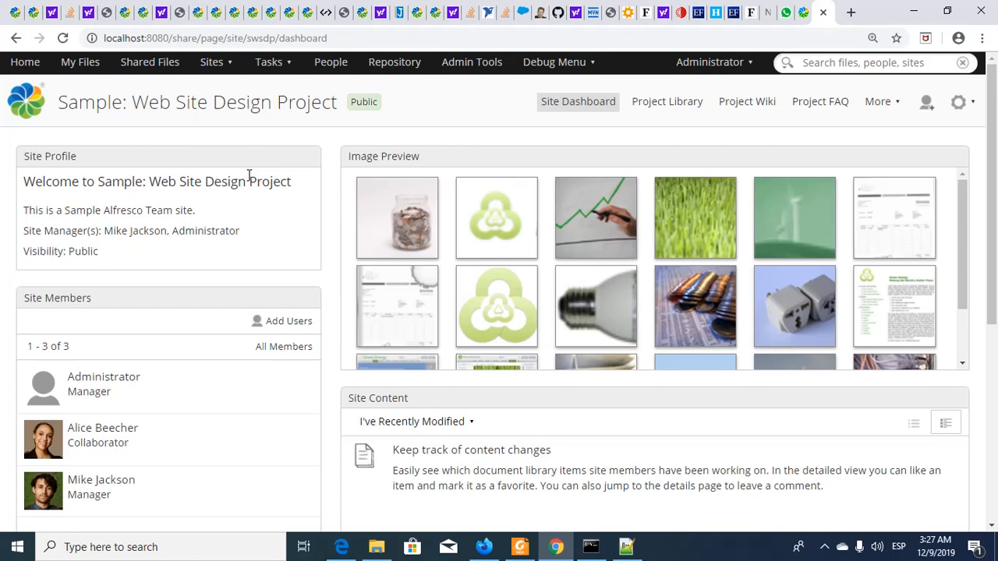
pyautogui.click(870, 61)
pyautogui.hotkey('ctrl', 'v')
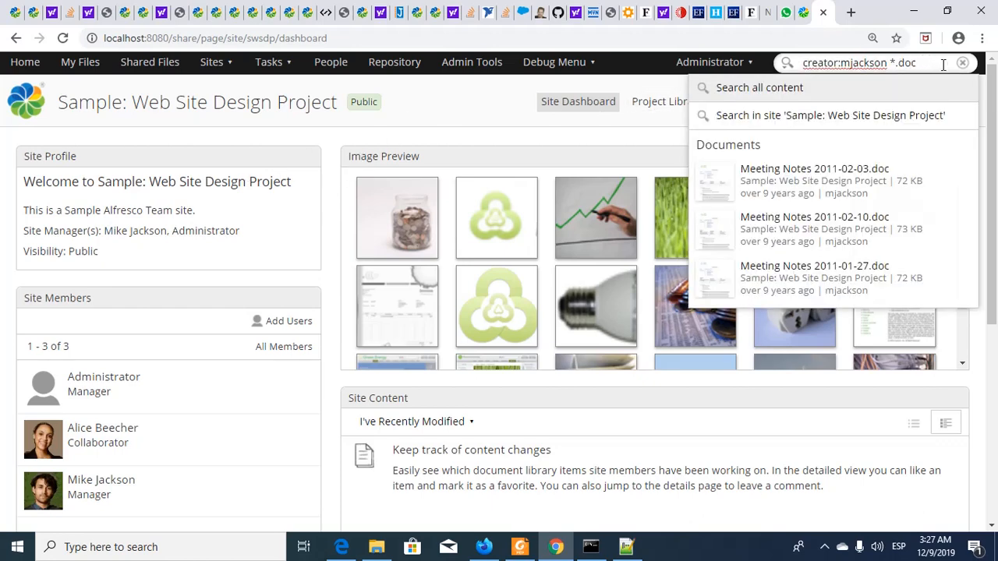
pyautogui.click(898, 91)
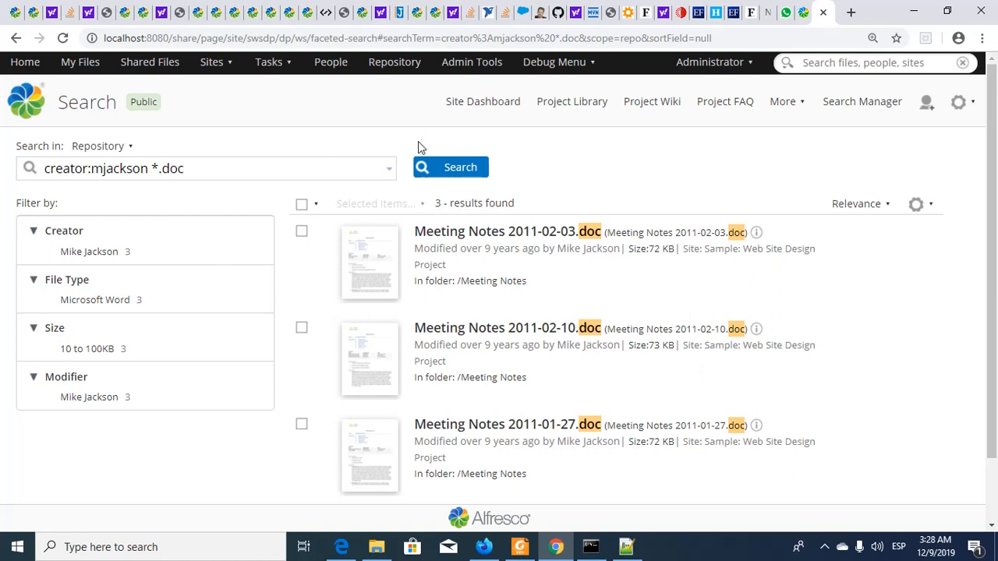
pyautogui.scroll(-1, 553, 262)
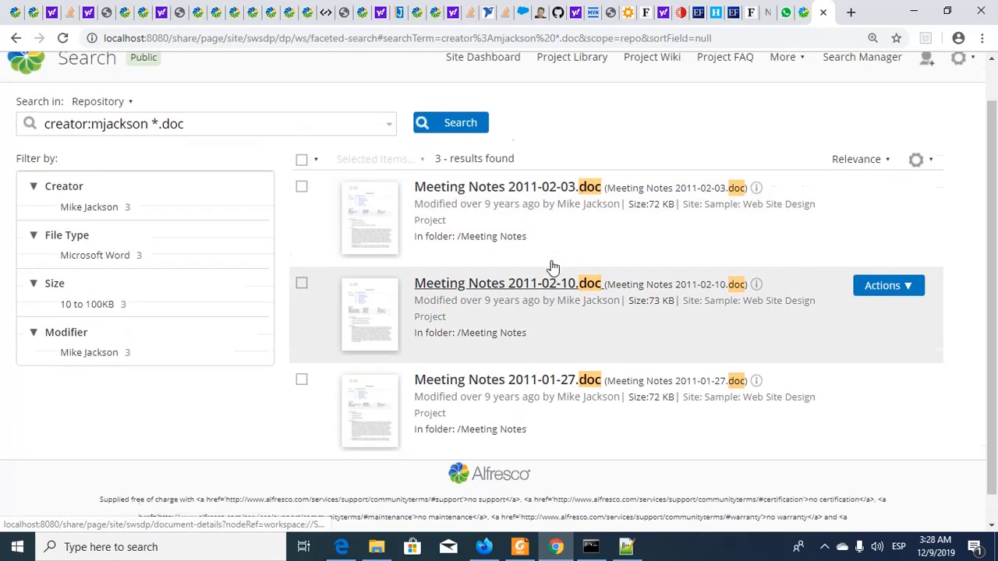
pyautogui.scroll(1, 552, 268)
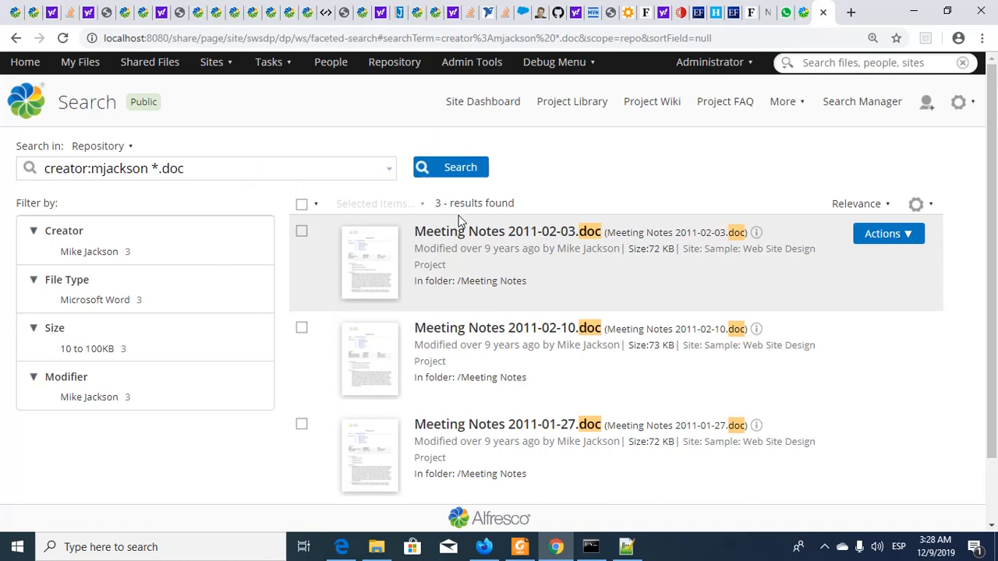
# Step: Return to the Sample: Web Site Design Project dashboard and open the Budget Files folder in its Project Library
pyautogui.click(17, 38)
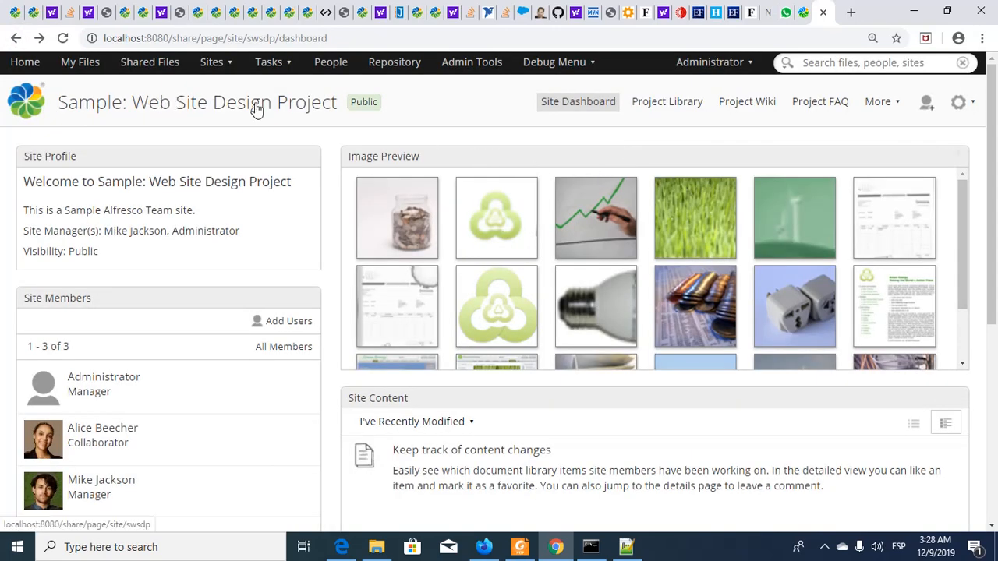
pyautogui.click(668, 105)
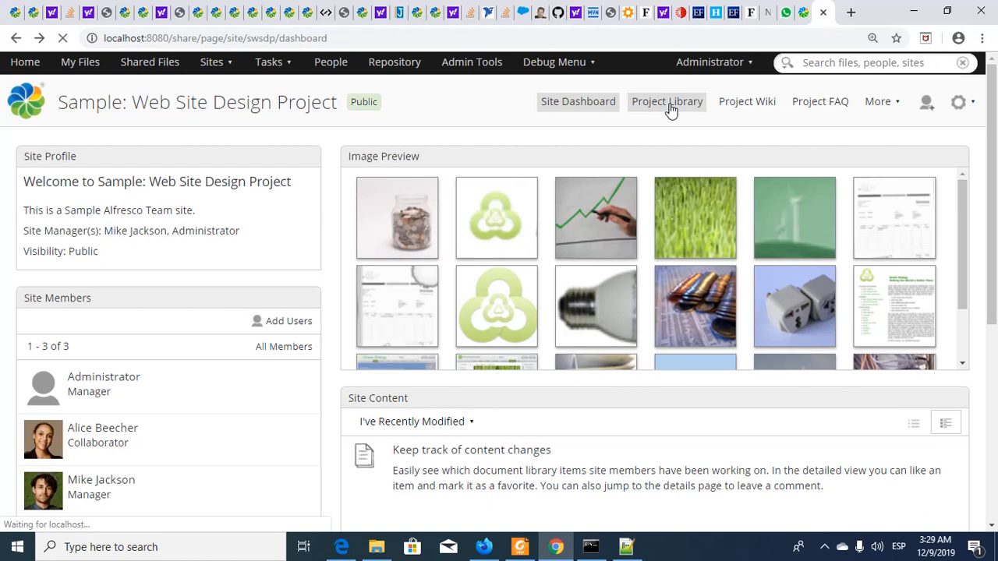
pyautogui.click(669, 109)
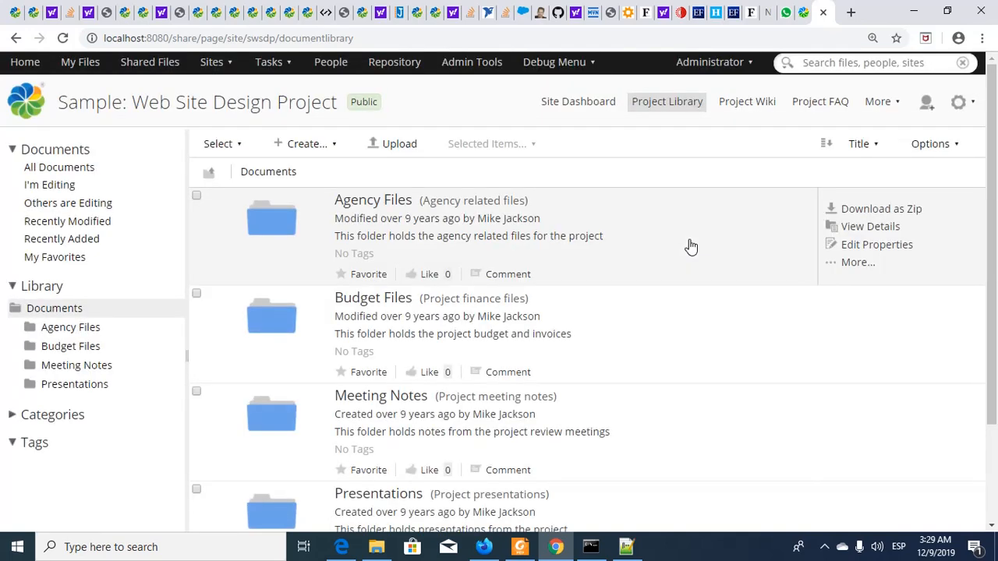
pyautogui.click(369, 303)
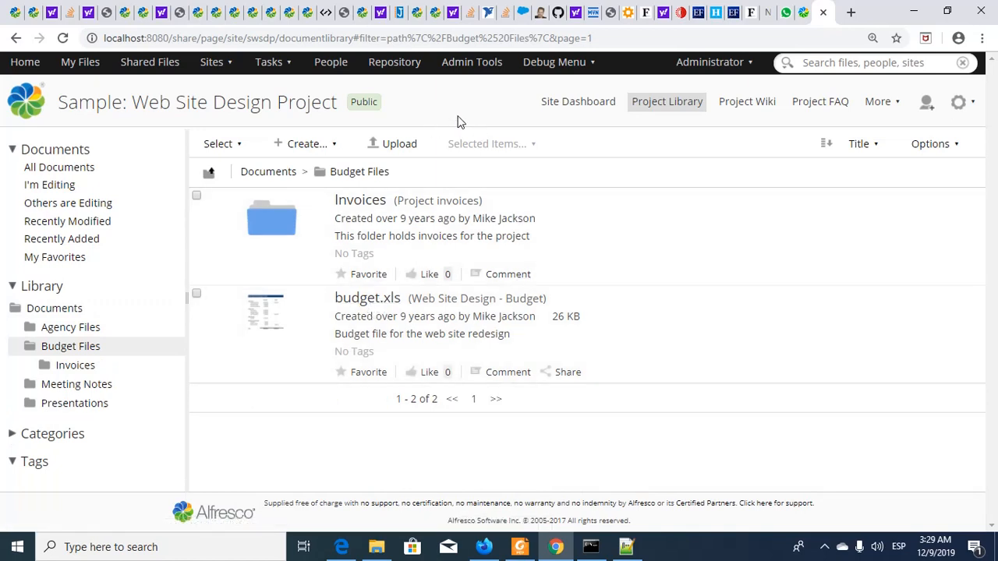
# Step: Search all content for Budget from the site's Budget Files folder and look through the results
pyautogui.click(881, 65)
pyautogui.write('Bud')
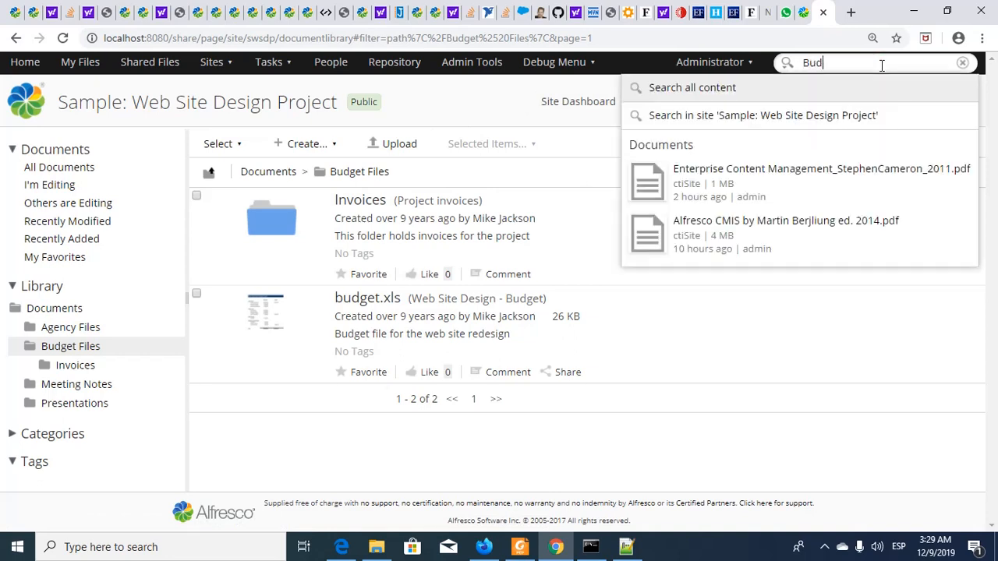
pyautogui.write('get')
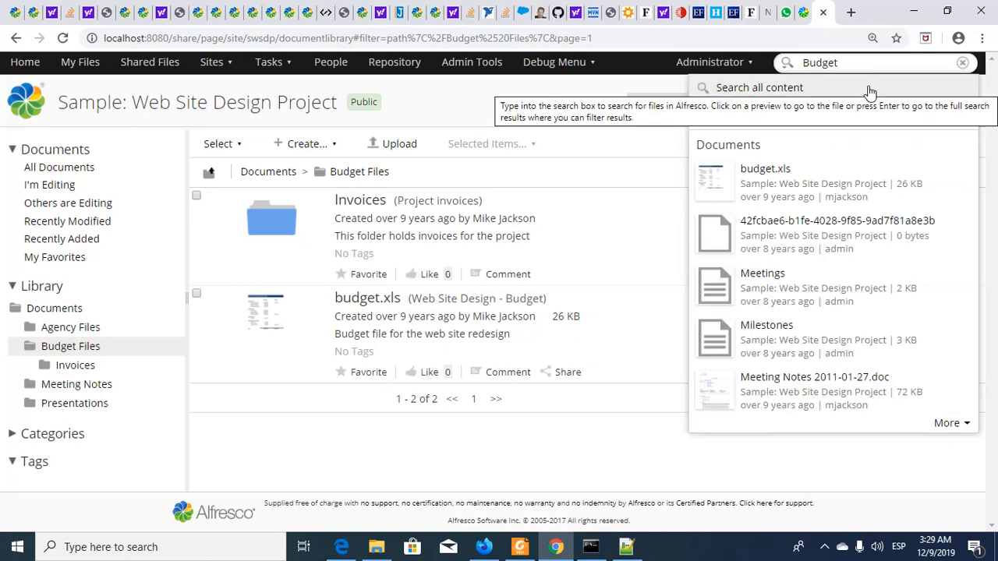
pyautogui.click(869, 92)
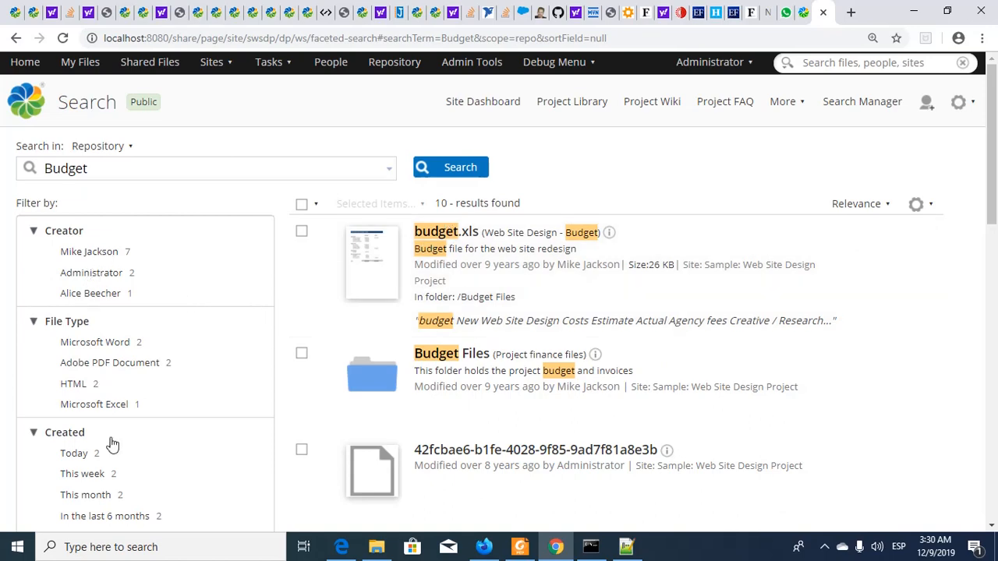
pyautogui.scroll(-4, 733, 320)
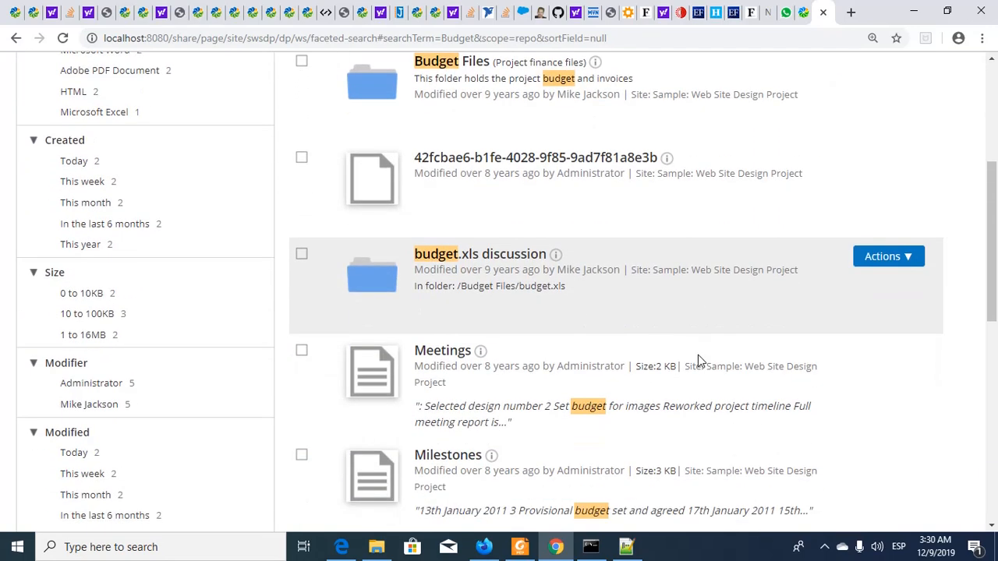
pyautogui.scroll(4, 698, 357)
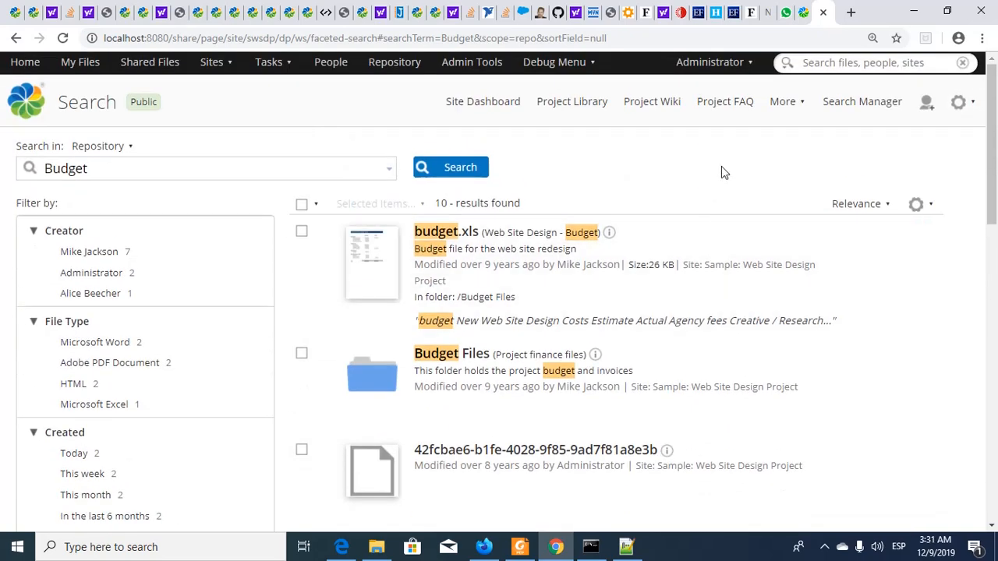
# Step: Switch to Notepad++ and go back to the beginning of the BusquedasAvanzadas notes
pyautogui.hotkey('alt', 'Tab')
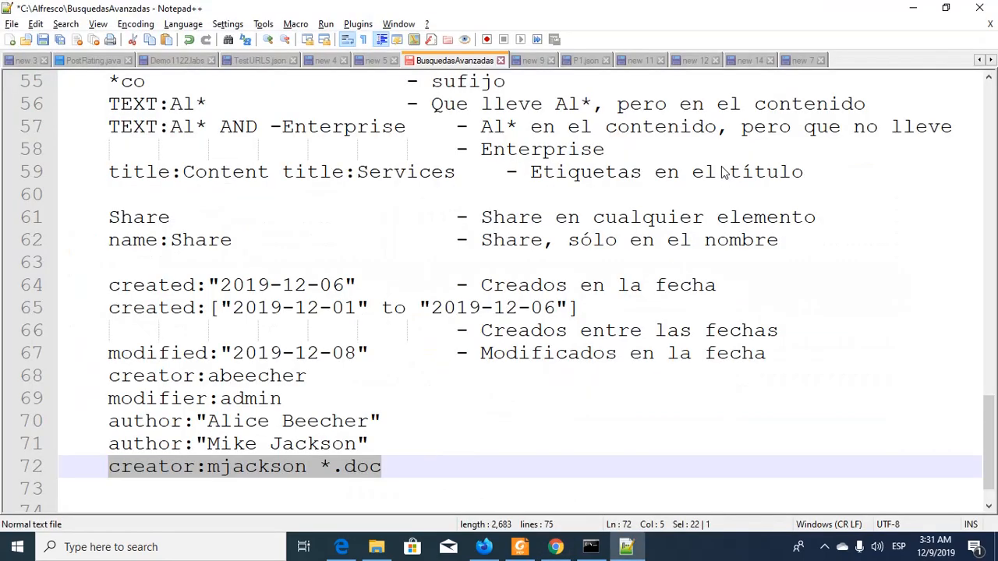
pyautogui.scroll(14, 722, 171)
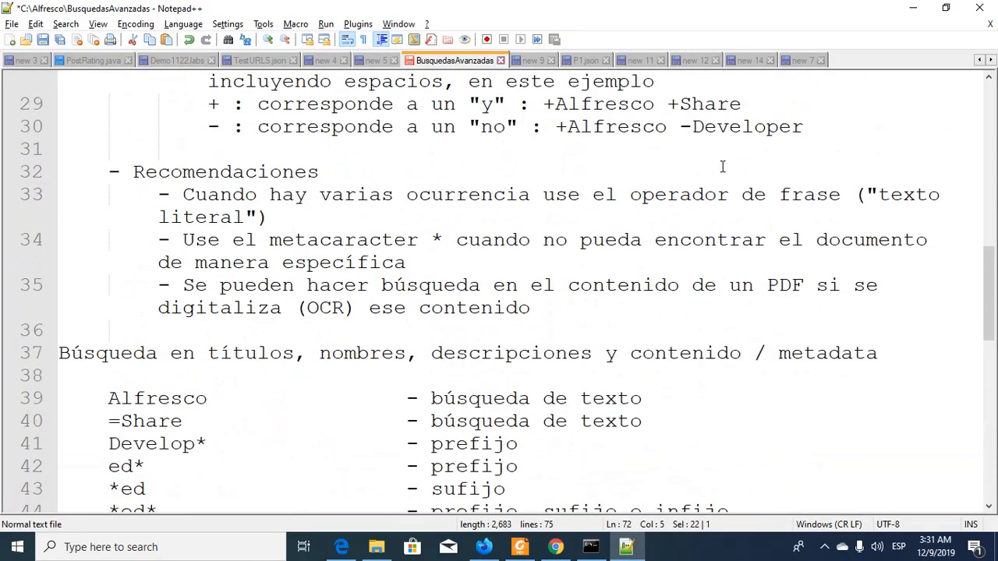
pyautogui.scroll(5, 723, 166)
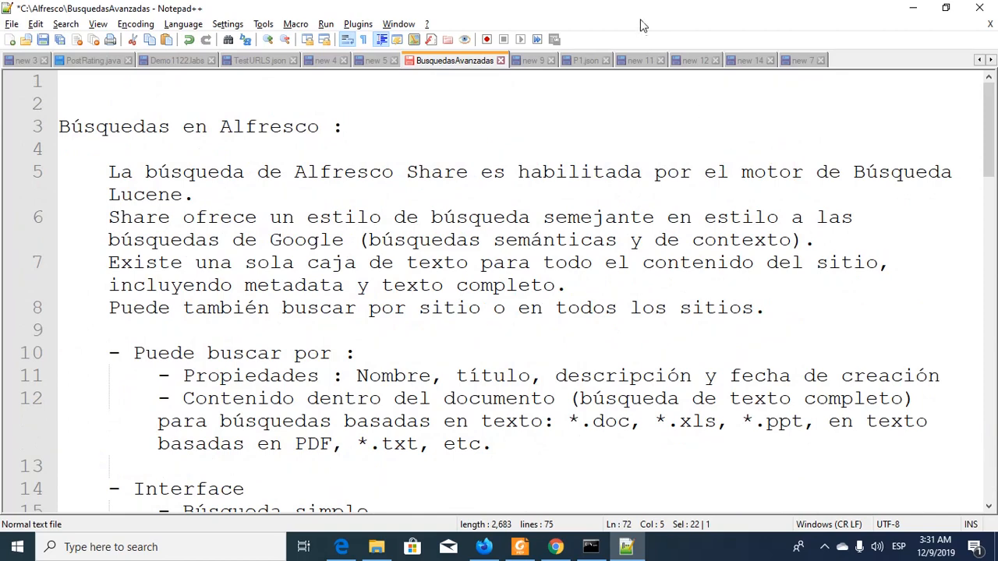